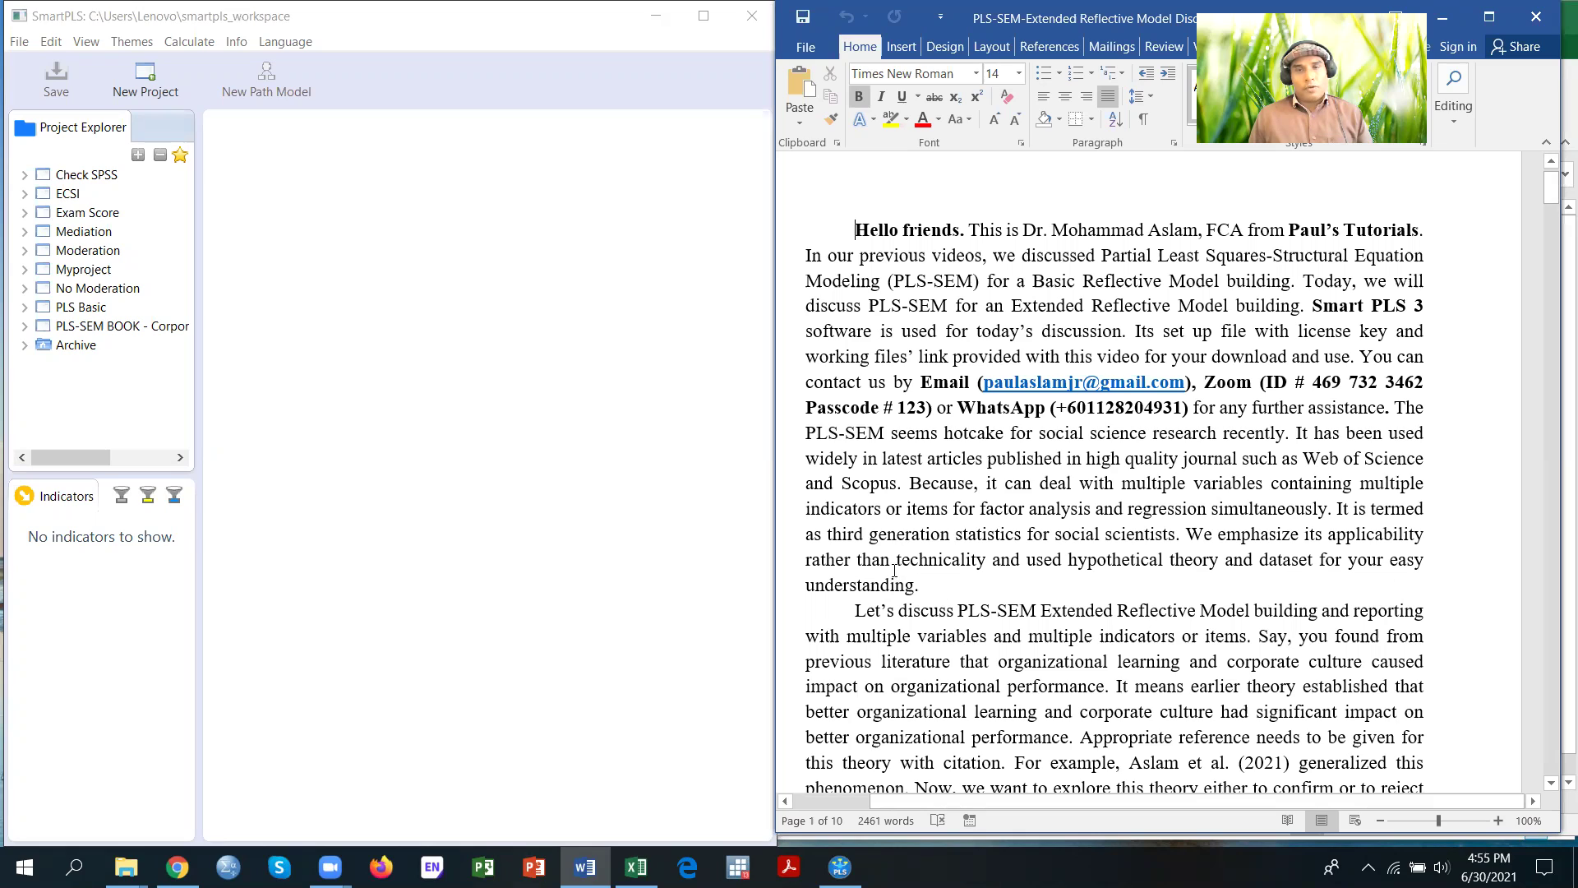
Read the guide document's introduction, variable descriptions, and instructions for creating the project and importing data
scroll(894, 570, "down", 6)
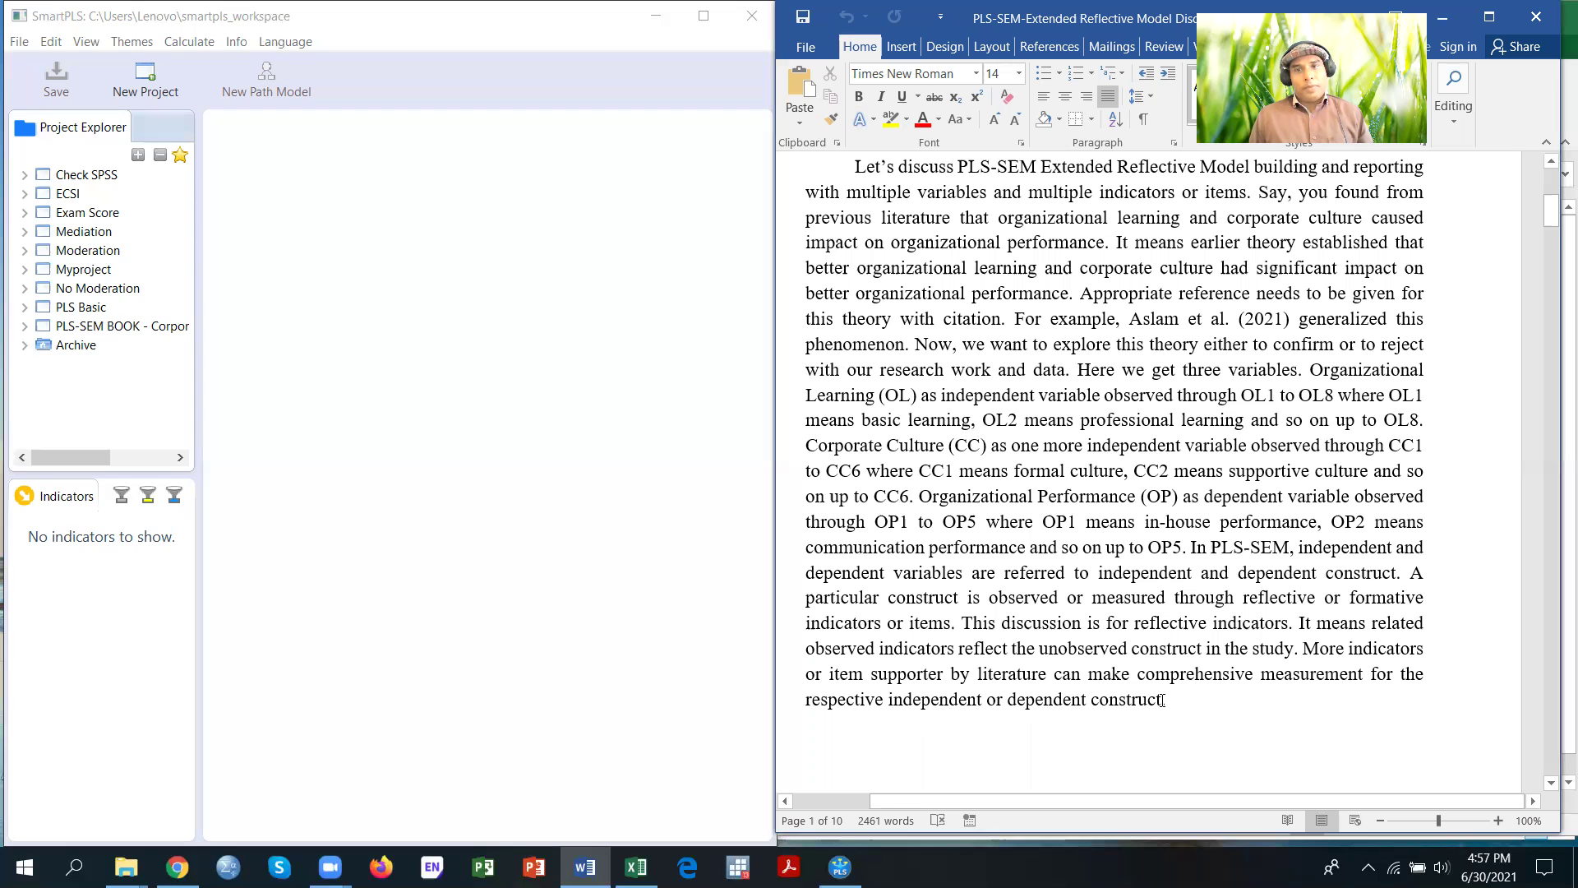
scroll(1172, 699, "down", 8)
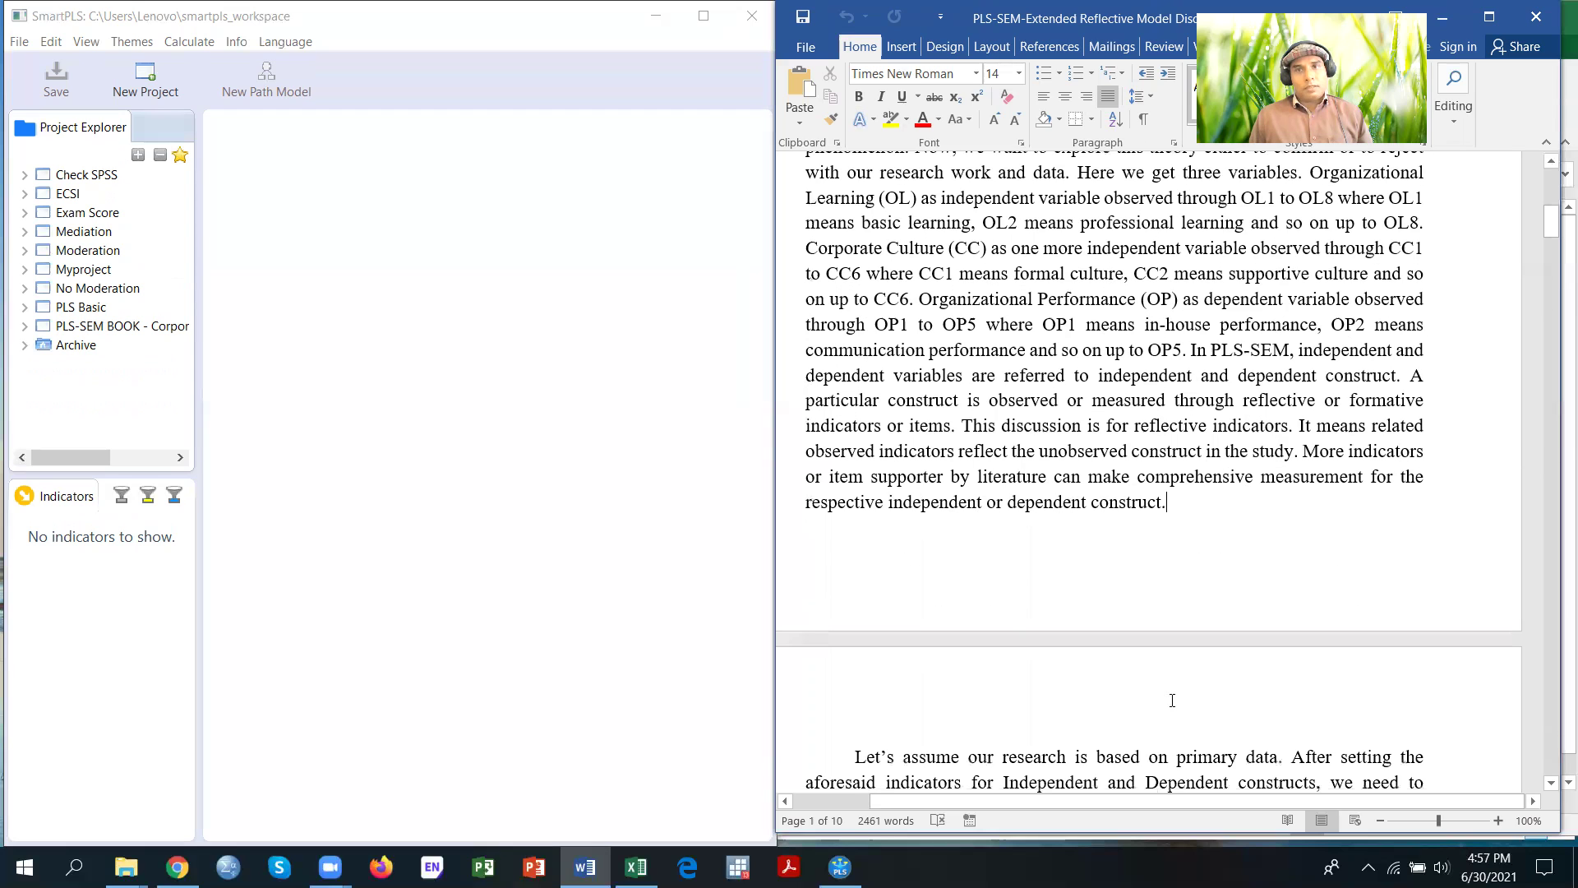
scroll(1172, 700, "down", 1)
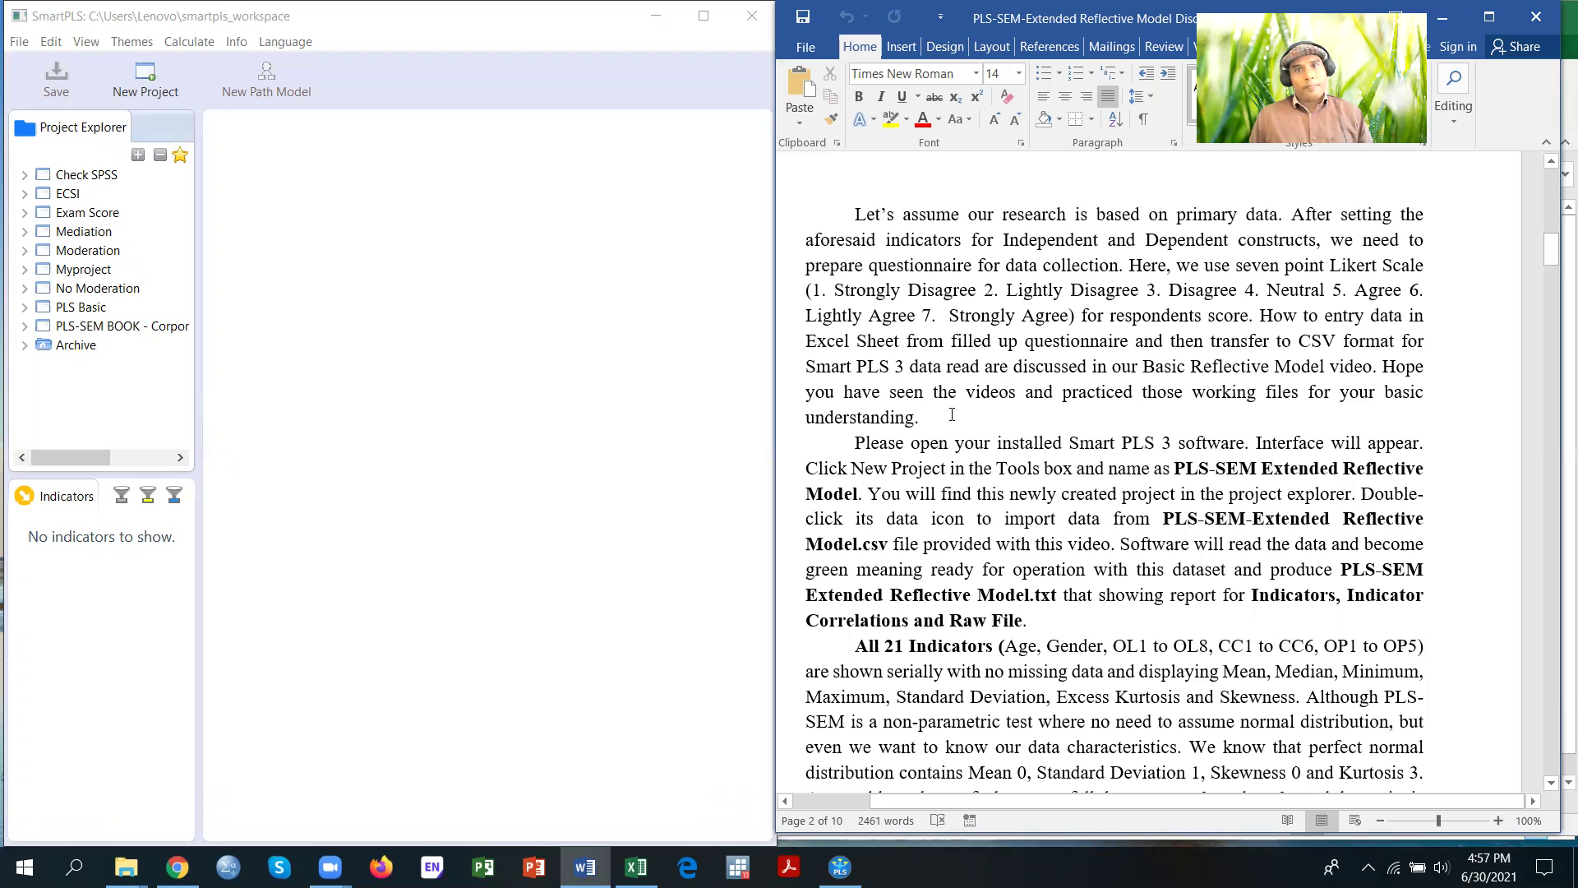
scroll(951, 414, "down", 3)
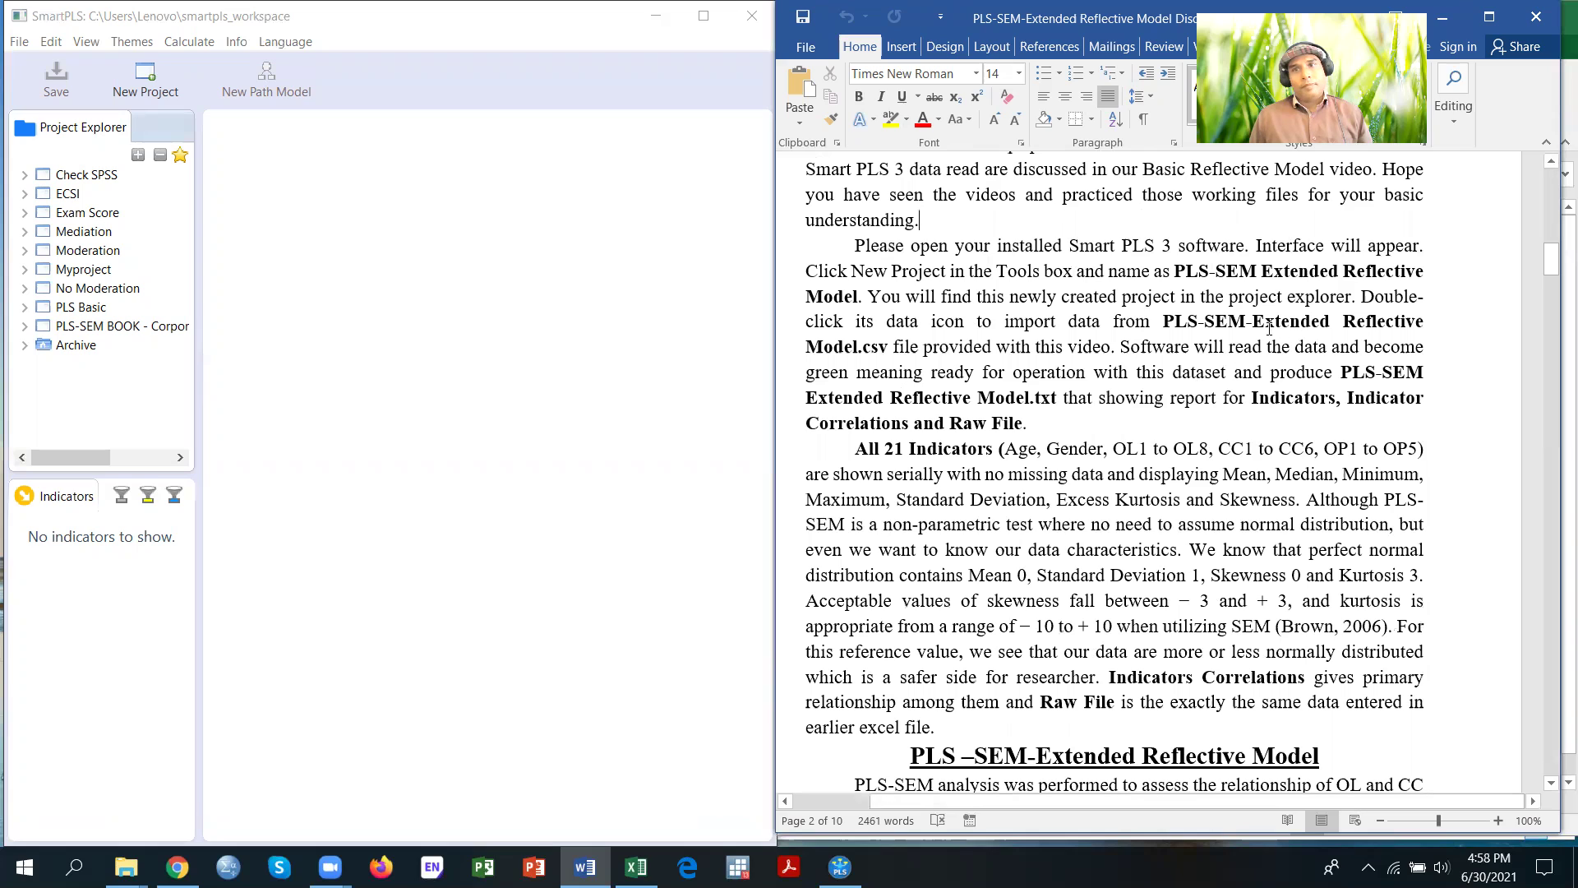
Create a new SmartPLS project named "PLS-SEM EXtended Reflective MOdel"
left_click(146, 74)
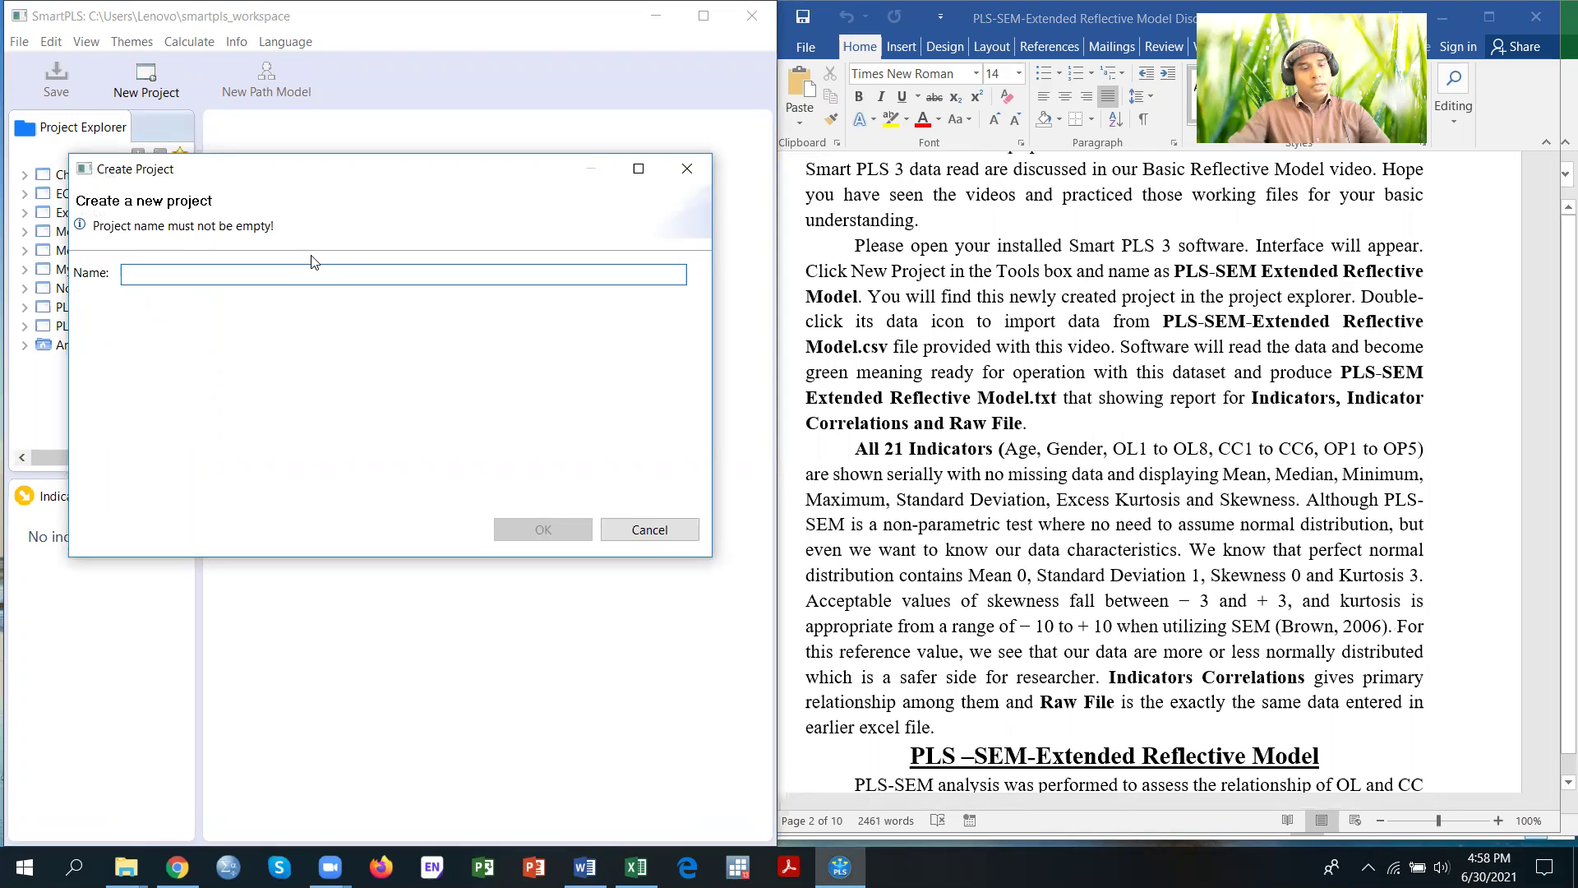
type("PL")
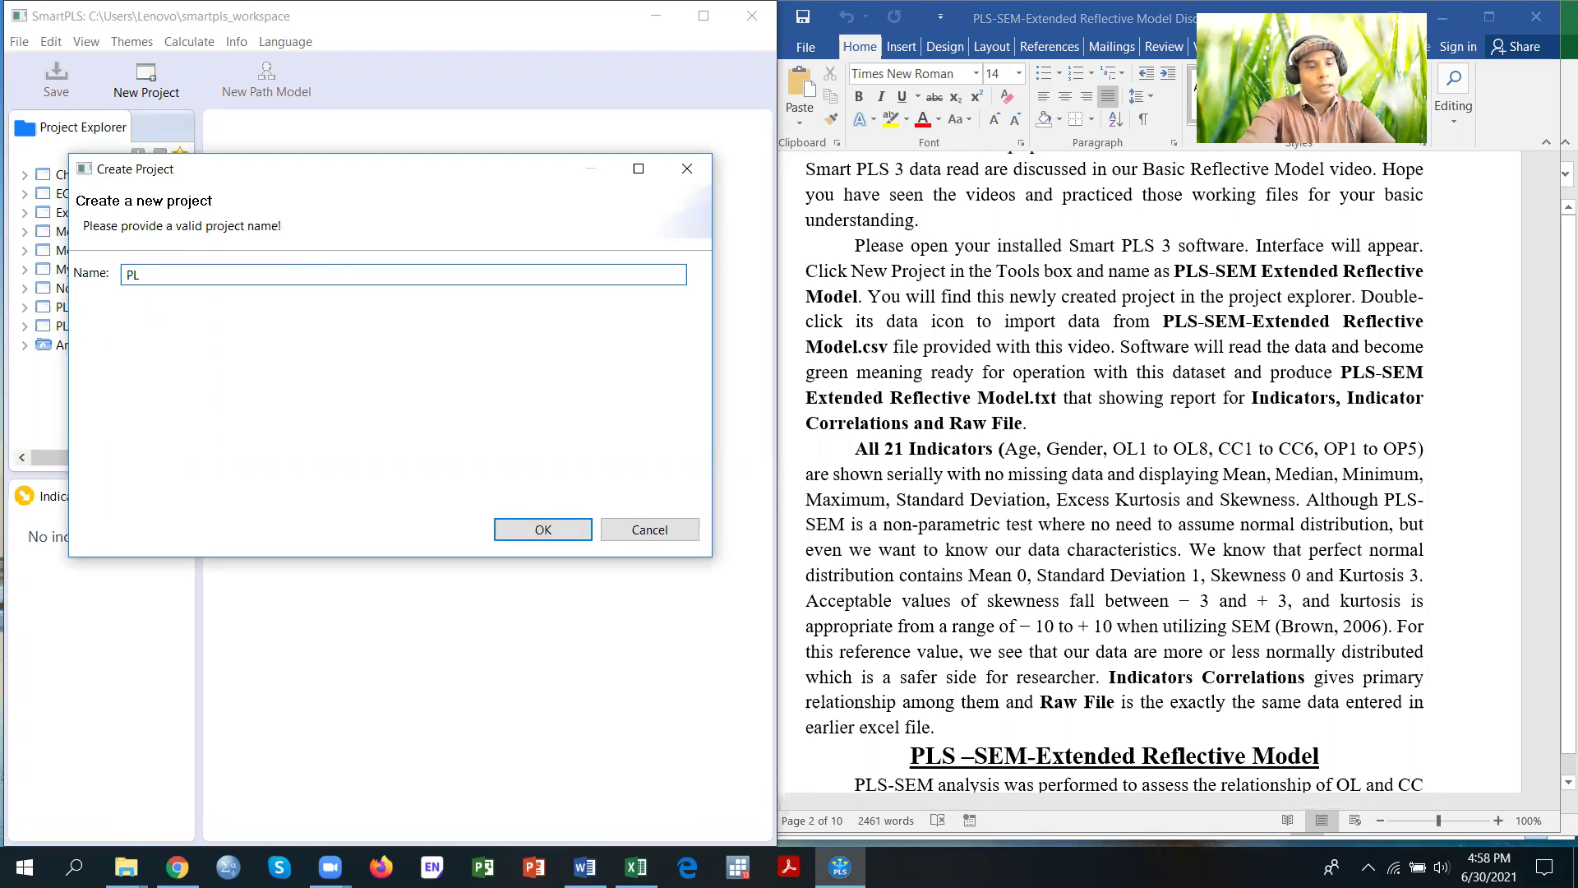
type("S-")
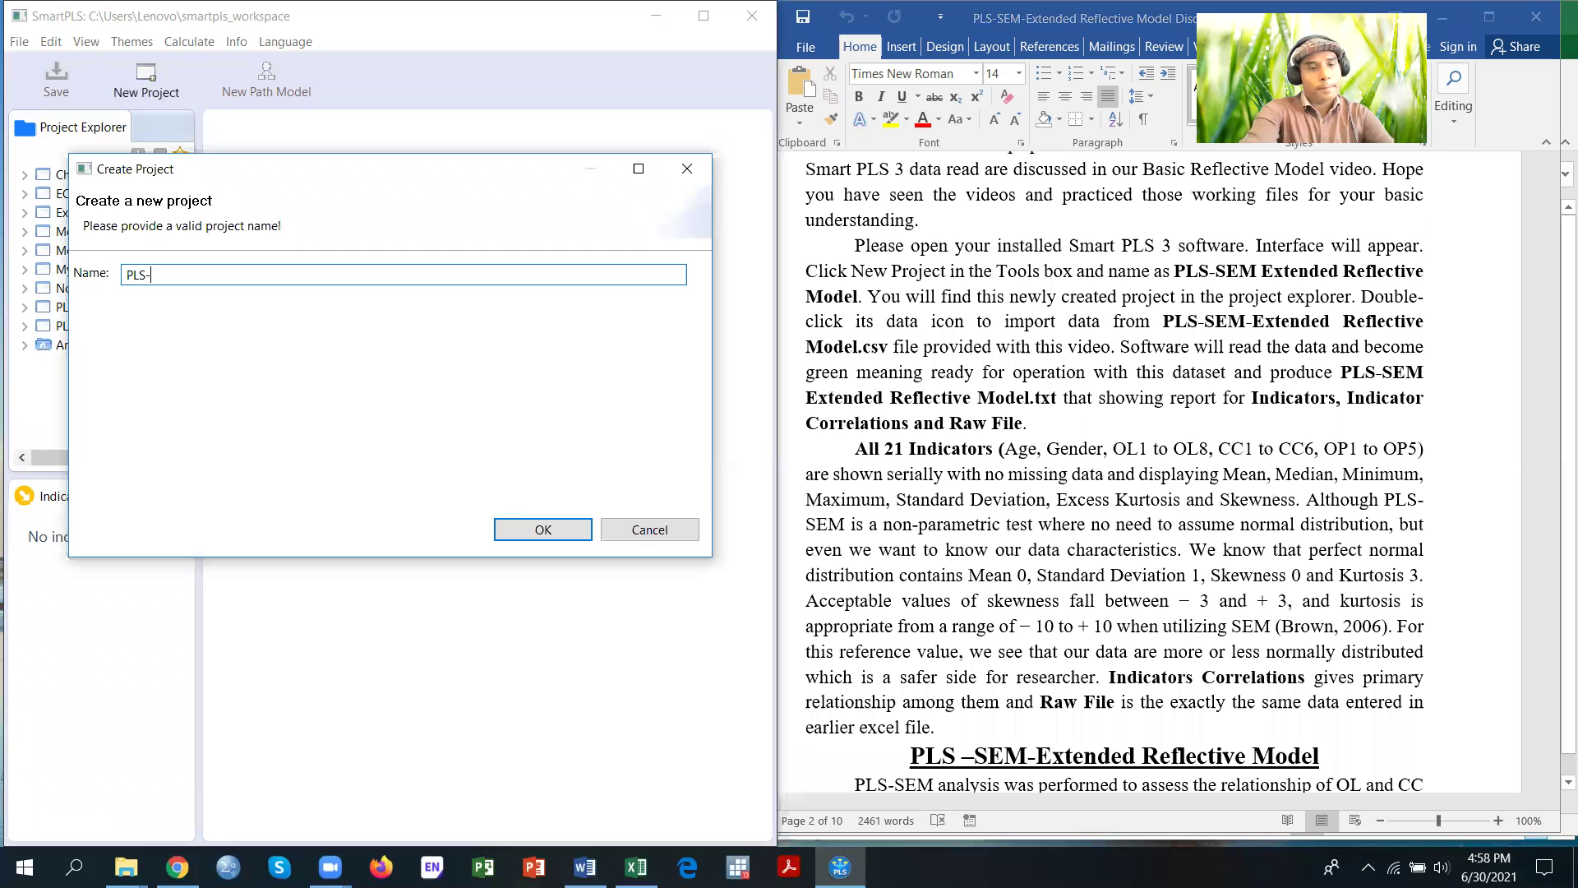
type("SEM EX")
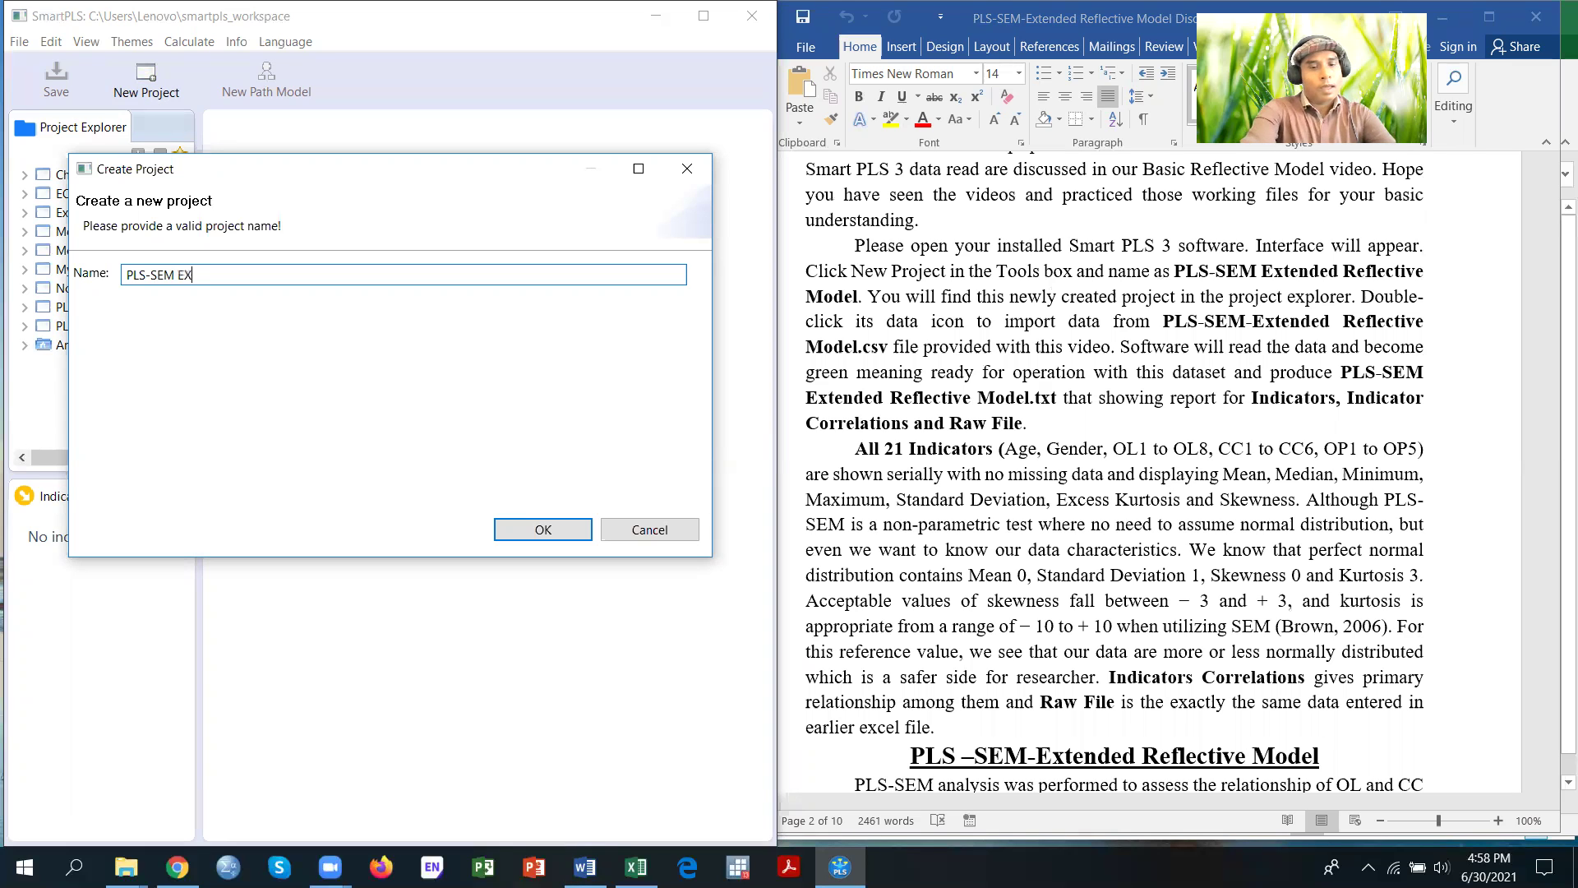
type("tended Ref")
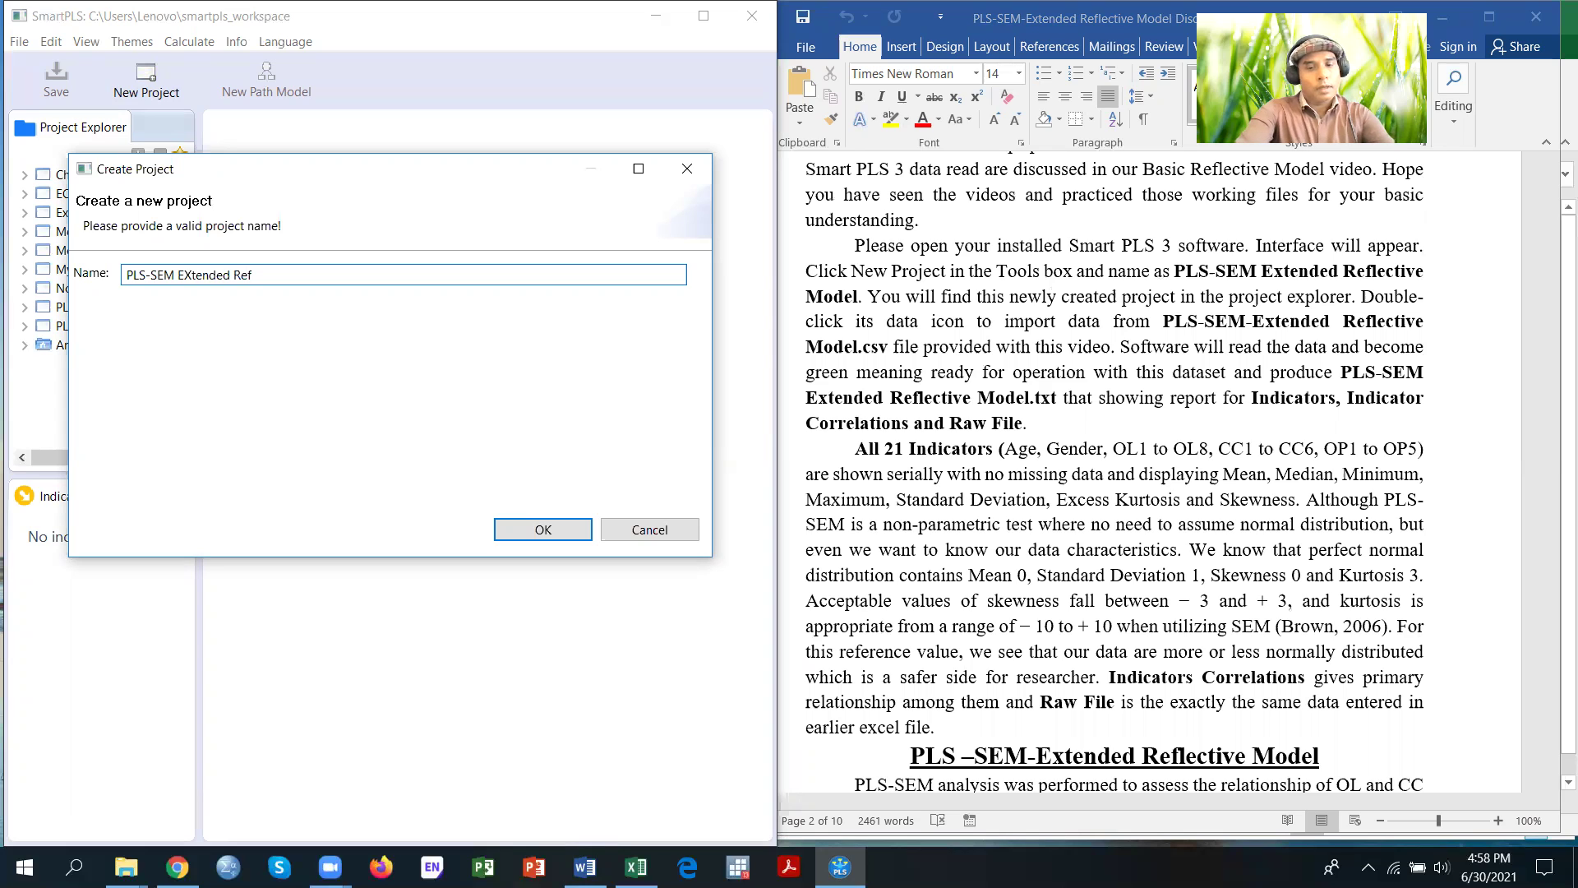
type("lective MOdel")
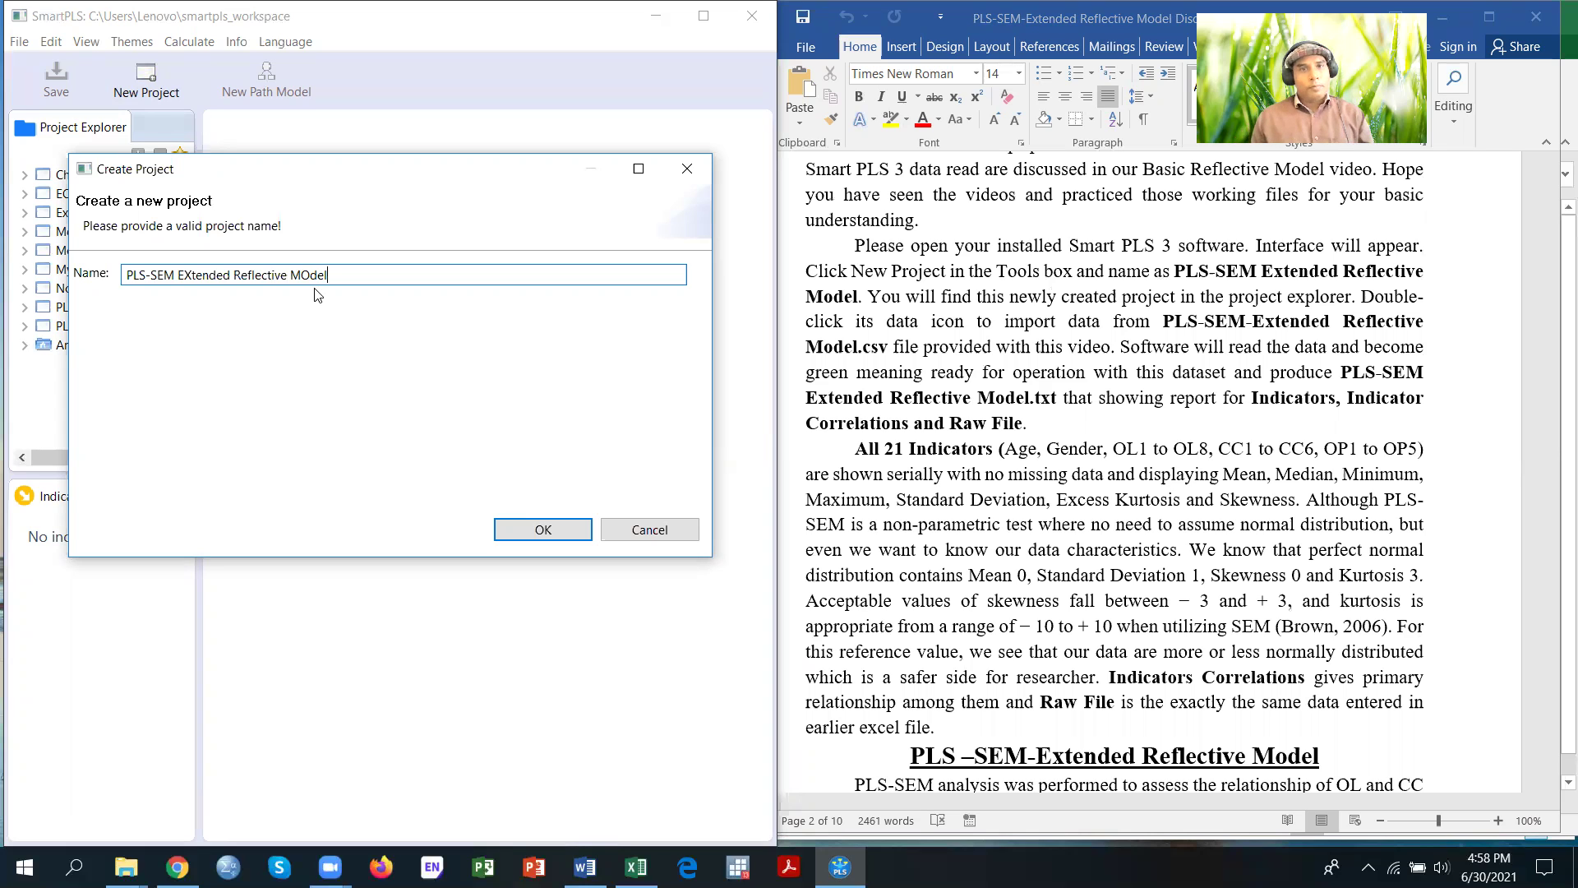
left_click(544, 530)
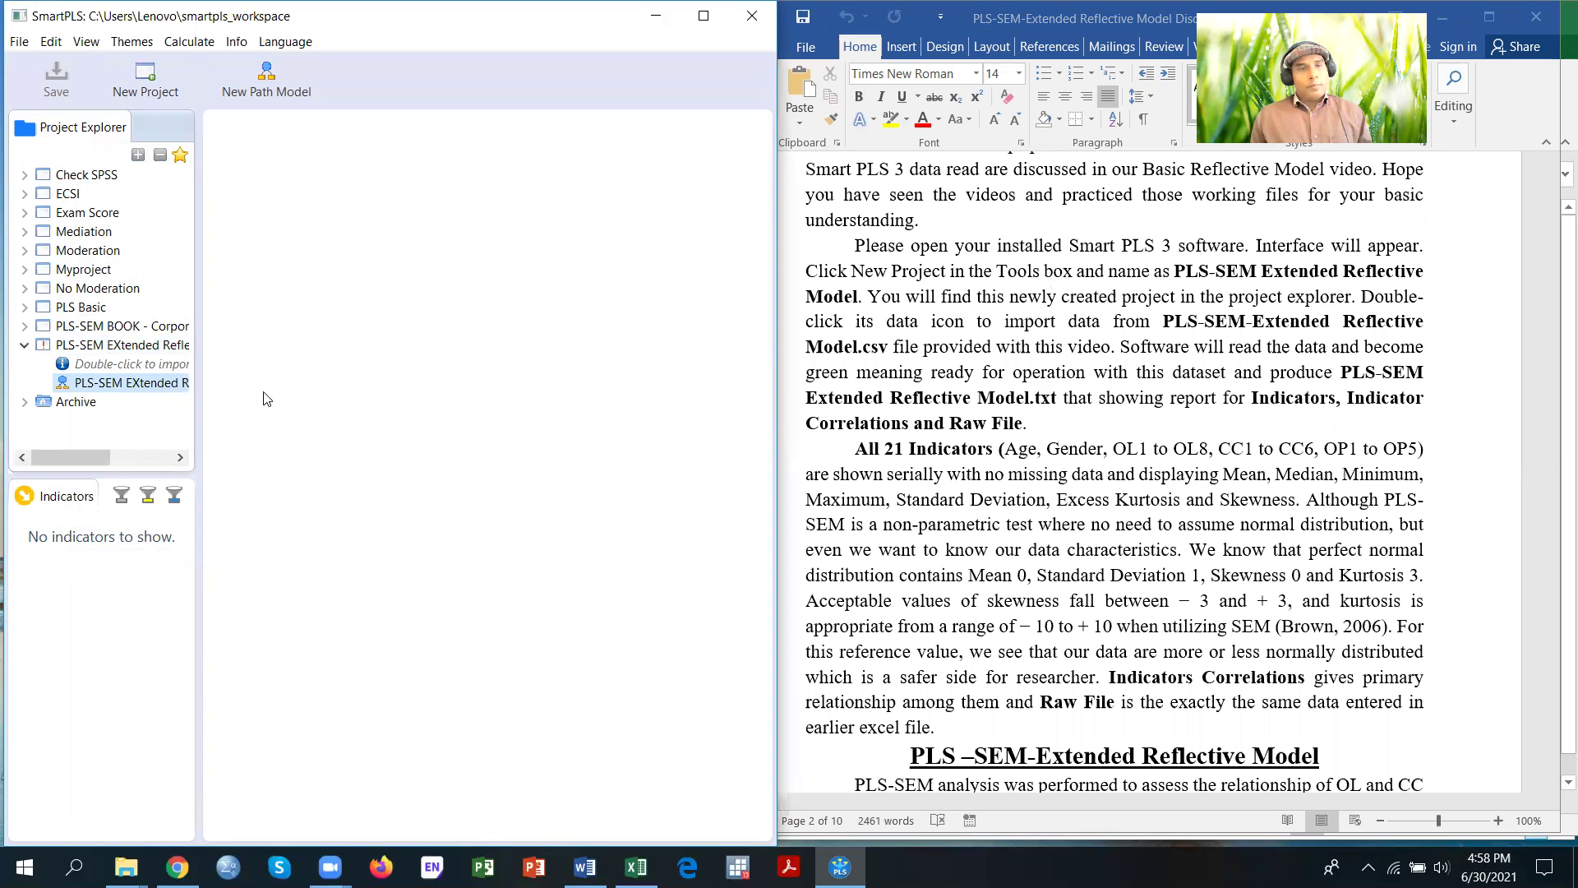
Import "PLS-SEM-Extended Reflective Model Data.csv" into the new project, keeping the suggested data file name
double_click(129, 366)
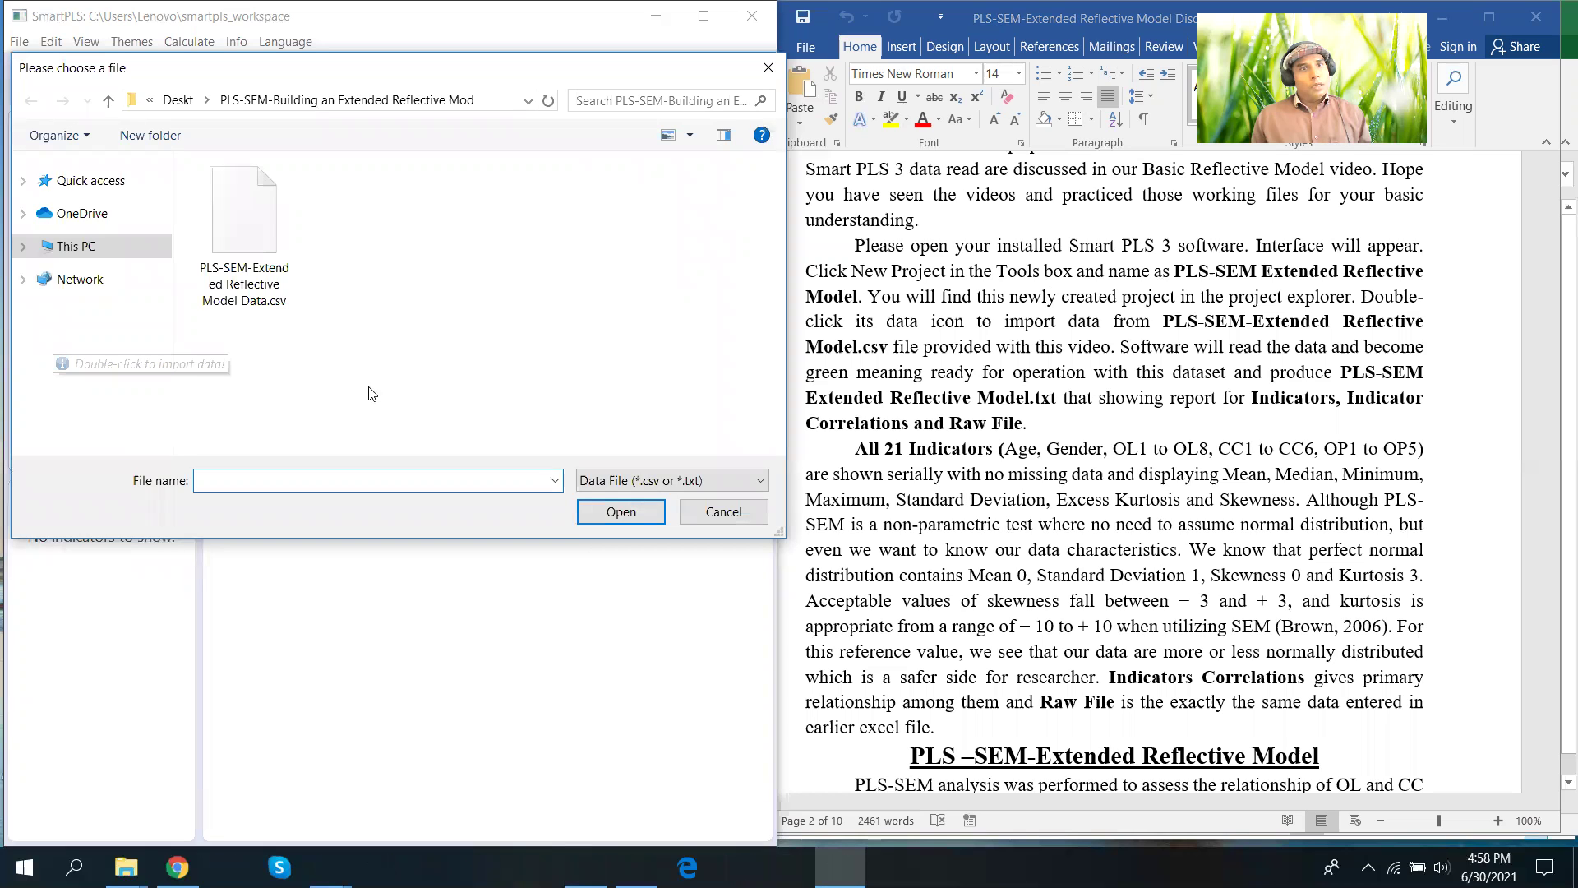
left_click(253, 245)
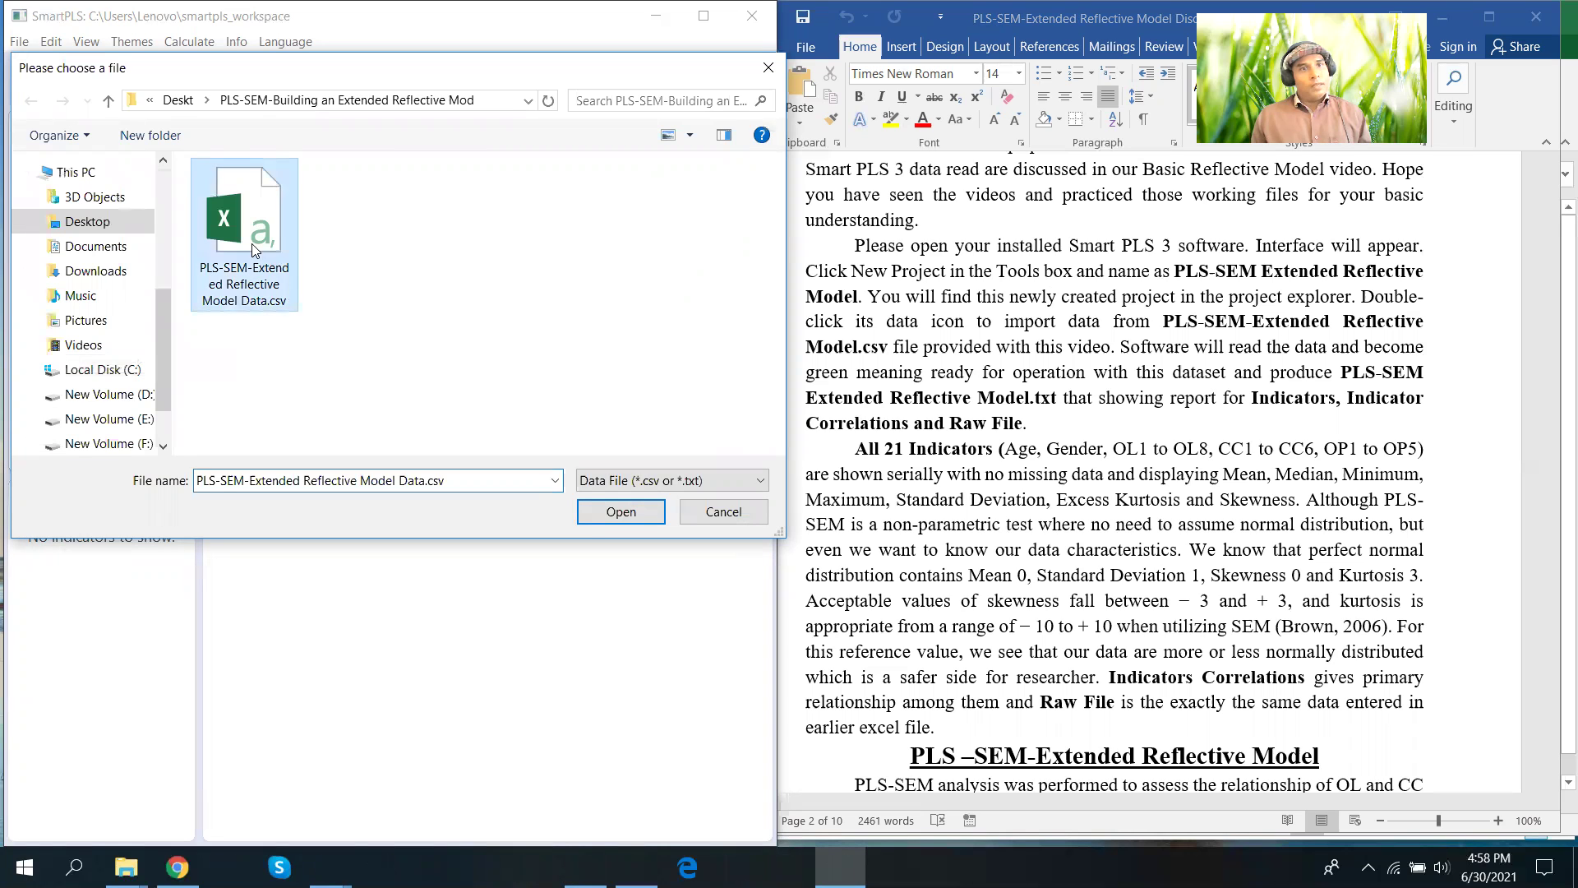
left_click(622, 515)
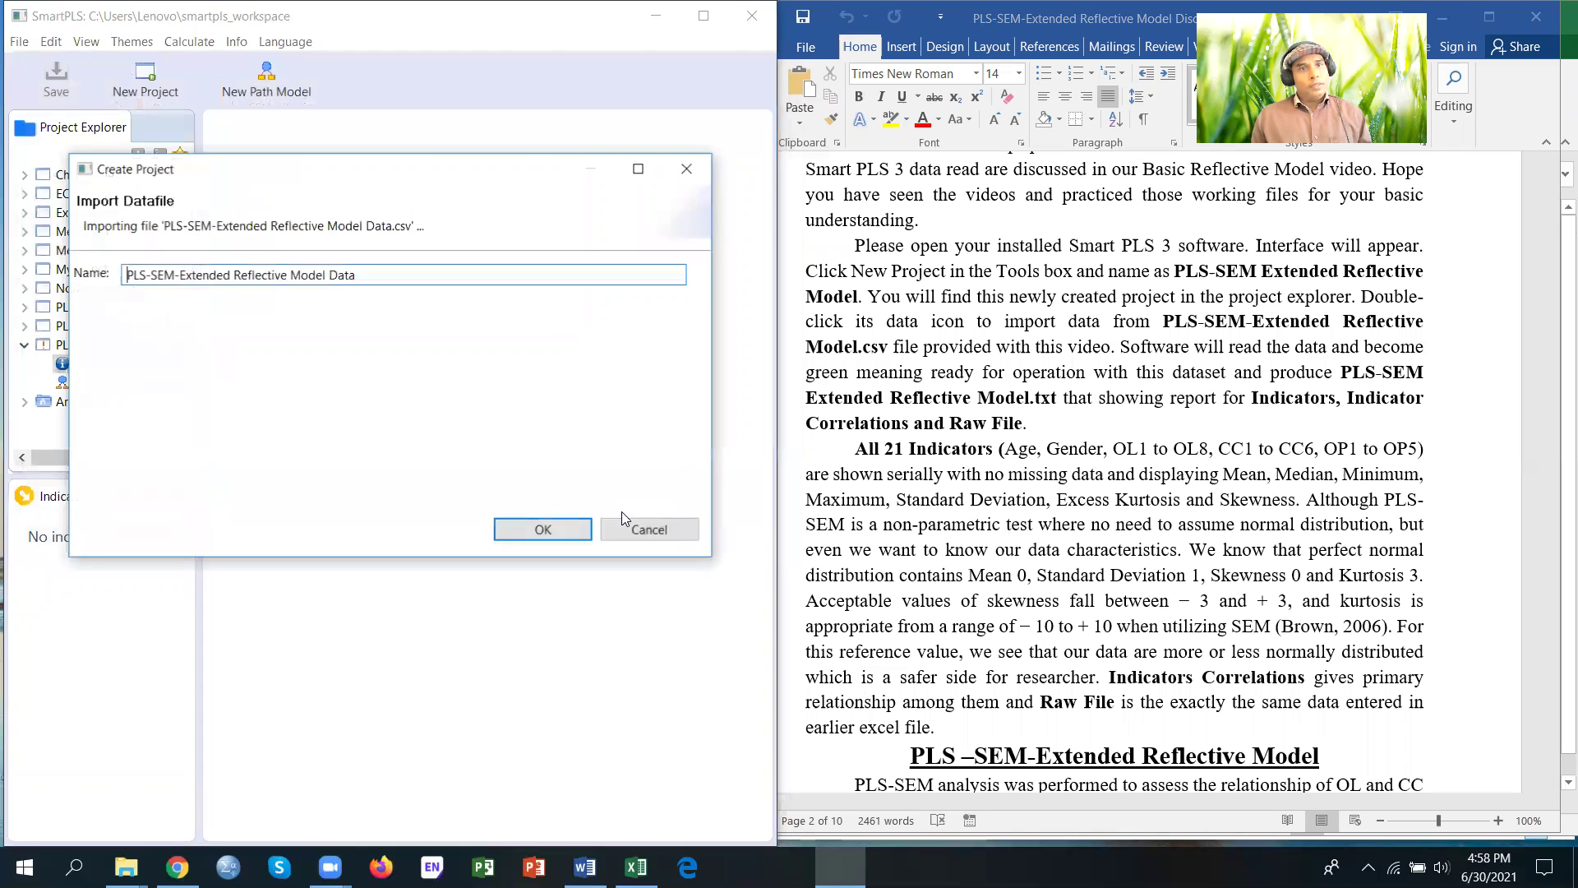
left_click(544, 529)
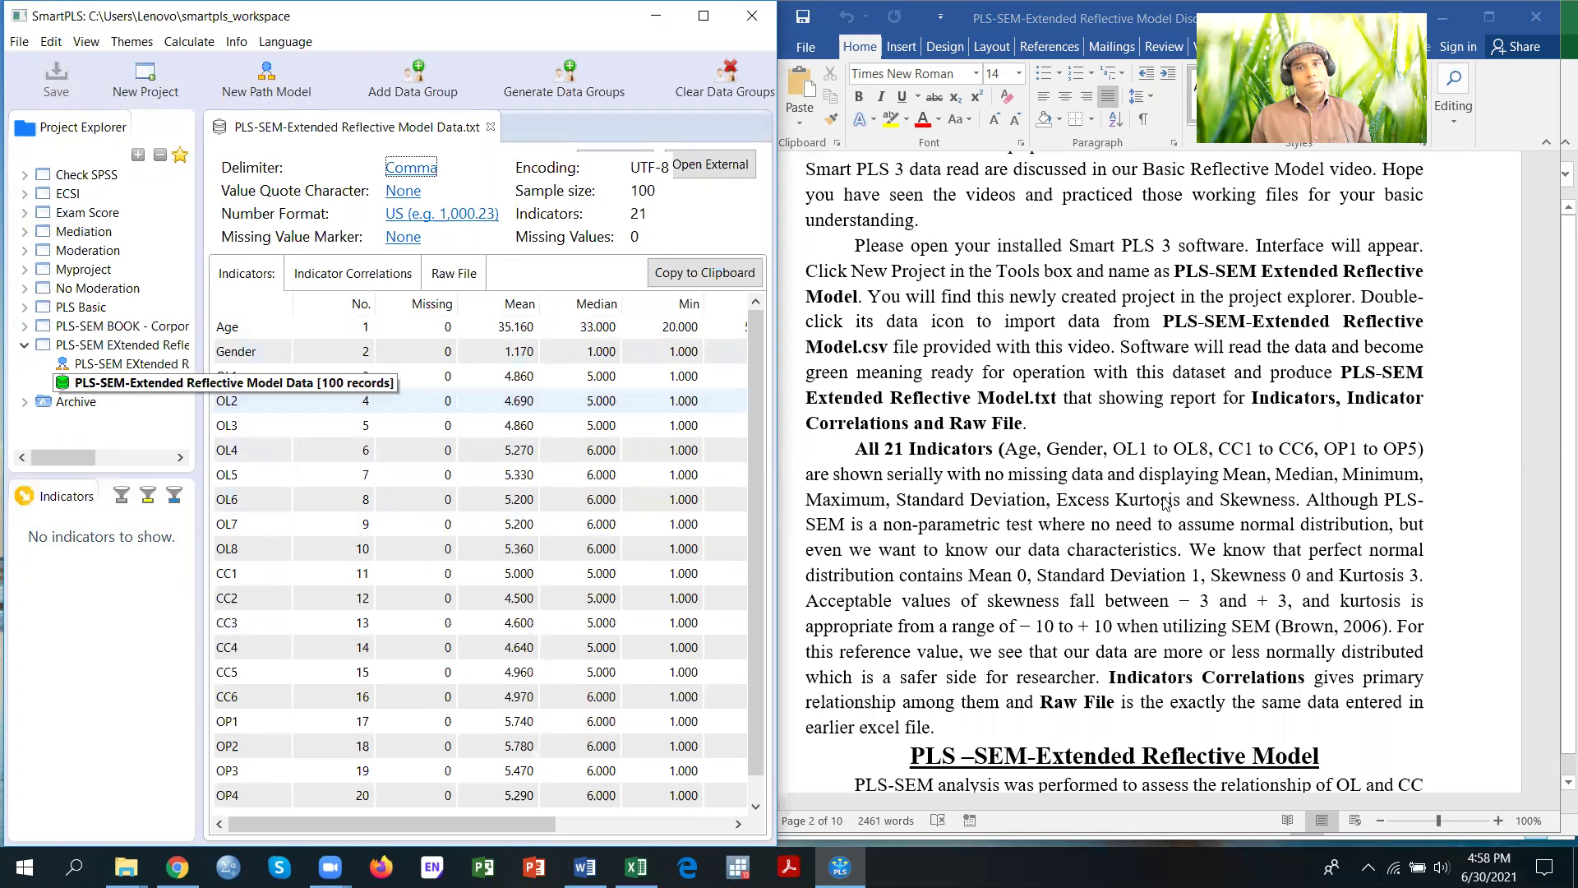
Examine the imported dataset's indicator statistics through skewness, its indicator correlations and its raw file, alongside the guide's explanation
left_click(1043, 428)
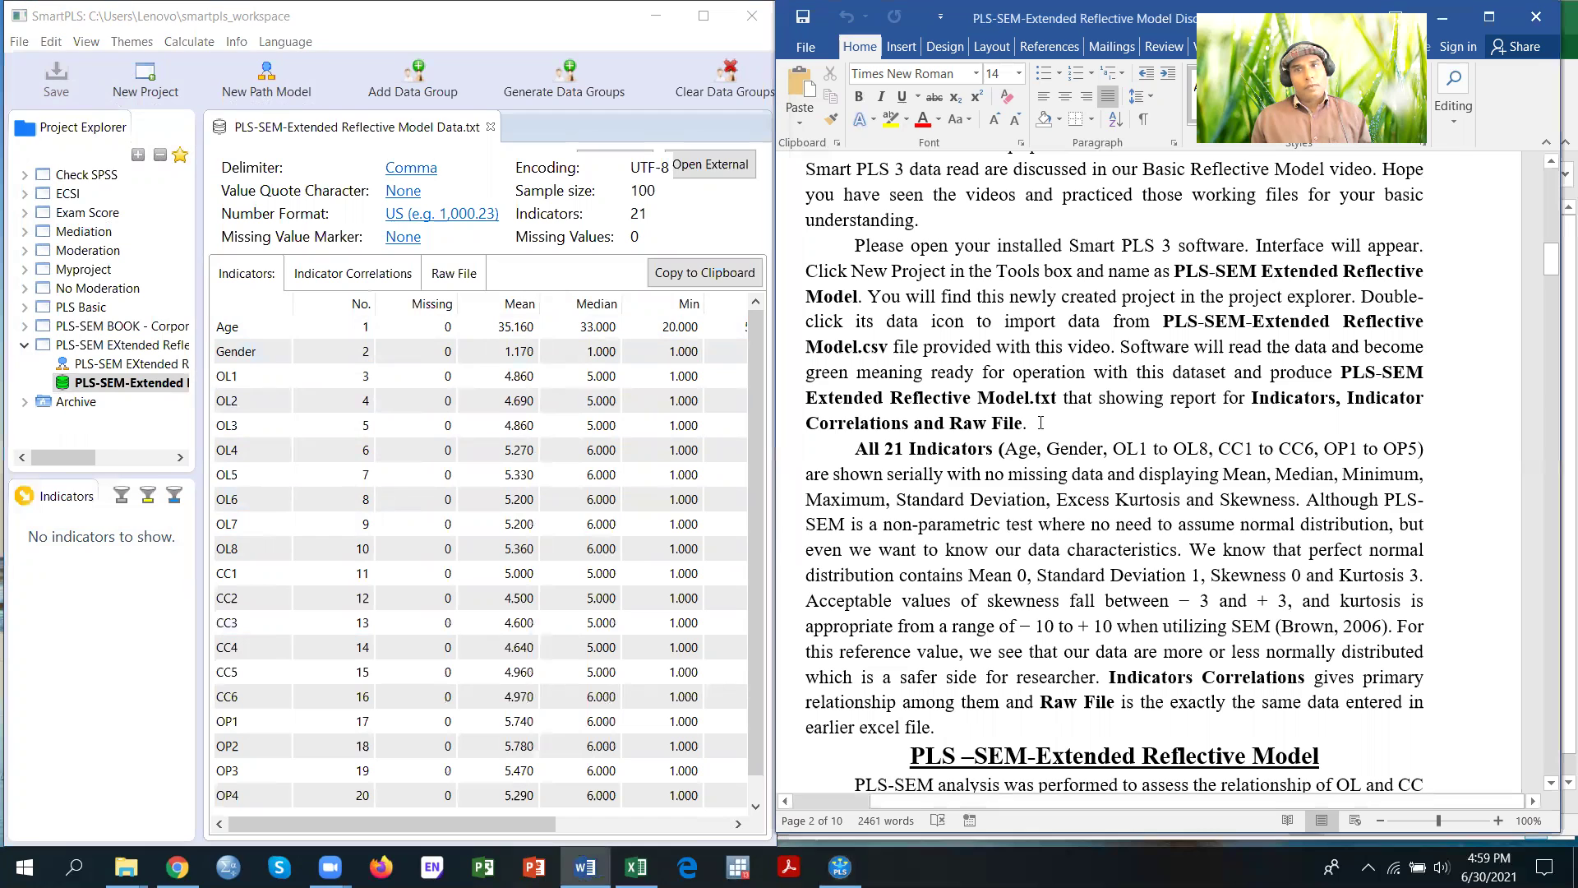
scroll(1060, 374, "down", 2)
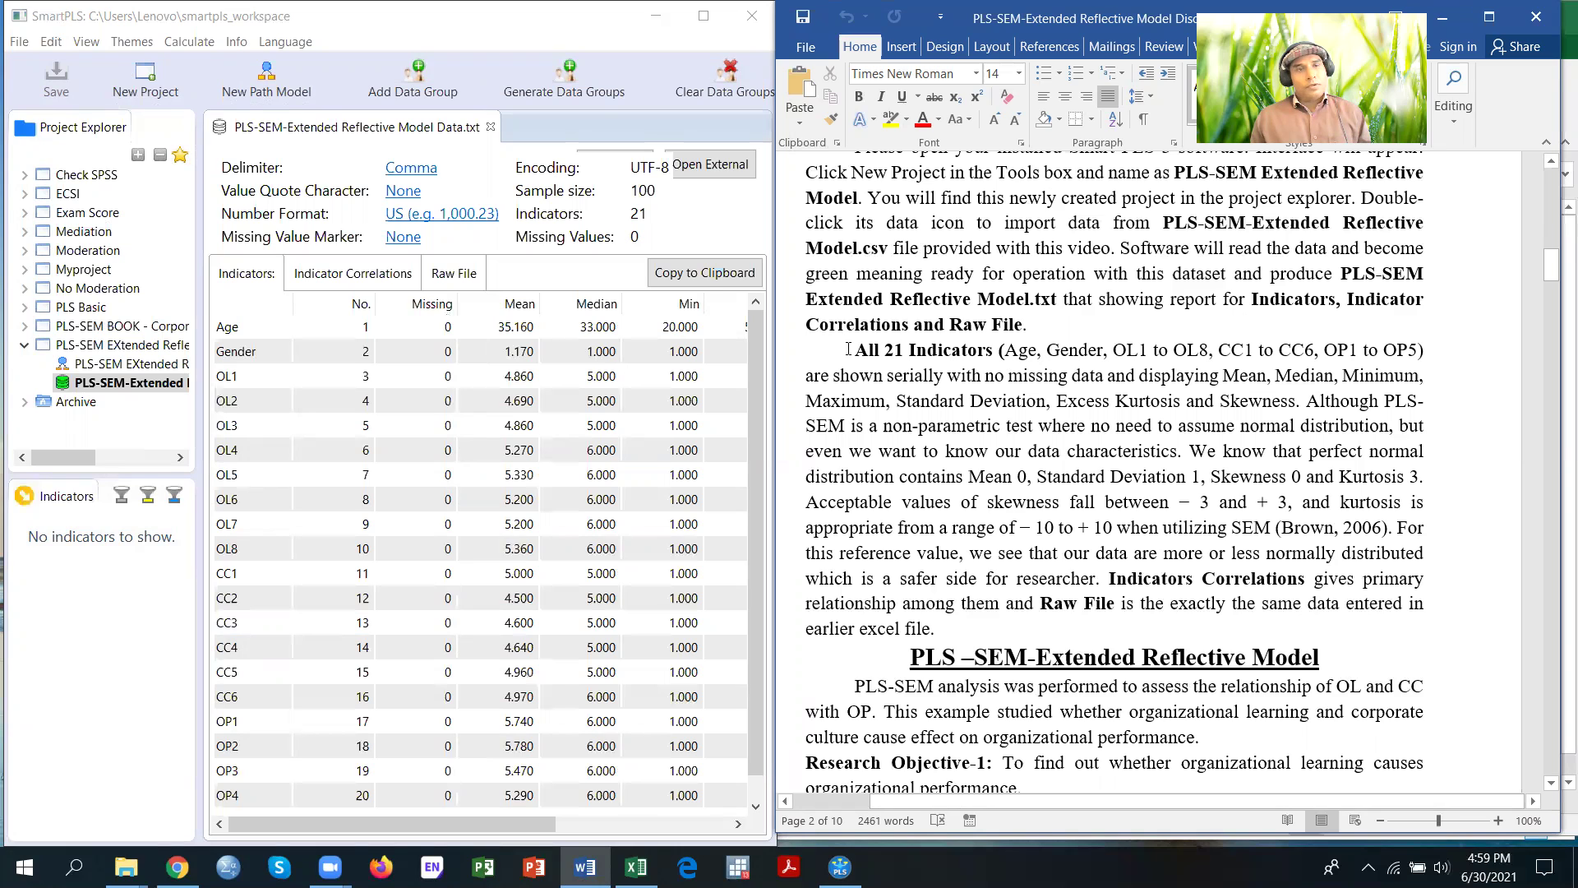
left_click(353, 275)
left_click(454, 273)
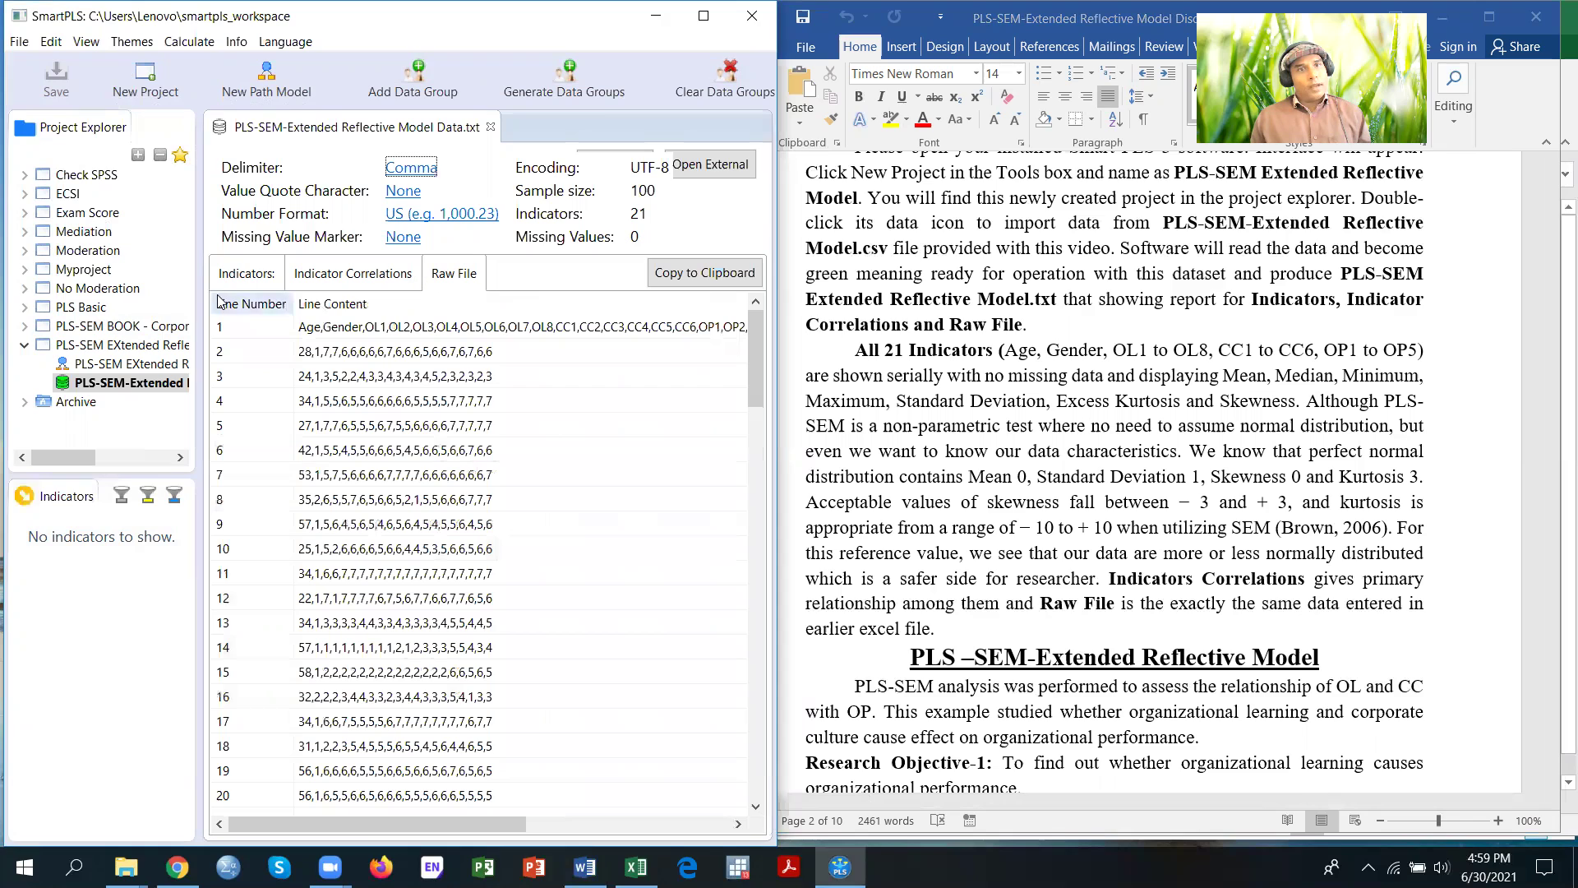
left_click(246, 275)
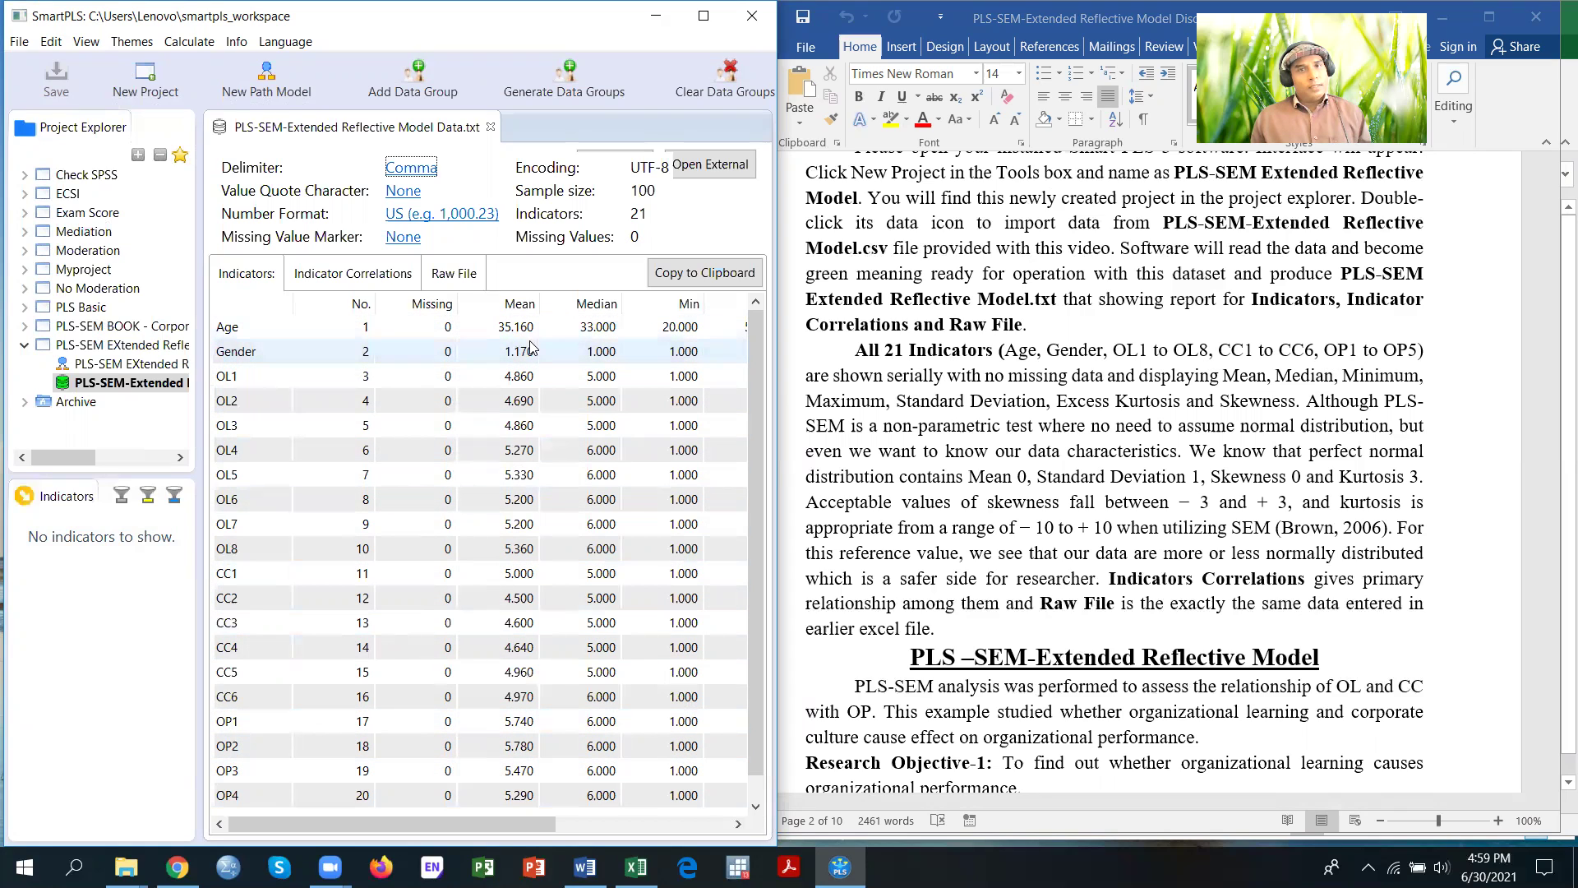
left_click_drag(515, 827, 694, 828)
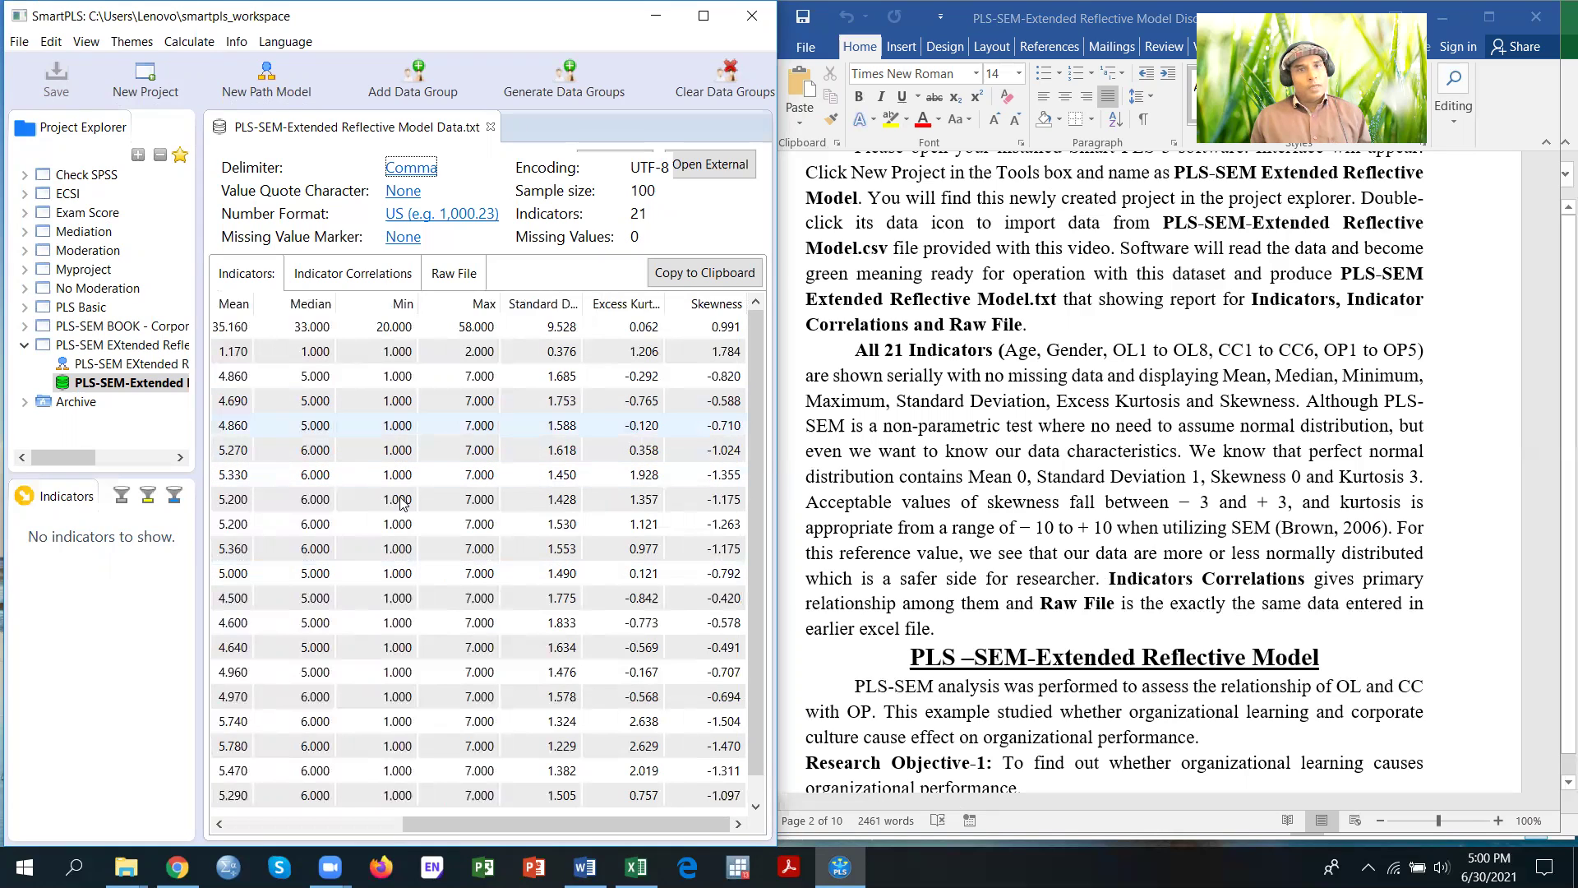
left_click(359, 278)
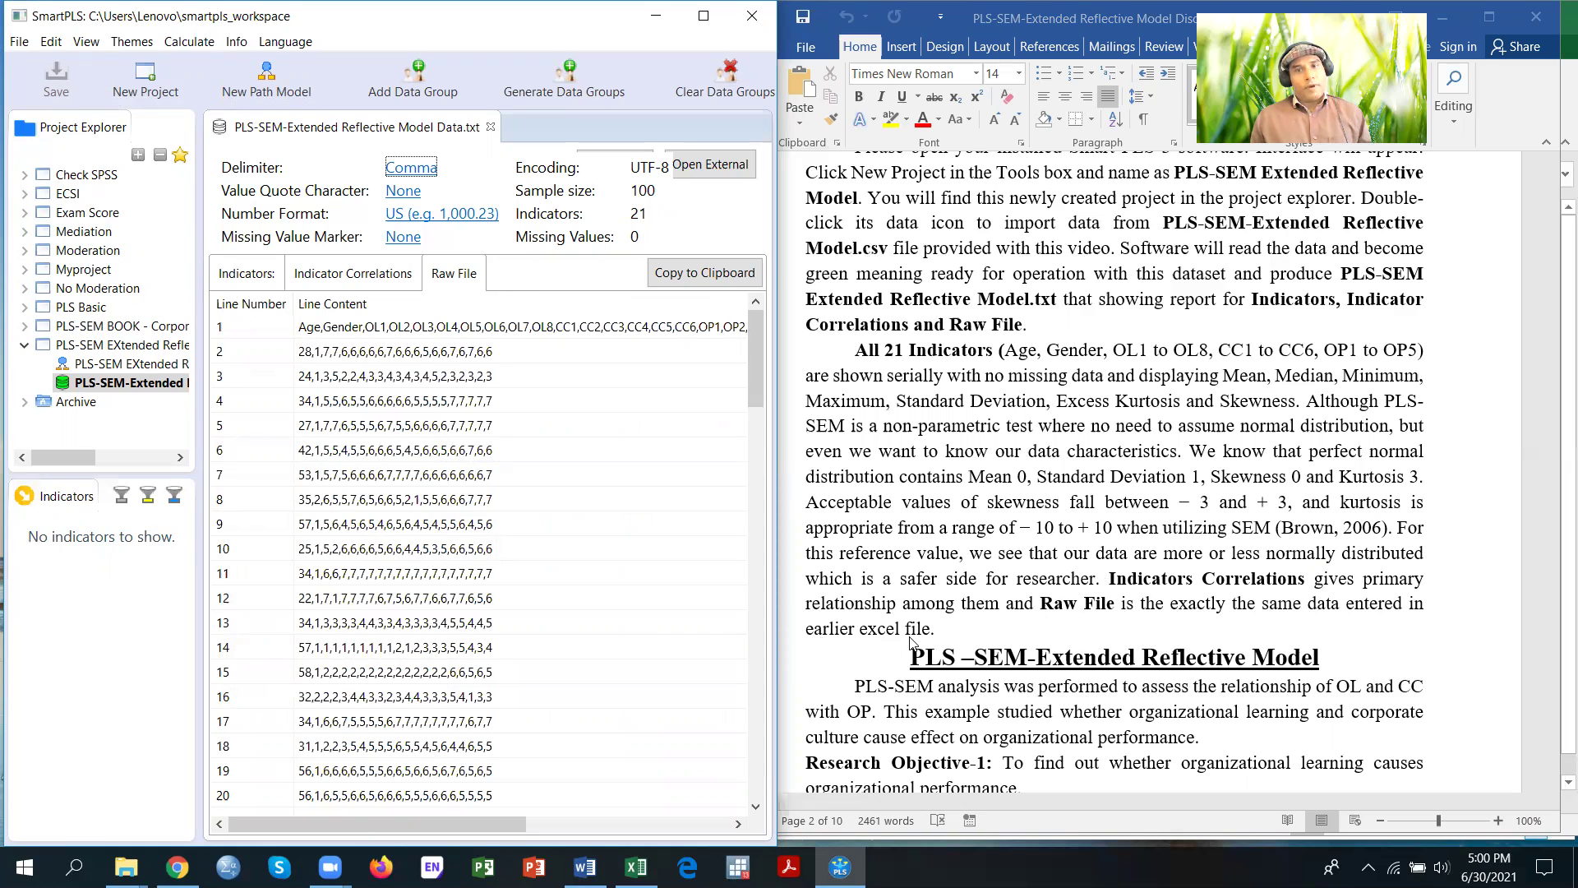
Read the guide's research objectives, alternative hypotheses and model-building instructions in the Word document
left_click(999, 720)
scroll(999, 715, "down", 6)
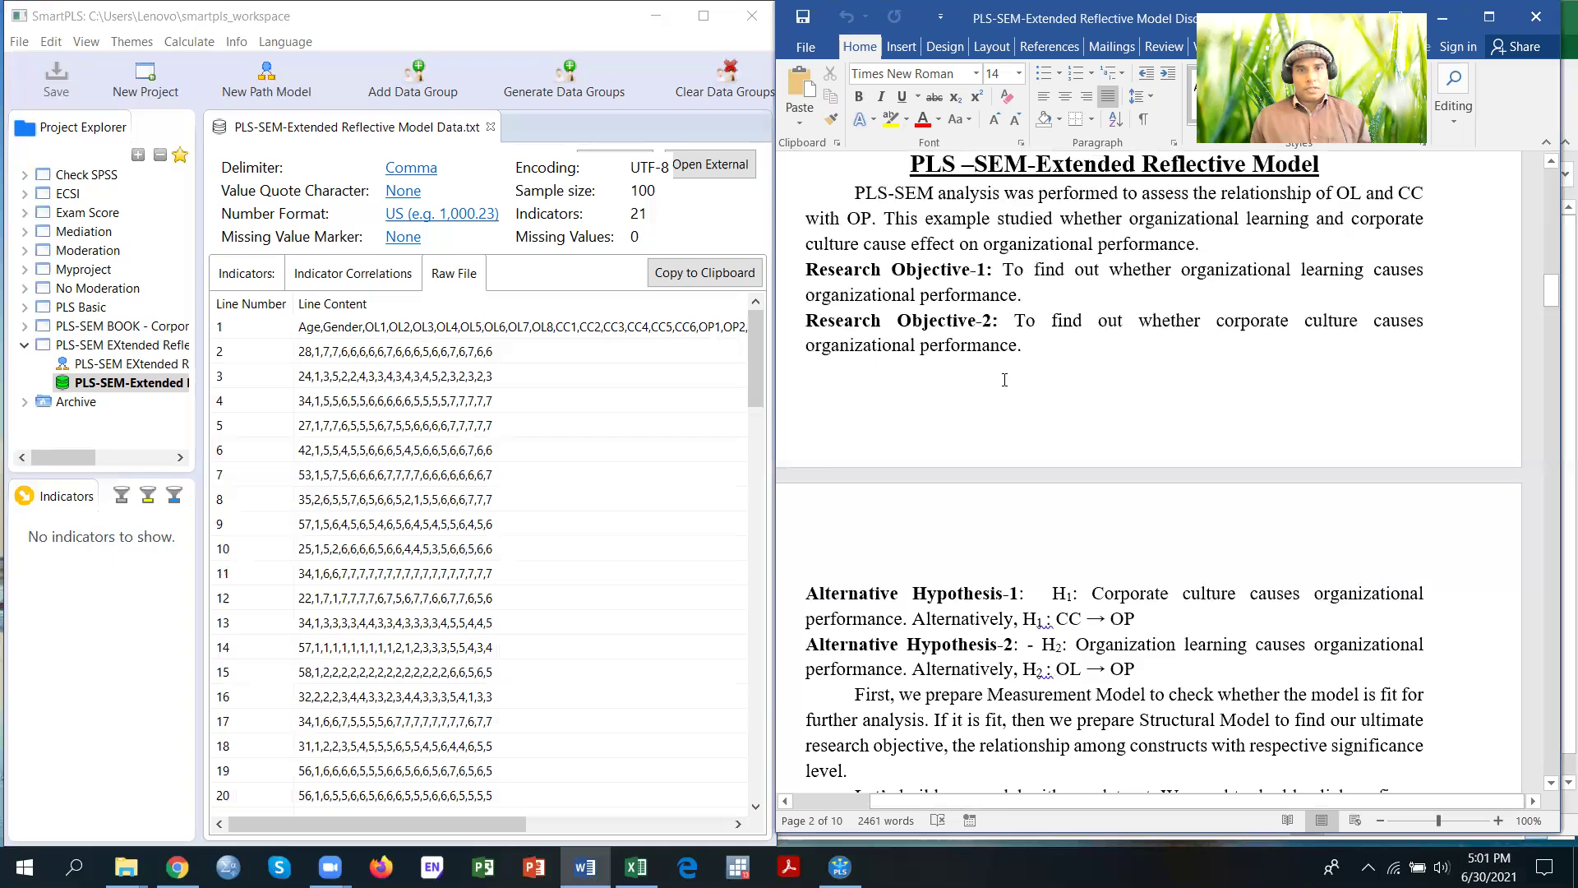
scroll(1004, 378, "down", 5)
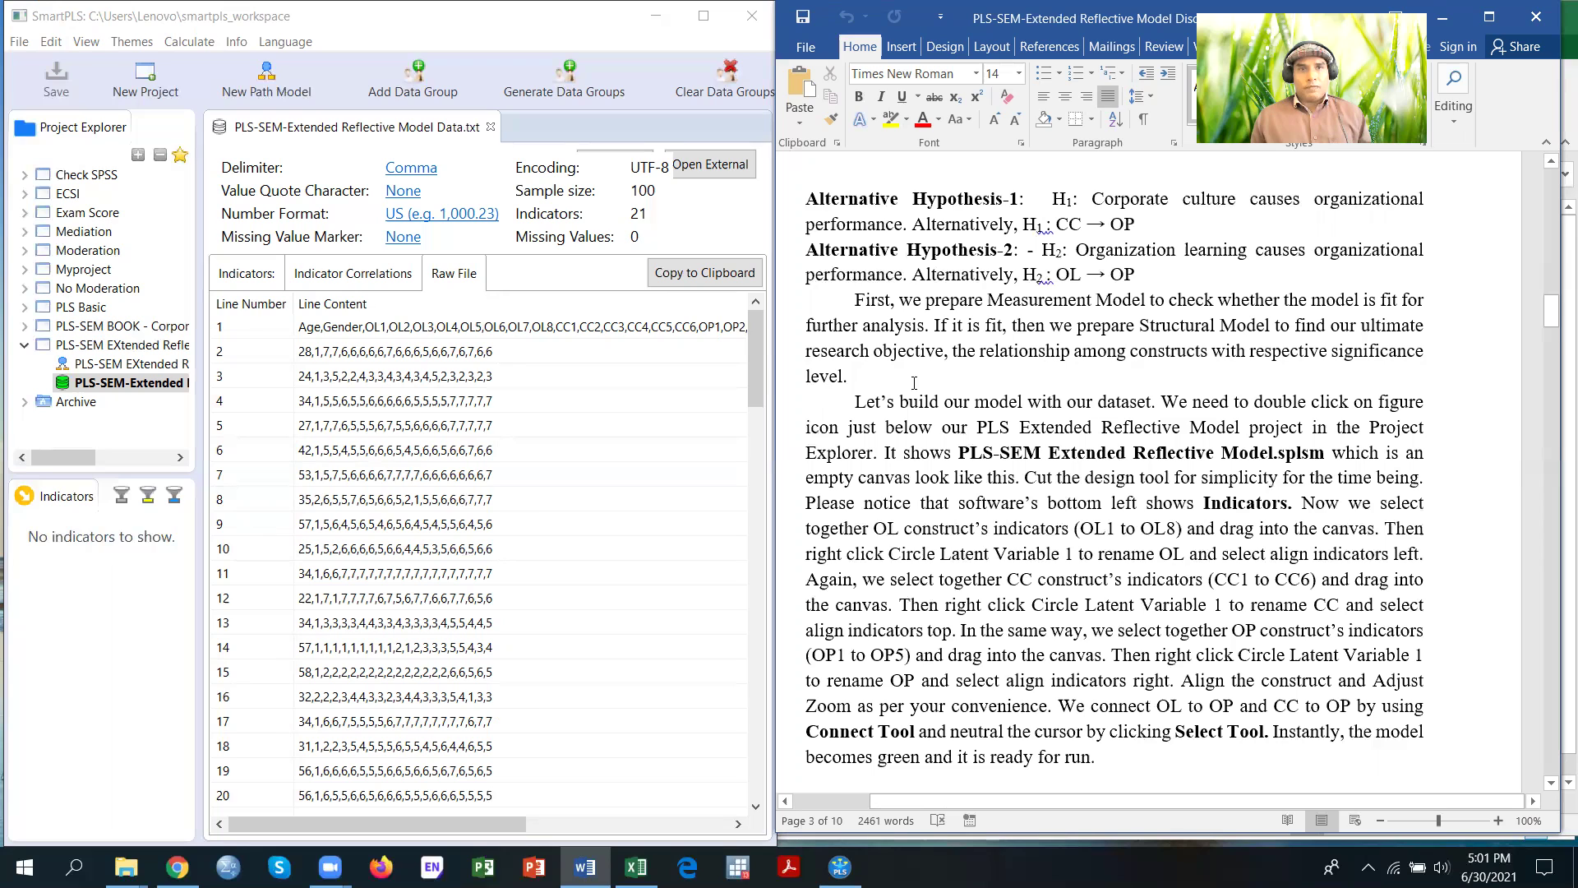
scroll(914, 382, "down", 3)
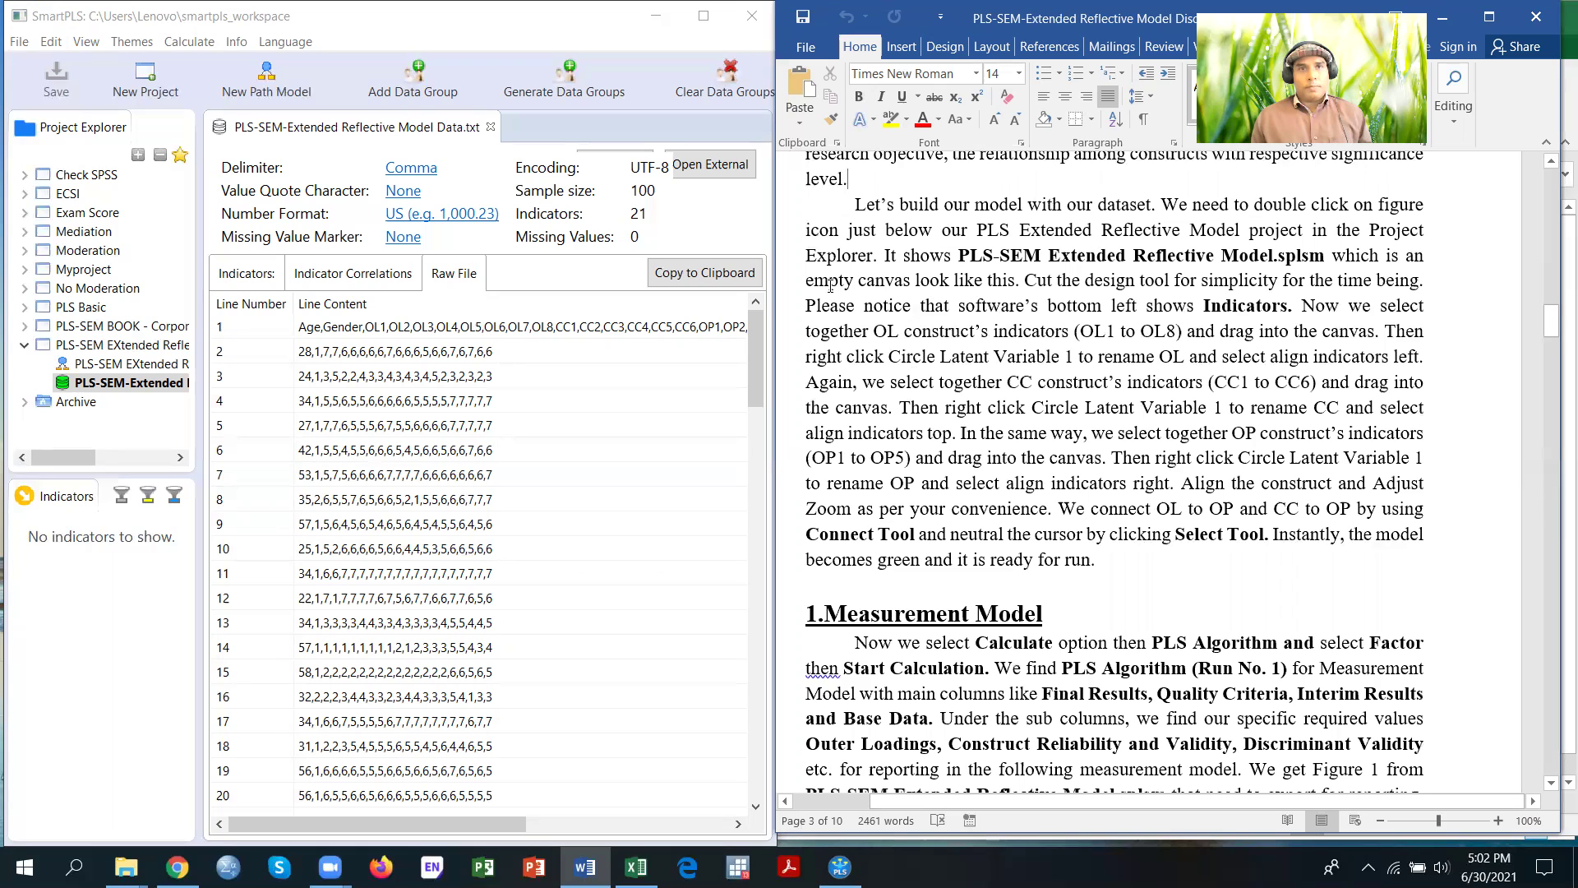
Open the new project's path model canvas in SmartPLS and hide the design palette
left_click(134, 367)
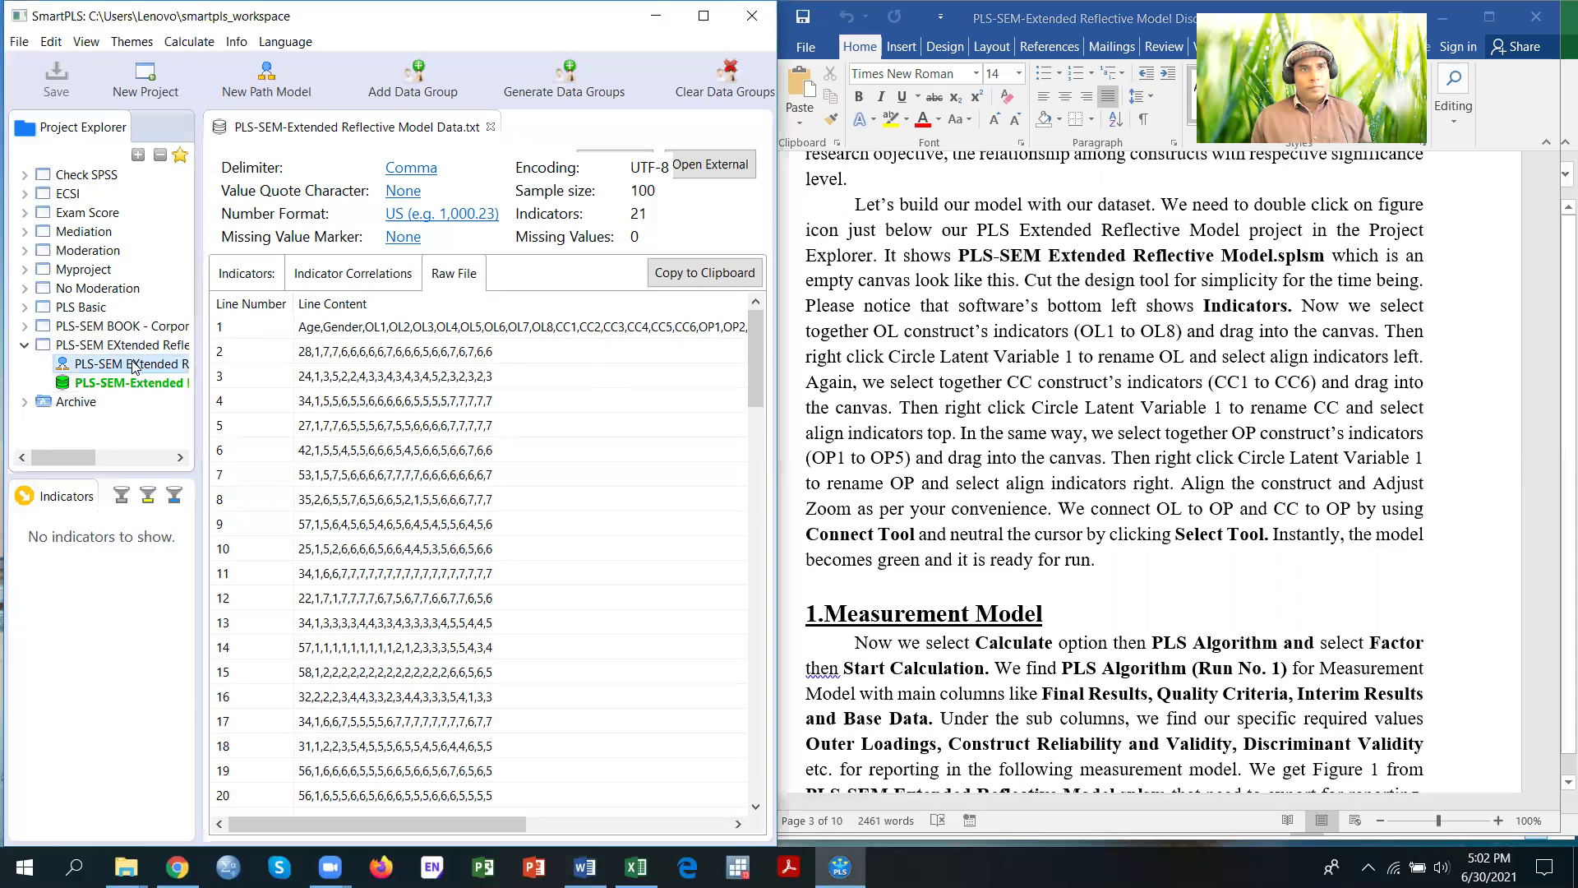
double_click(134, 365)
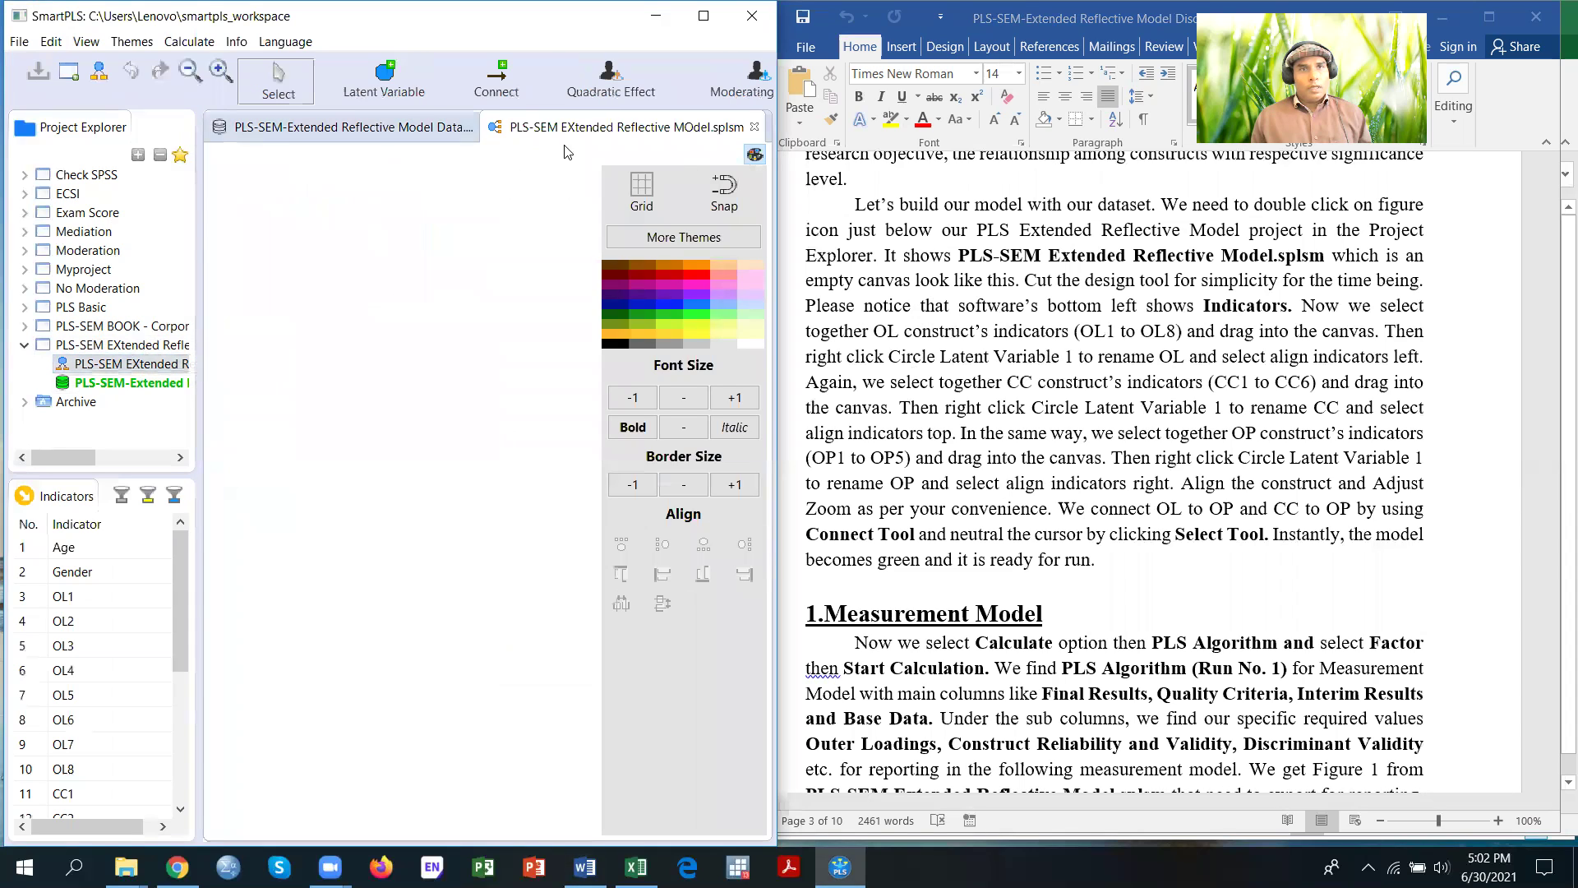
left_click(753, 155)
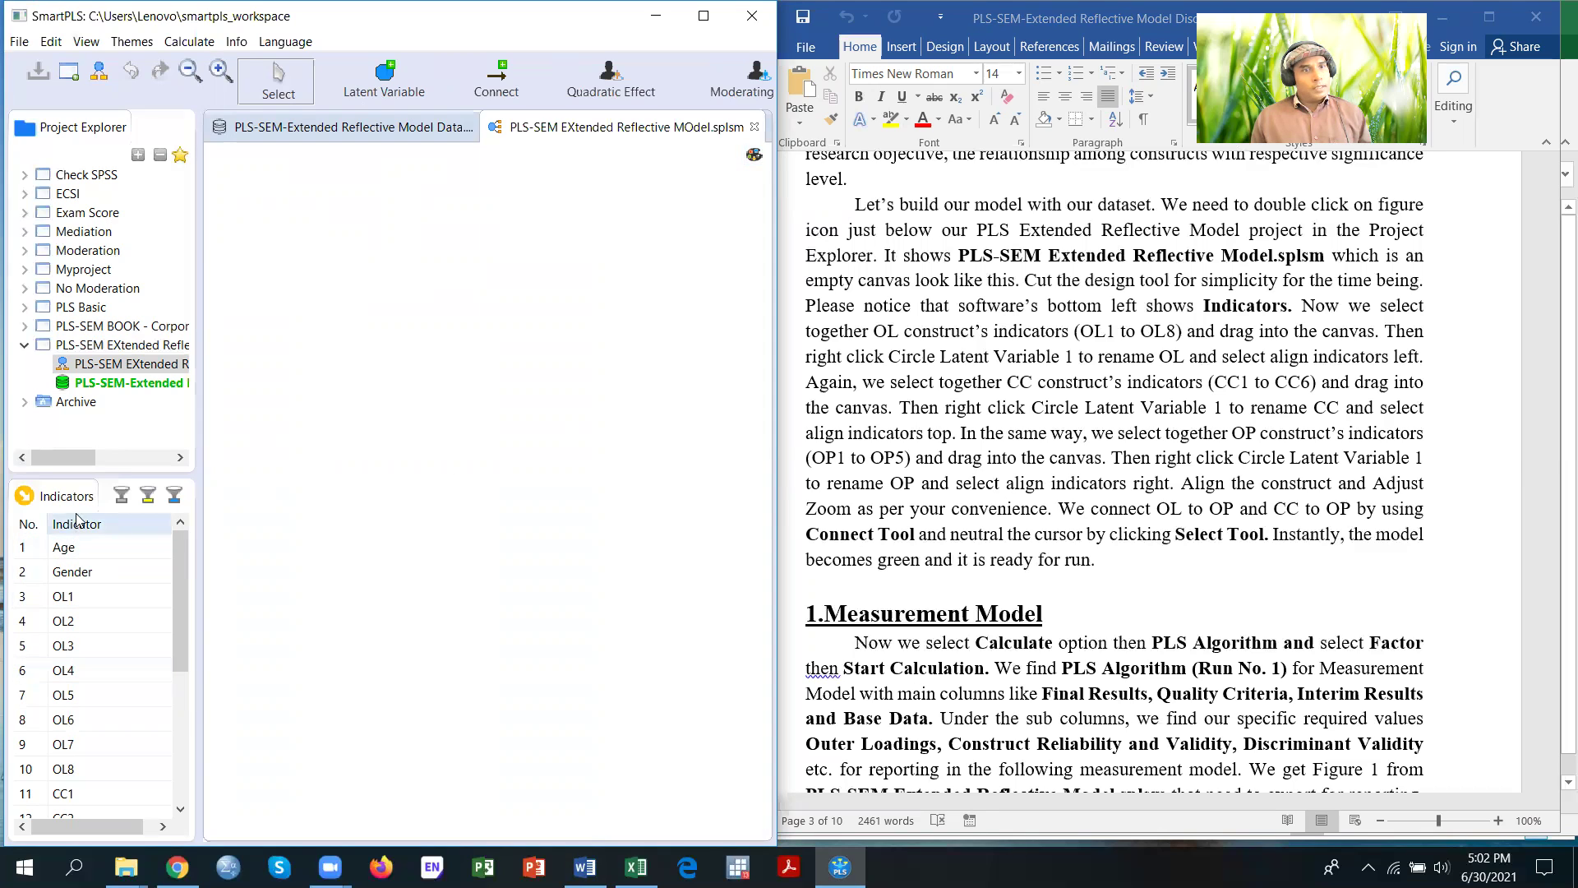
Add indicators OL1 to OL8 together to the empty canvas as one latent variable
left_click(65, 601)
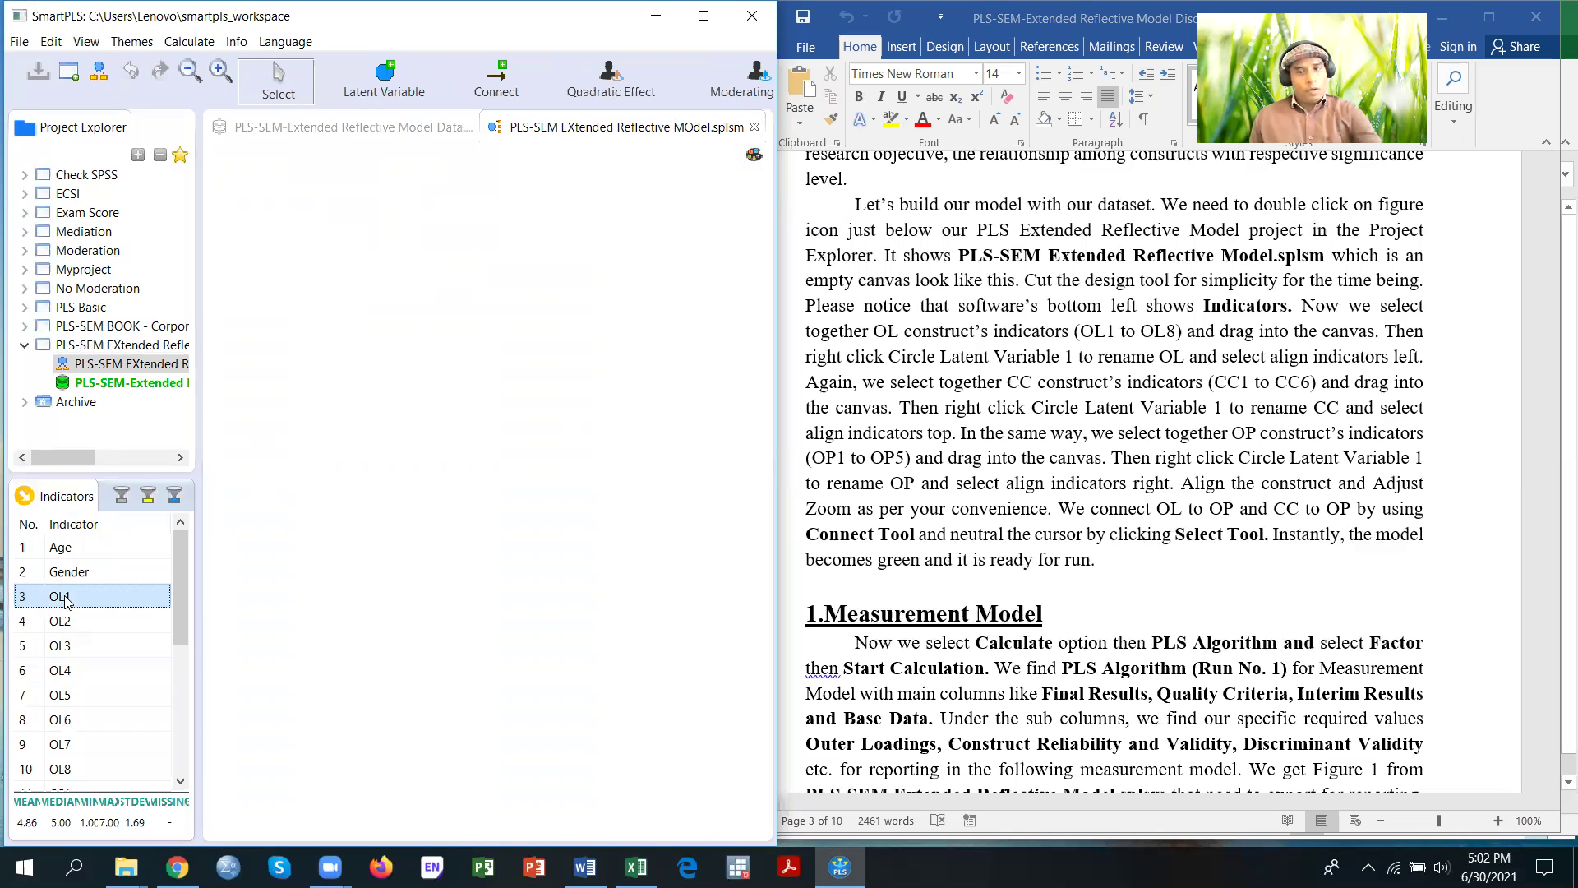
key("shift+Down")
key("shift+Down")
key("shift+Down")
key("shift+Down")
key("shift+Down")
key("shift+Down")
key("shift+Down")
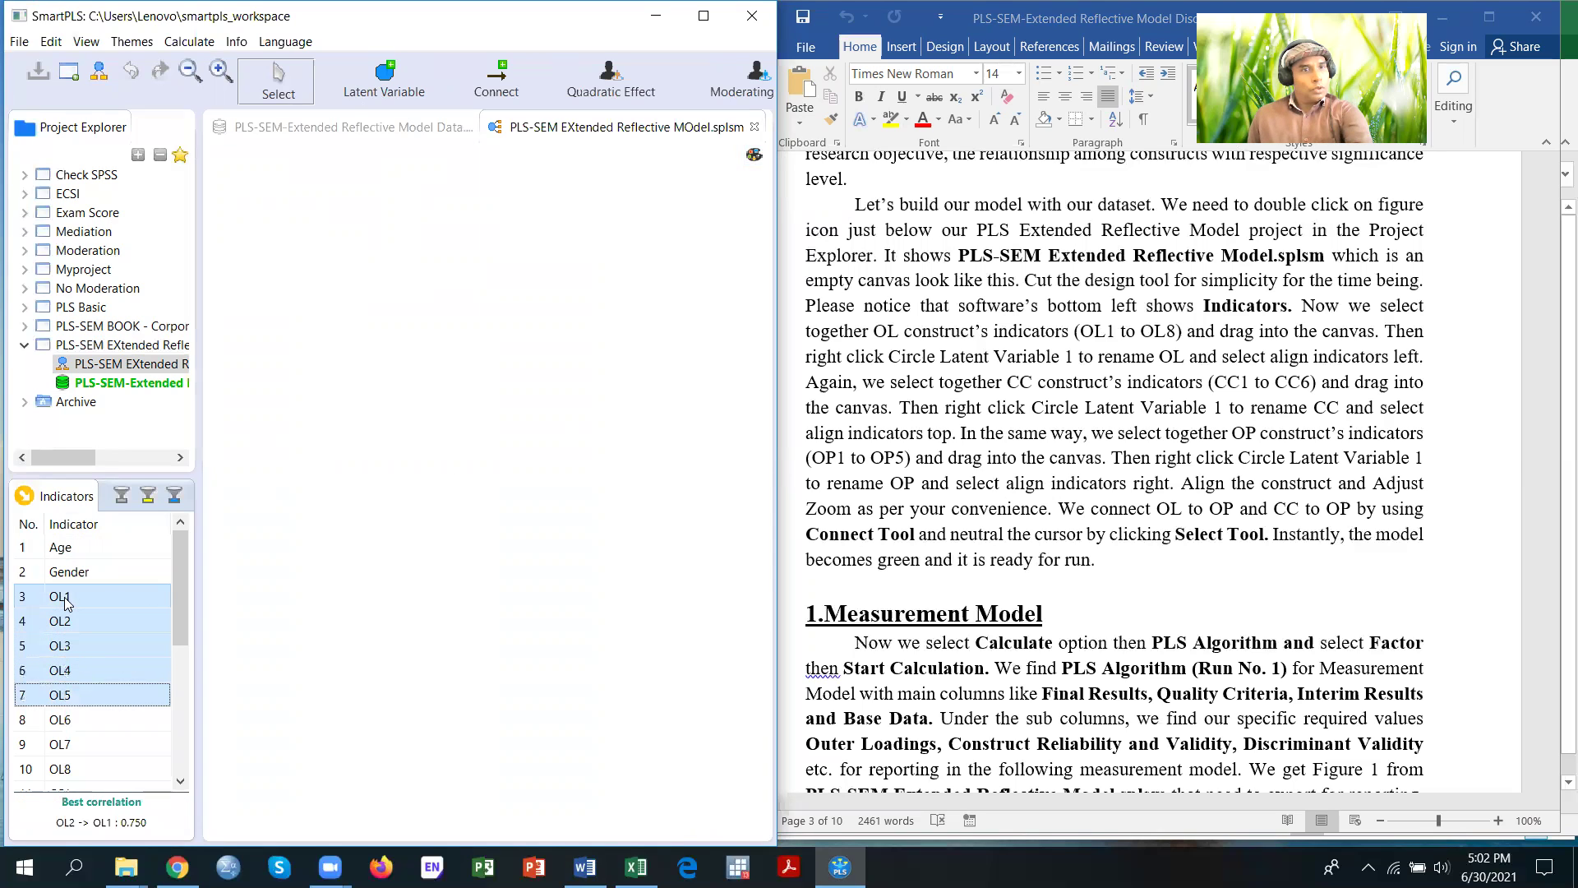
left_click_drag(60, 646, 280, 430)
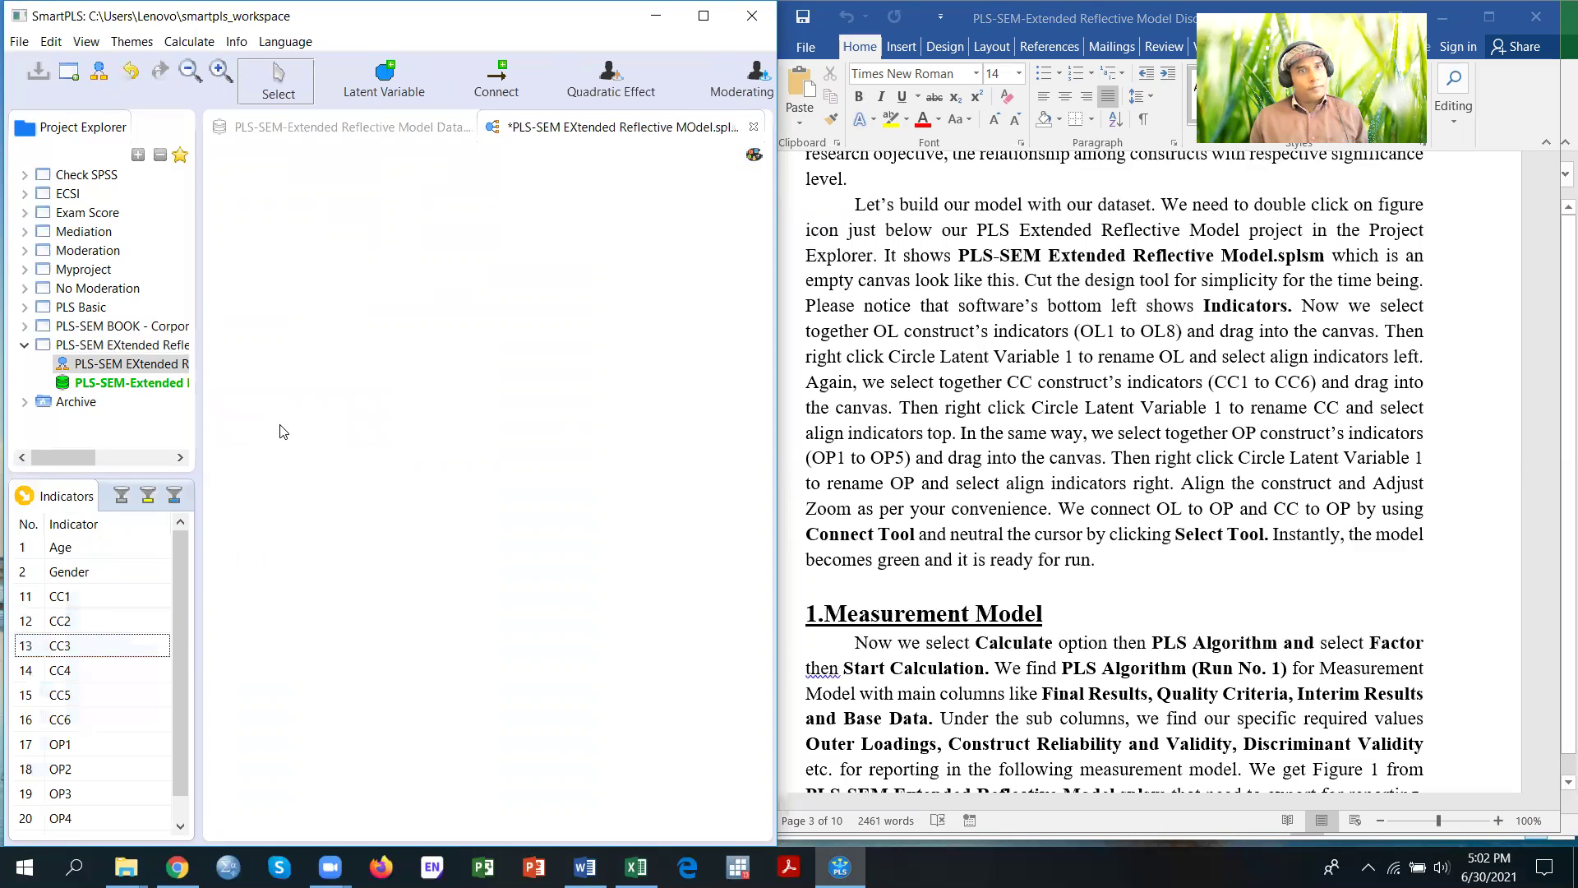
Rename the latent variable with the OL1 to OL8 indicators as OL
right_click(372, 466)
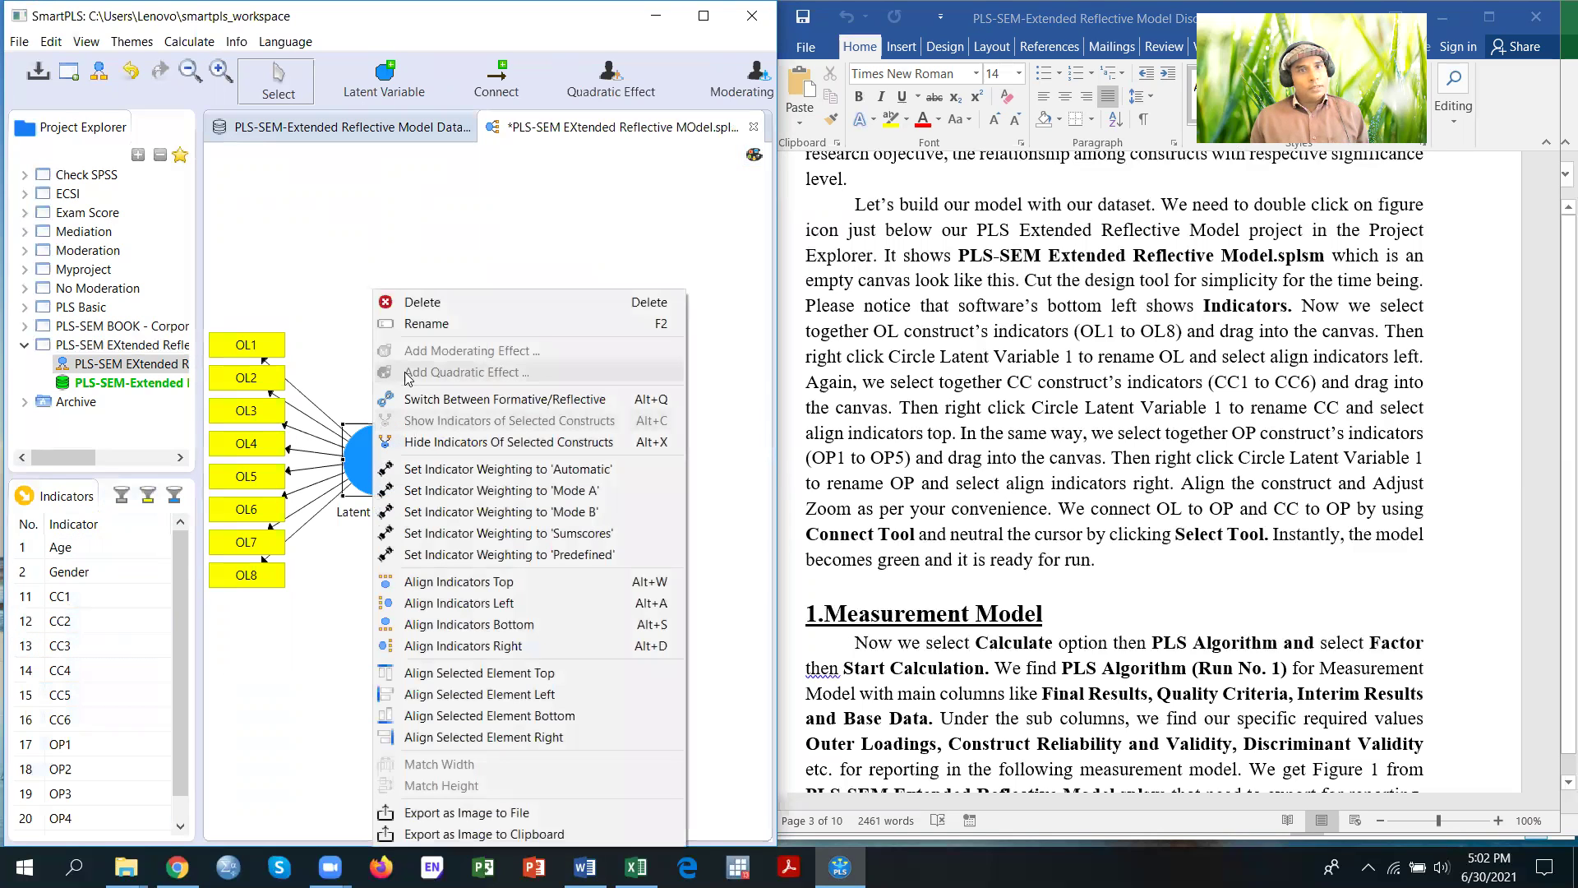
left_click(429, 324)
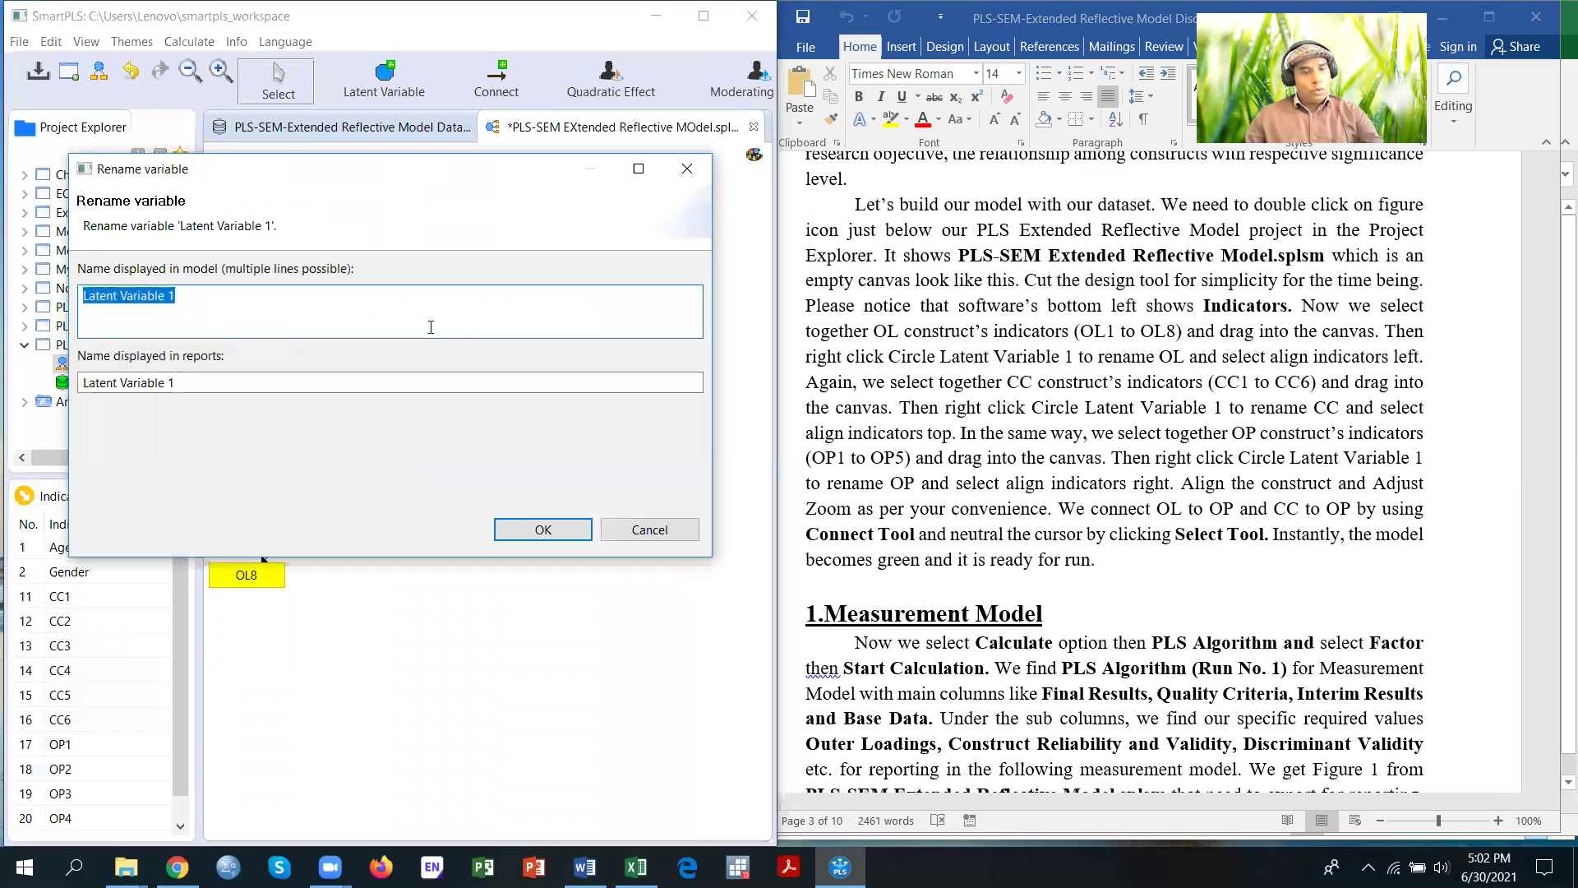
type("OL")
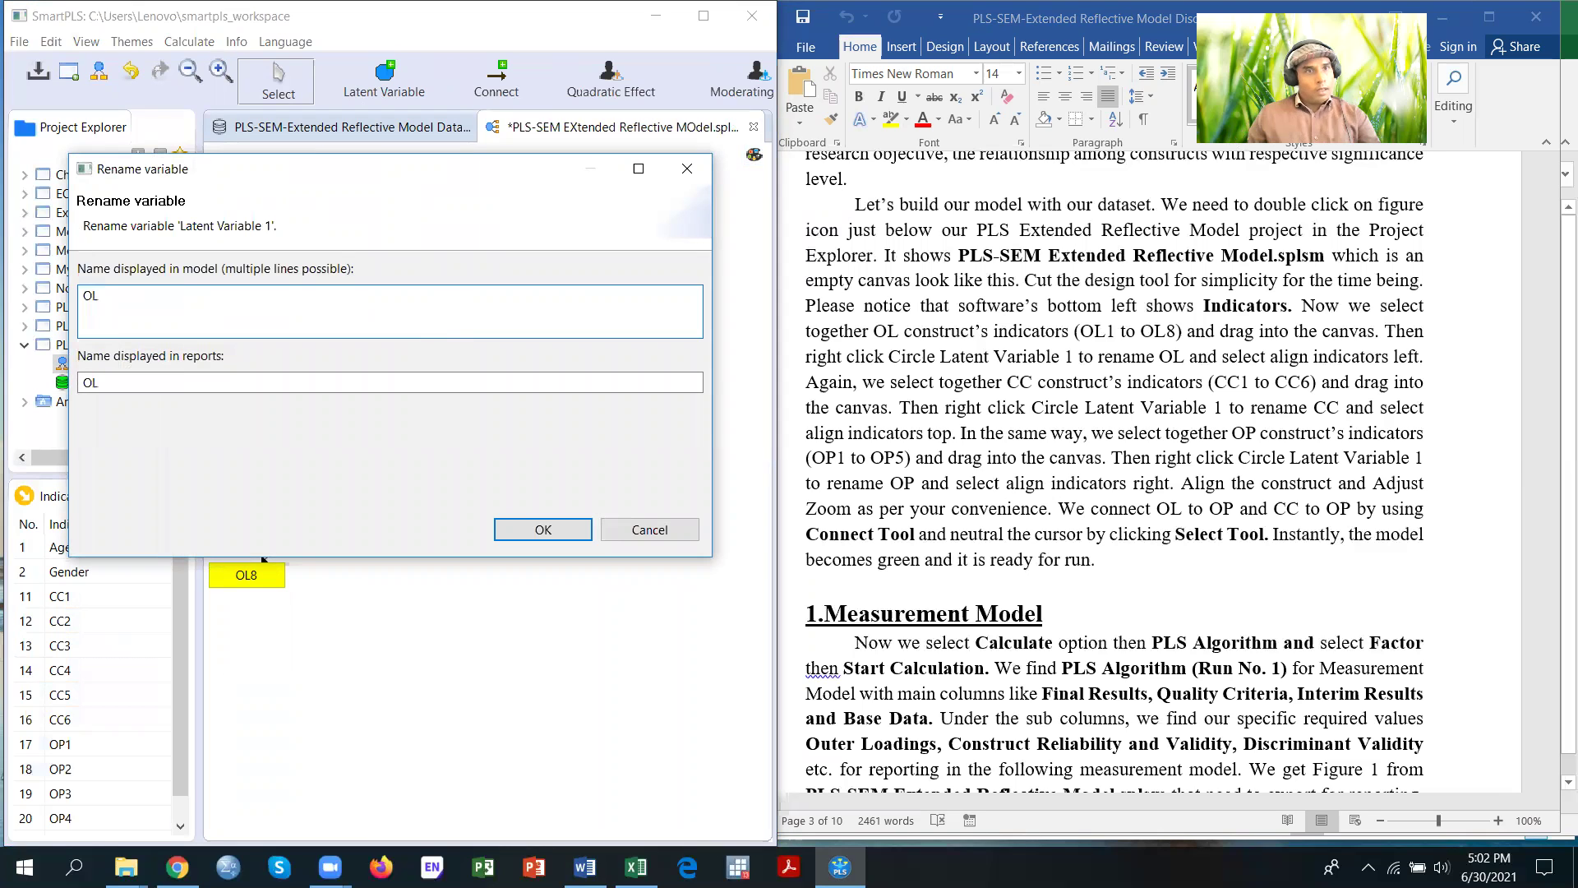
left_click(552, 529)
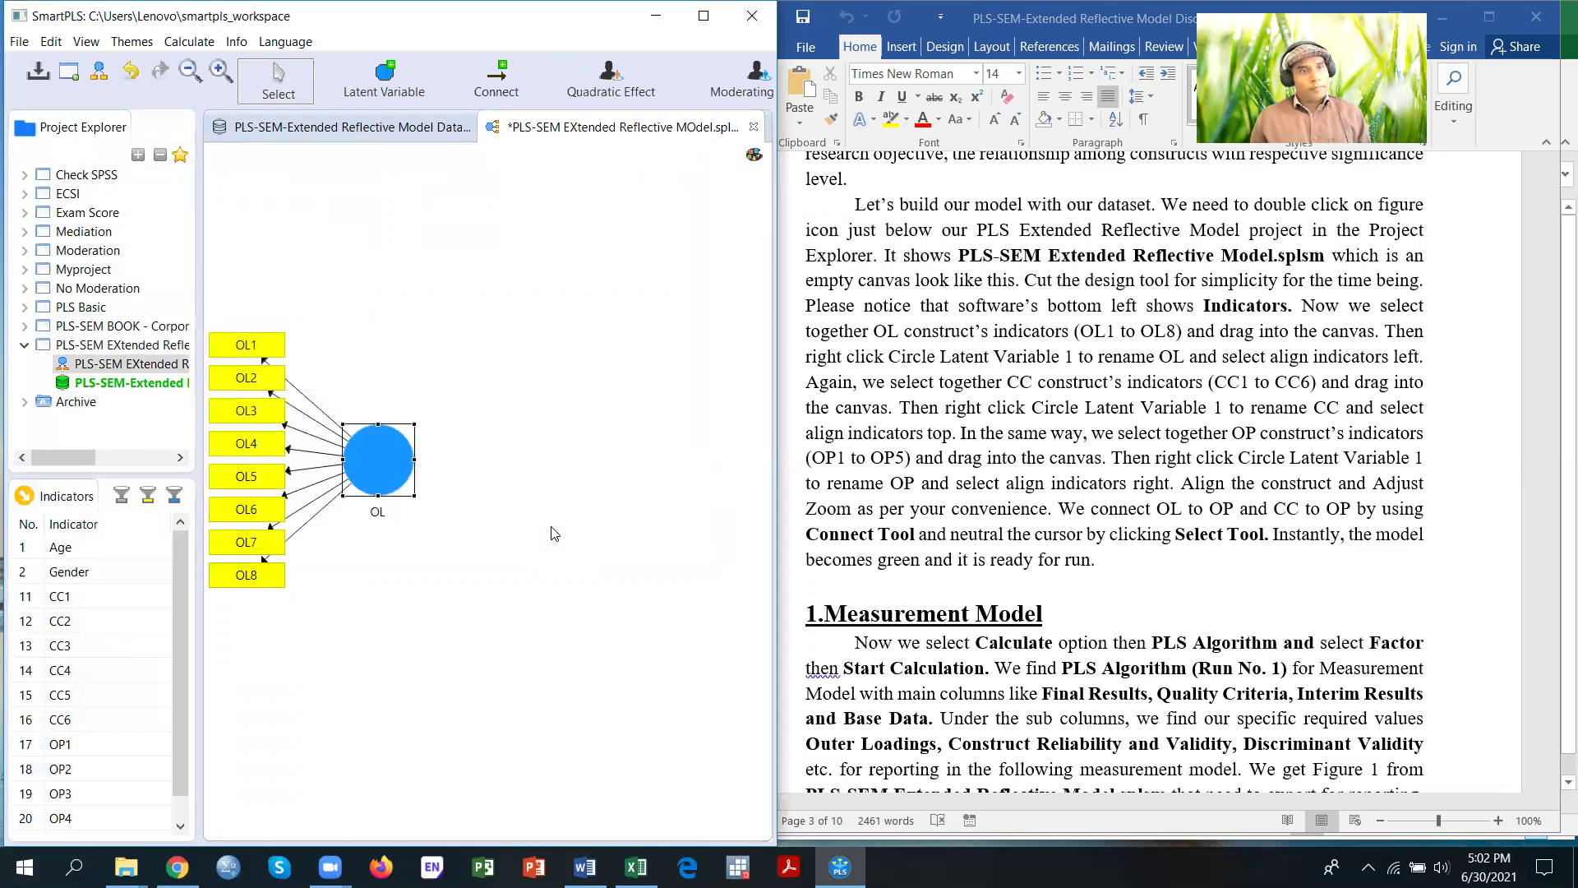
Add indicators CC1 to CC6 together to the canvas as a second latent variable beside OL
left_click(74, 598)
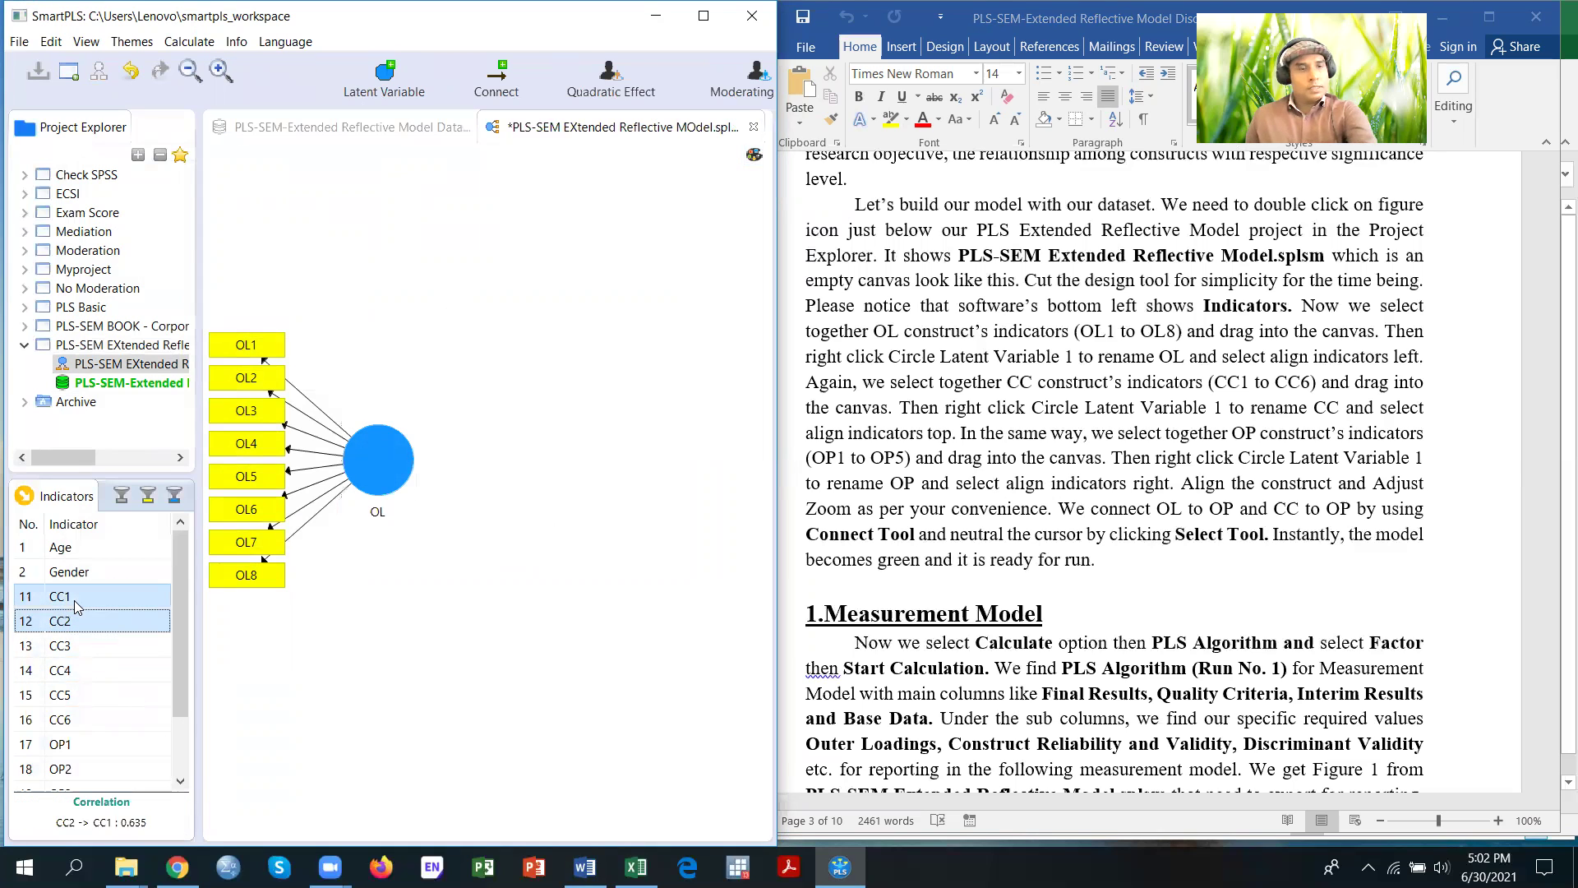
key("shift+Down")
key("shift+Down")
key("shift+Down")
key("shift+Down")
key("shift+Down")
key("shift+Down")
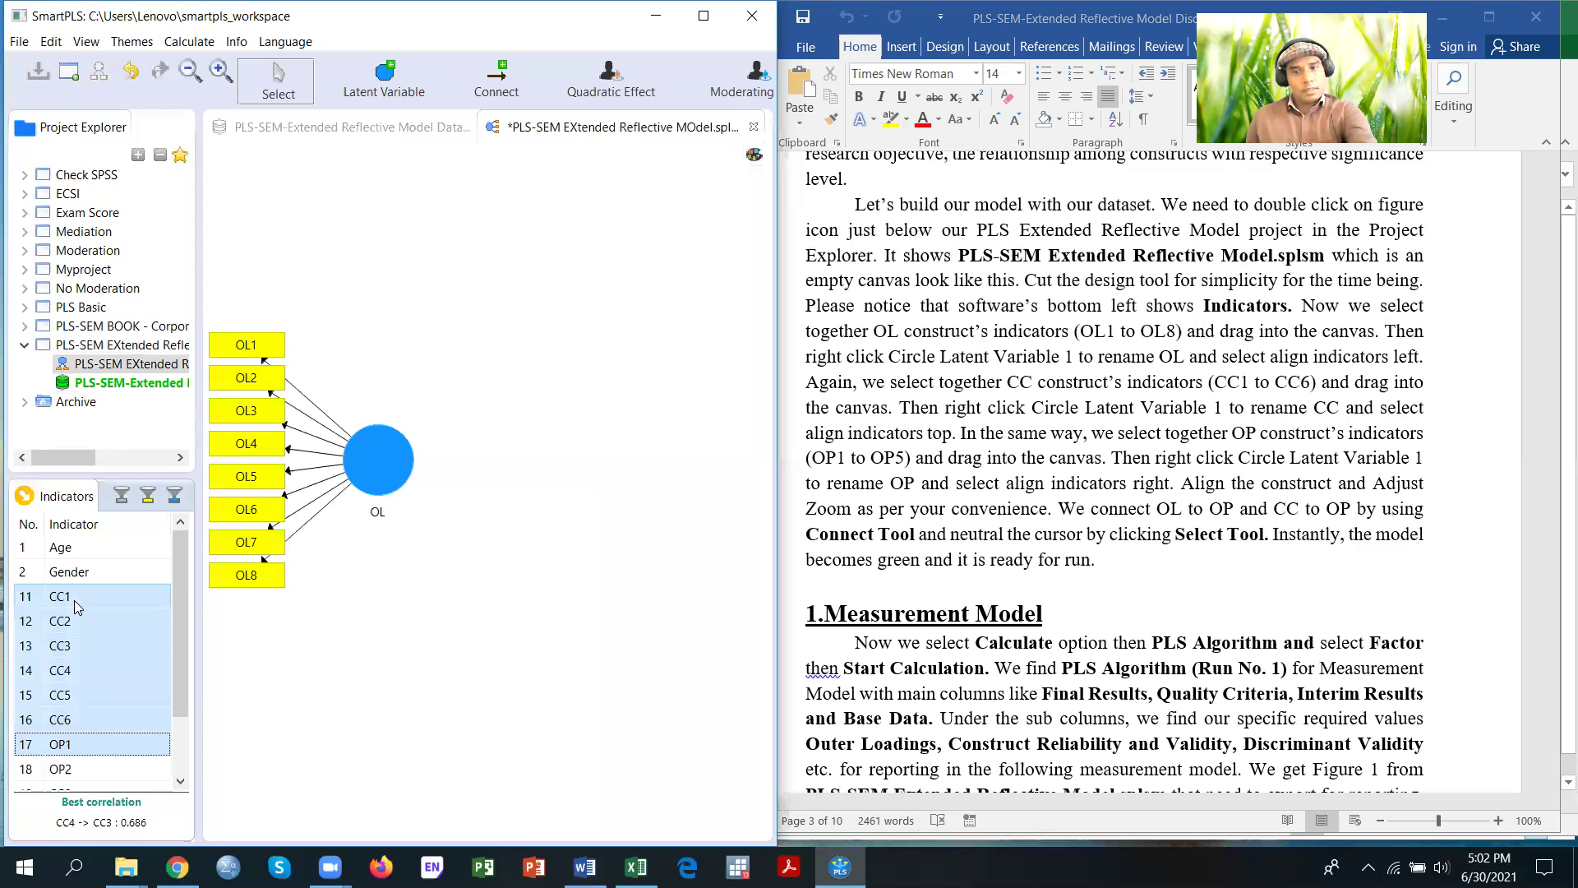
key("shift+Up")
left_click_drag(92, 645, 608, 489)
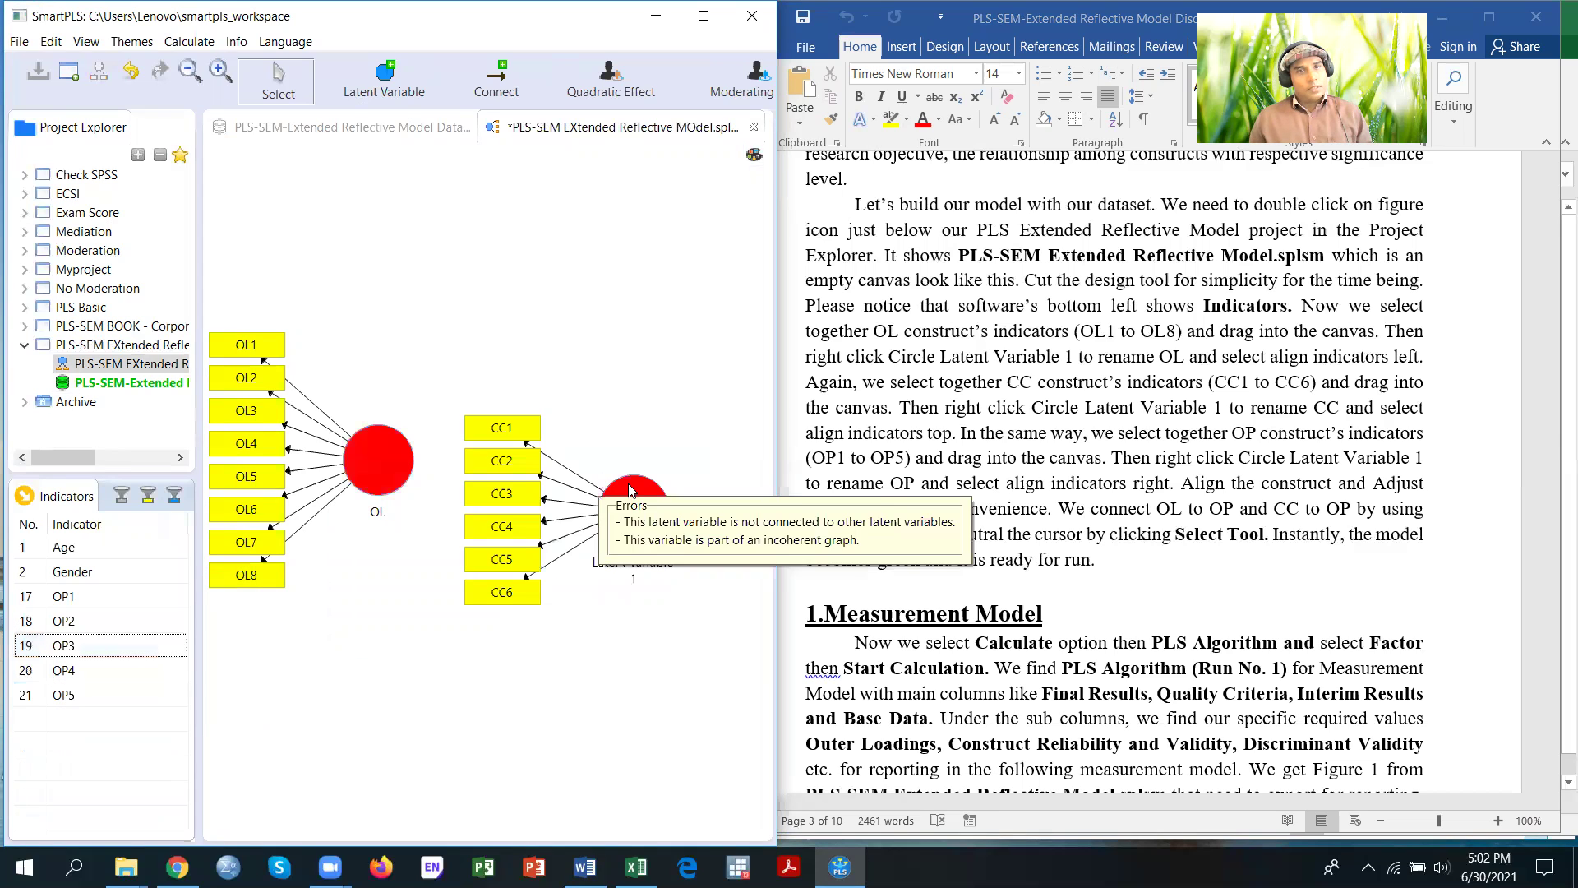
Rename the latent variable with the CC1 to CC6 indicators as CC
right_click(631, 503)
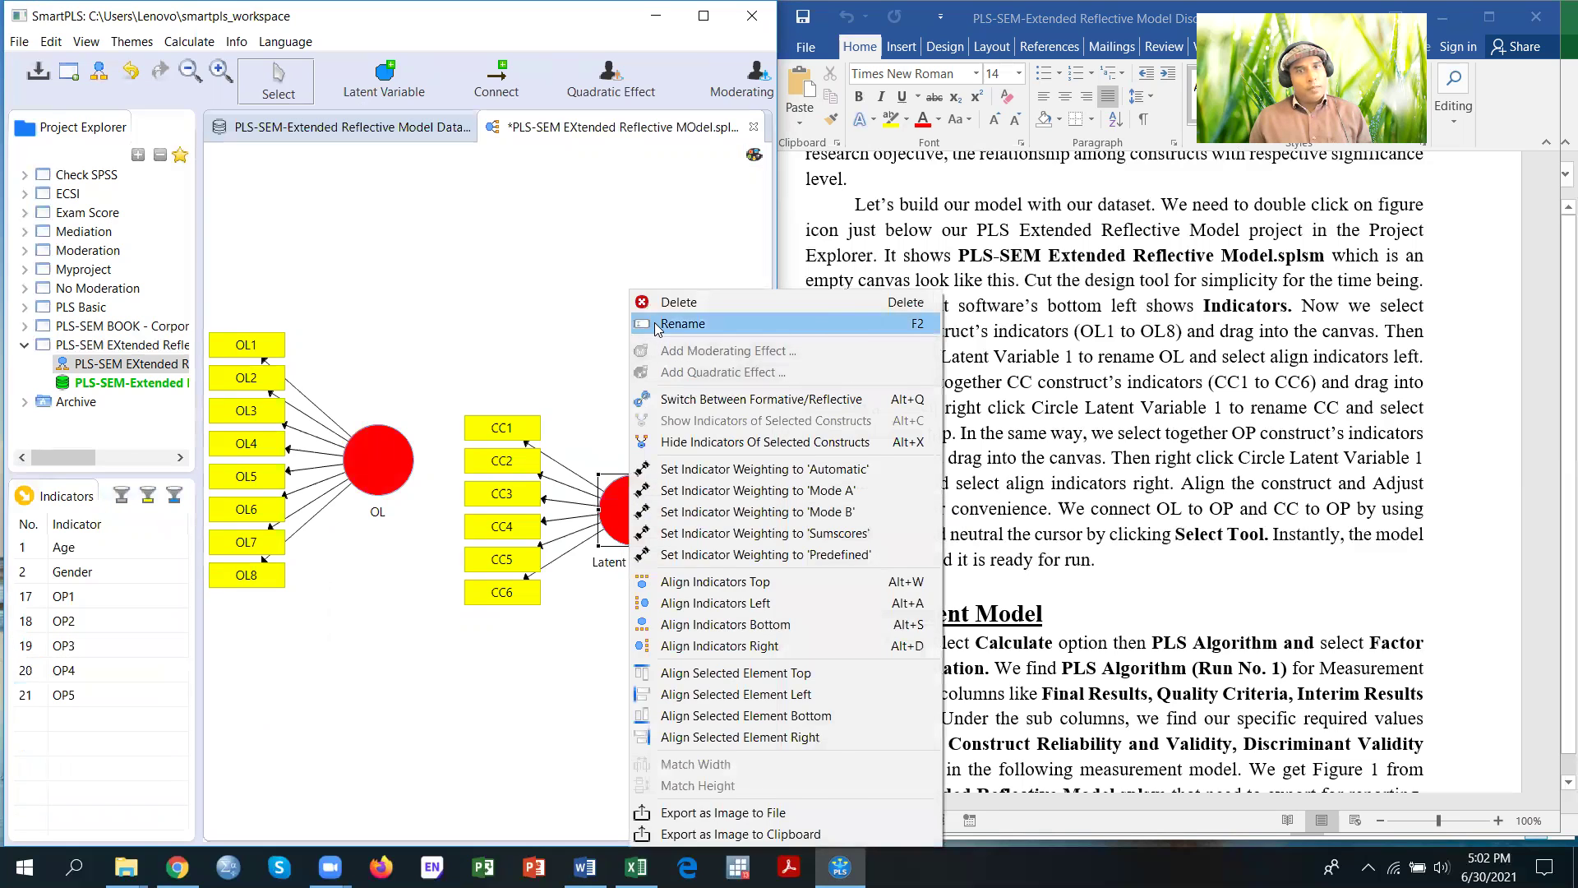
left_click(656, 324)
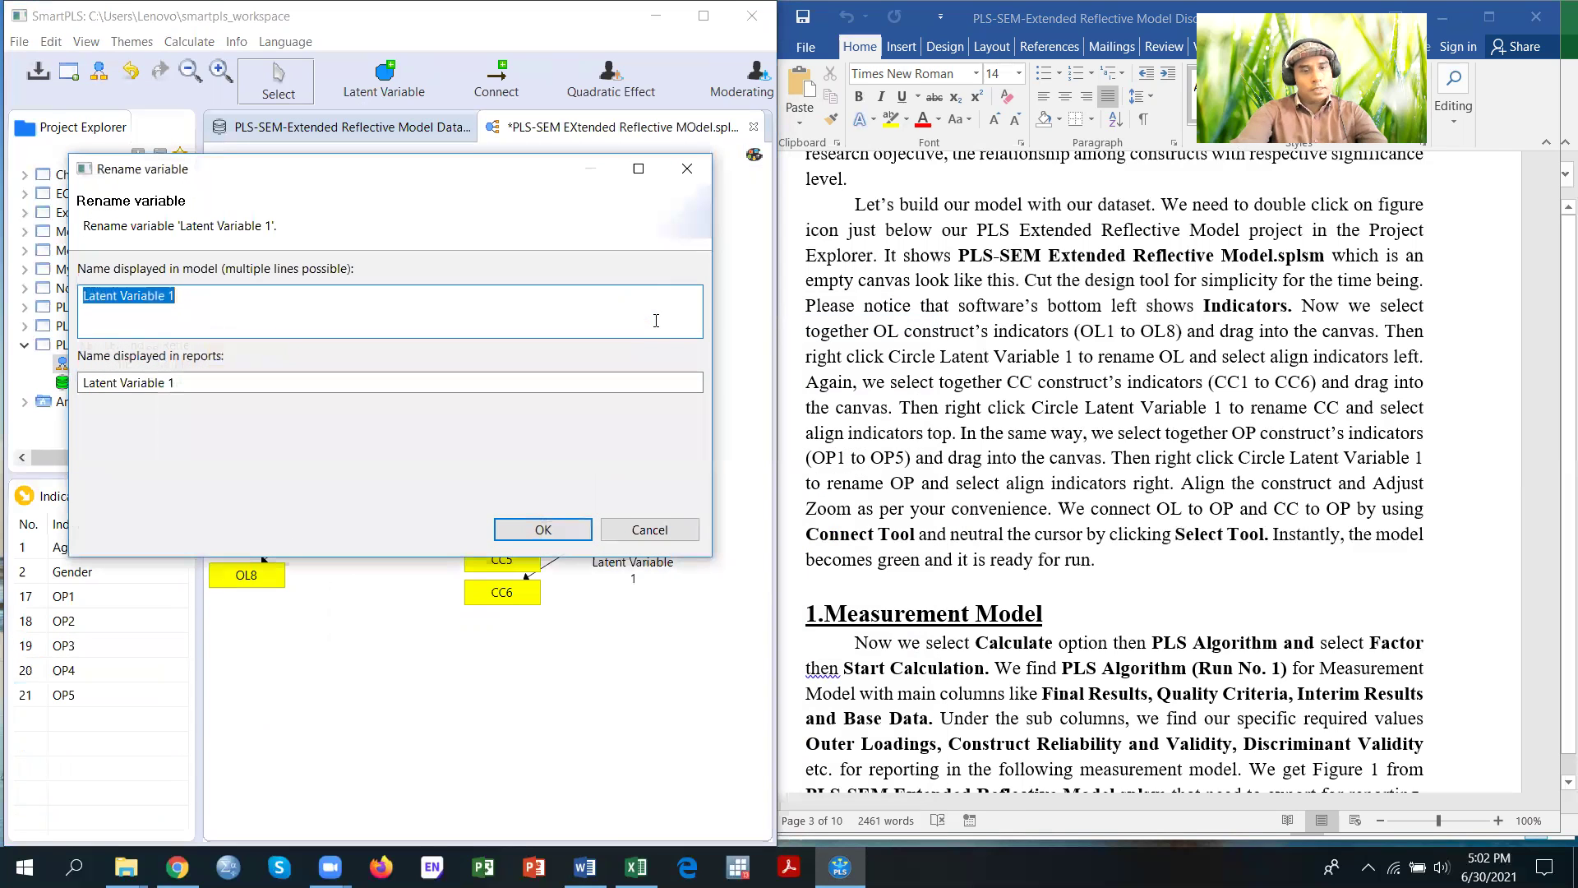
type("CC")
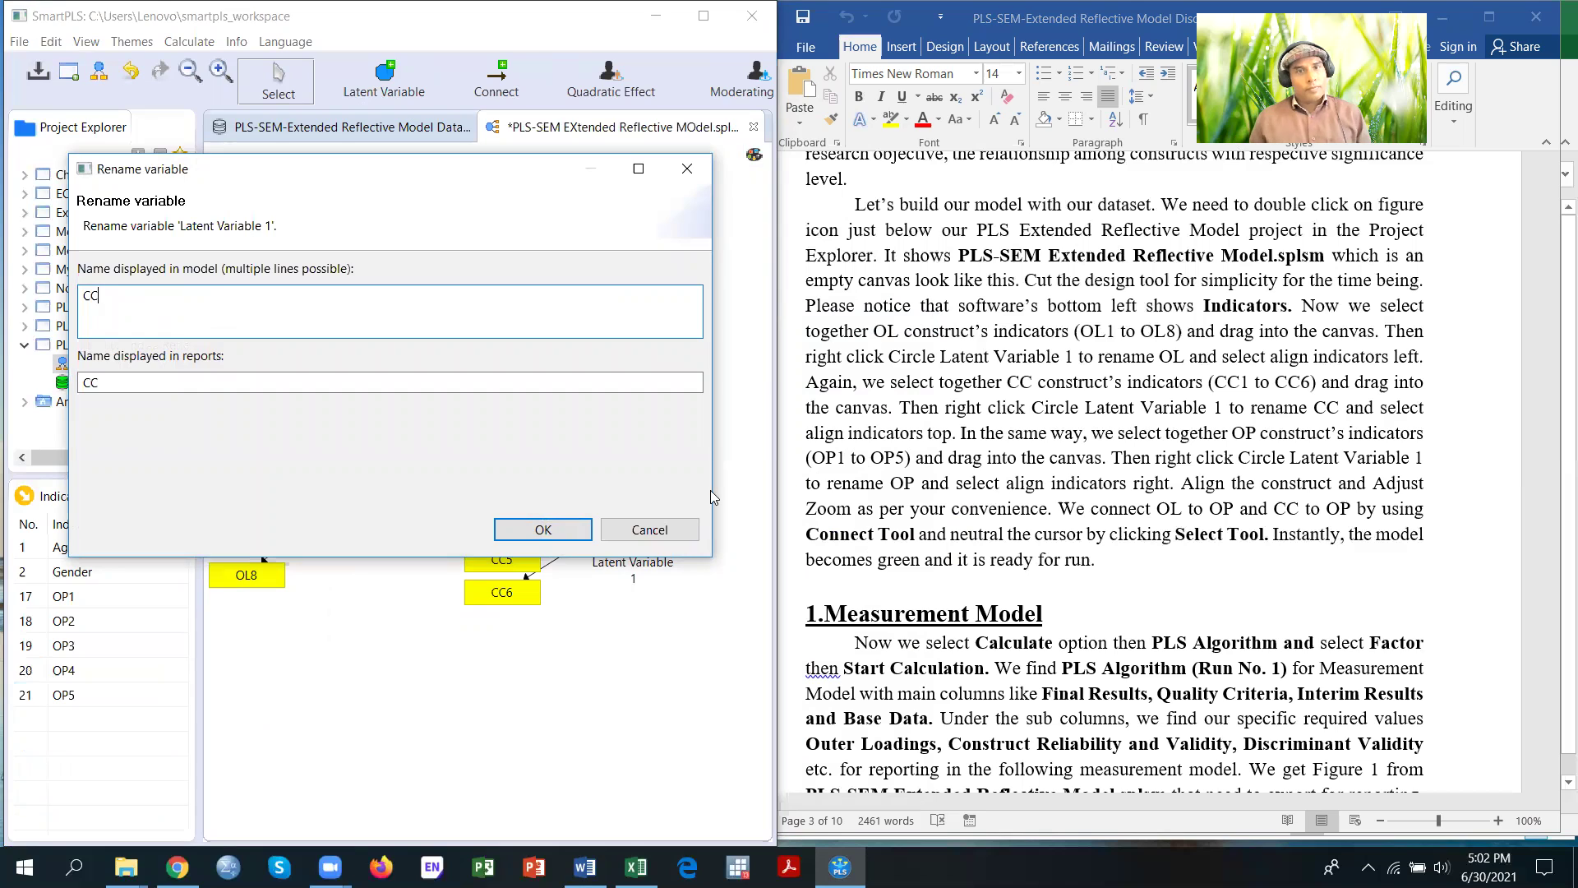
left_click(529, 535)
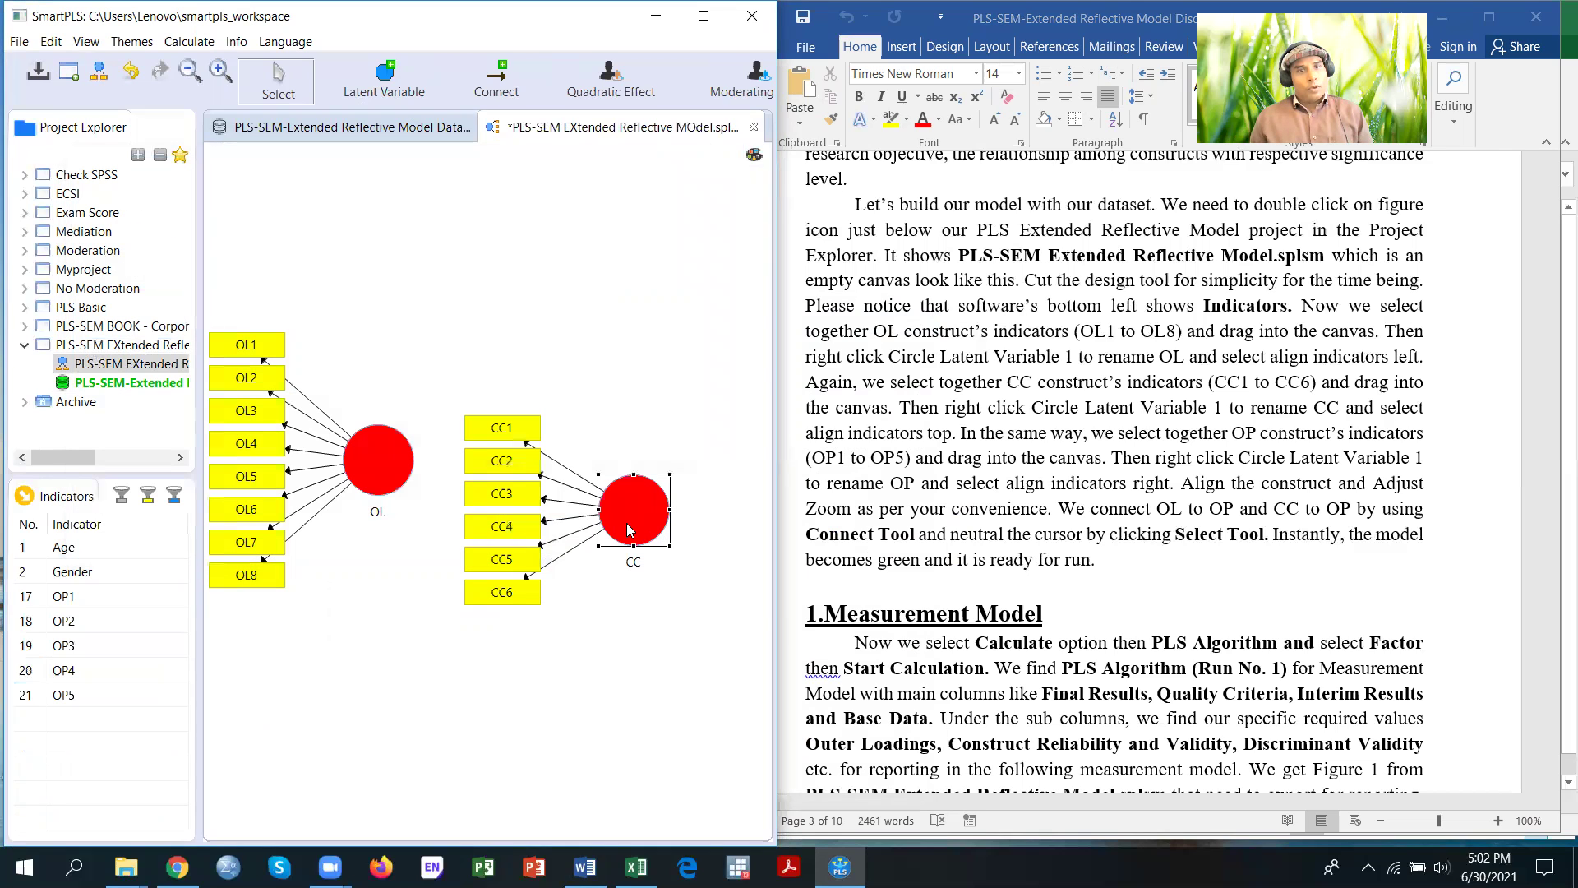
Move the CC construct with its indicators above and beside OL, and align its indicators to the top
left_click_drag(506, 307, 498, 296)
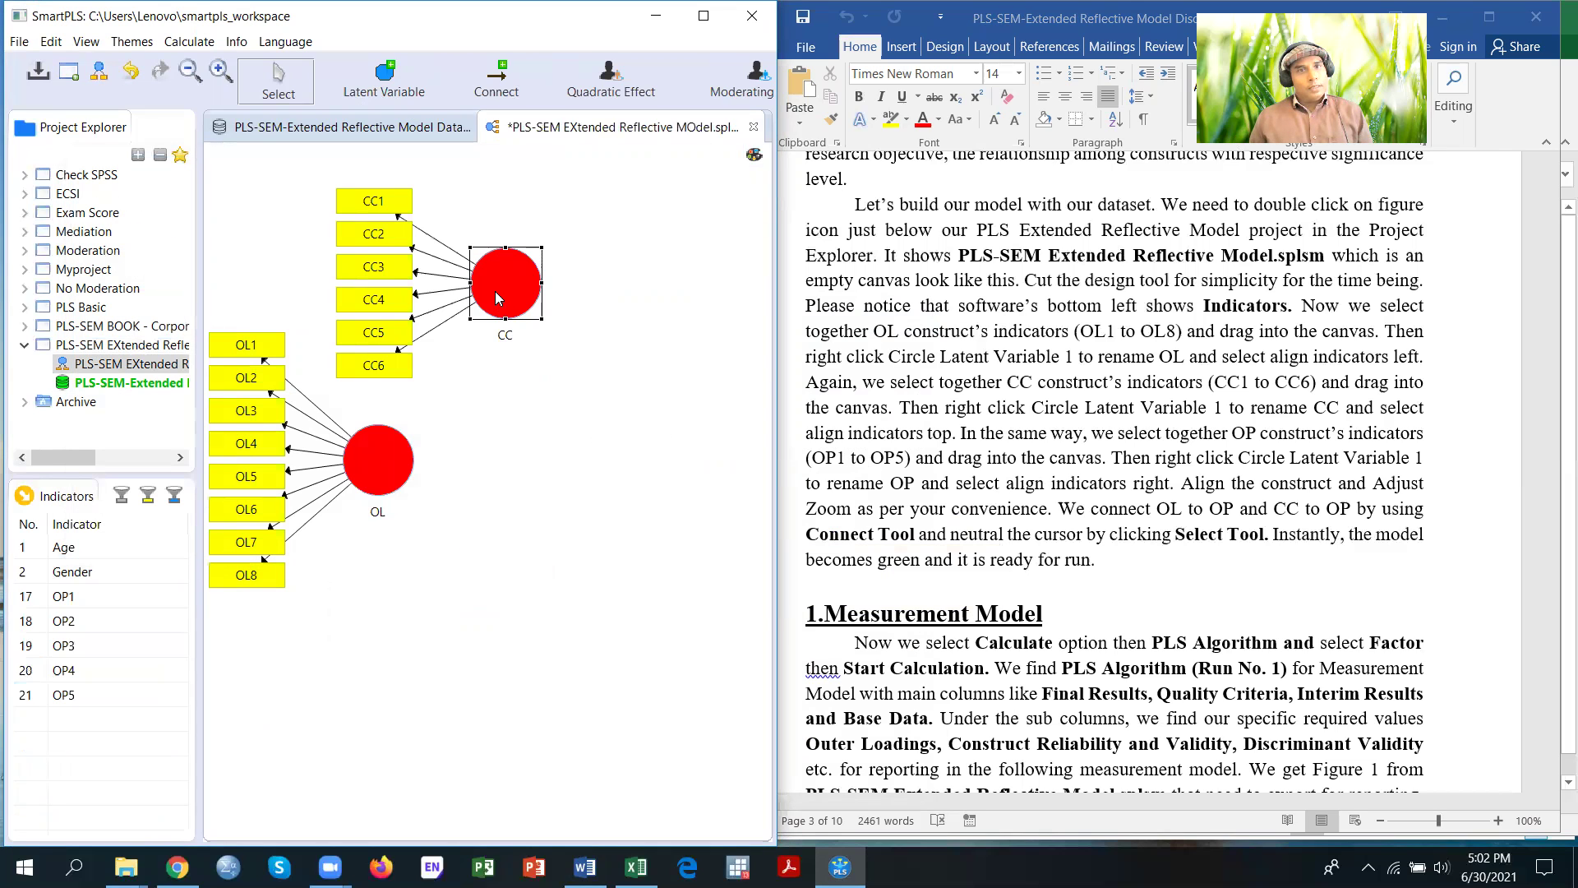
right_click(504, 282)
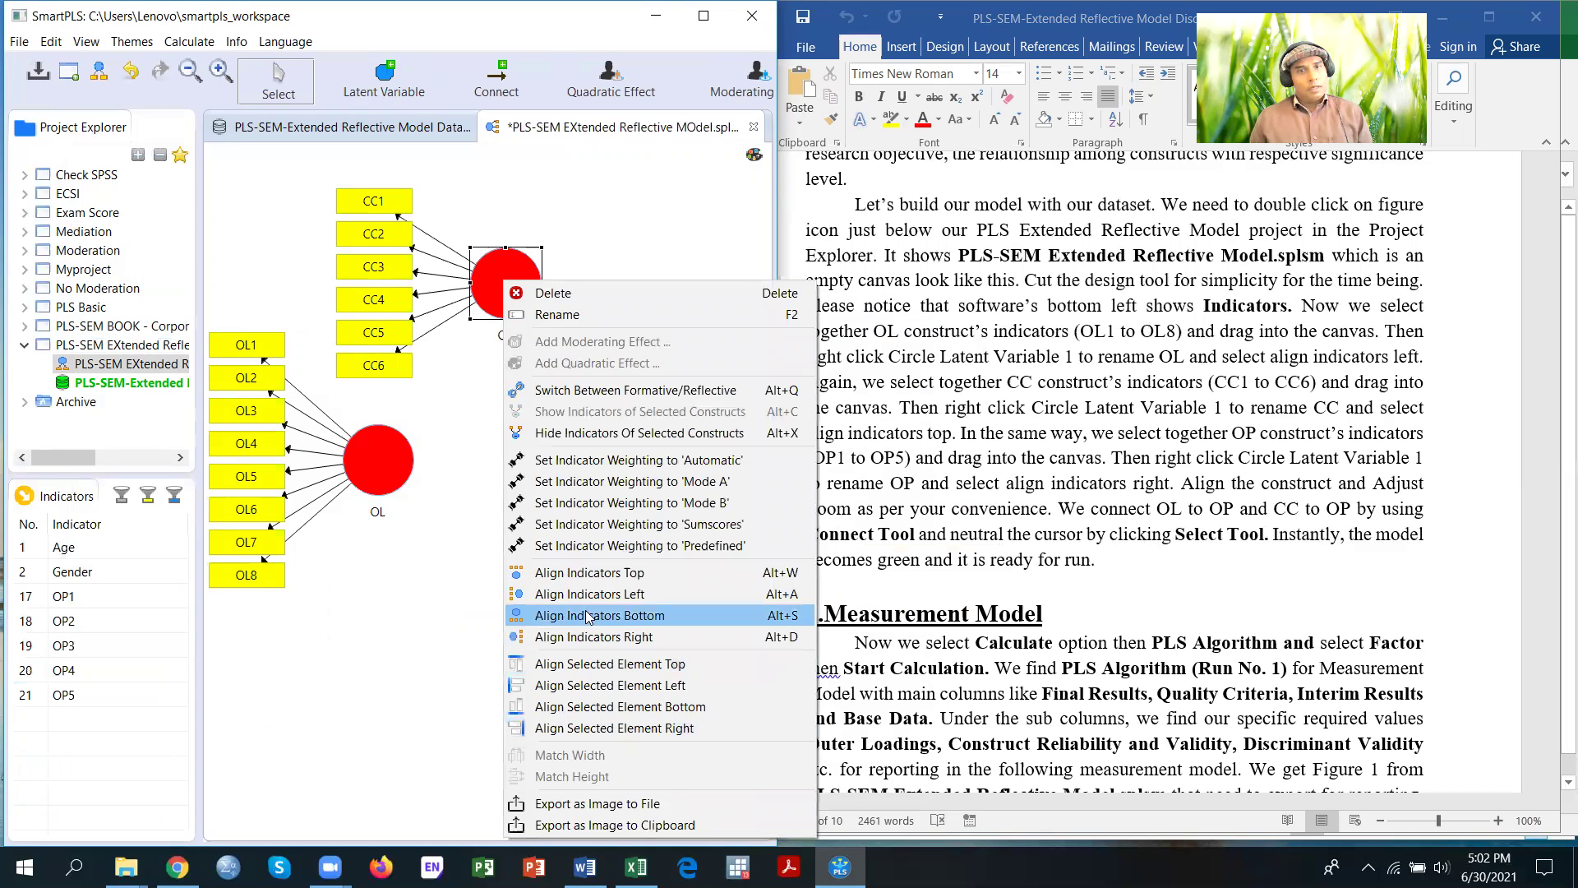
left_click(602, 573)
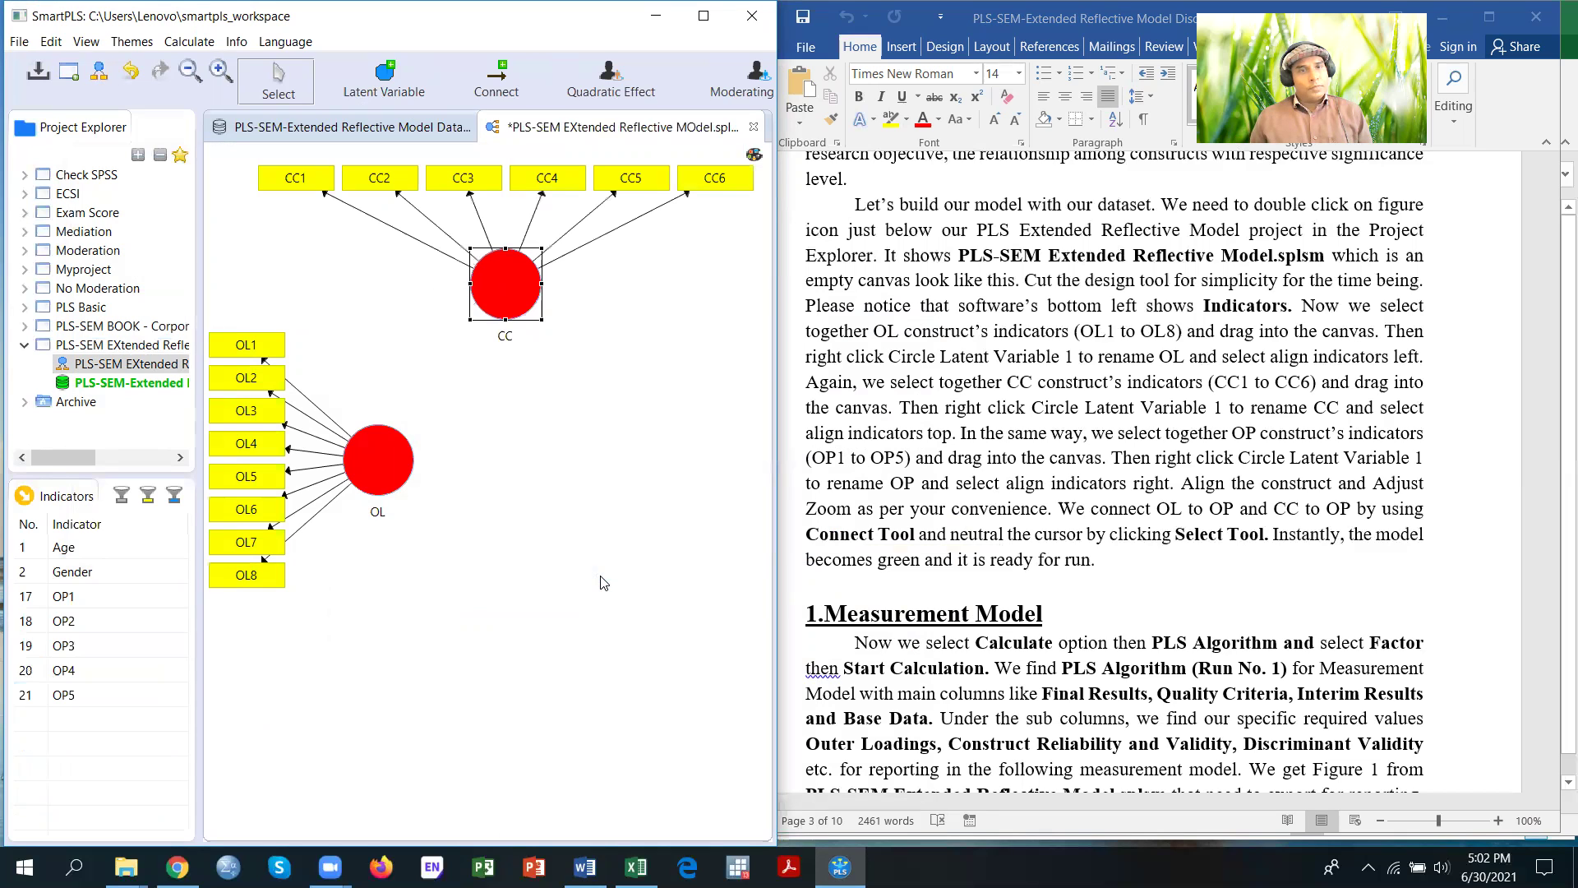
Add indicators OP1 to OP5 together as a third latent variable on the canvas, below CC and beside OL
left_click(66, 598)
key("shift+Down")
key("shift+Down")
key("shift+Down")
key("shift+Down")
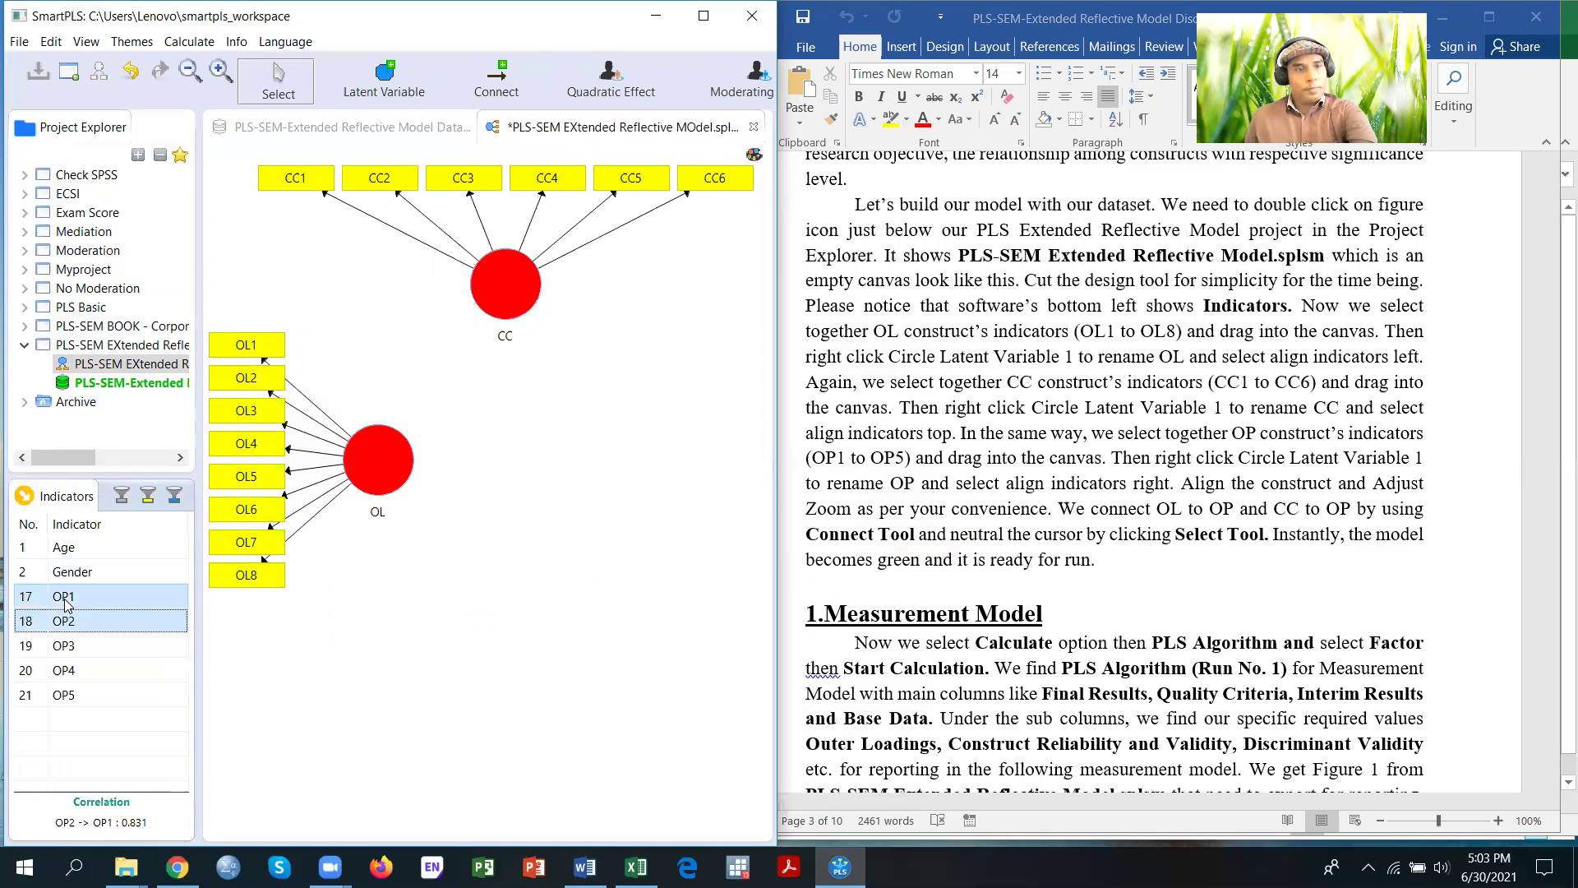
left_click_drag(47, 649, 610, 508)
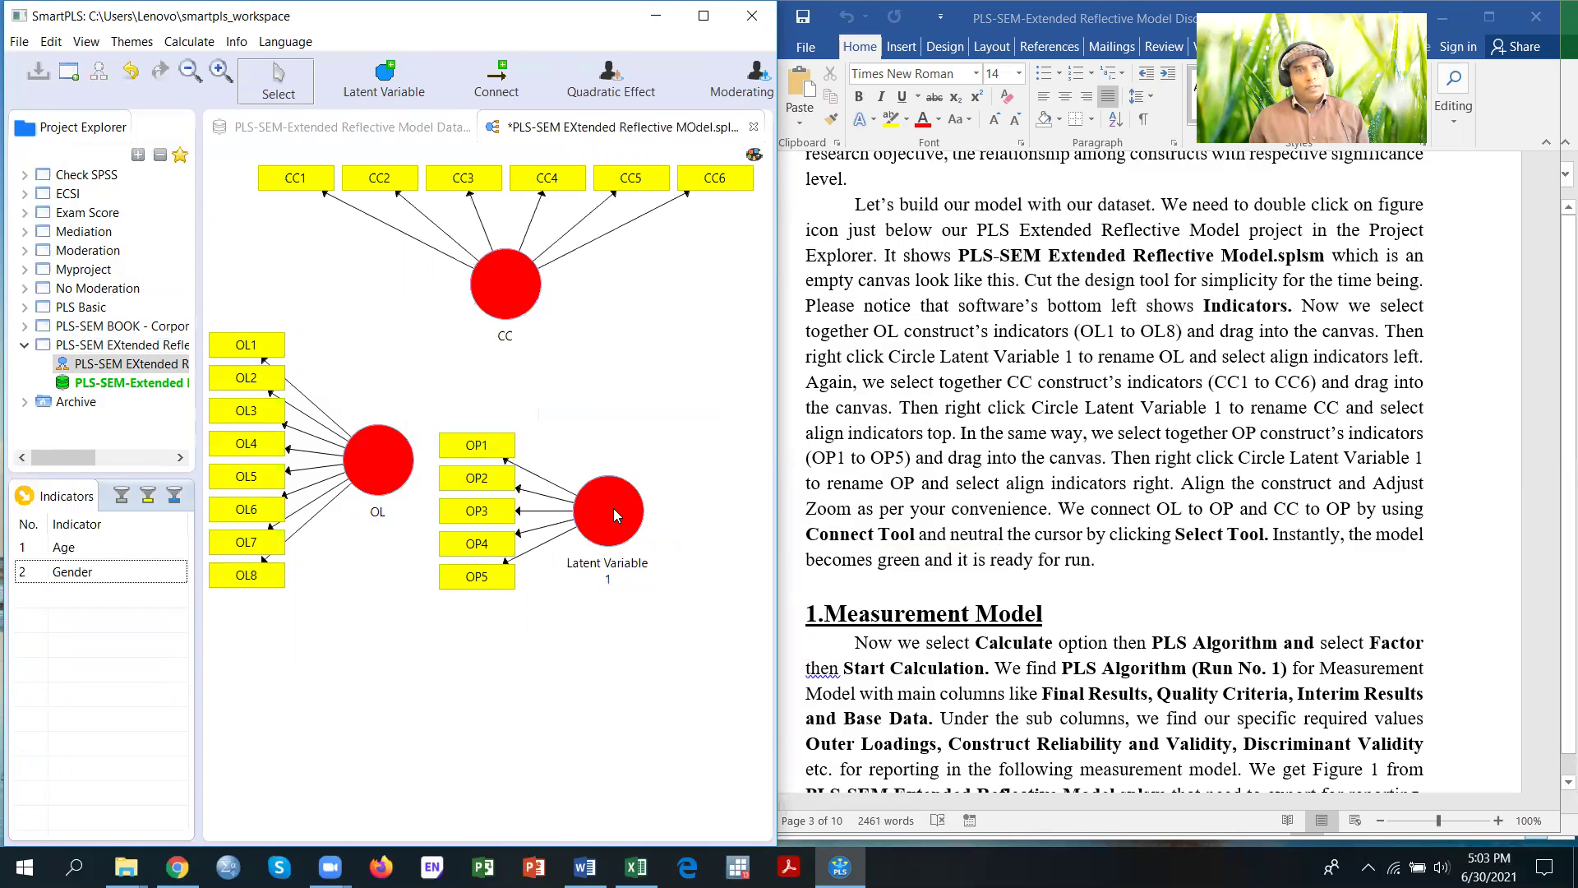
Rename the latent variable with the OP1 to OP5 indicators as OP
right_click(610, 507)
left_click(643, 334)
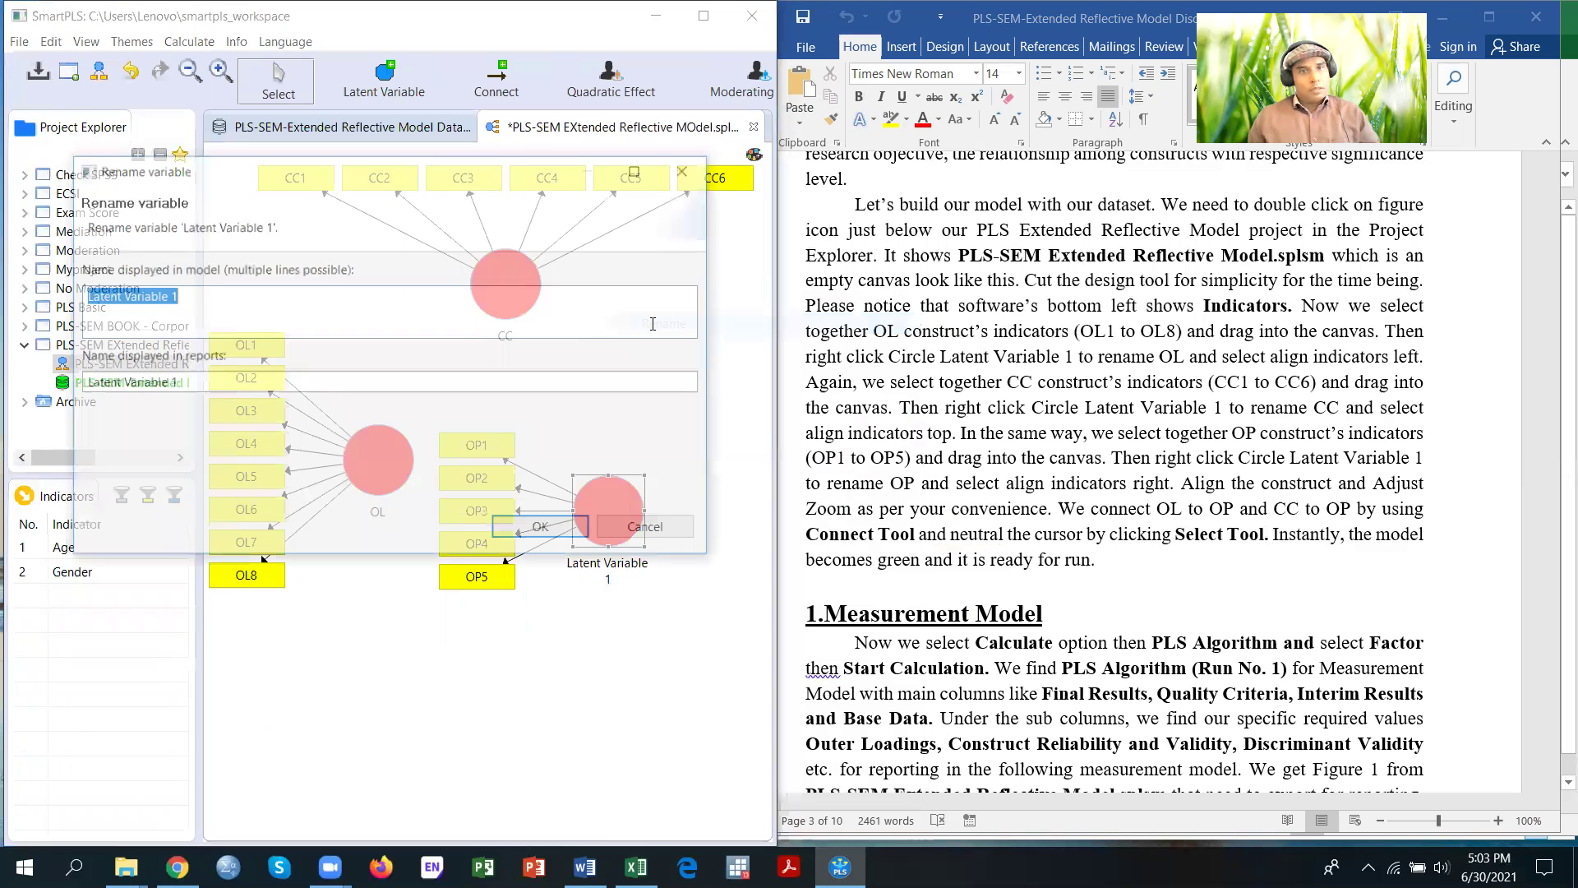
type("OP")
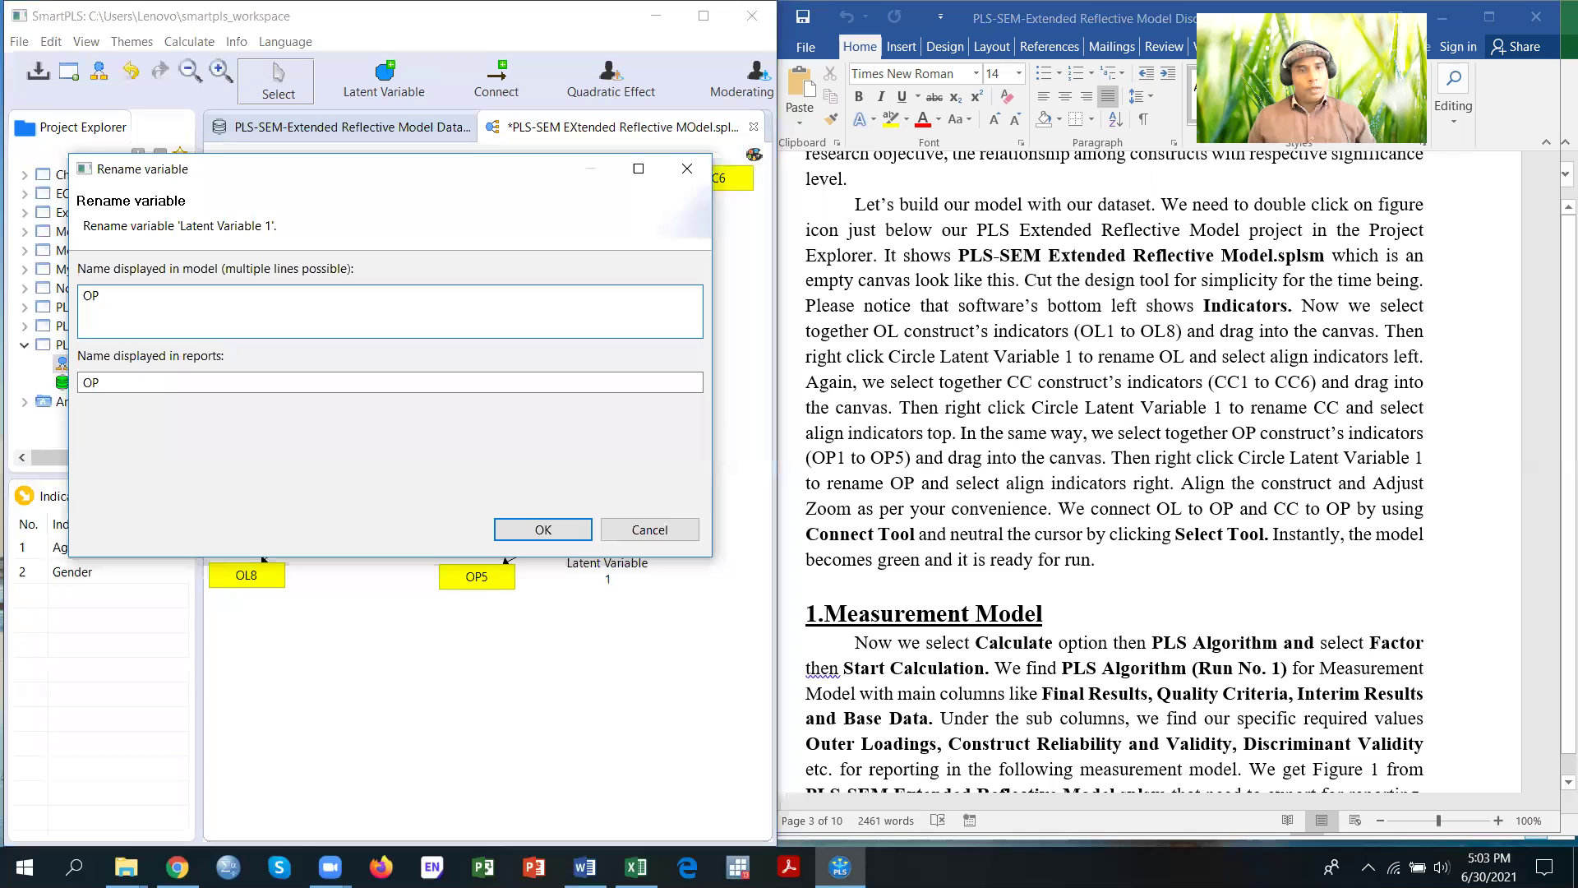
left_click(542, 529)
Align the OP construct's indicators to its right side and move OP up slightly toward the level of OL
right_click(603, 518)
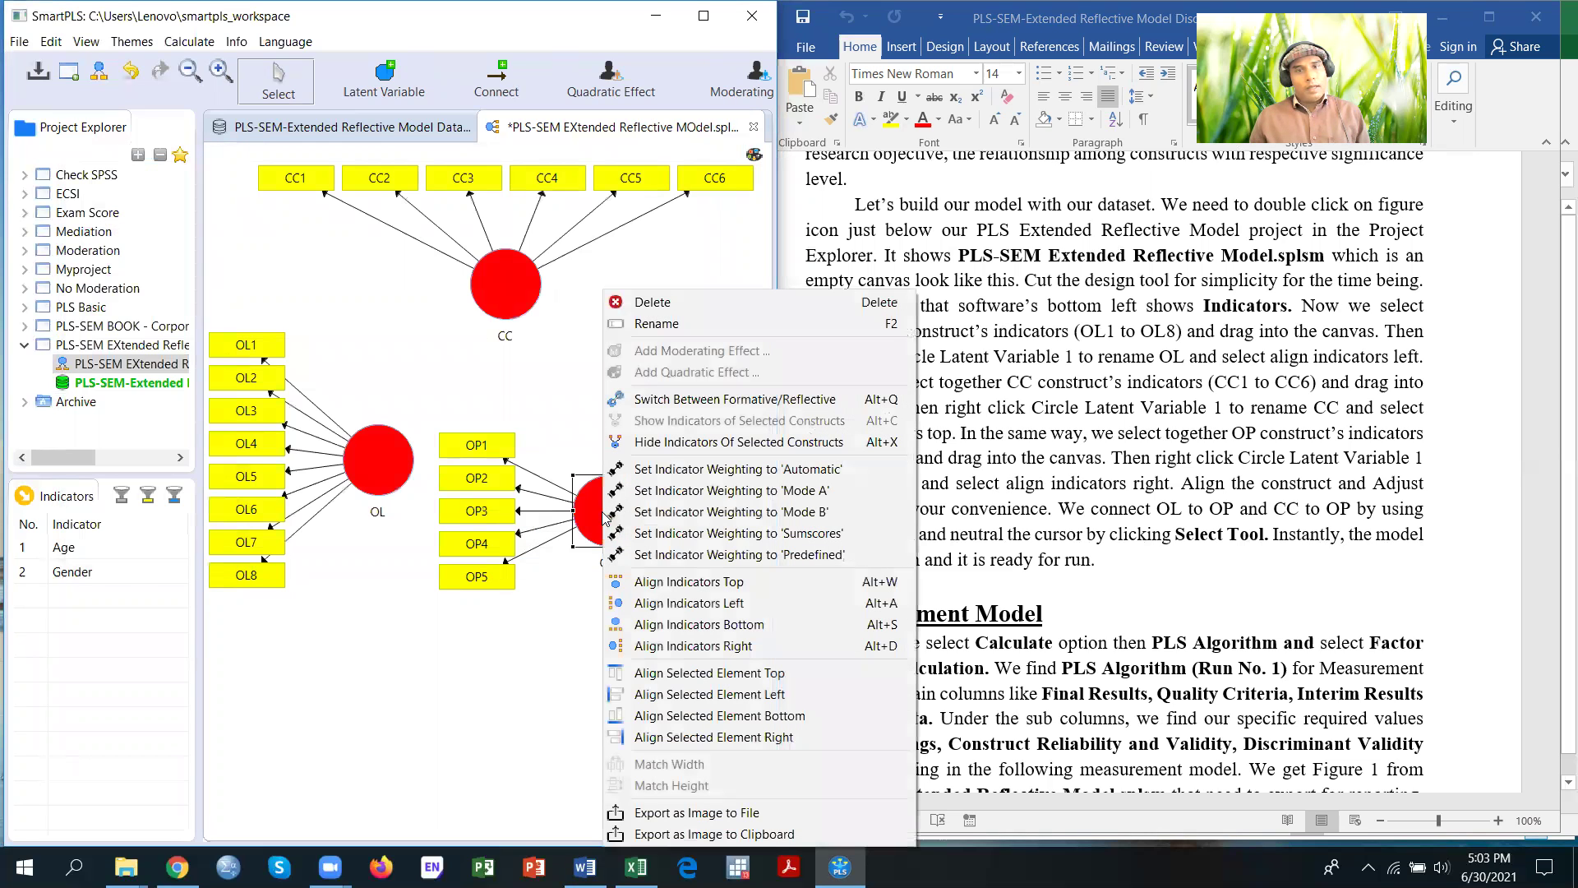
left_click(649, 646)
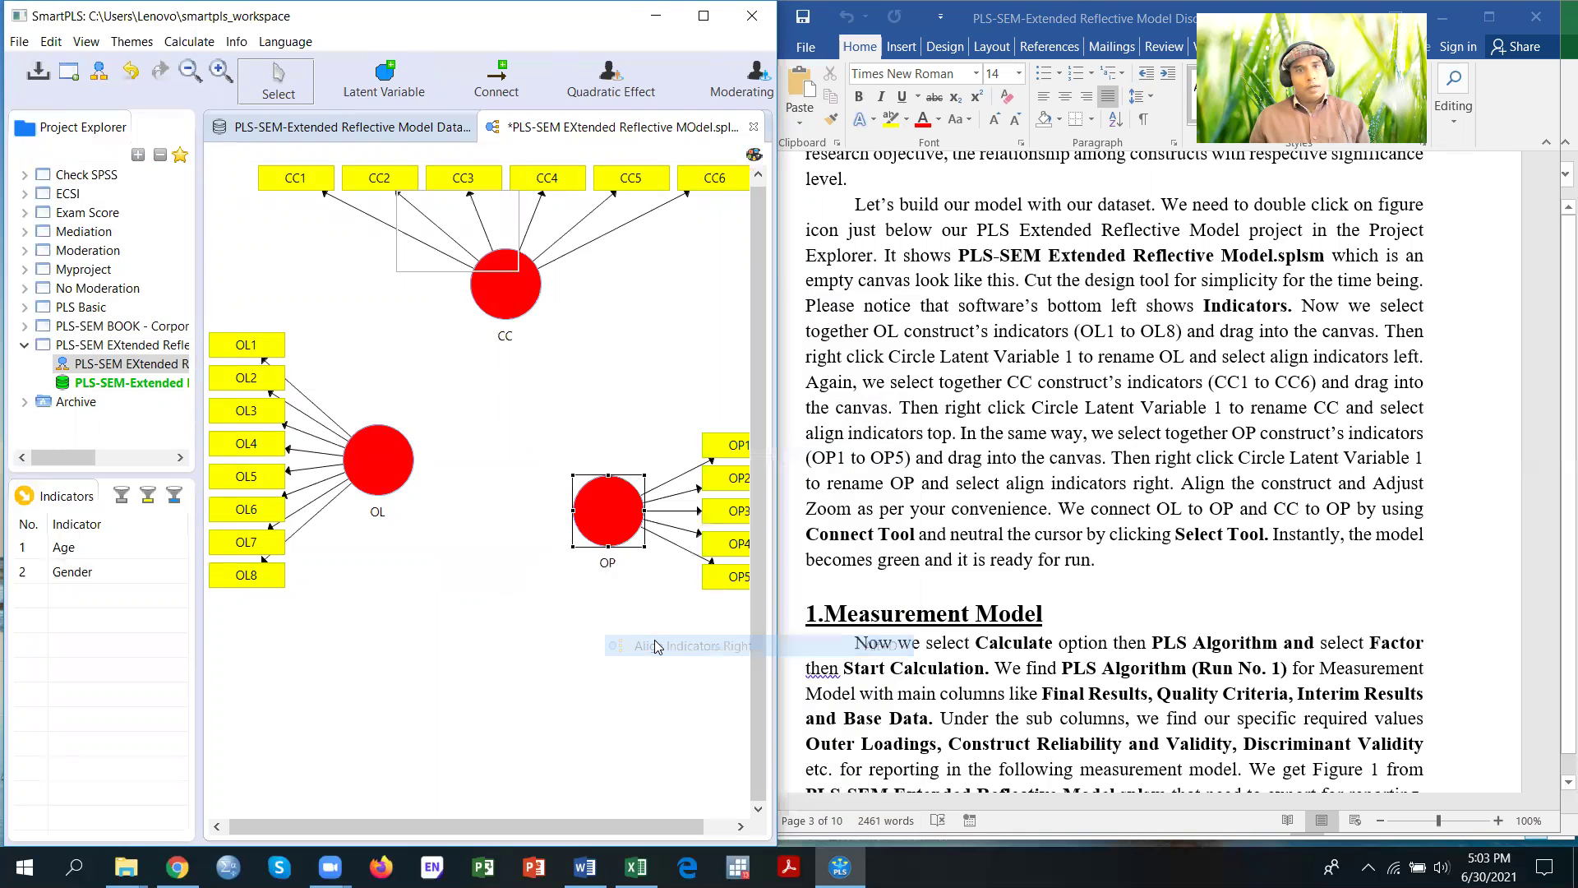
left_click(187, 73)
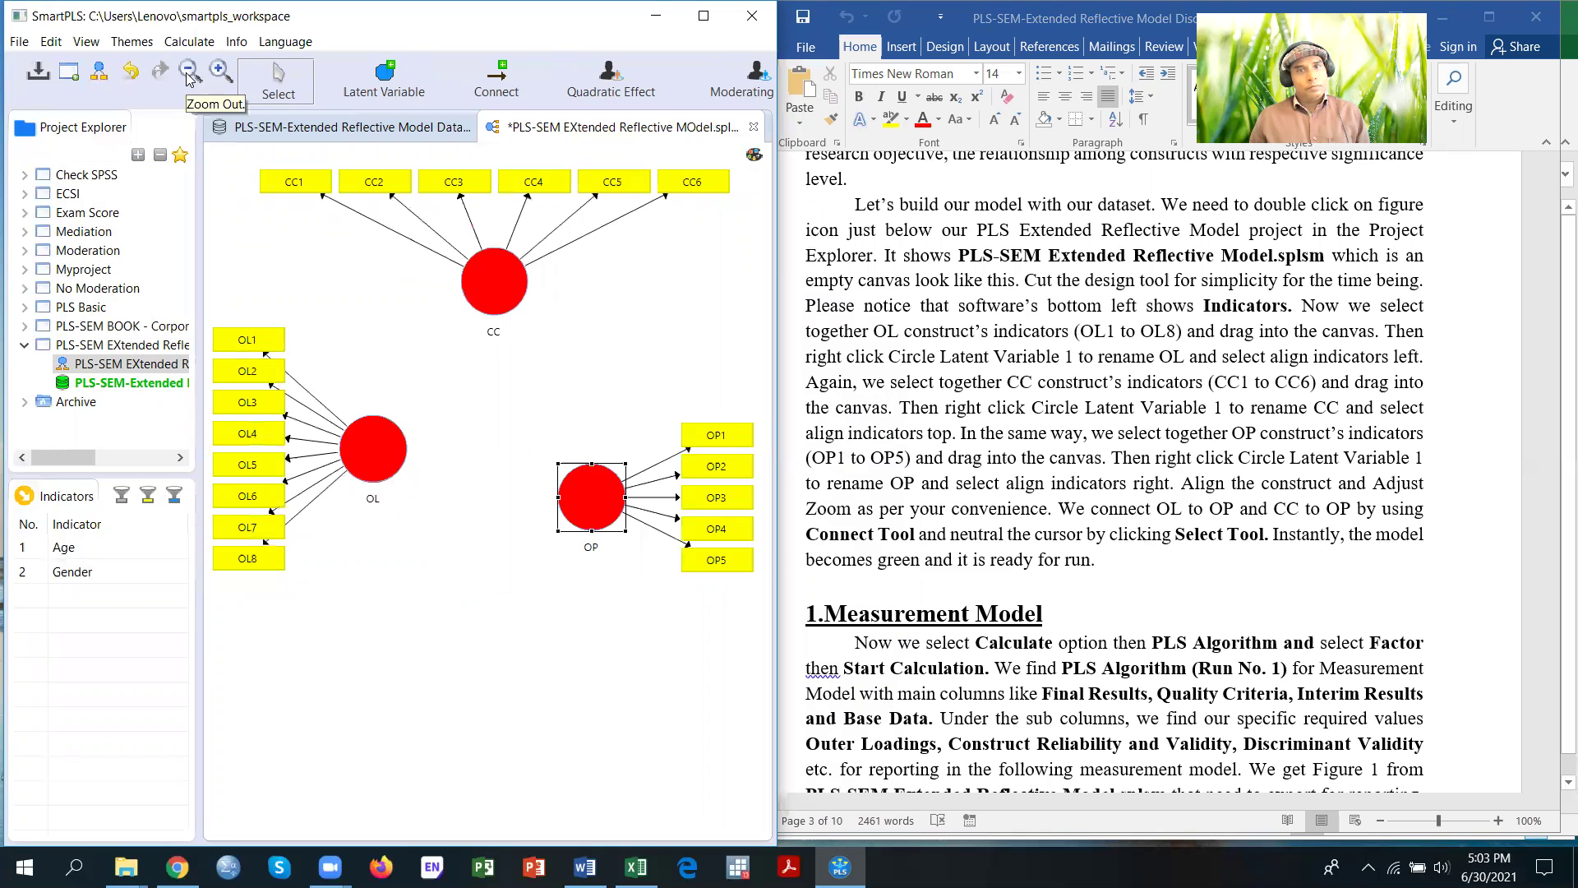
left_click(187, 73)
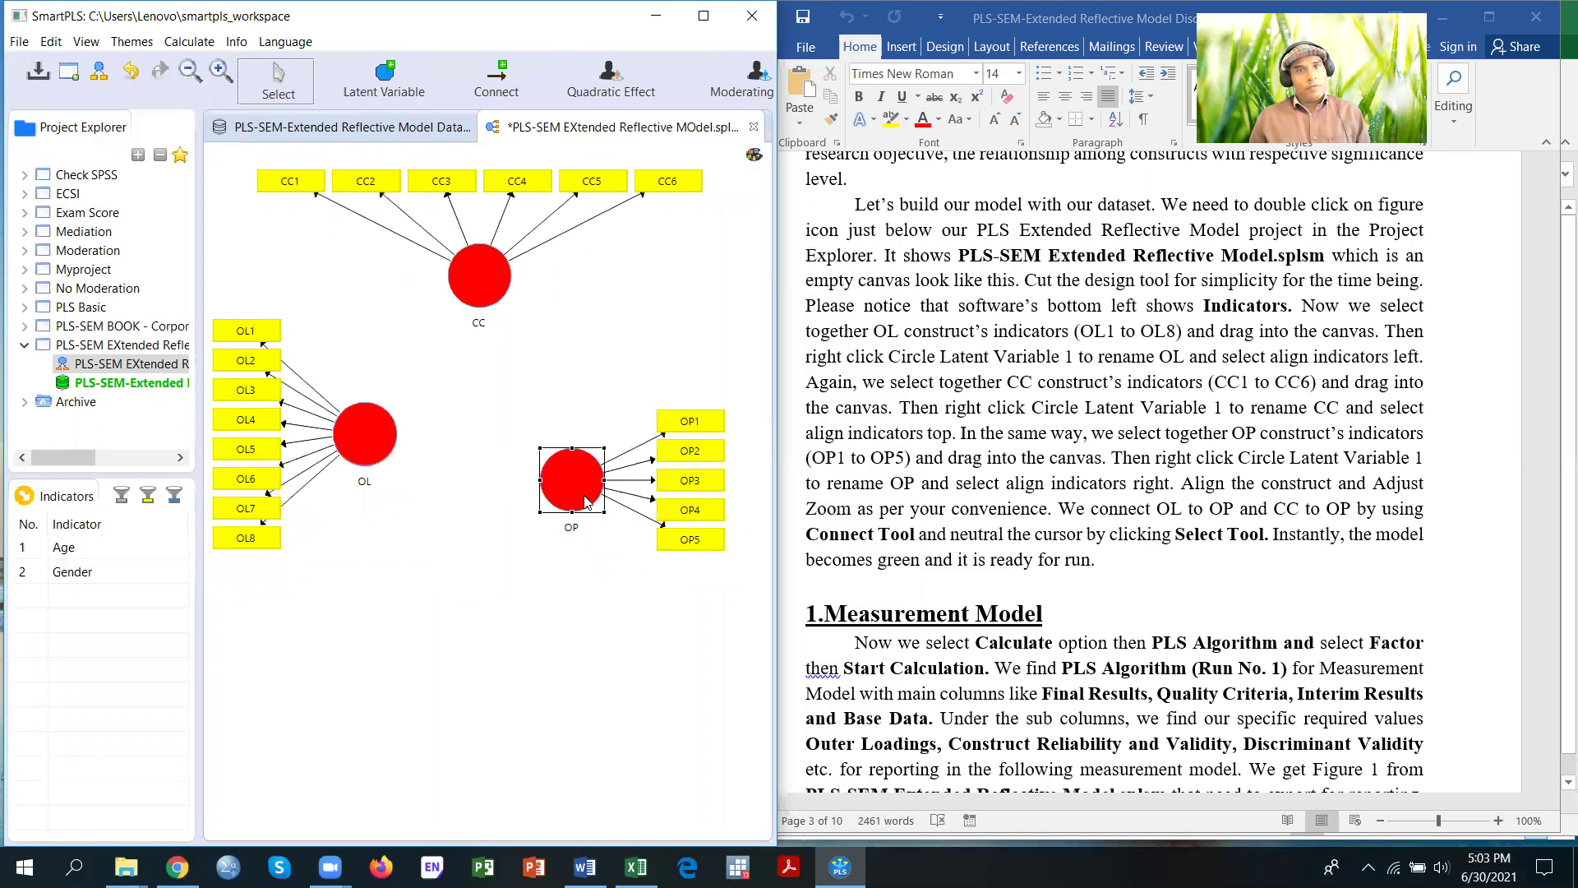
left_click_drag(579, 494, 587, 472)
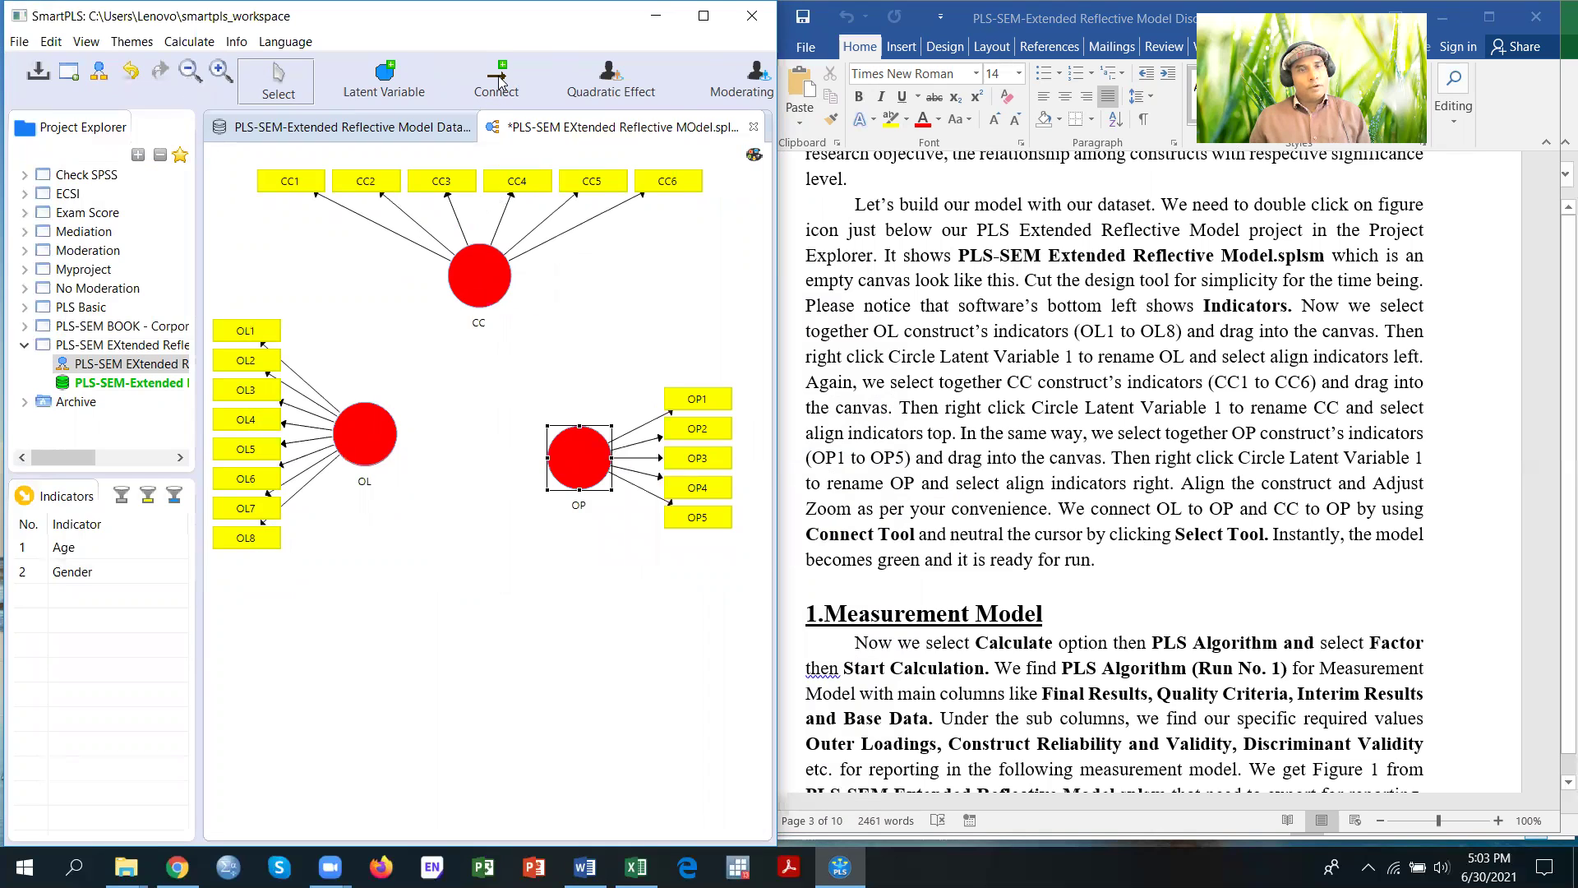
Connect OL to OP and CC to OP with path arrows, and return to the Select tool
left_click(499, 81)
left_click(362, 437)
left_click(567, 464)
left_click(485, 290)
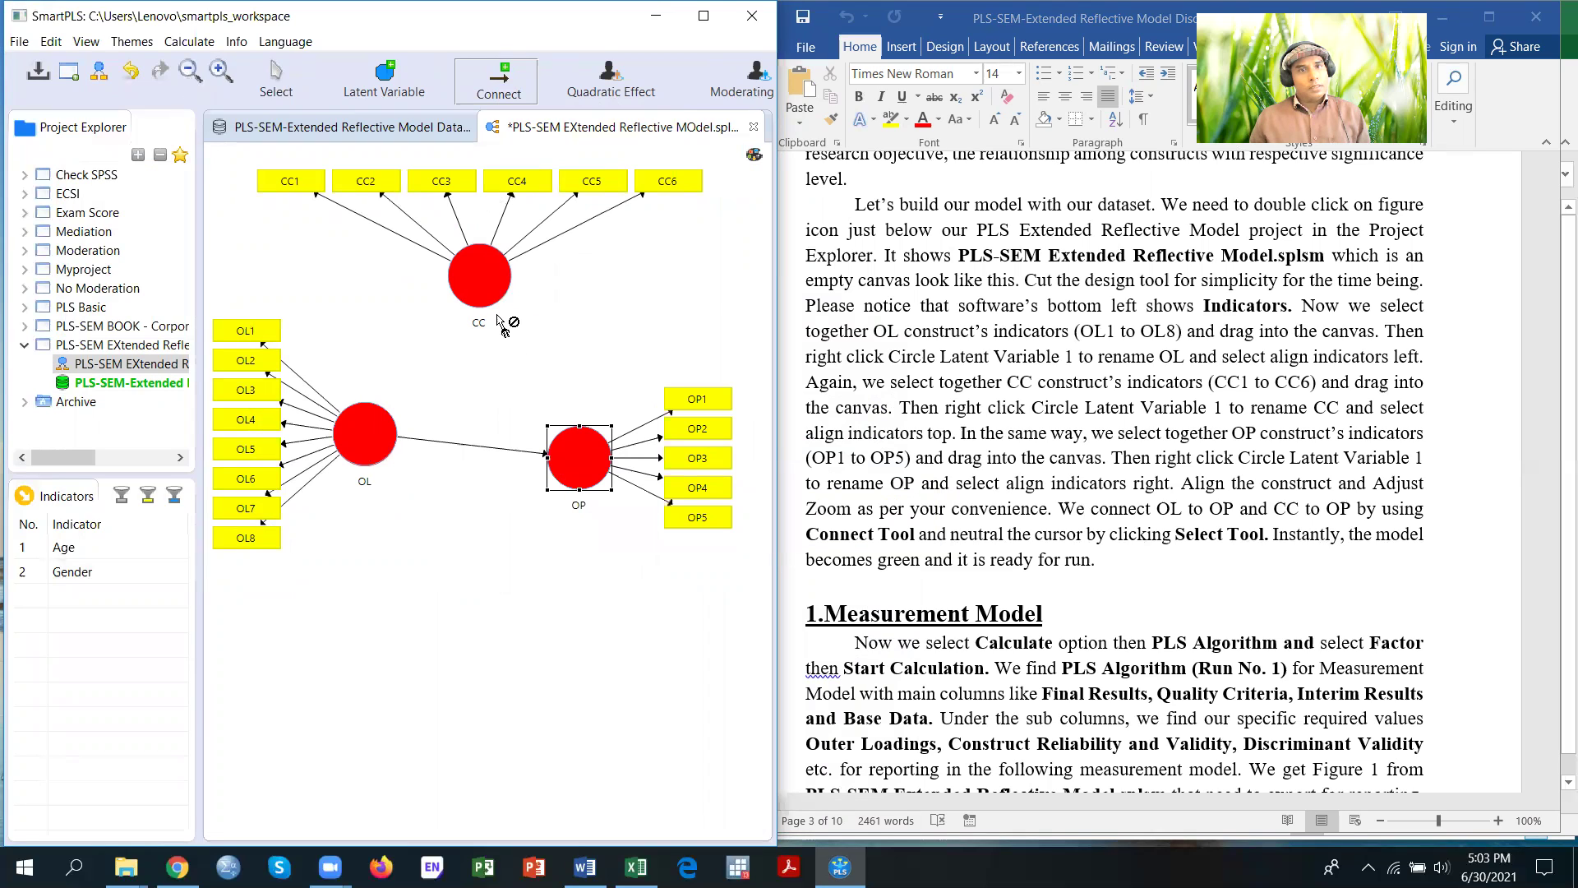
left_click(578, 473)
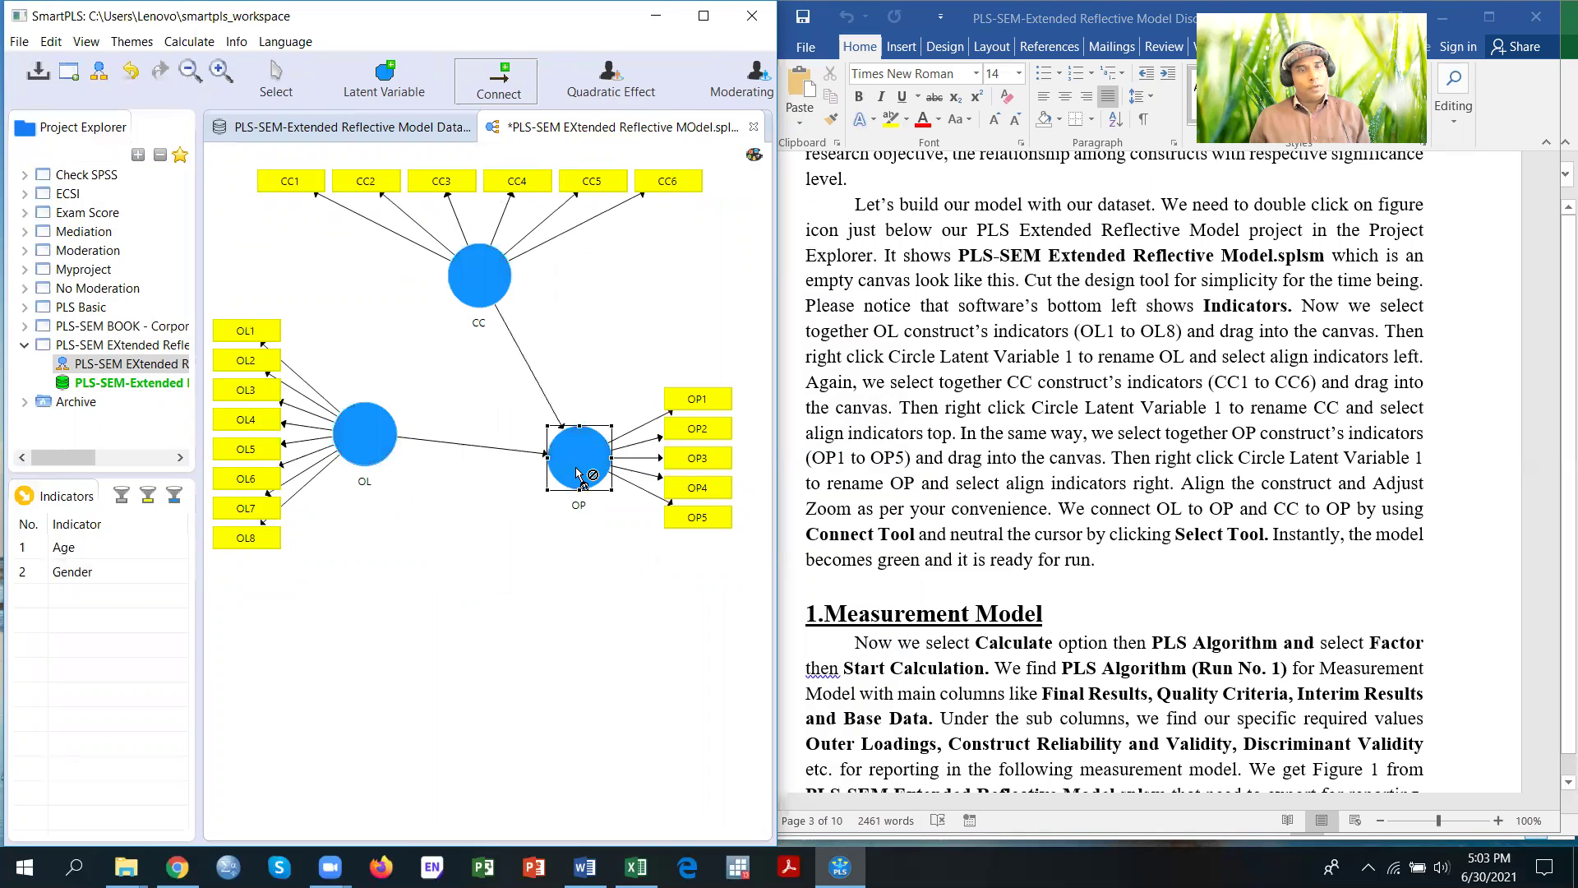
left_click(278, 78)
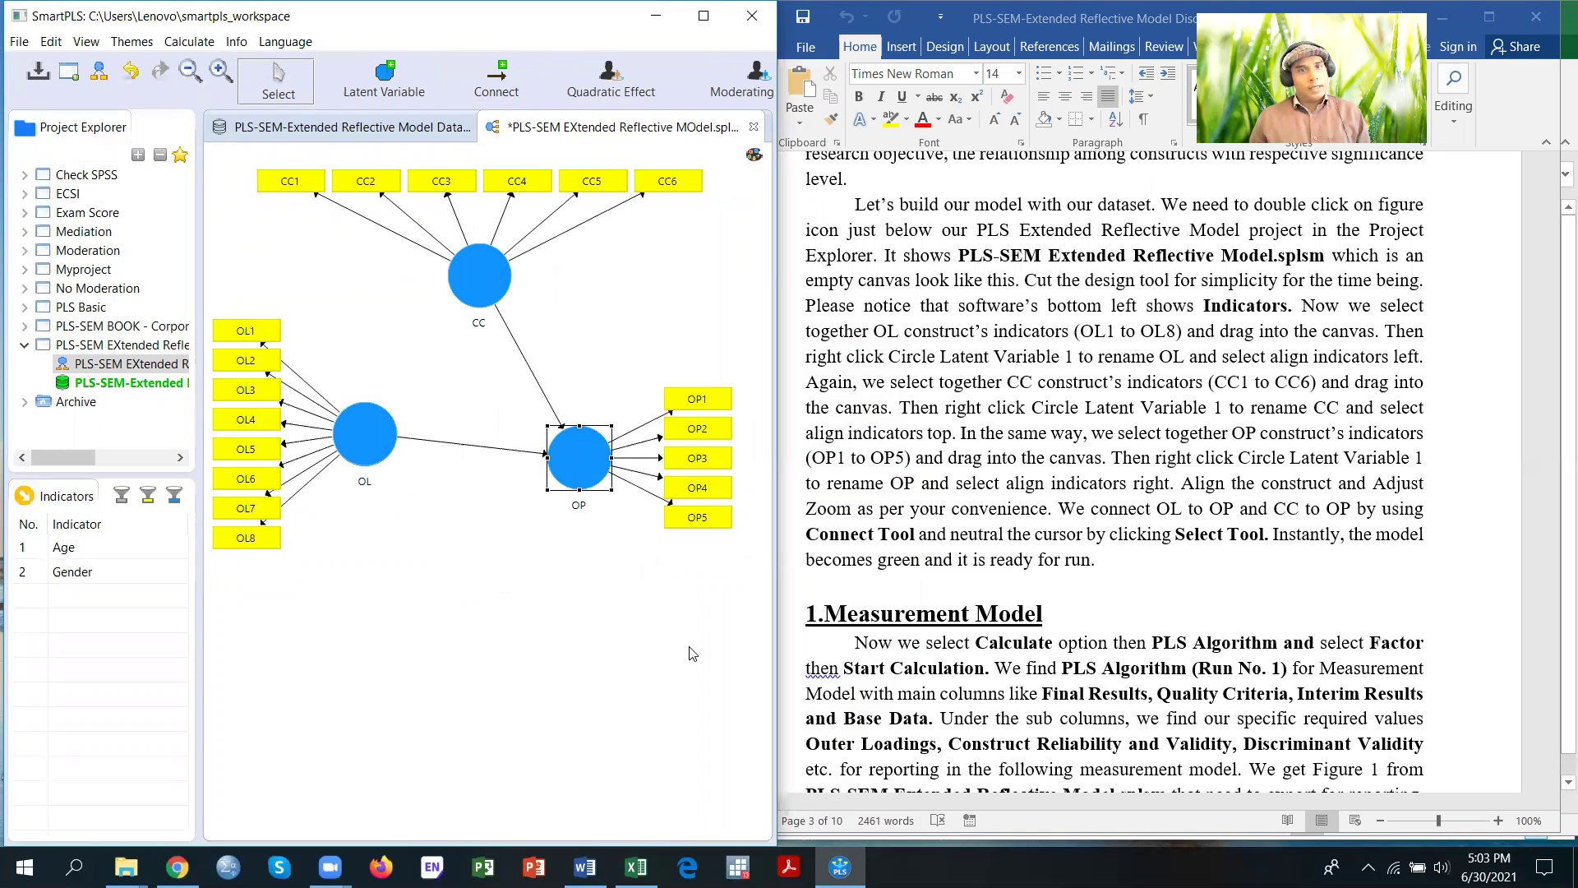
Reposition the constructs so that OP sits level with OL and CC sits above, roughly midway between them
left_click_drag(592, 461, 597, 441)
left_click(472, 284)
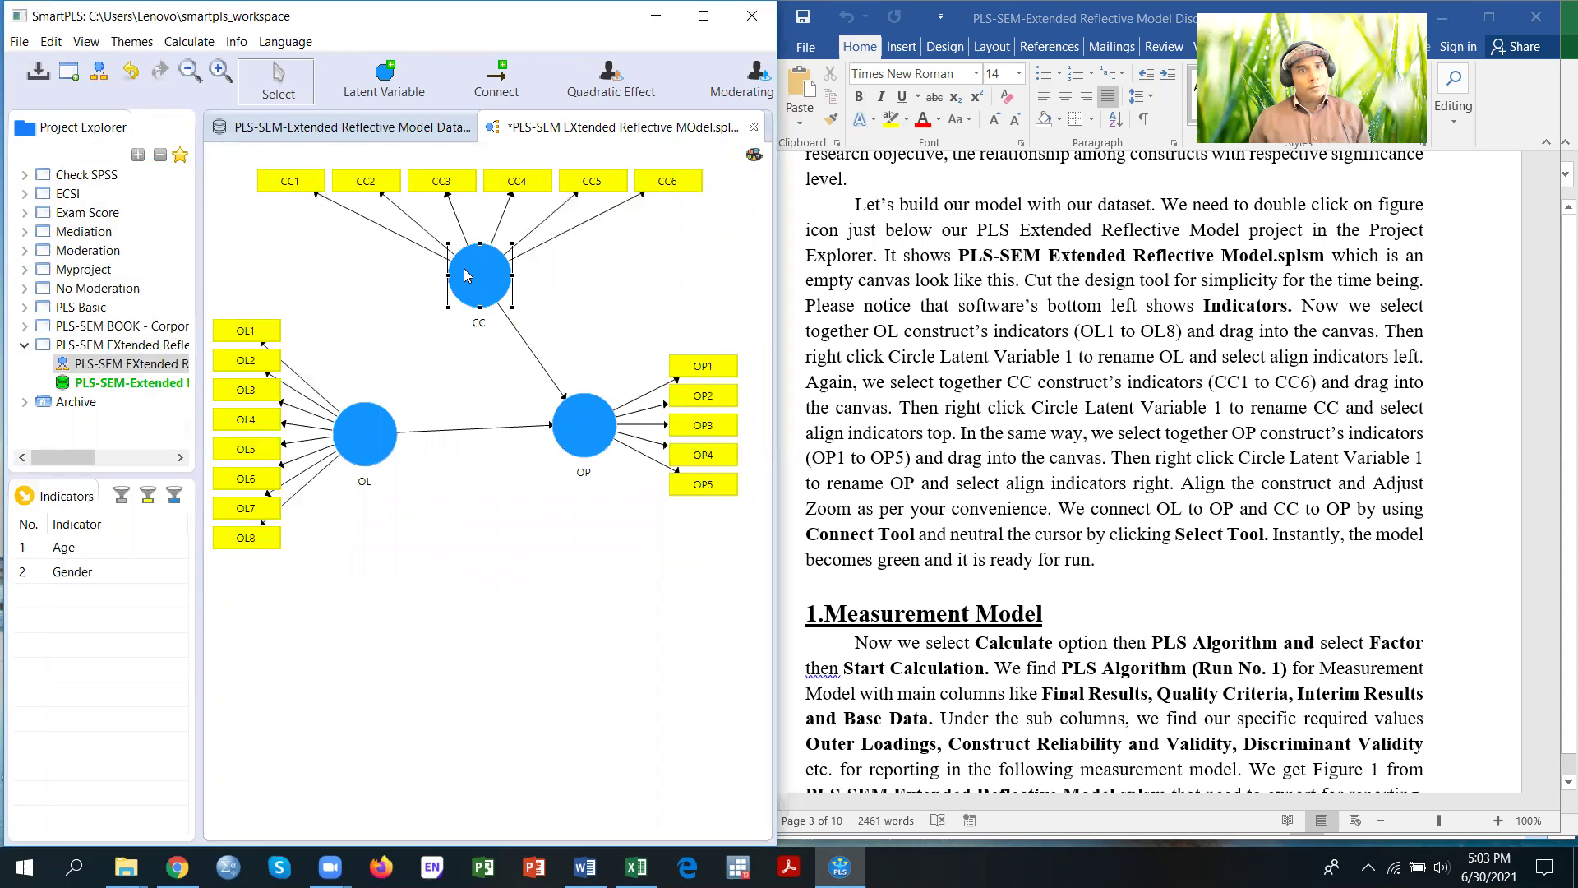
left_click_drag(444, 276, 424, 279)
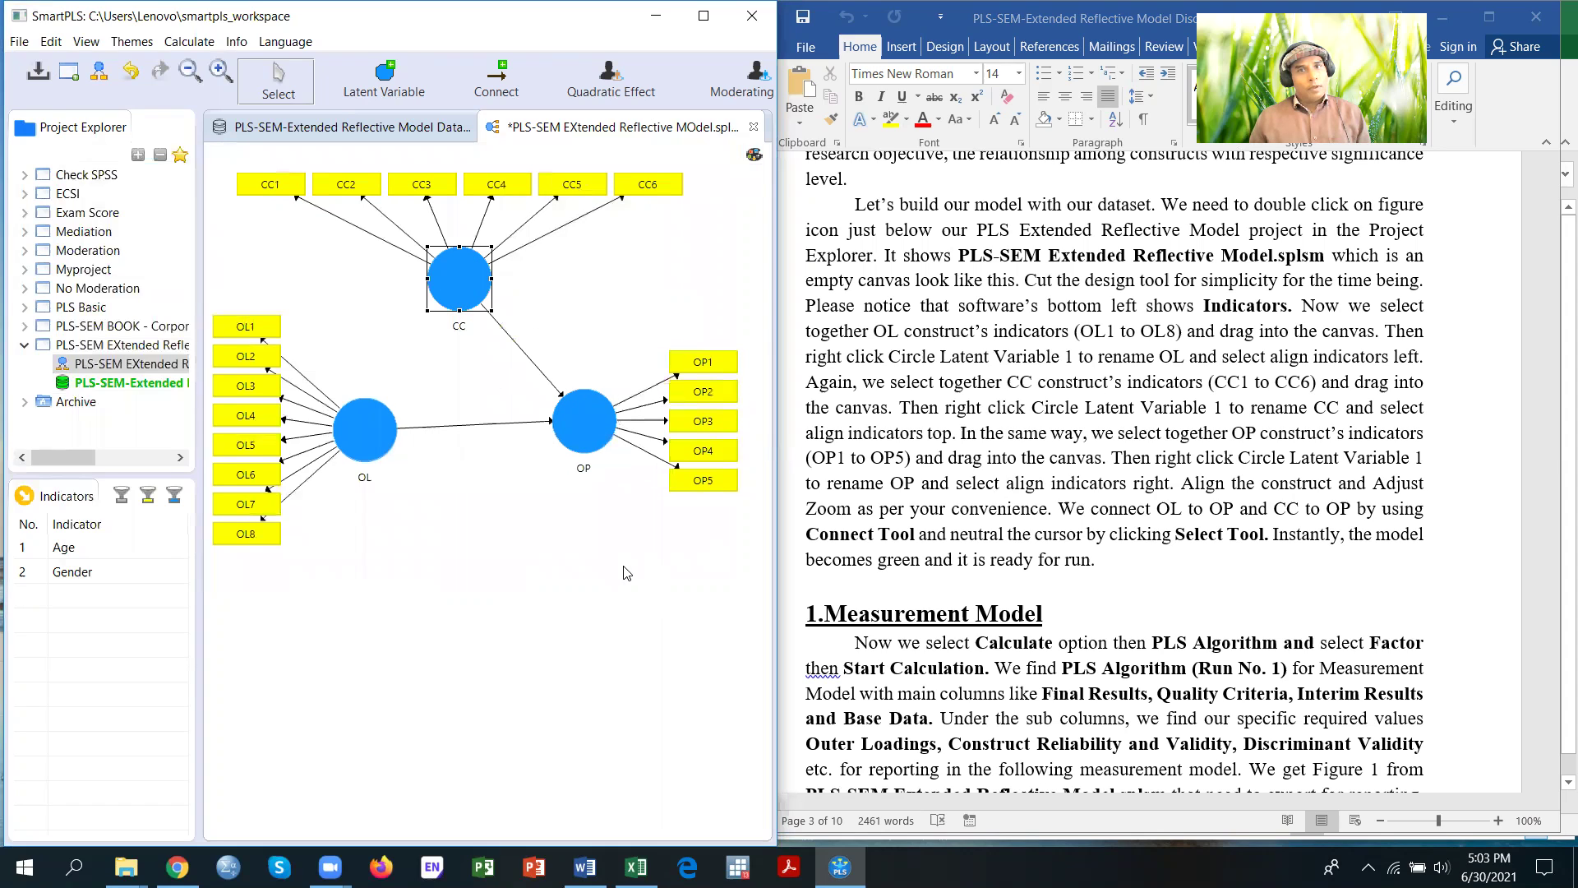
left_click_drag(589, 424, 589, 429)
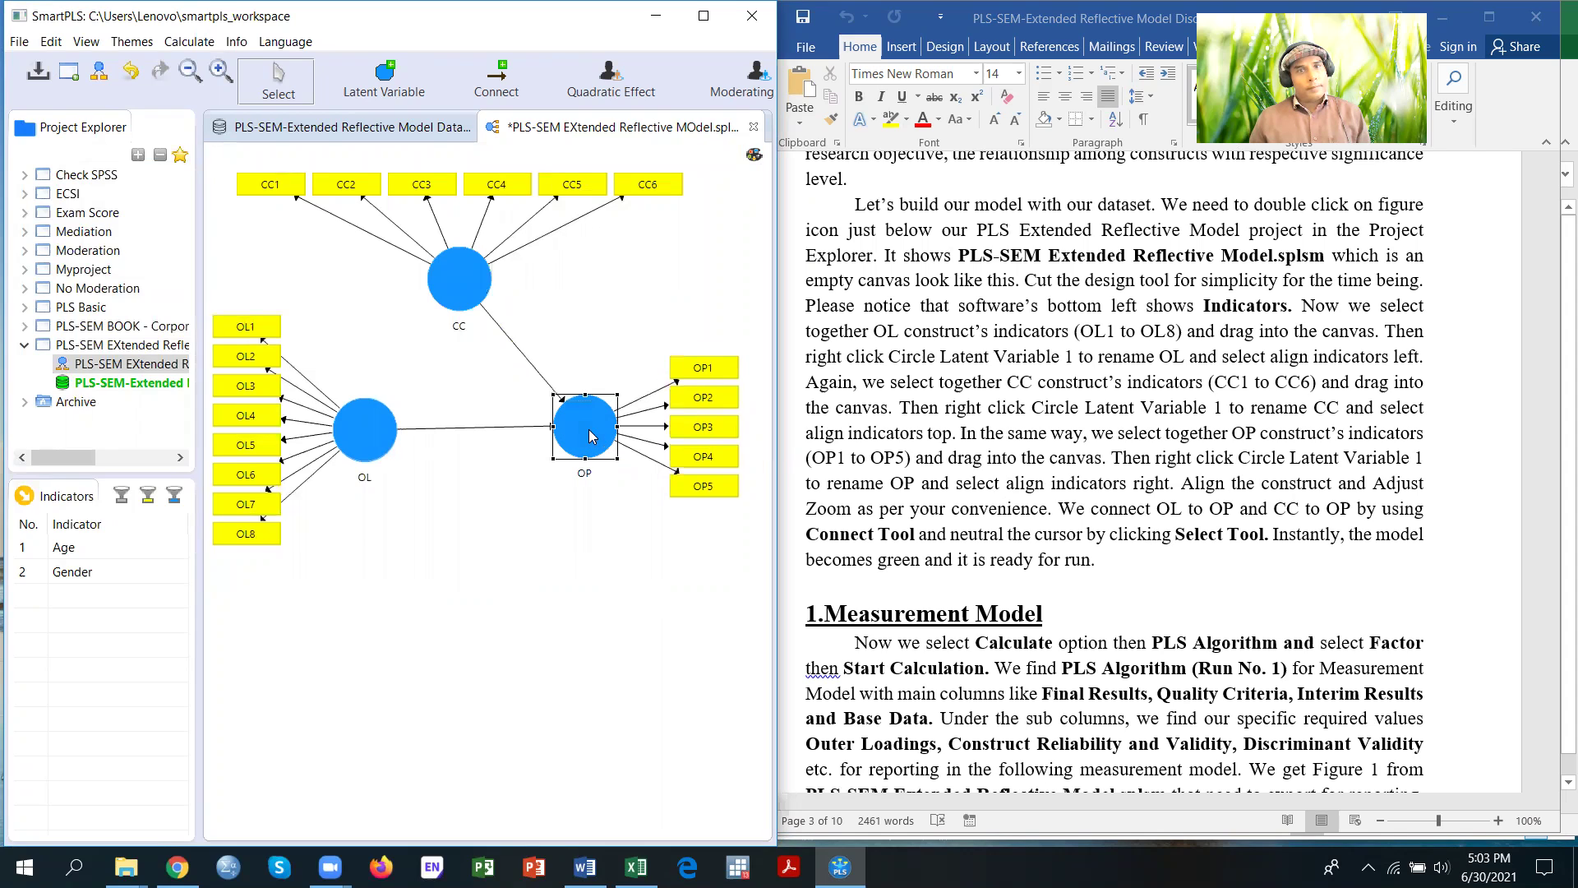
left_click(490, 662)
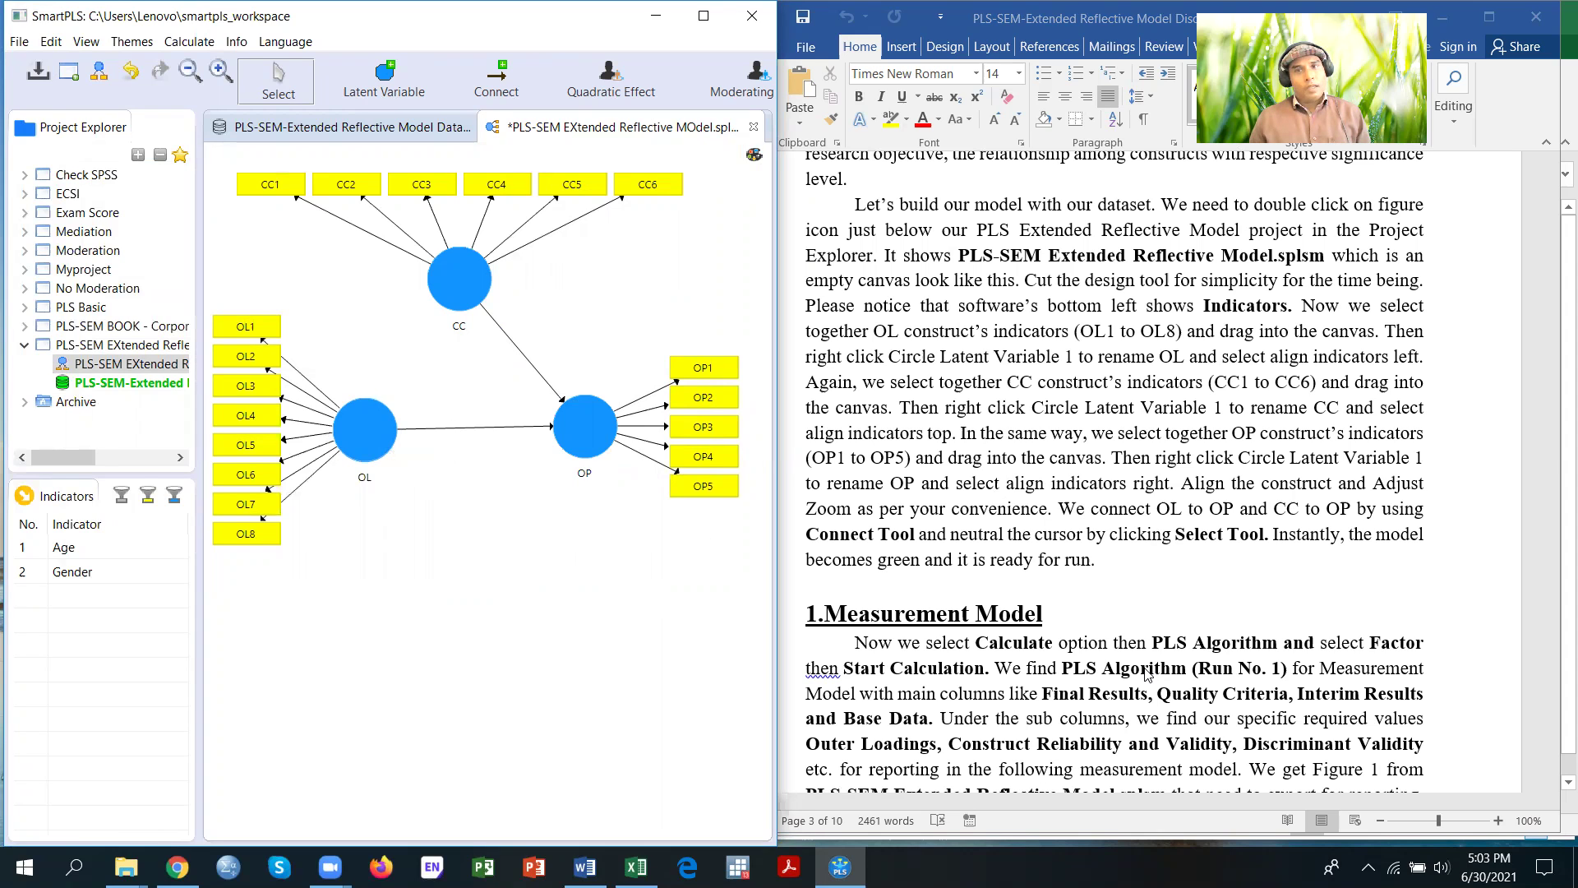
Run the PLS Algorithm with the Factor weighting scheme as the guide's Measurement Model section instructs, and display the calculated path model
left_click(1129, 590)
scroll(1129, 590, "down", 6)
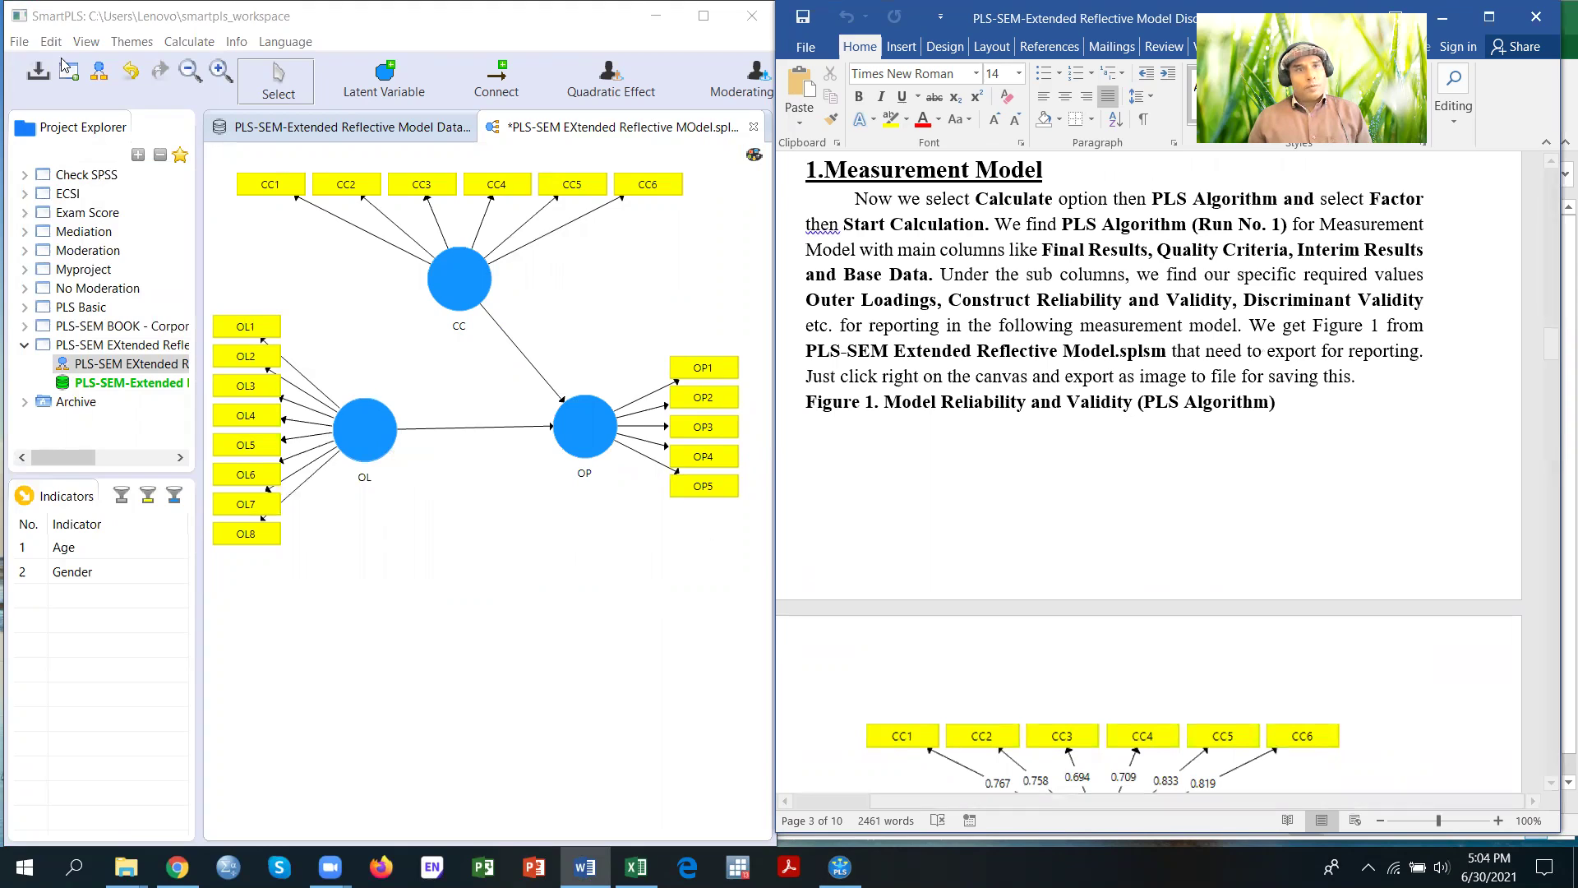
left_click(189, 42)
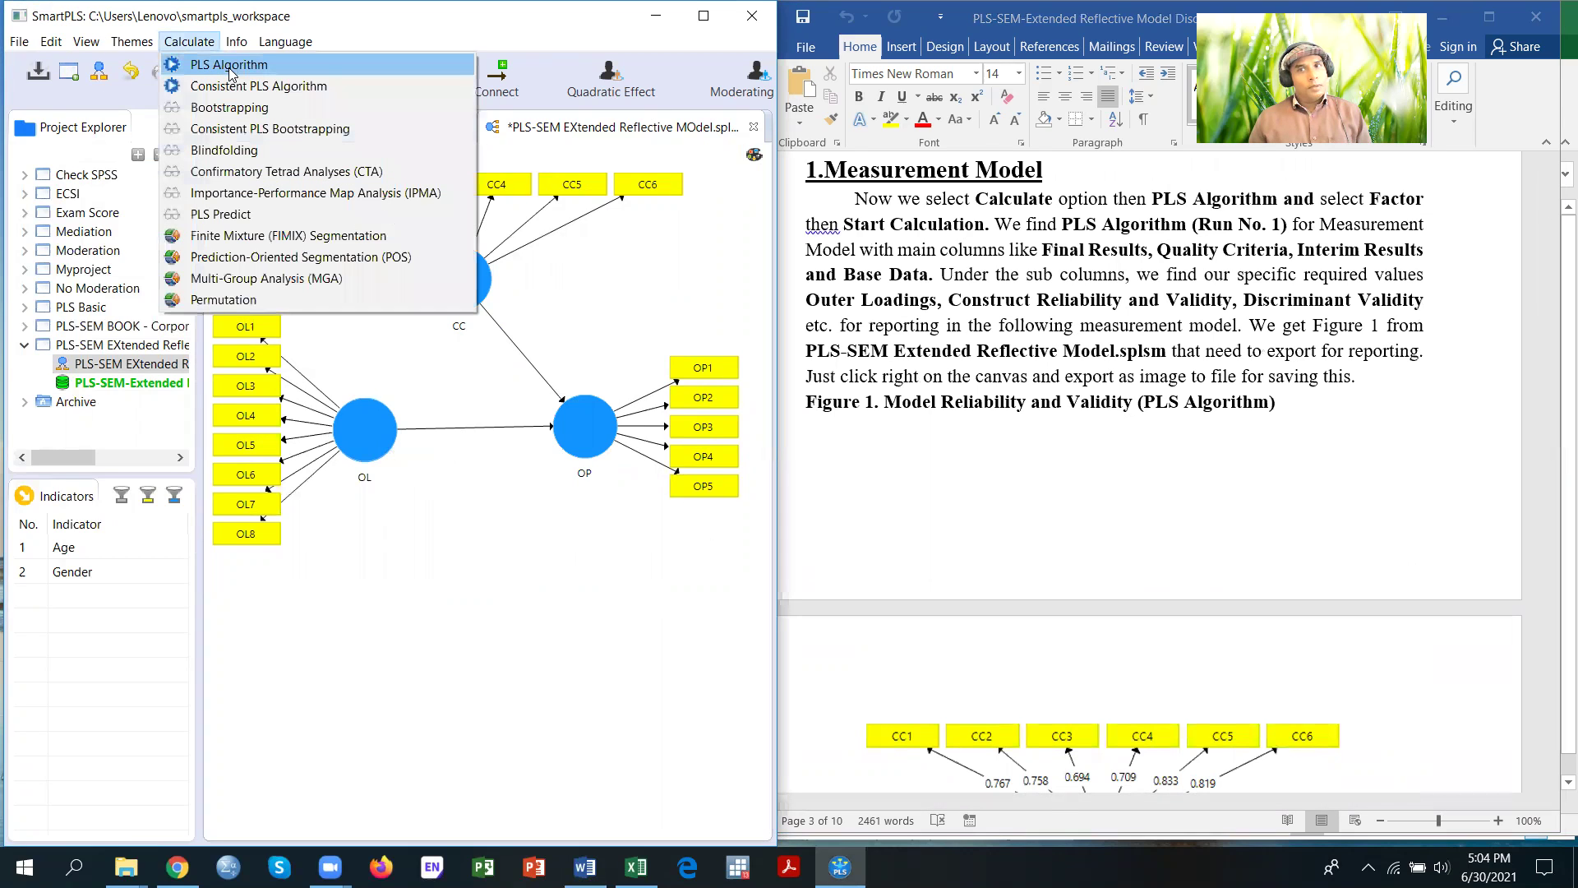
left_click(230, 72)
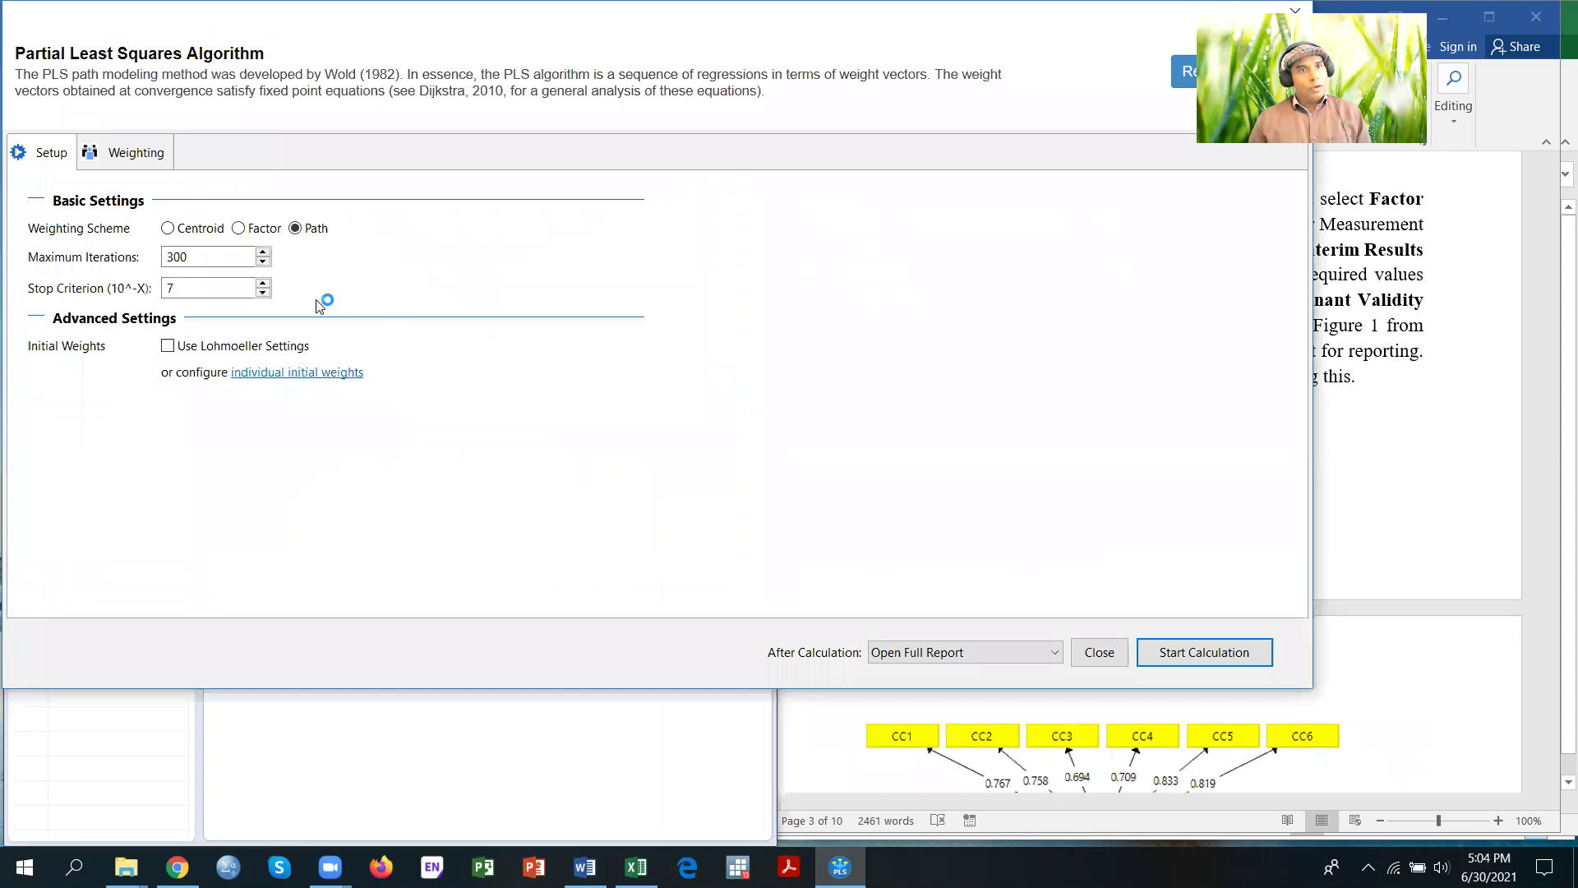
left_click(239, 229)
left_click(1212, 667)
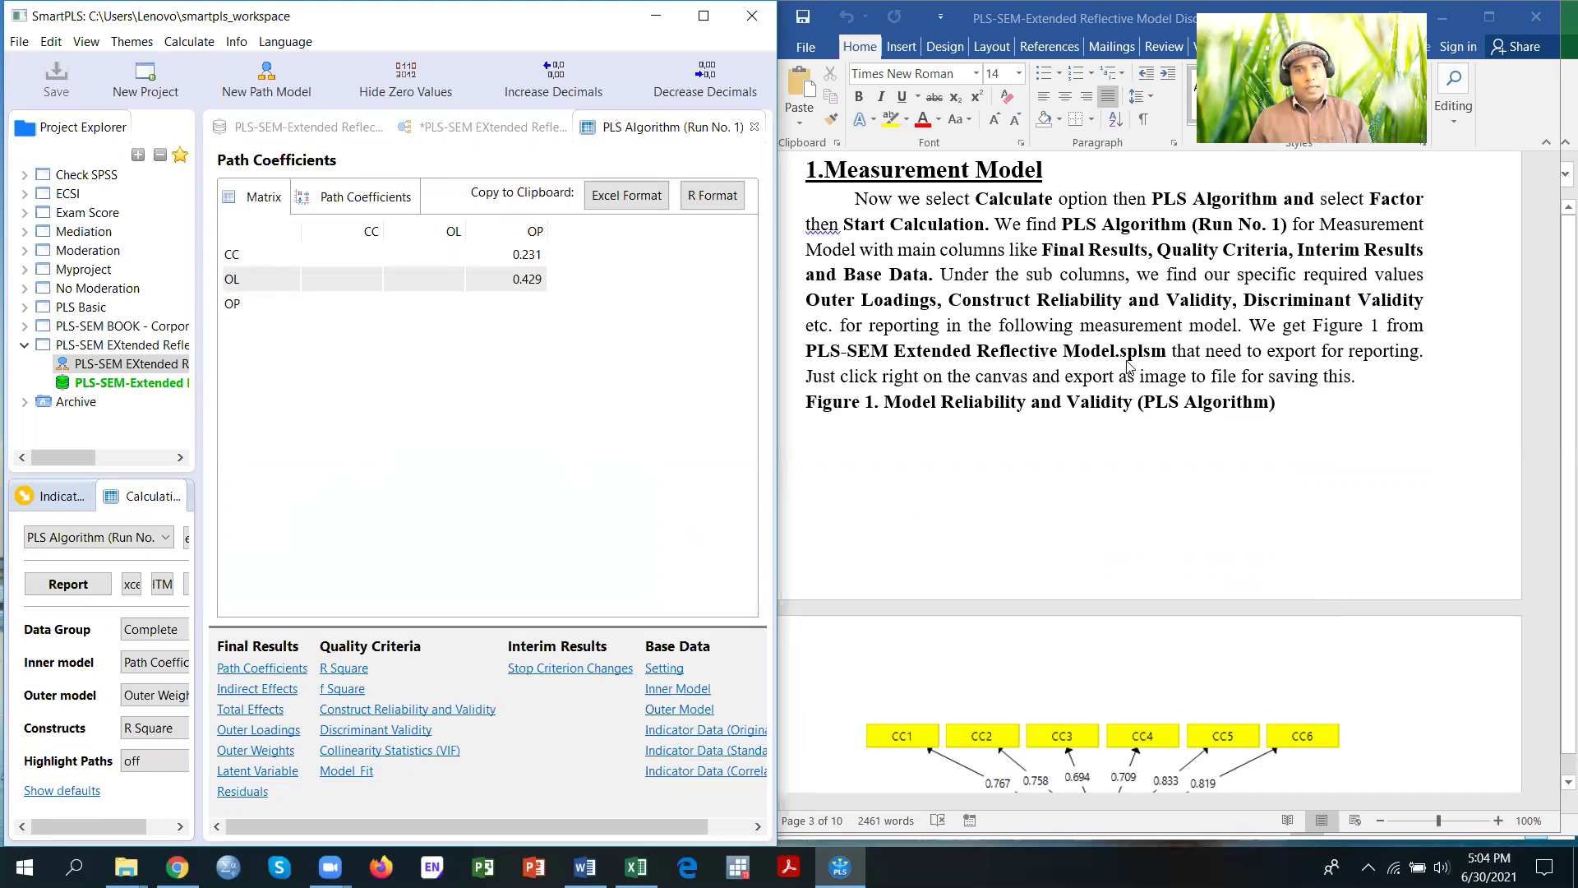
left_click(510, 131)
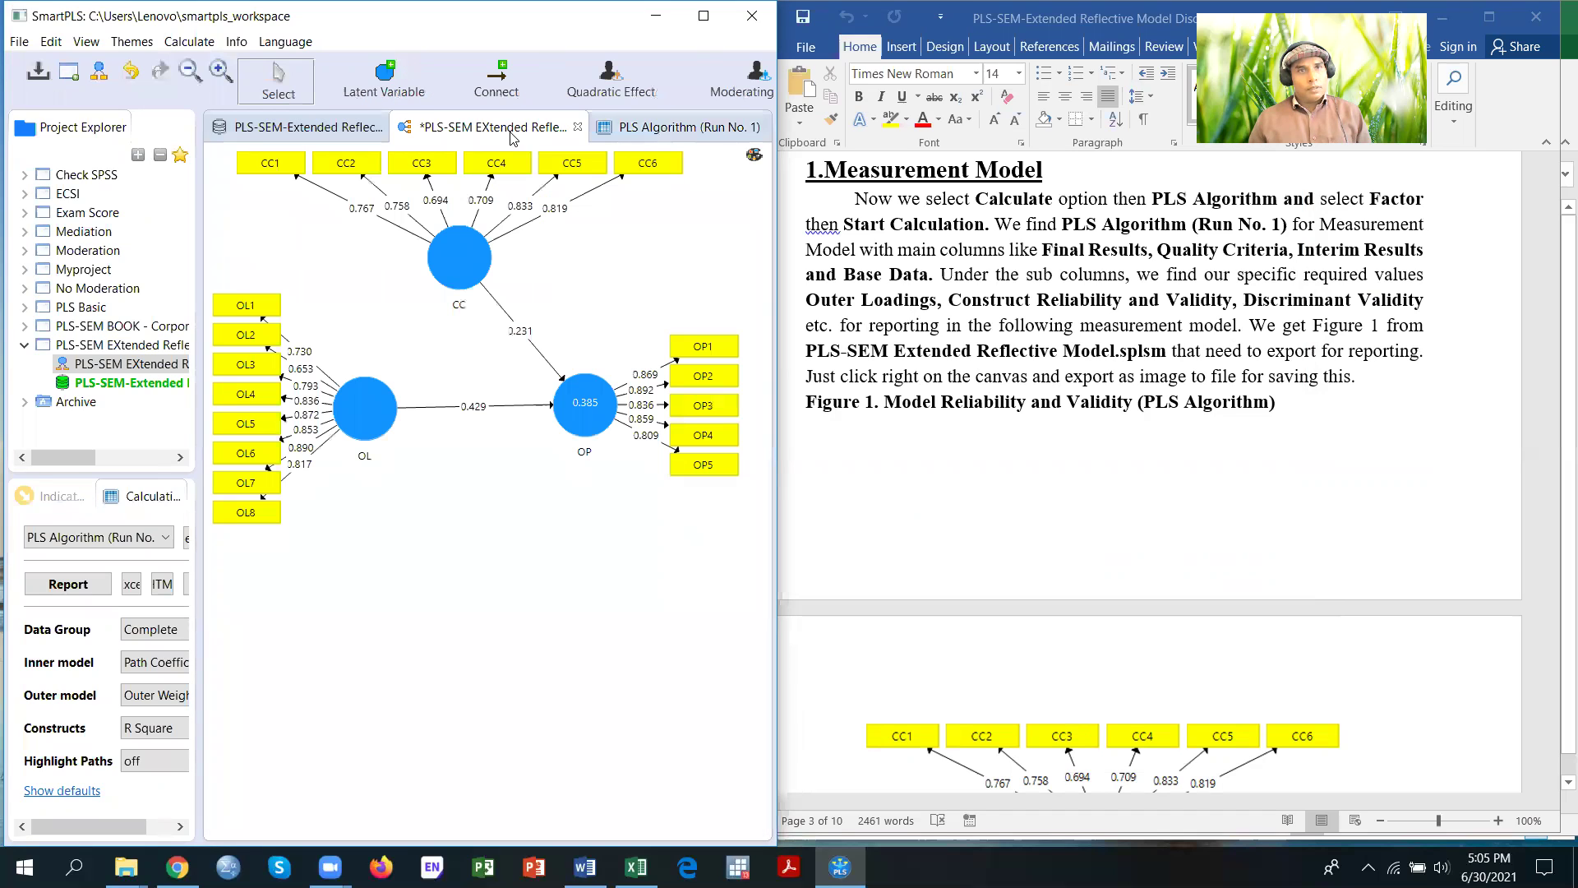
right_click(400, 570)
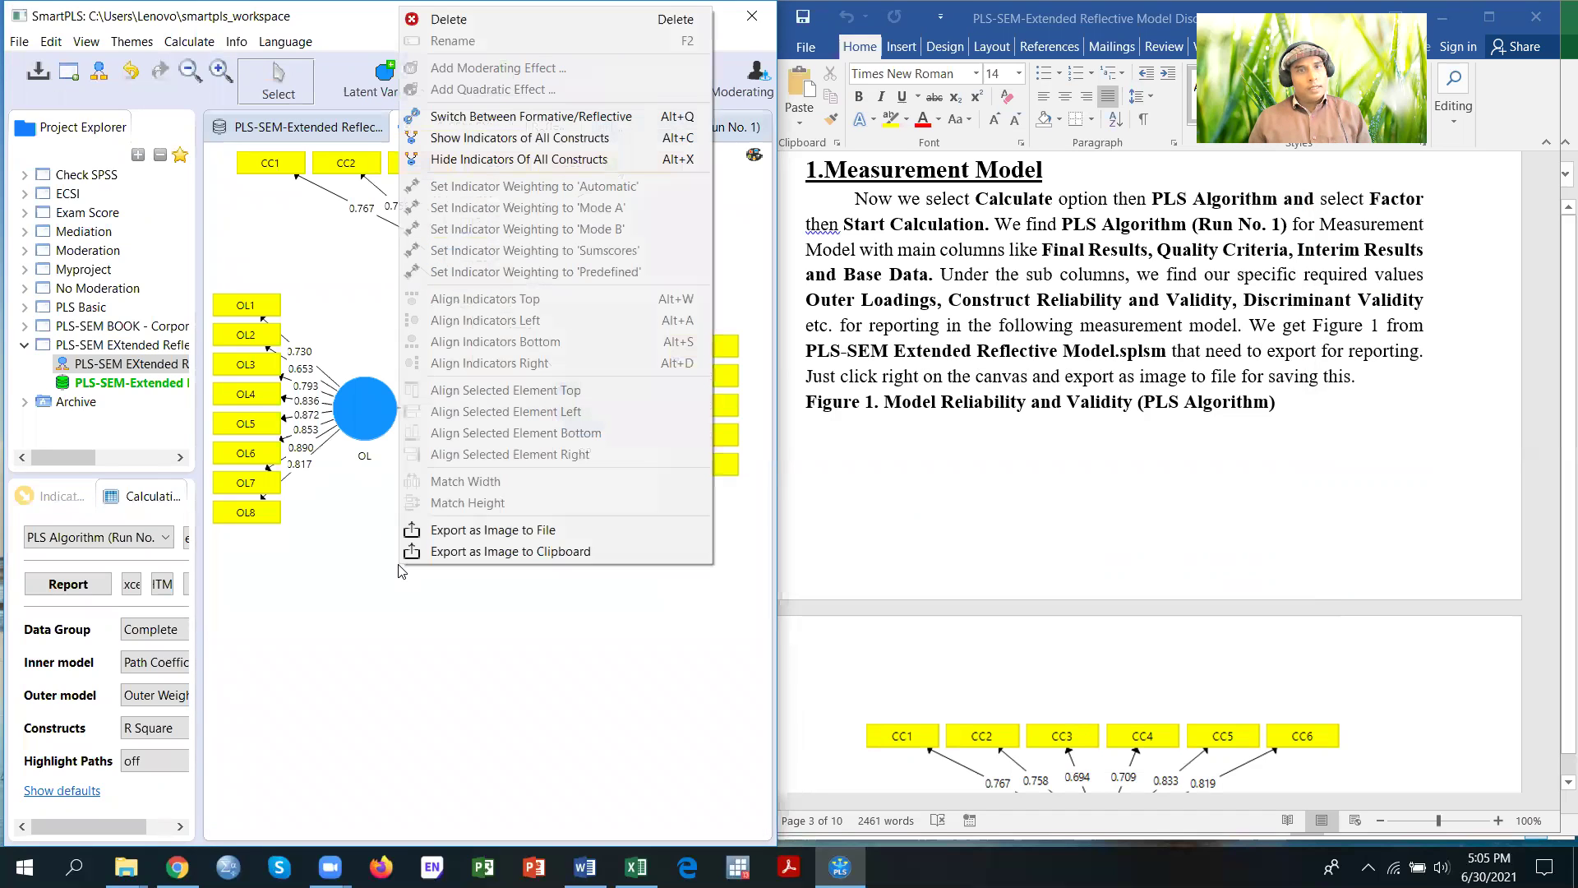
left_click(468, 530)
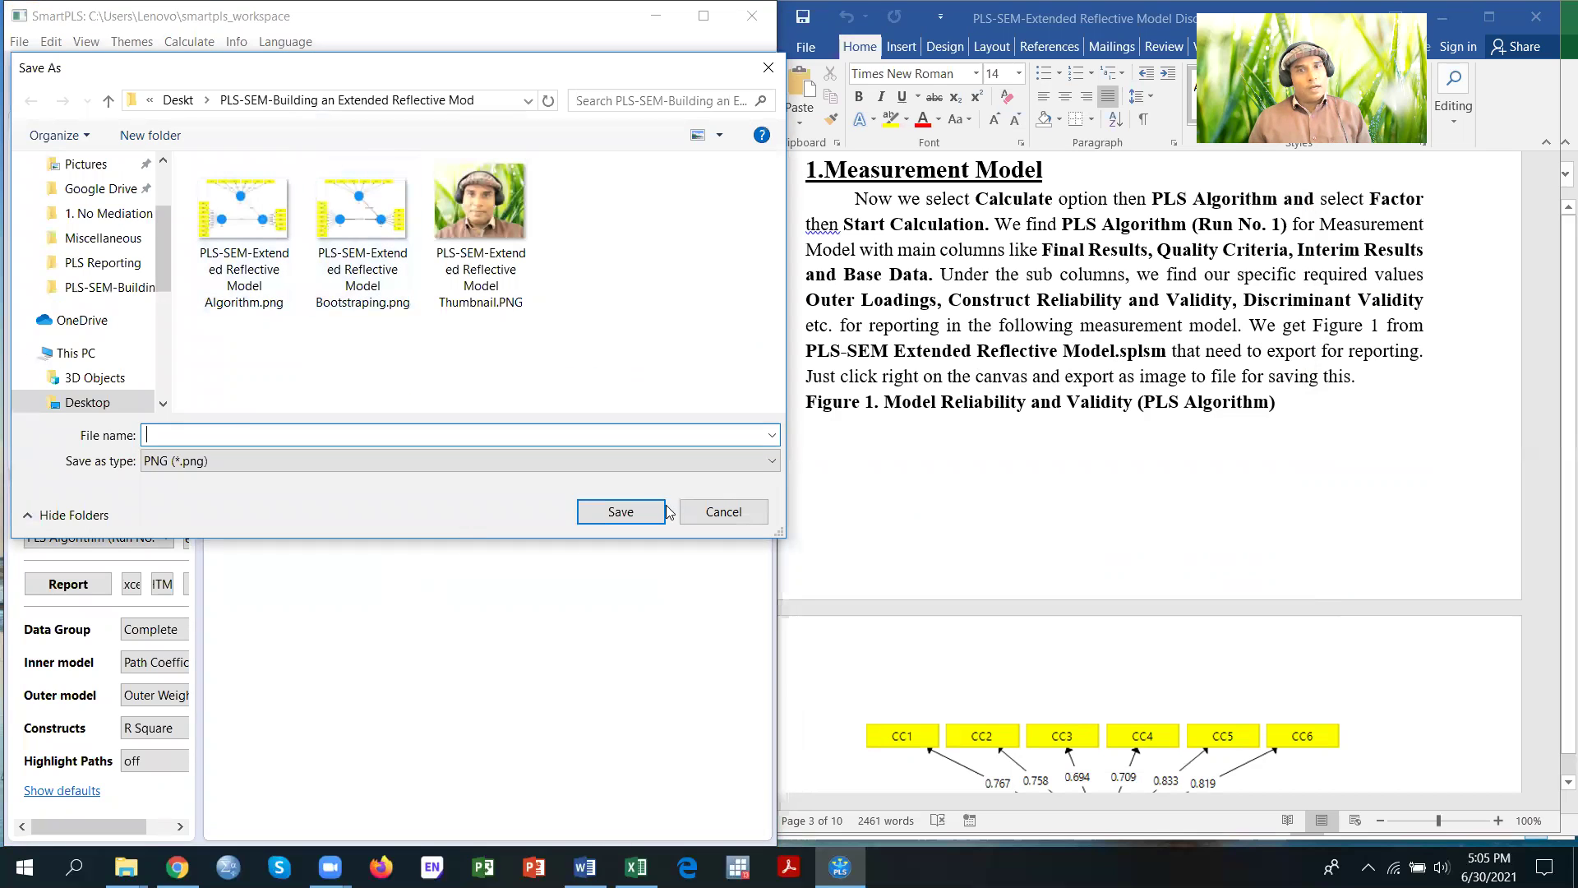
left_click(700, 516)
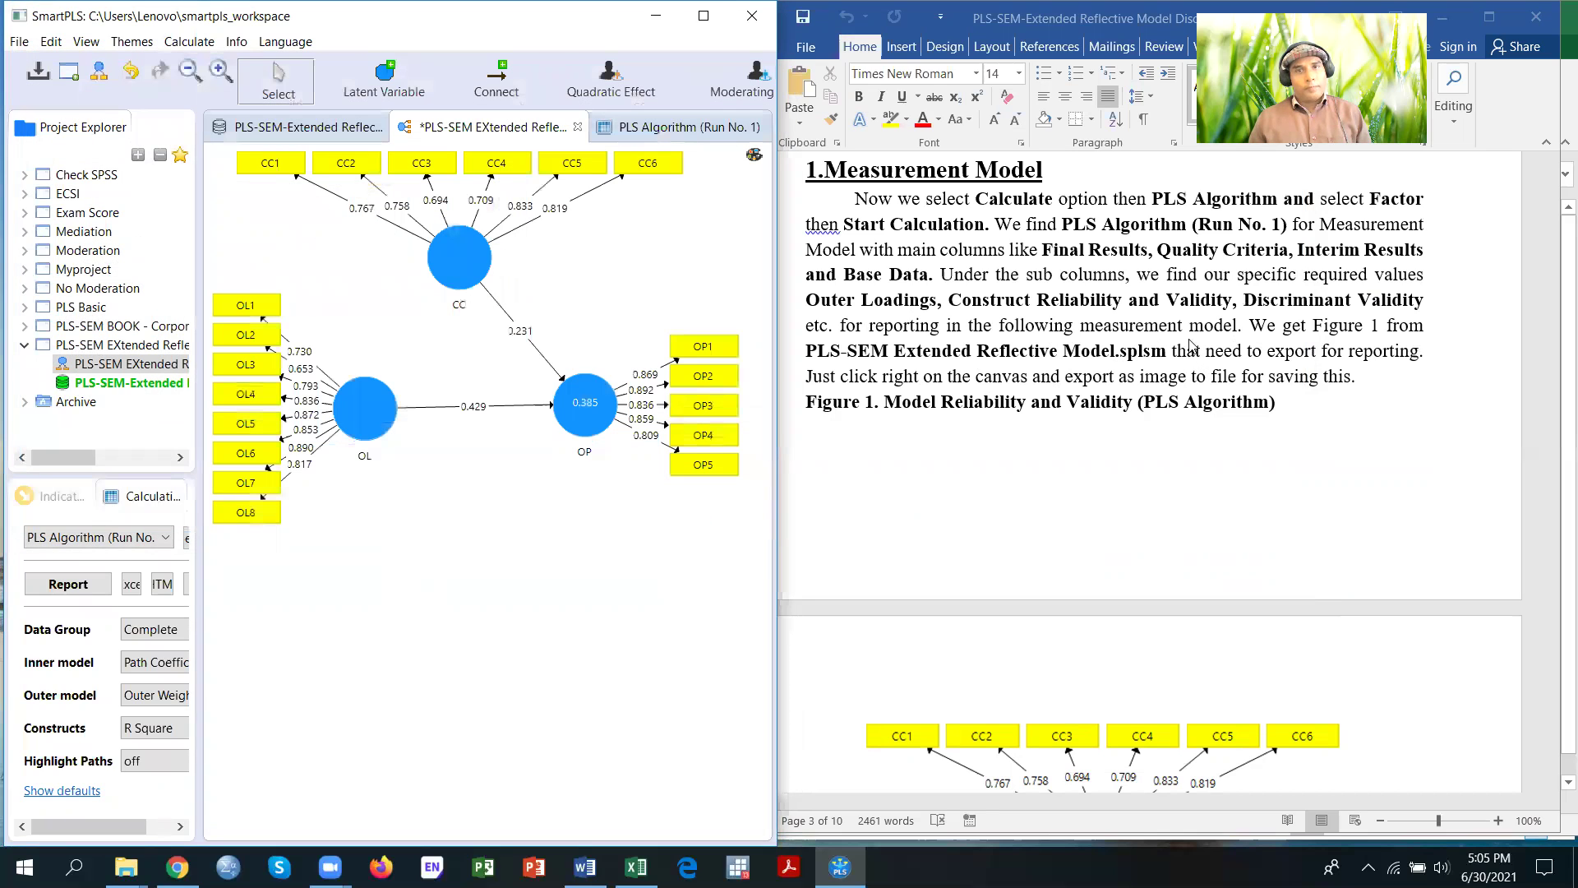
Review the guide's Figure 1 and copying instructions, and open the Outer Loadings table of PLS Algorithm (Run No. 1)
scroll(1167, 542, "down", 8)
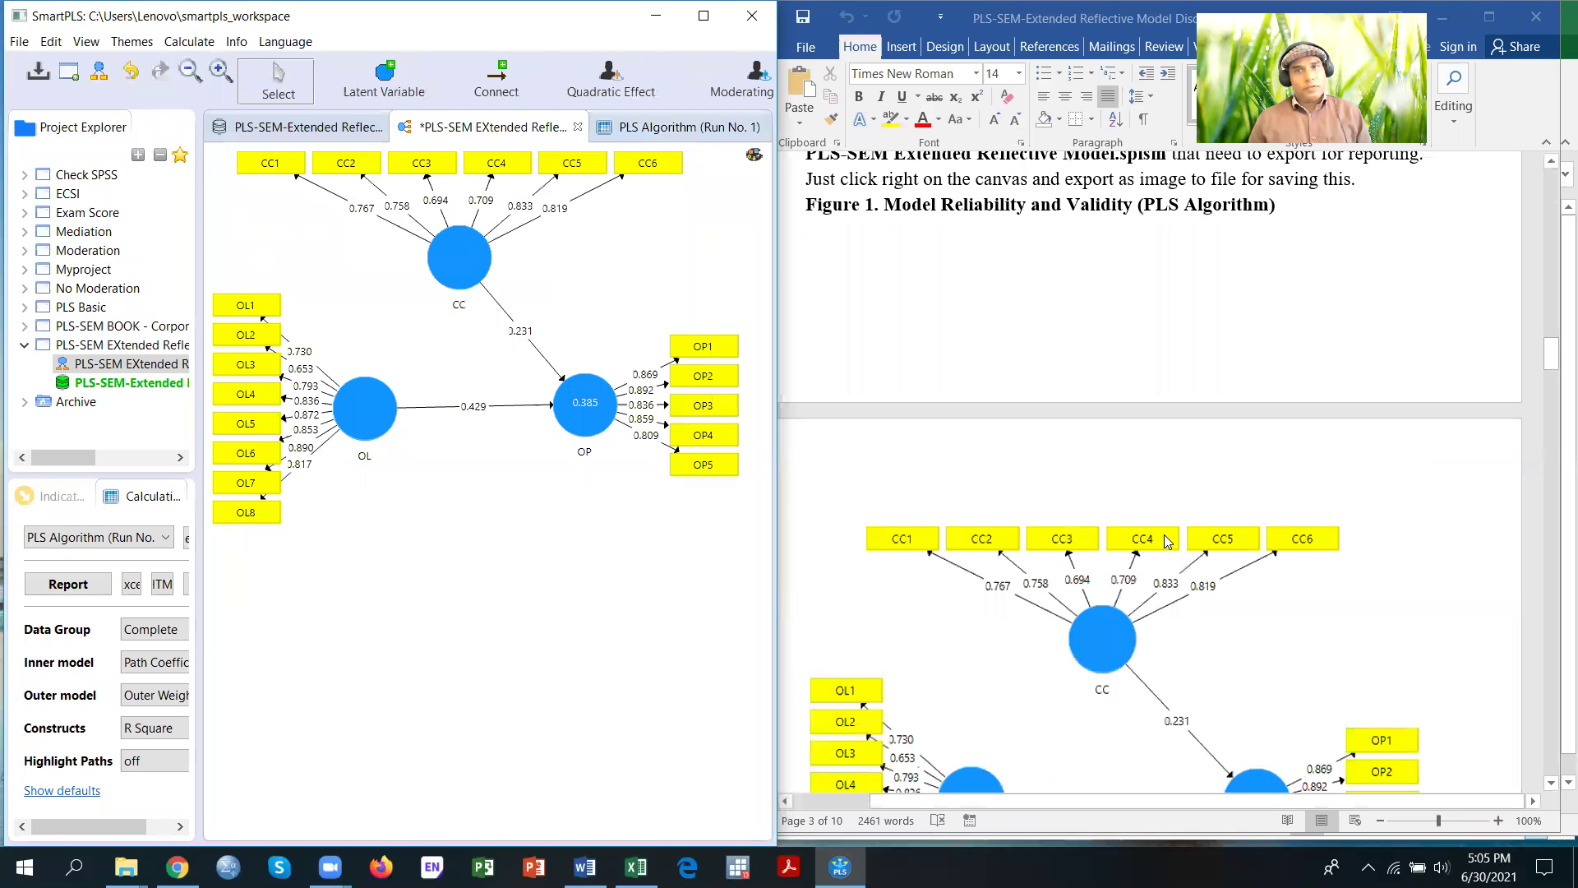
scroll(1168, 542, "down", 1)
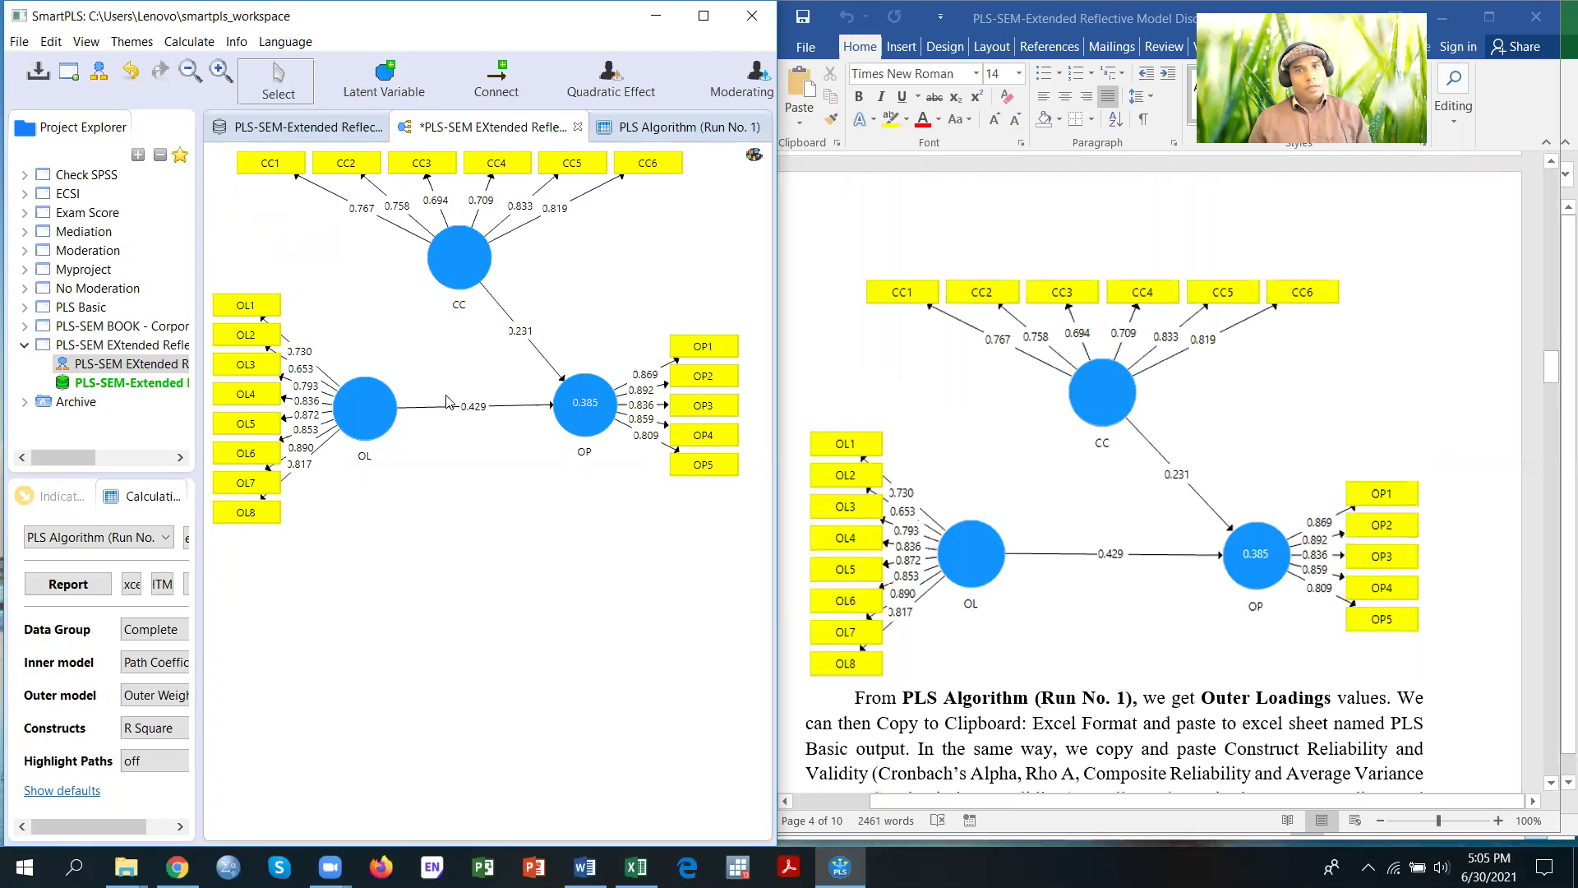
scroll(1102, 748, "down", 9)
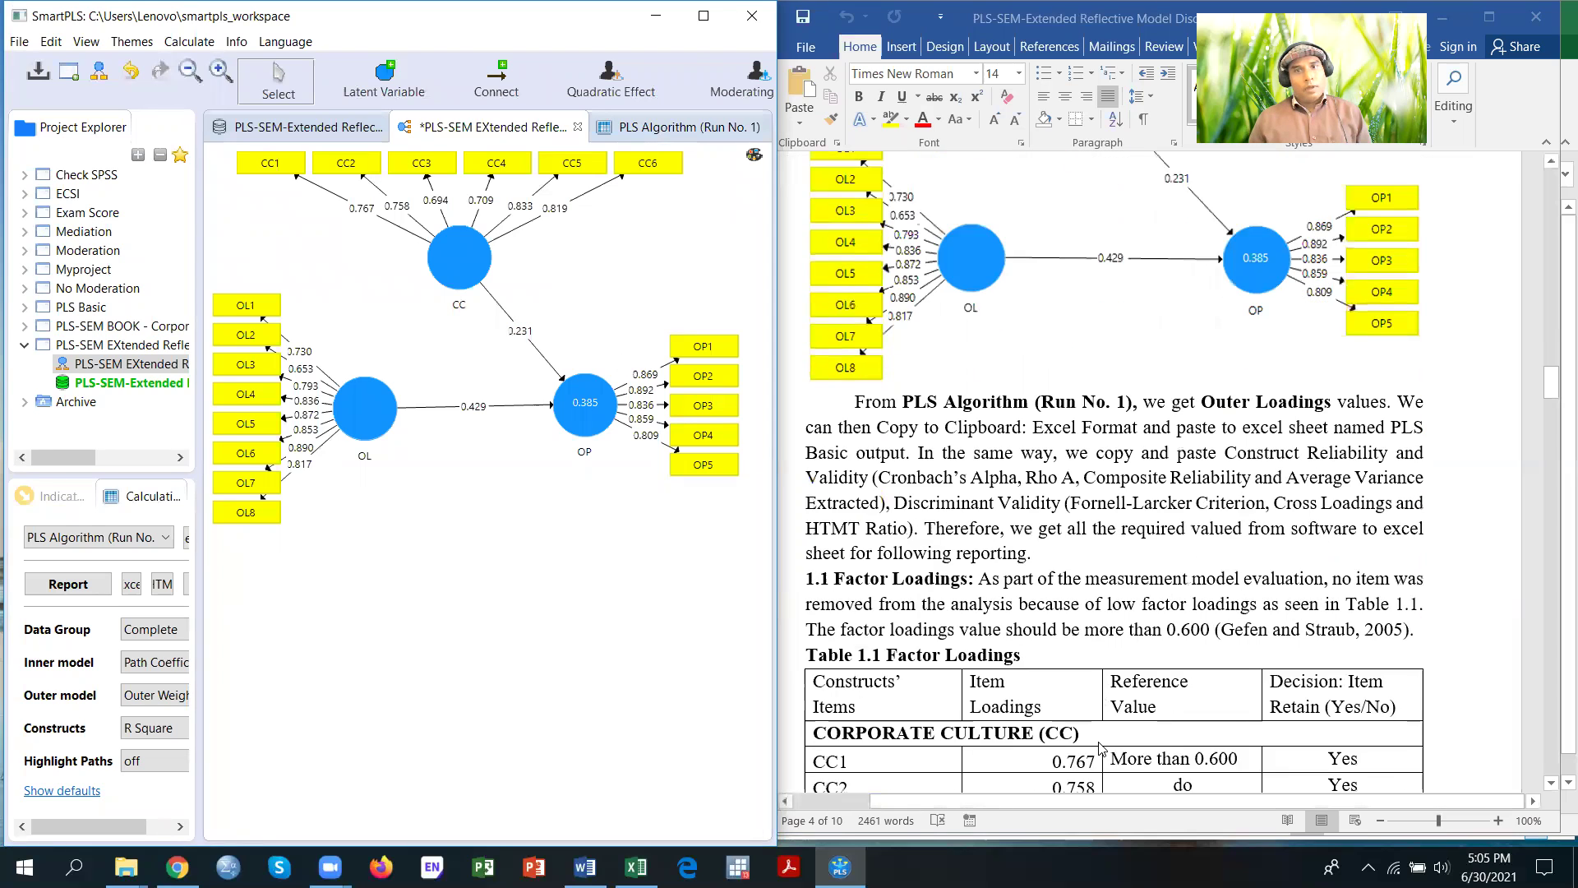
left_click(649, 129)
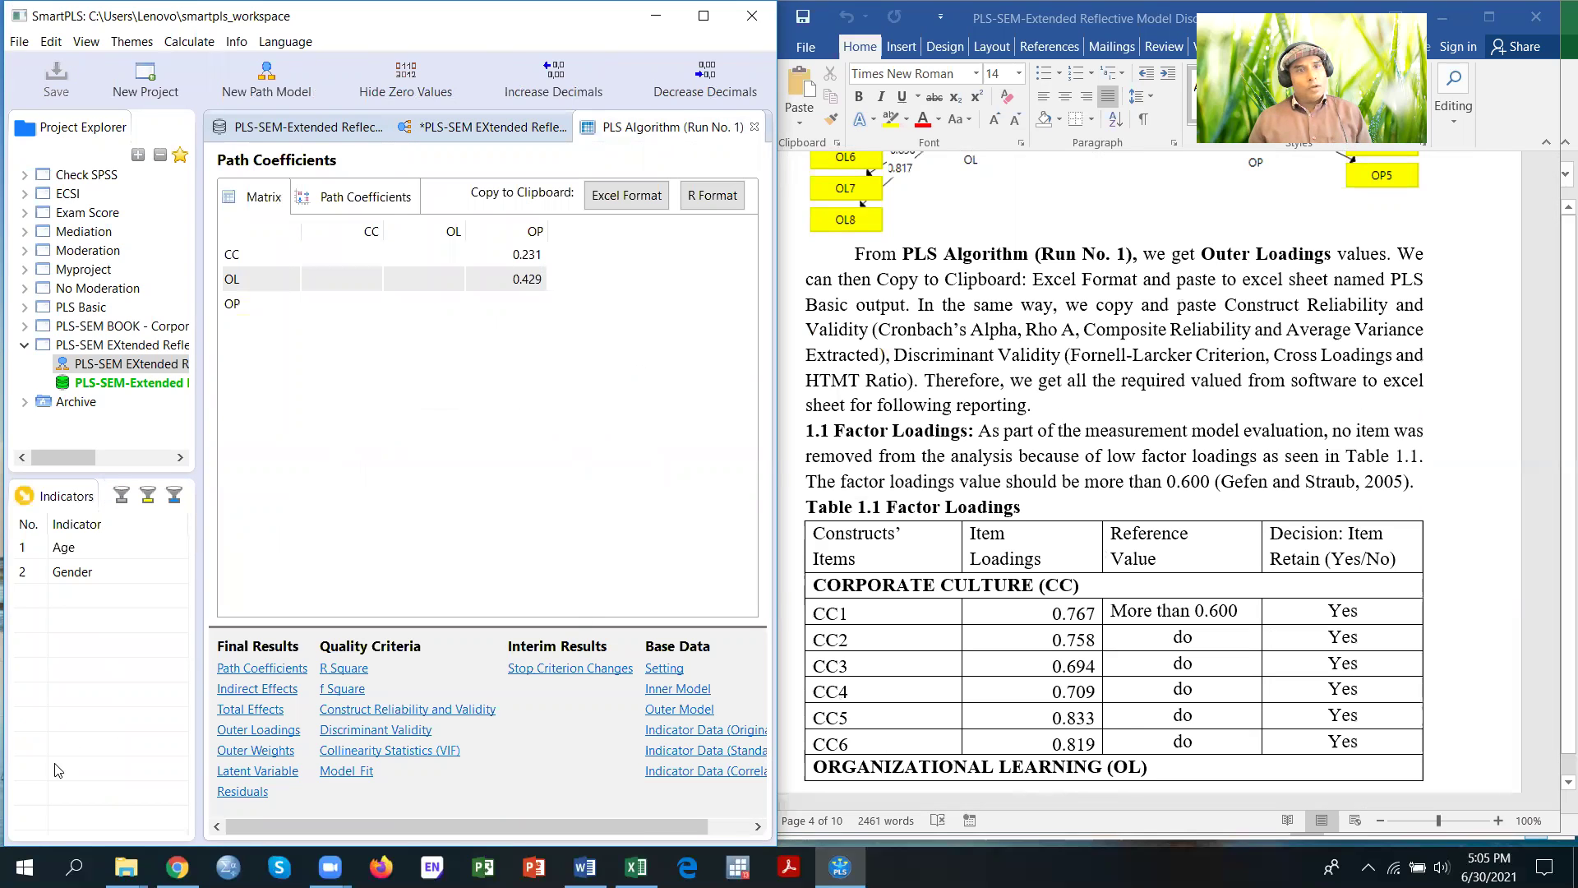
left_click(235, 732)
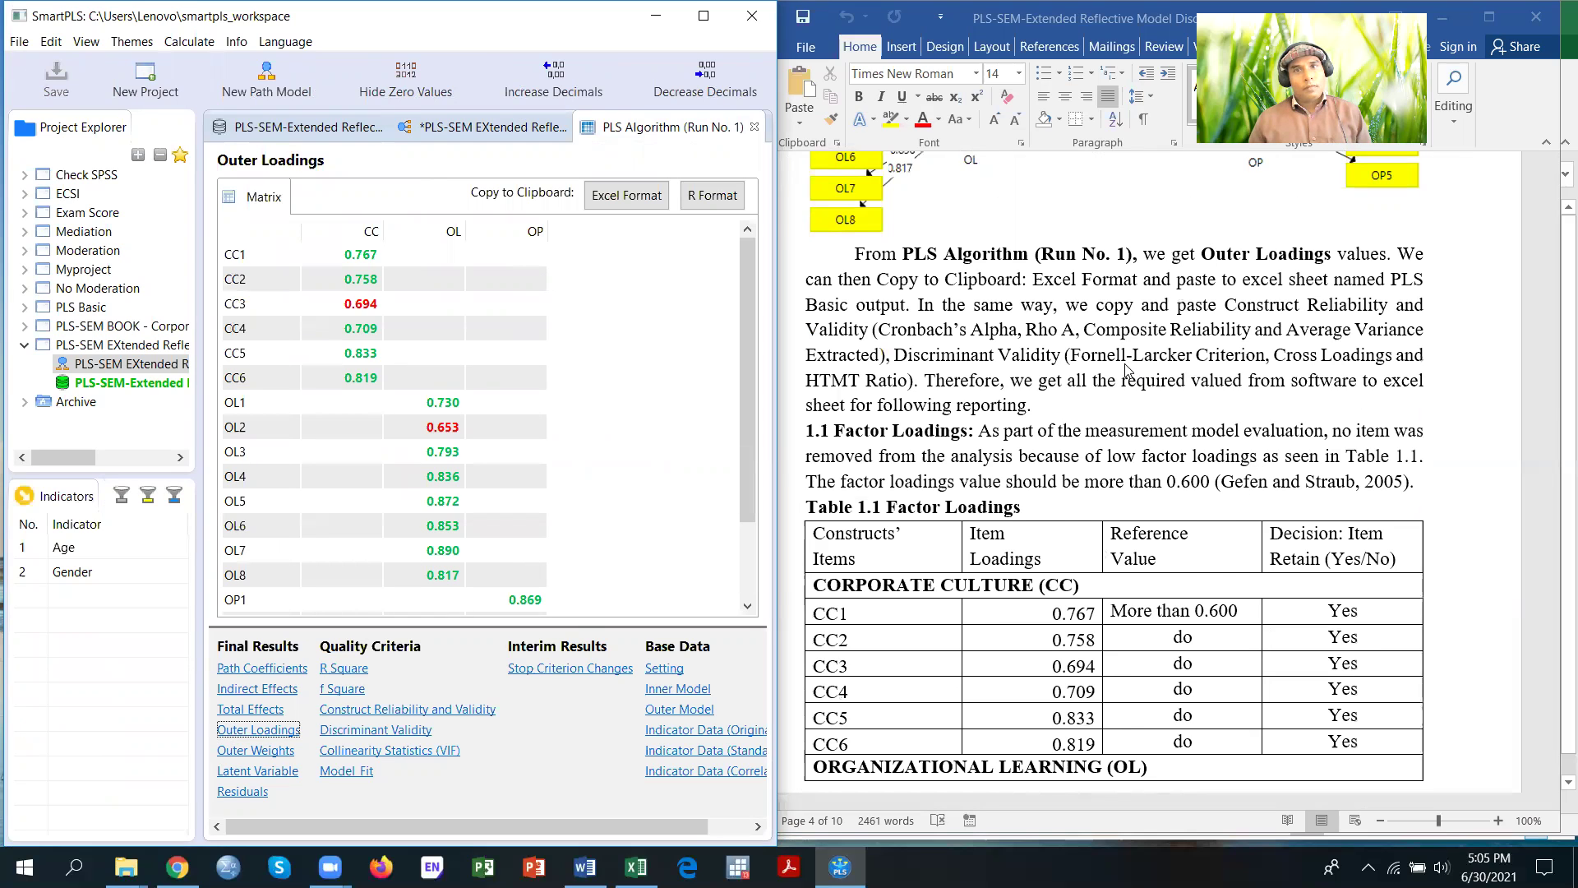
scroll(1126, 369, "down", 1)
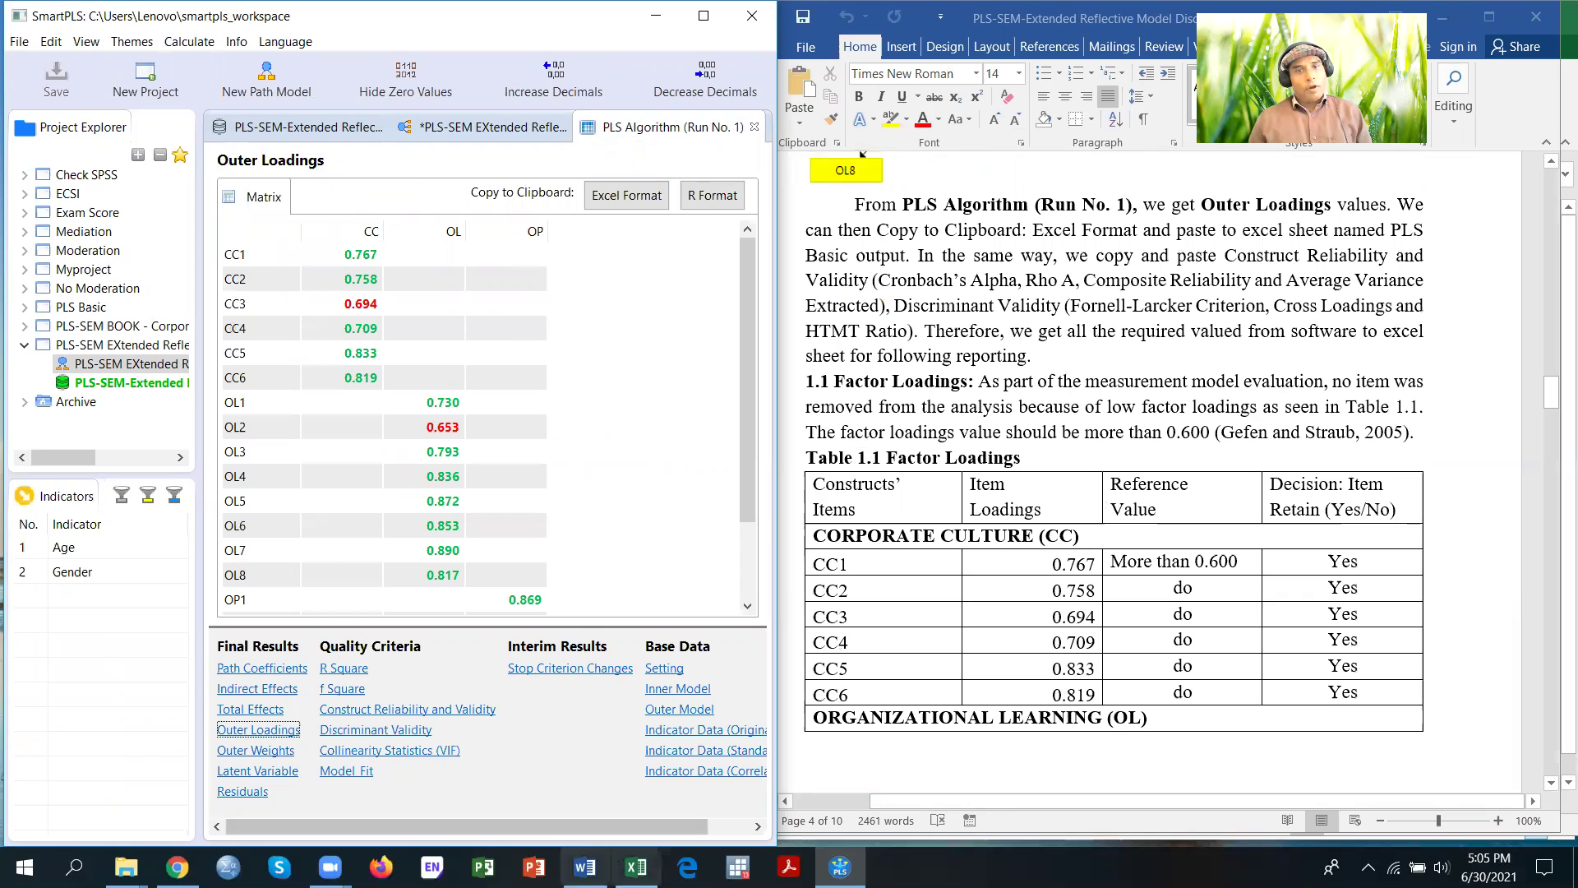
Copy the Outer Loadings matrix in Excel format and paste it at cell F1 of the Outer Loadings sheet in Excel
left_click(635, 867)
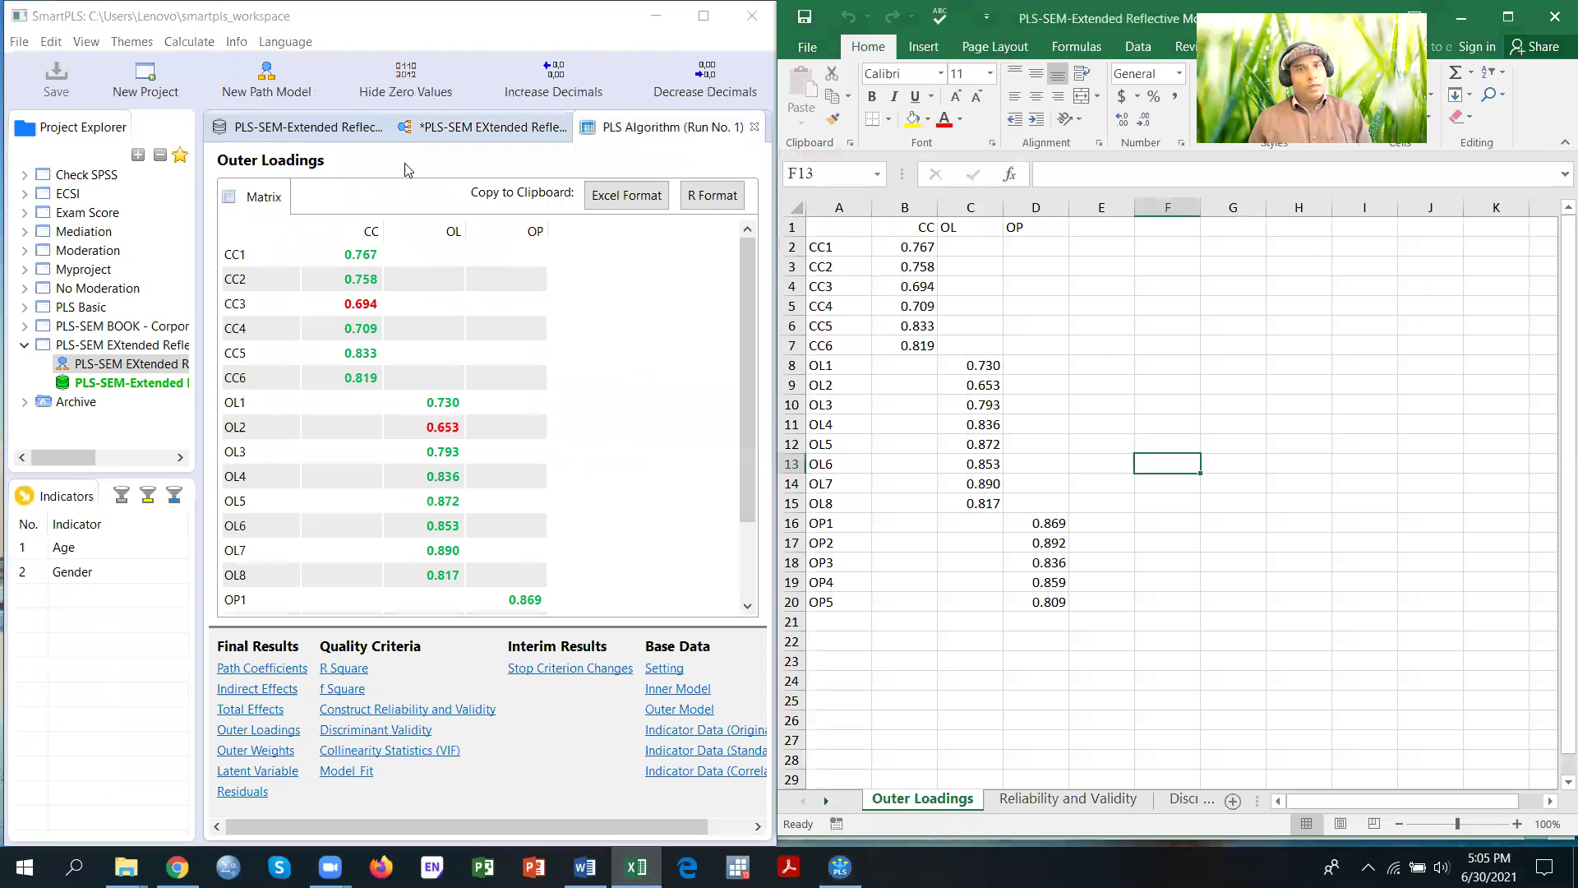
left_click(621, 199)
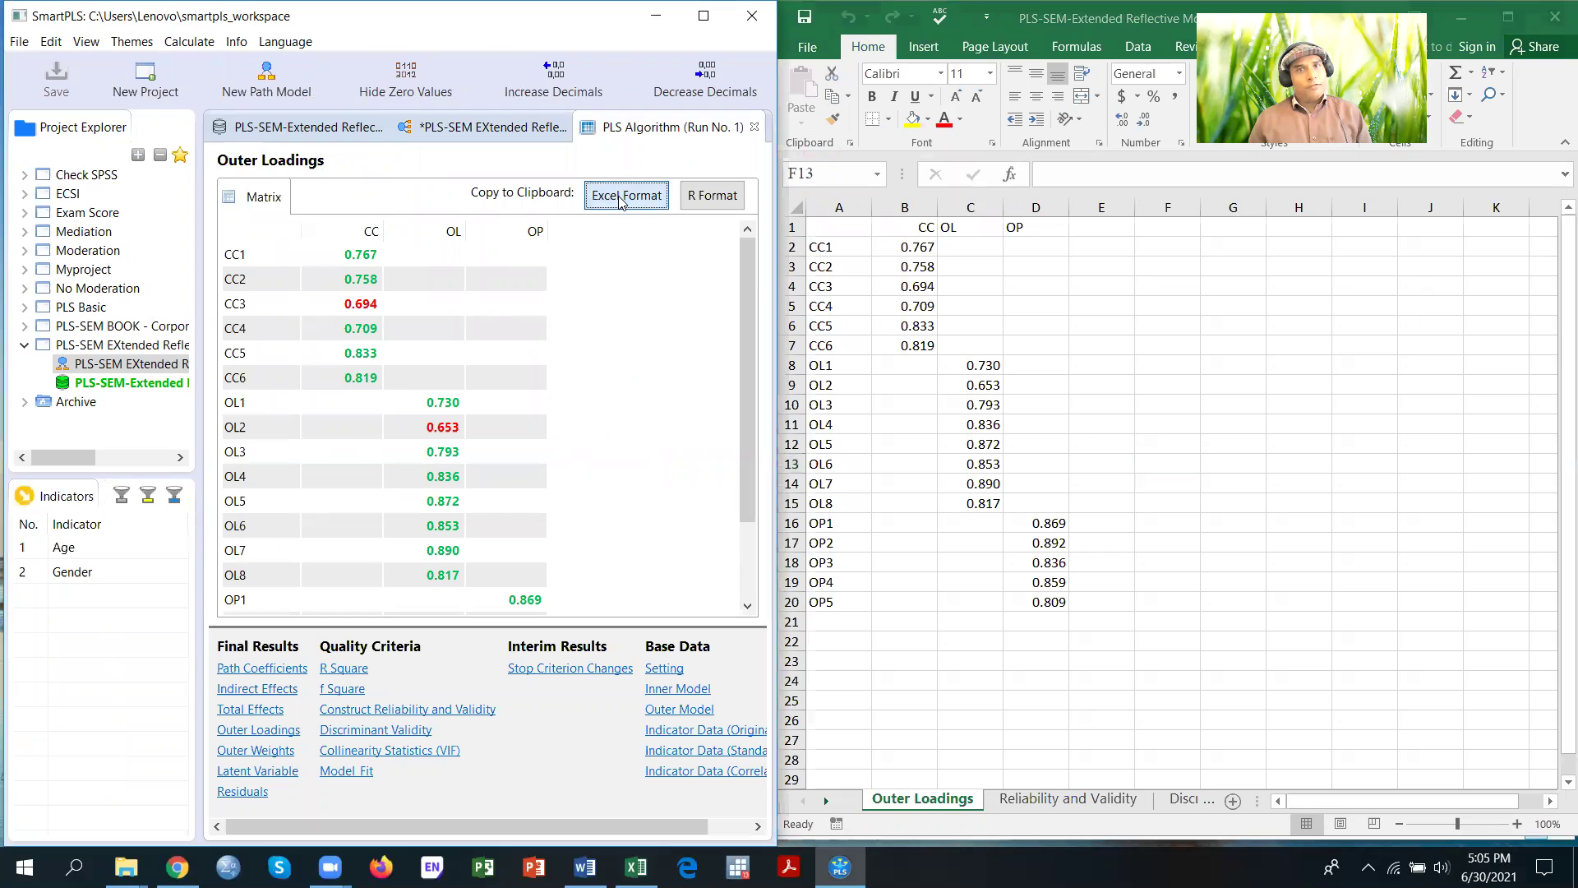
left_click(1166, 226)
left_click(1166, 227)
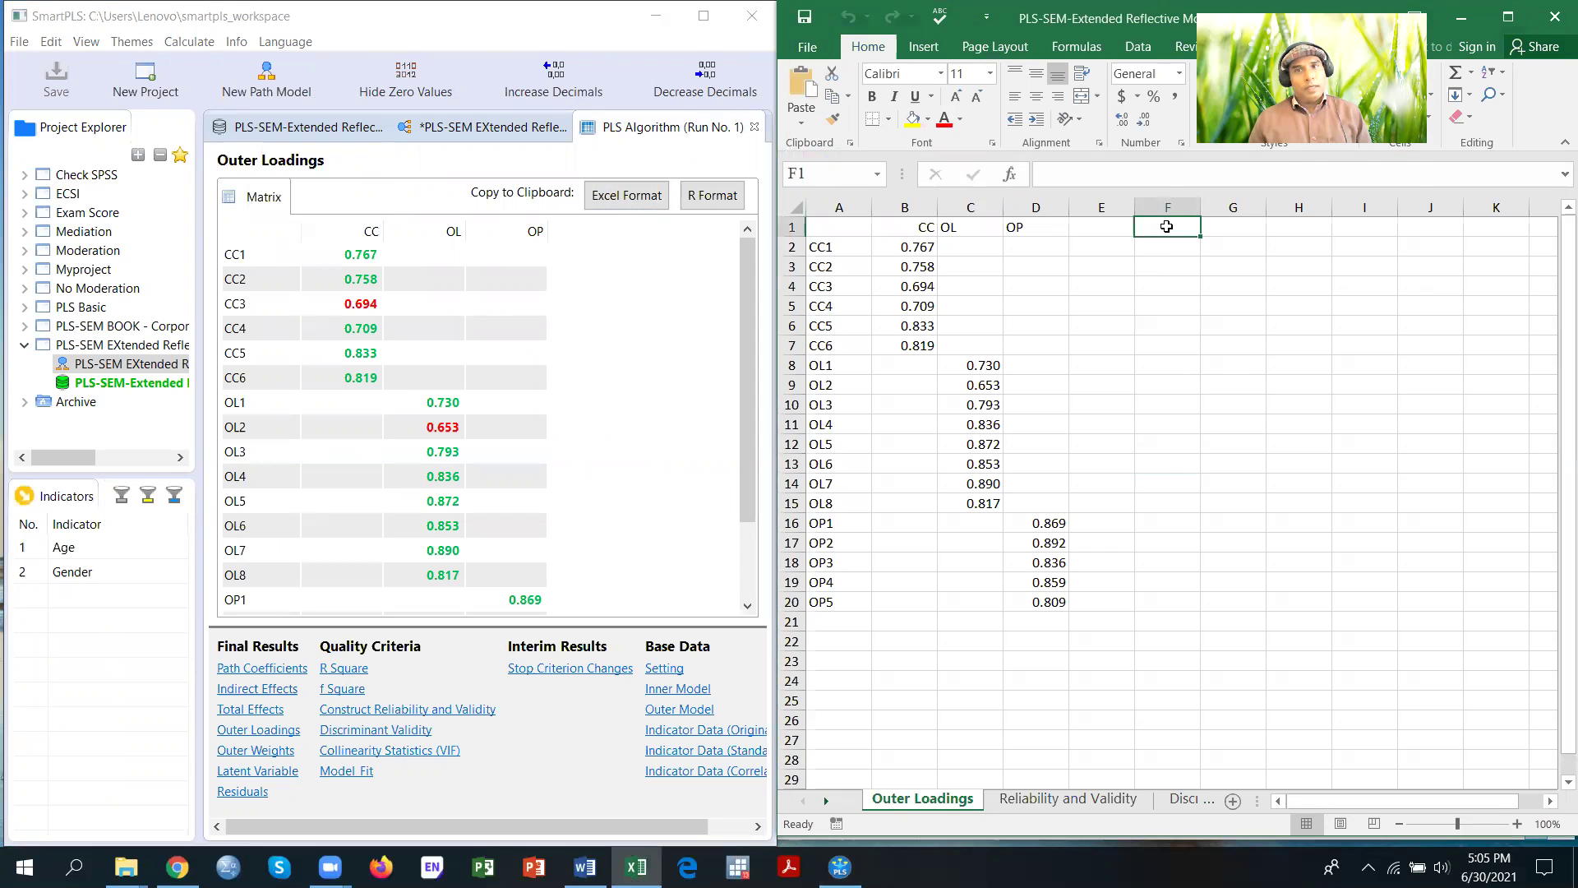
right_click(1166, 227)
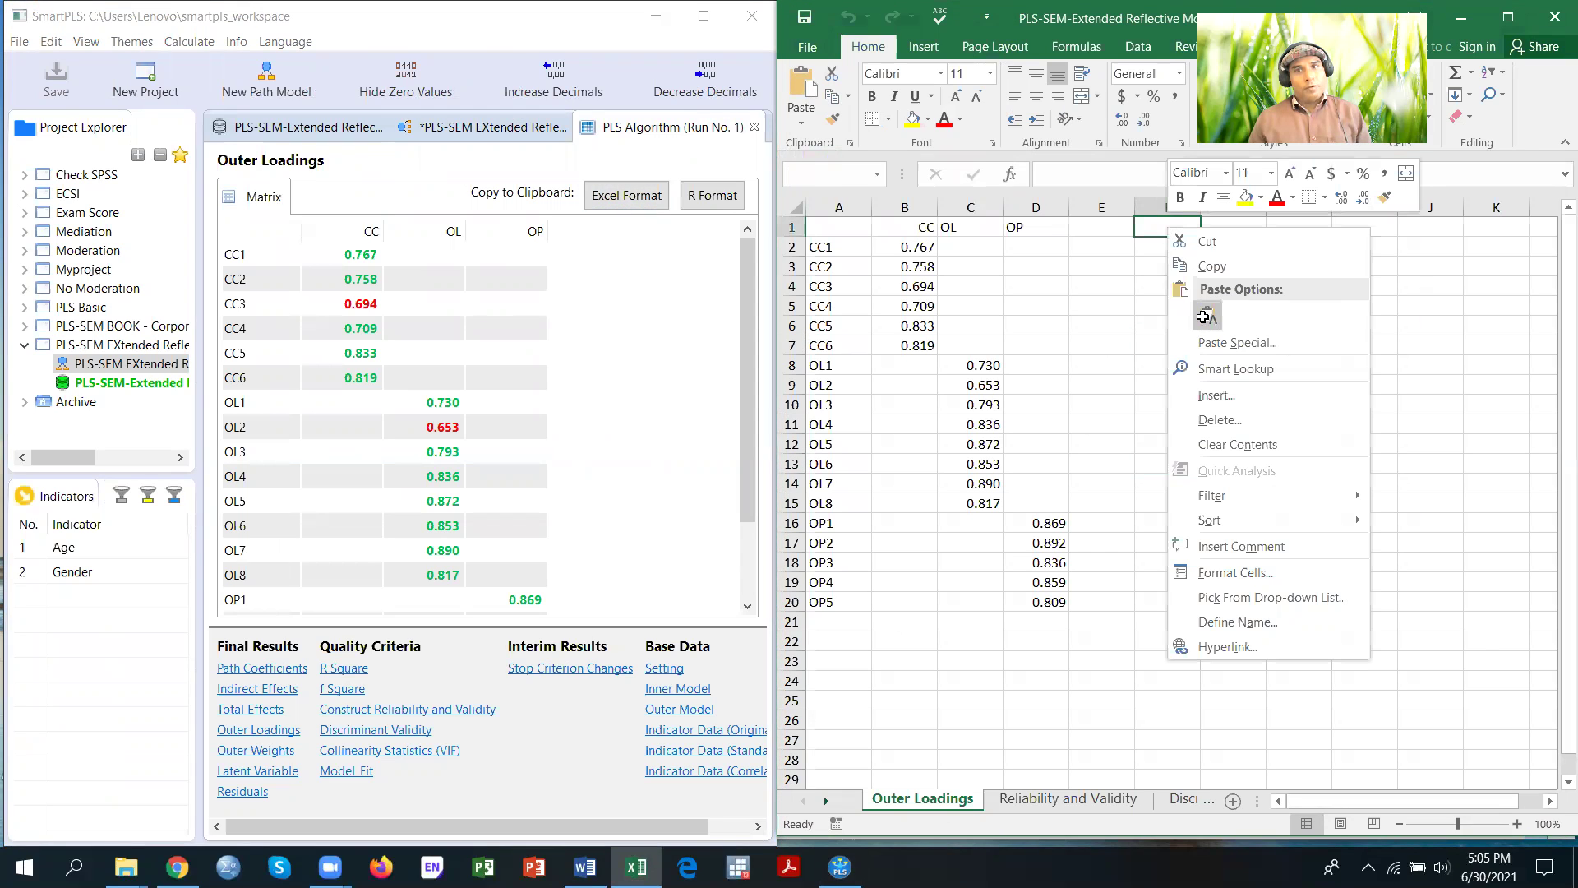
left_click(1204, 317)
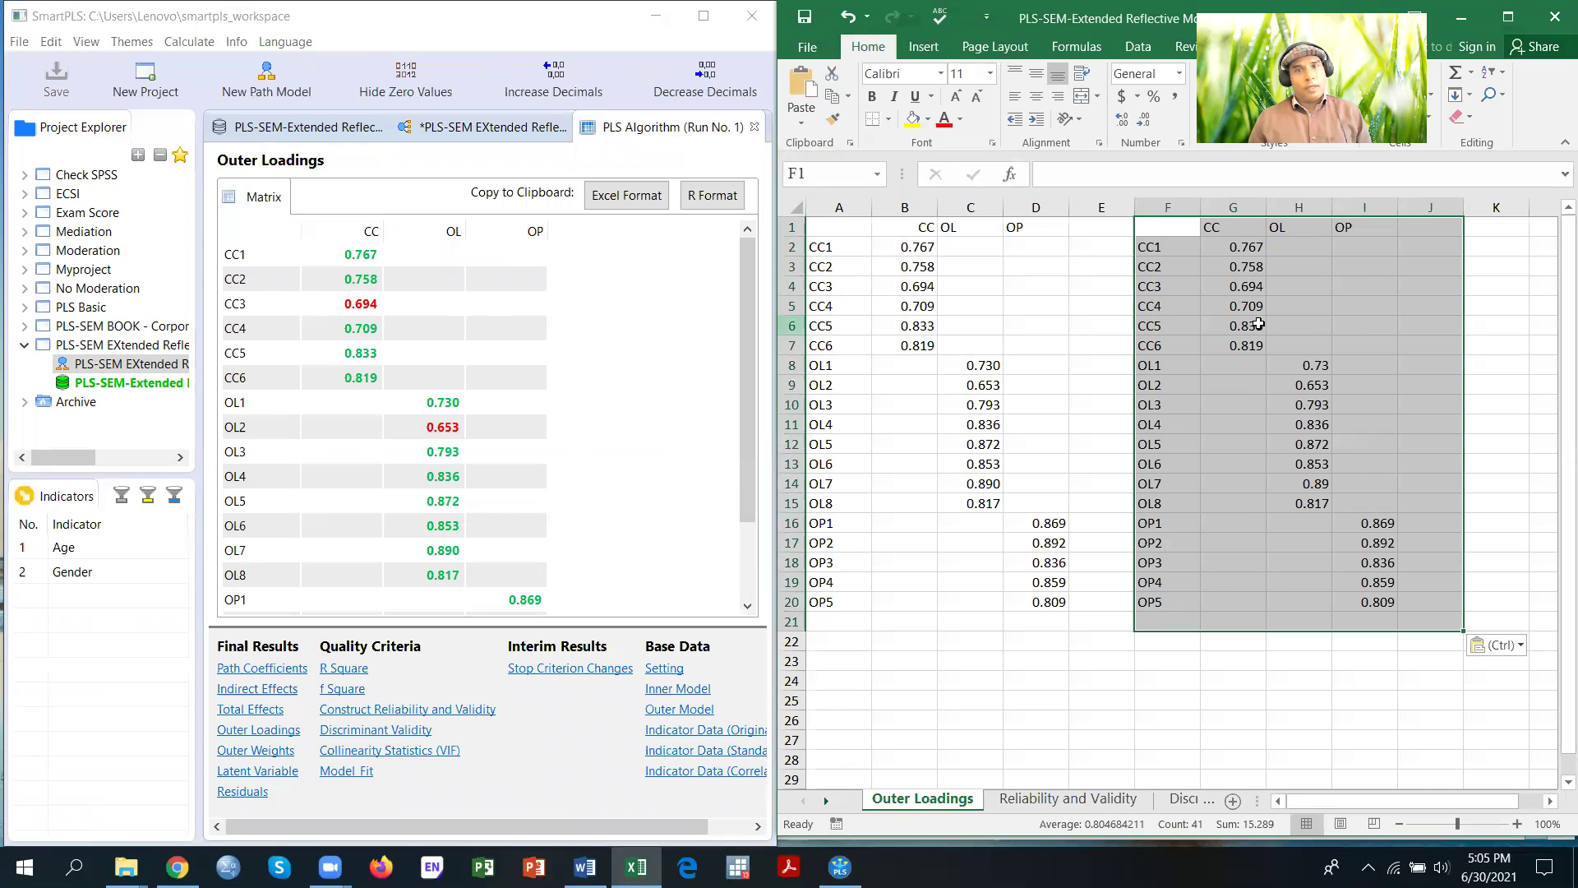
Remove the pasted outer loadings block starting at F1 and reselect cell F1
right_click(1288, 272)
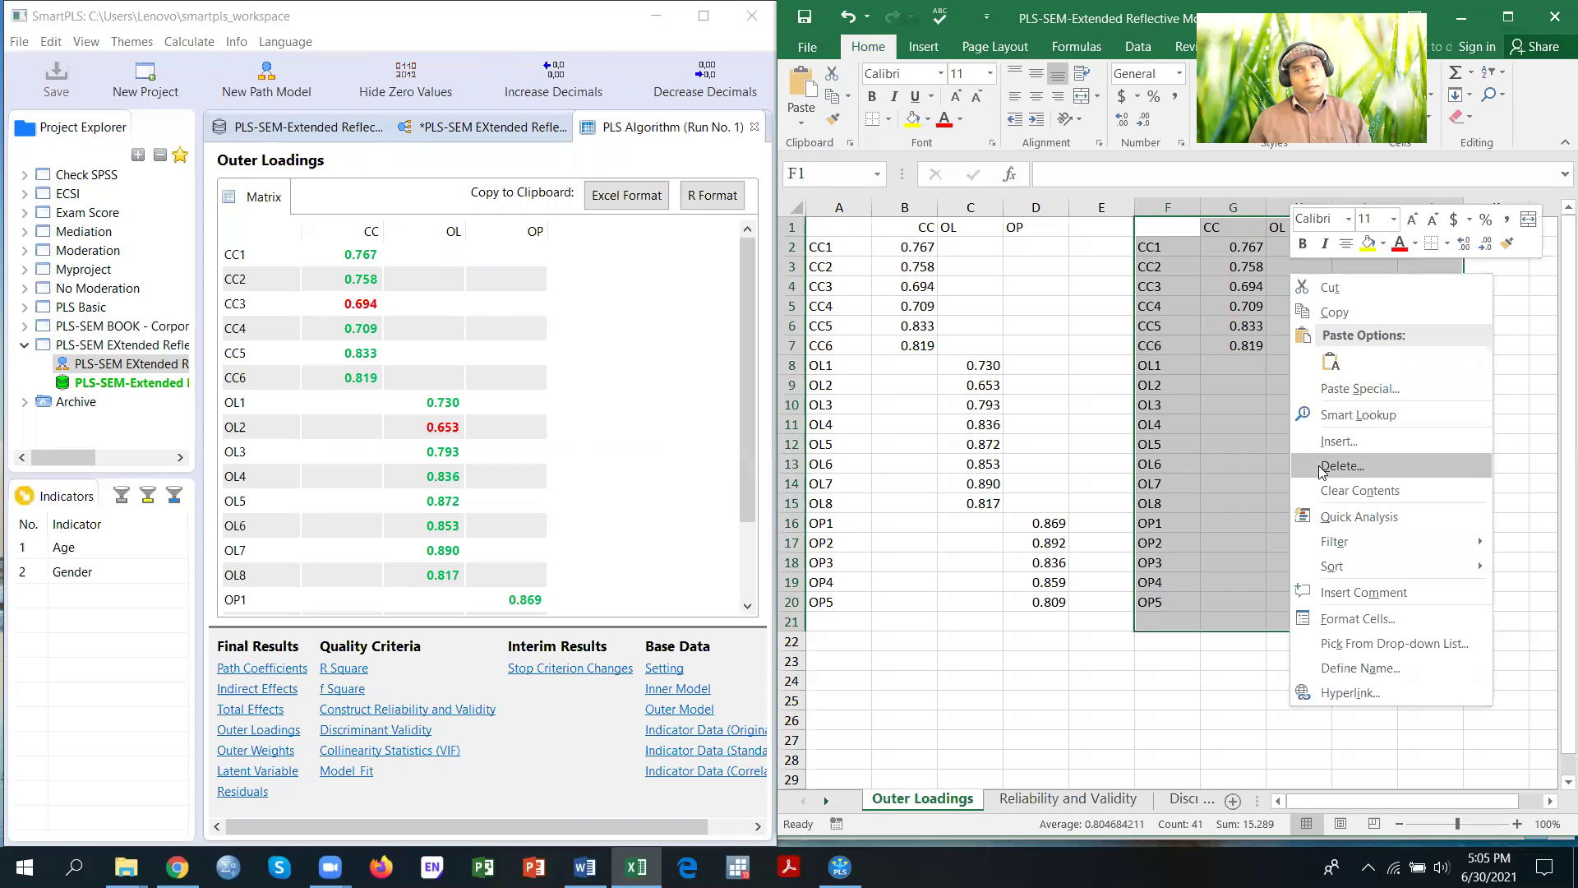
key("Escape")
left_click(1255, 520)
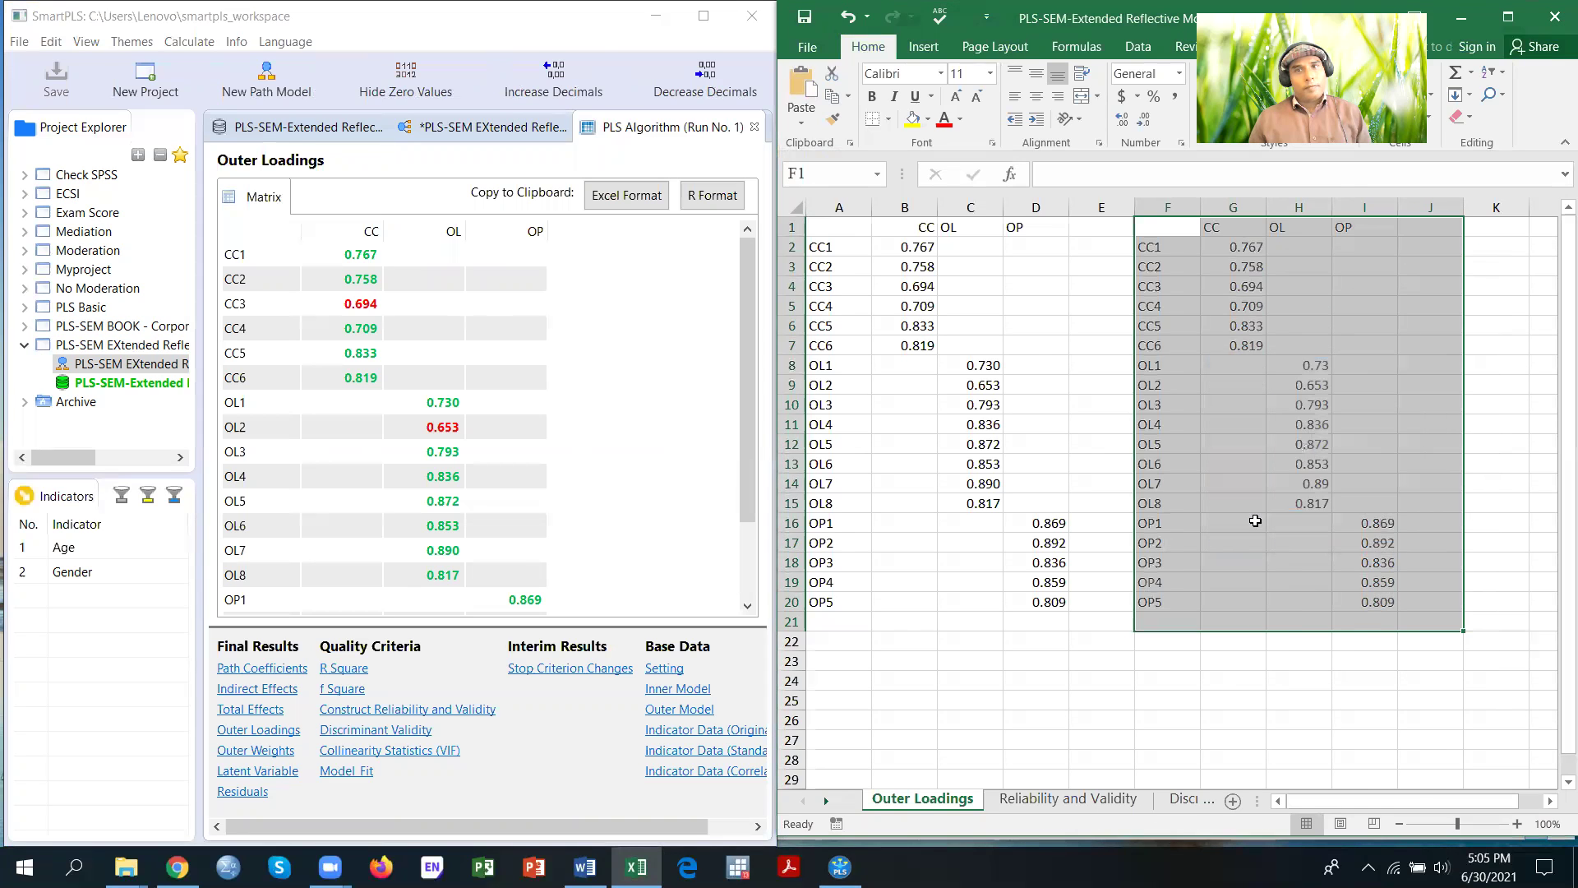
left_click(590, 329)
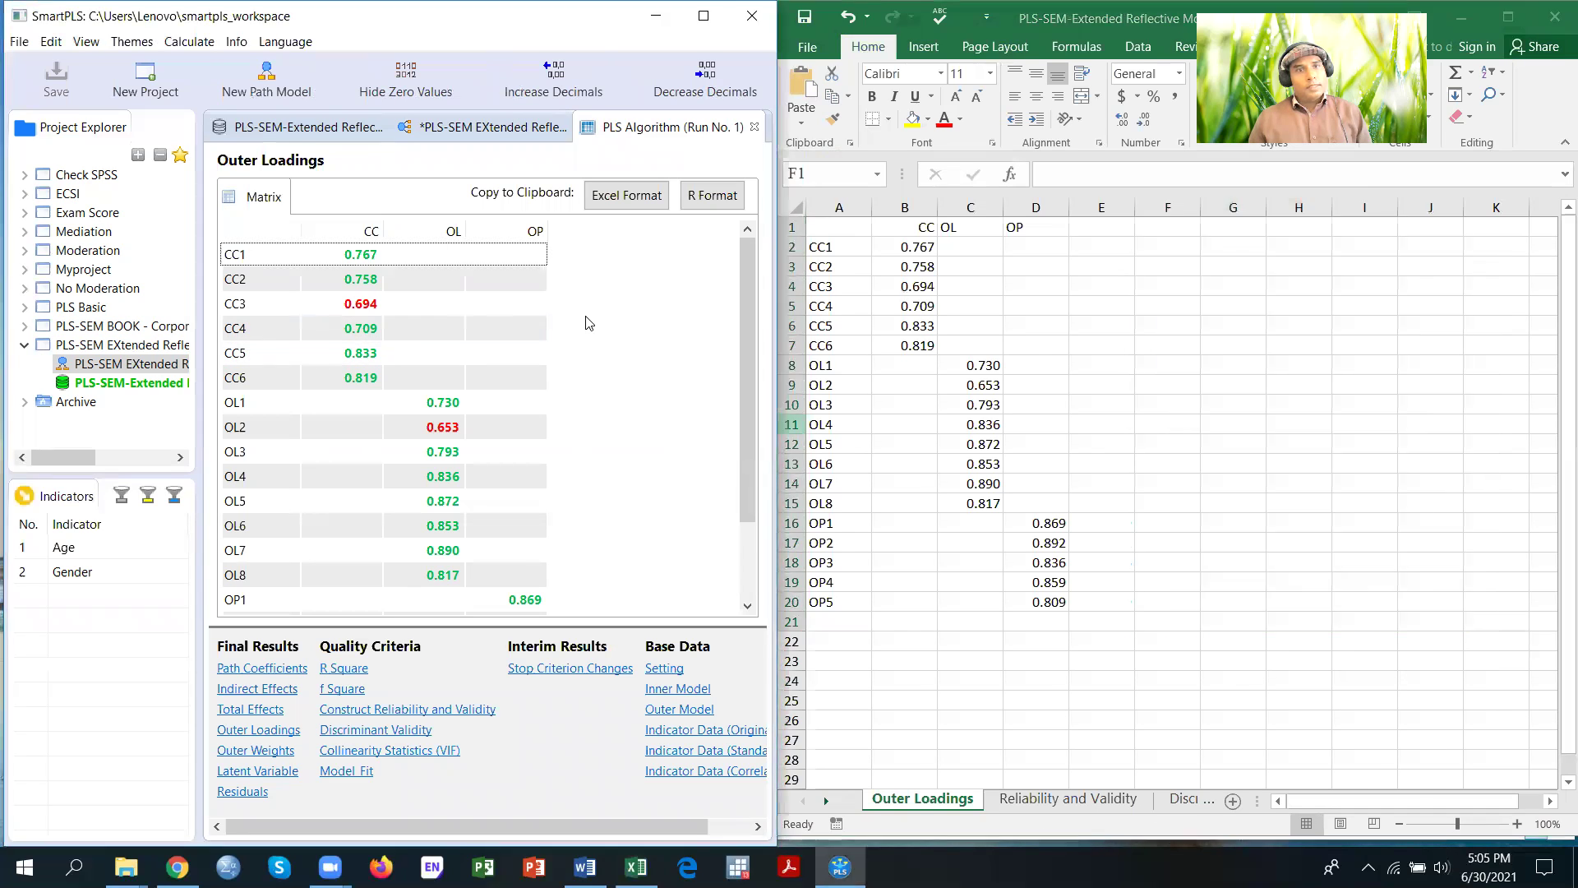
left_click(1030, 804)
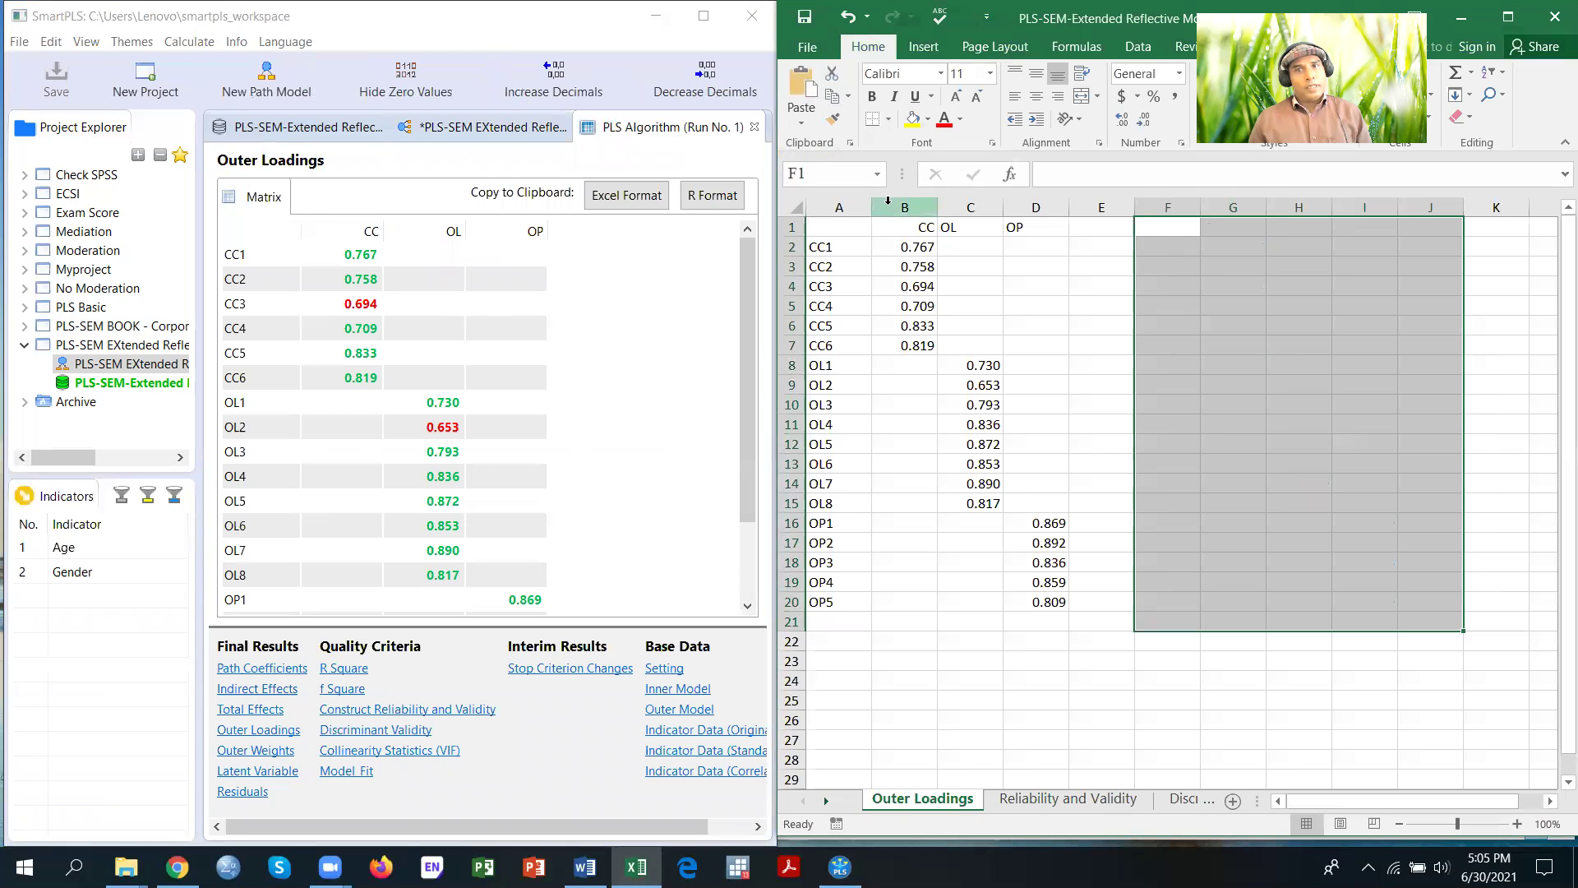
left_click(1165, 227)
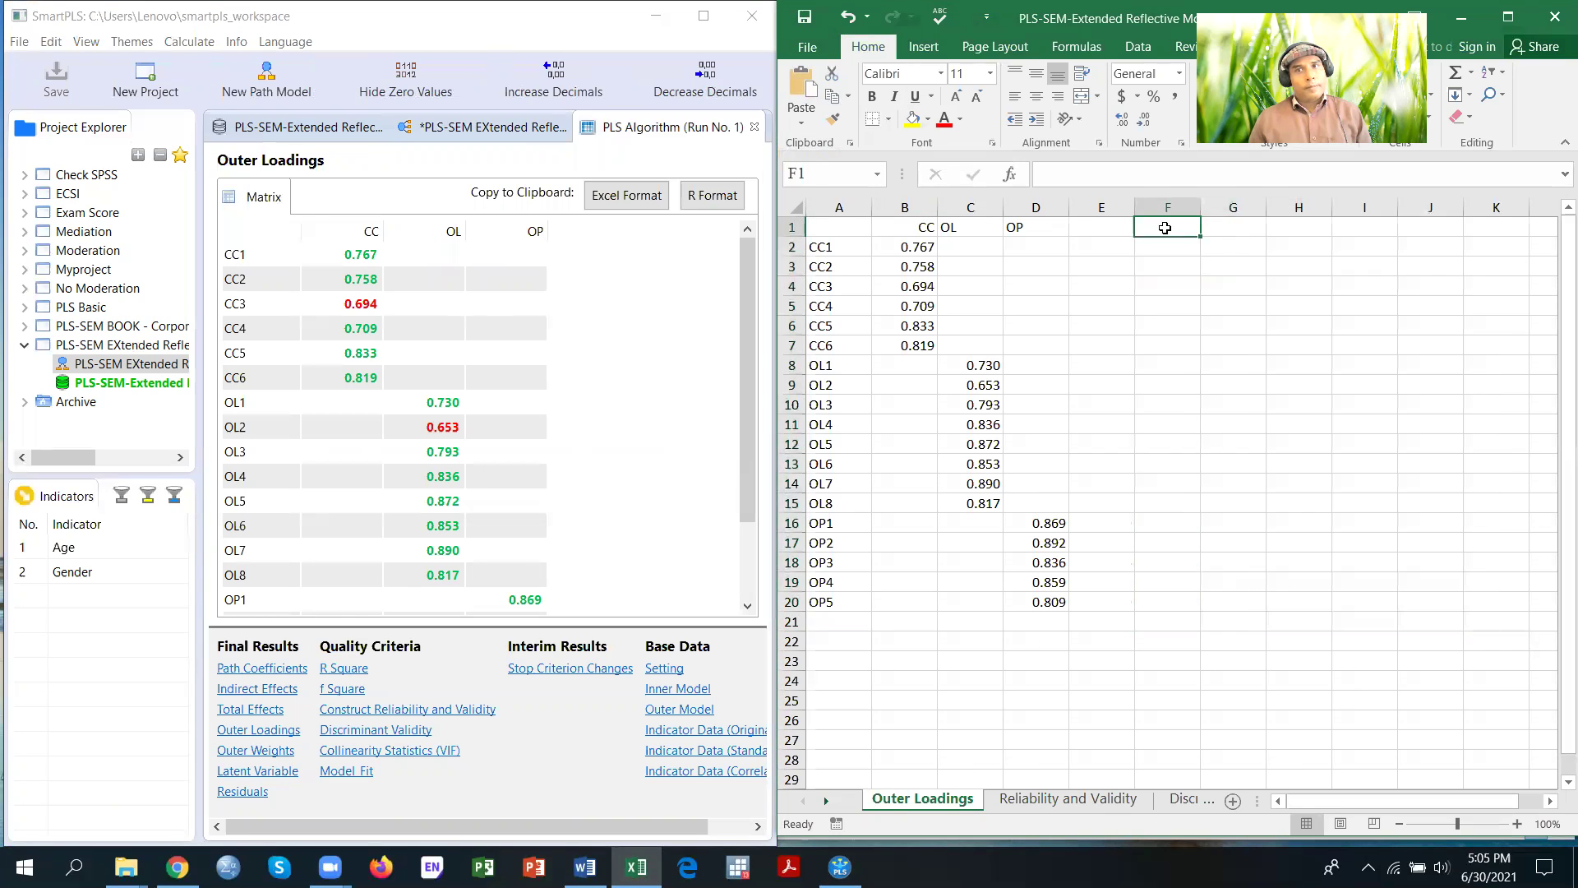
Copy the Construct Reliability and Validity matrix in Excel format from SmartPLS and paste it at cell F1 in Excel
left_click(343, 710)
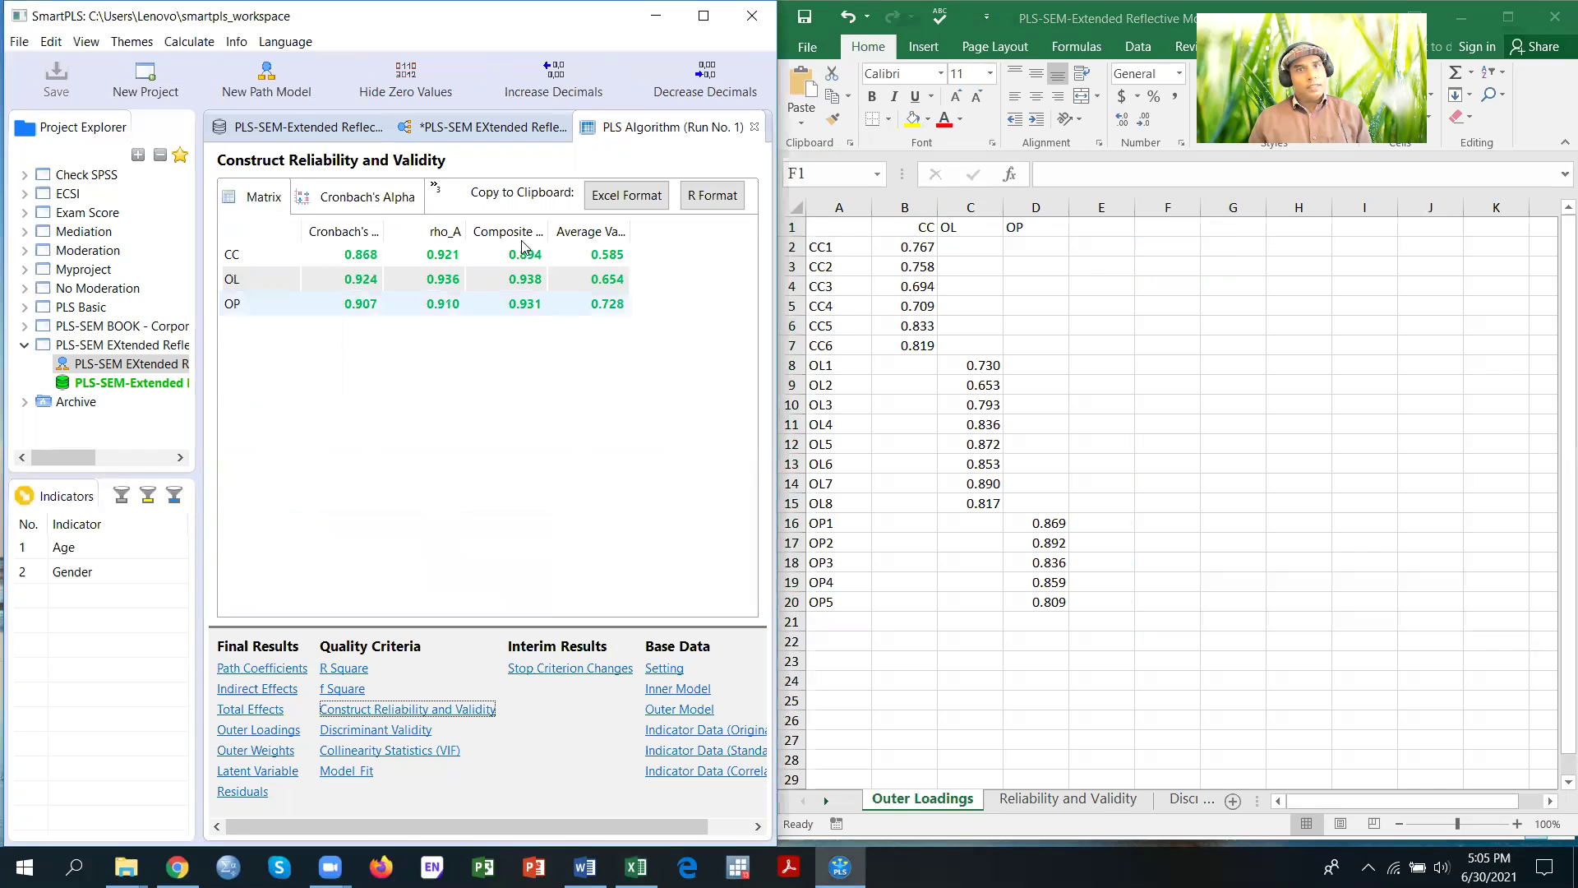
left_click(616, 198)
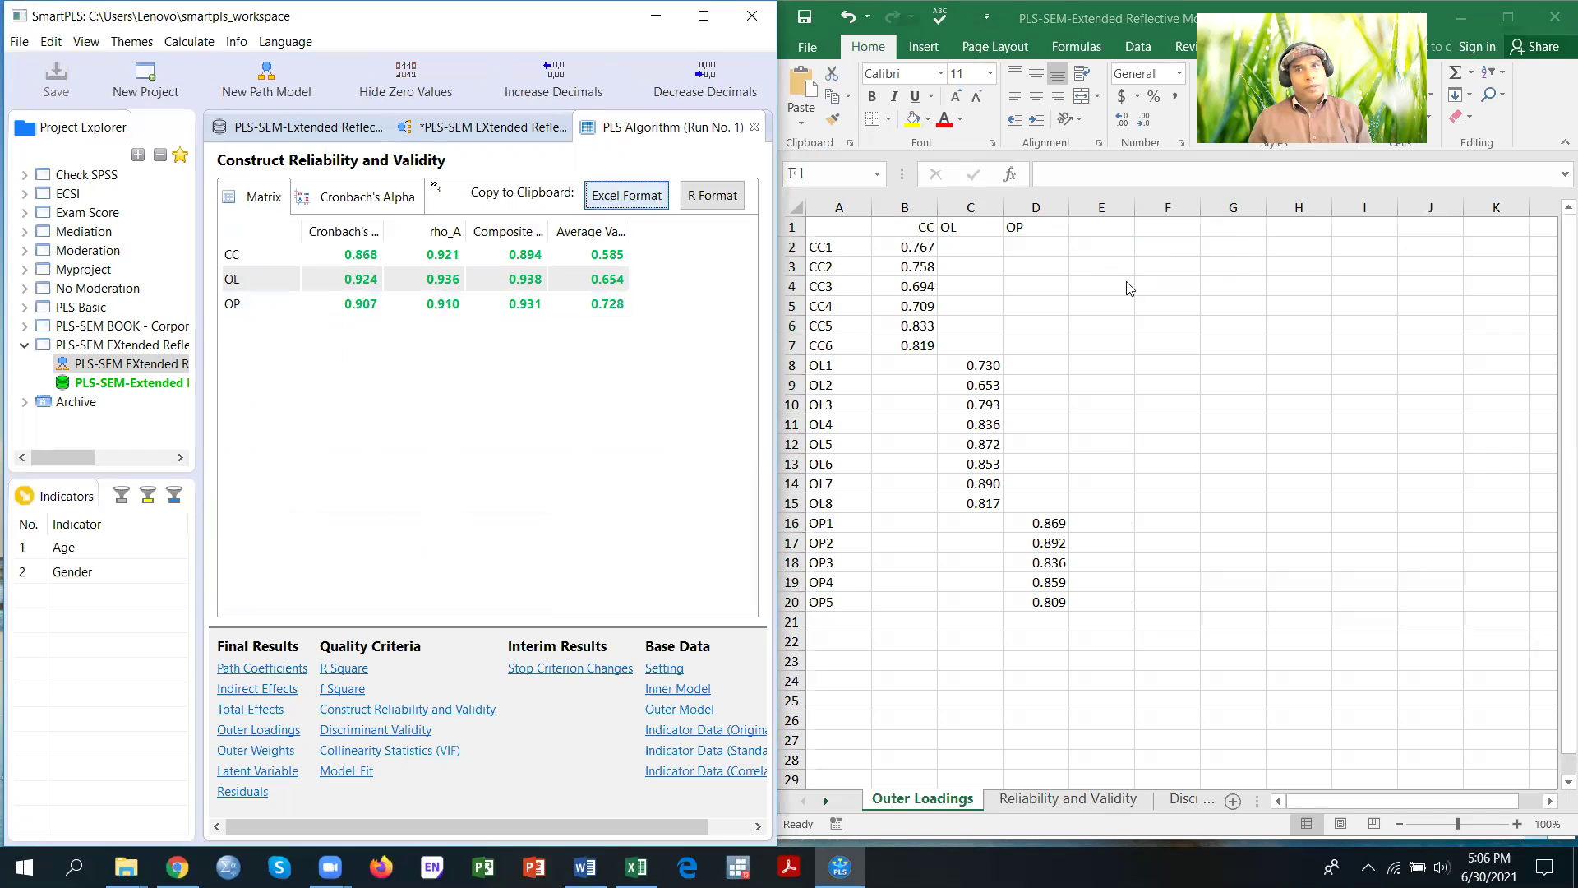
left_click(1189, 235)
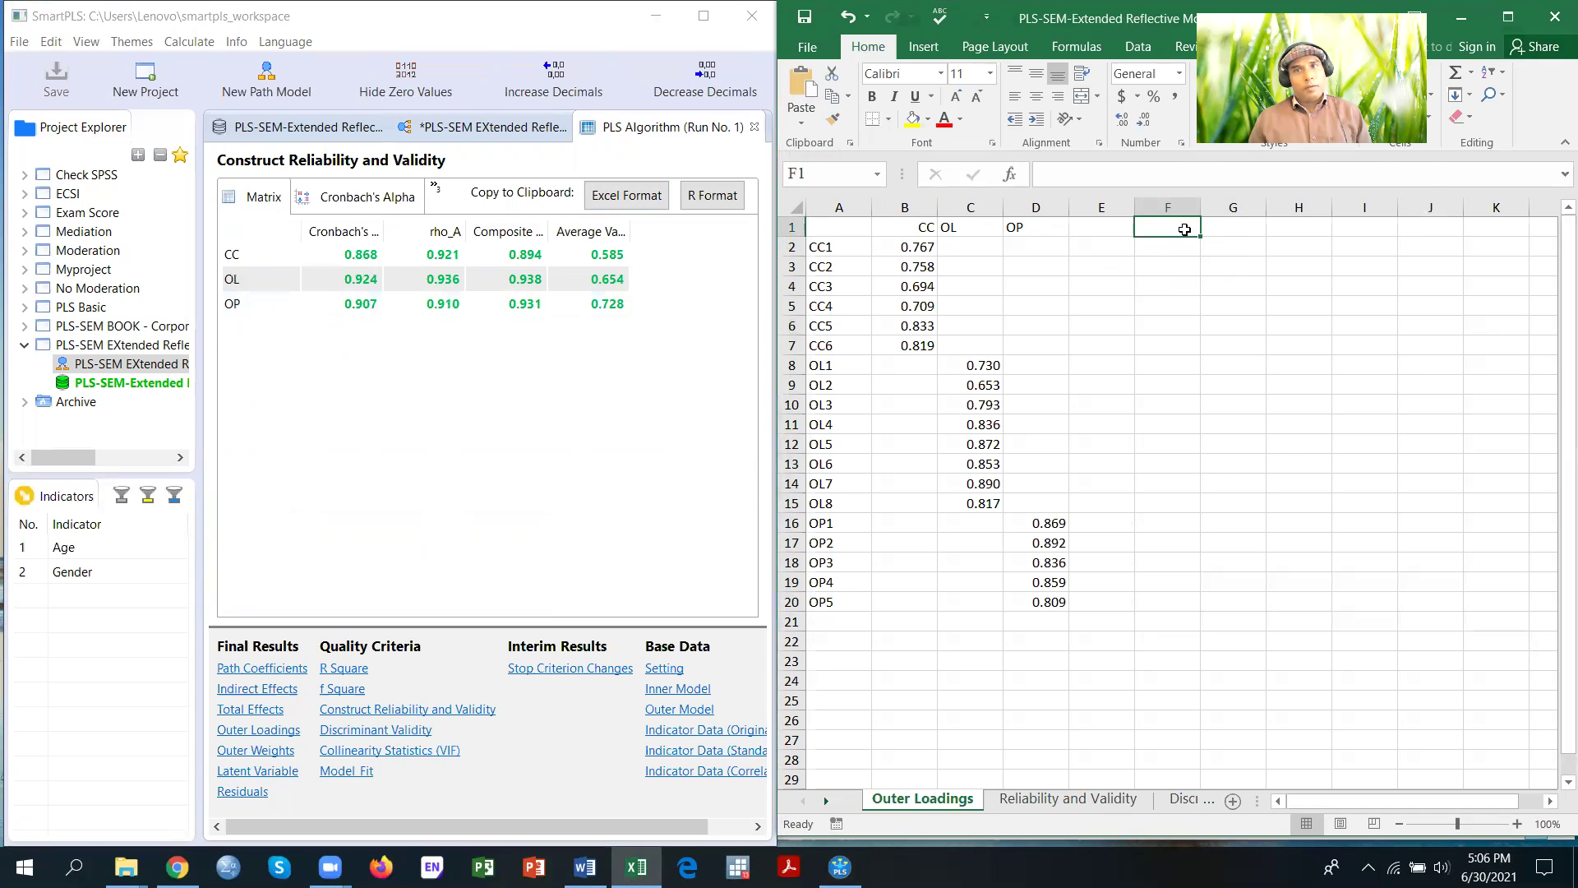
right_click(1189, 235)
left_click(1225, 320)
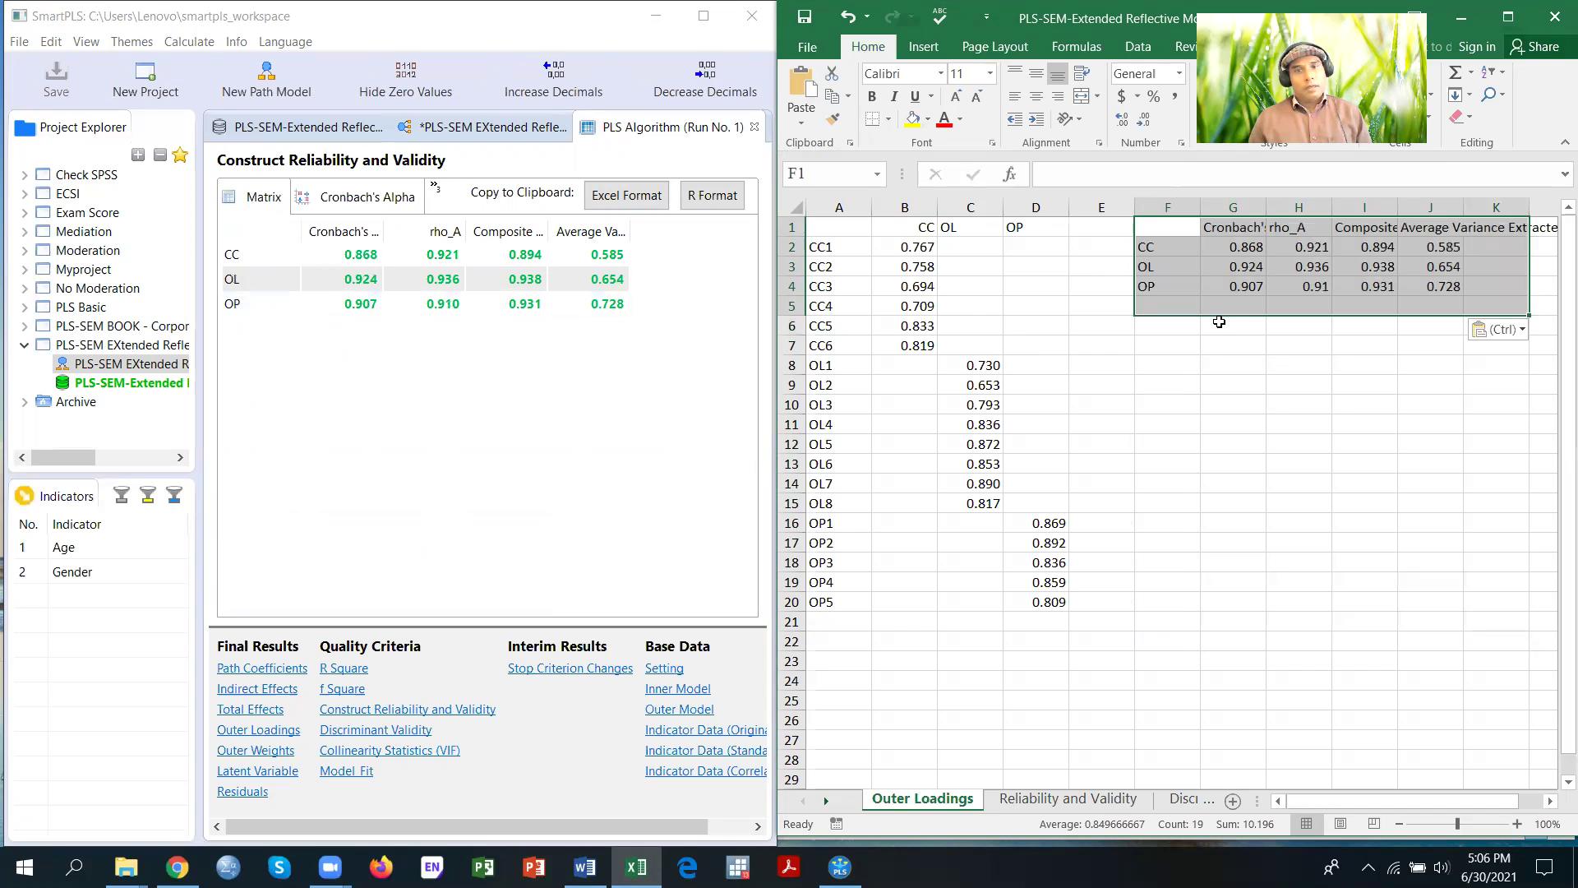
Remove the pasted reliability and validity block from the Outer Loadings sheet and reselect cell F1
right_click(1181, 234)
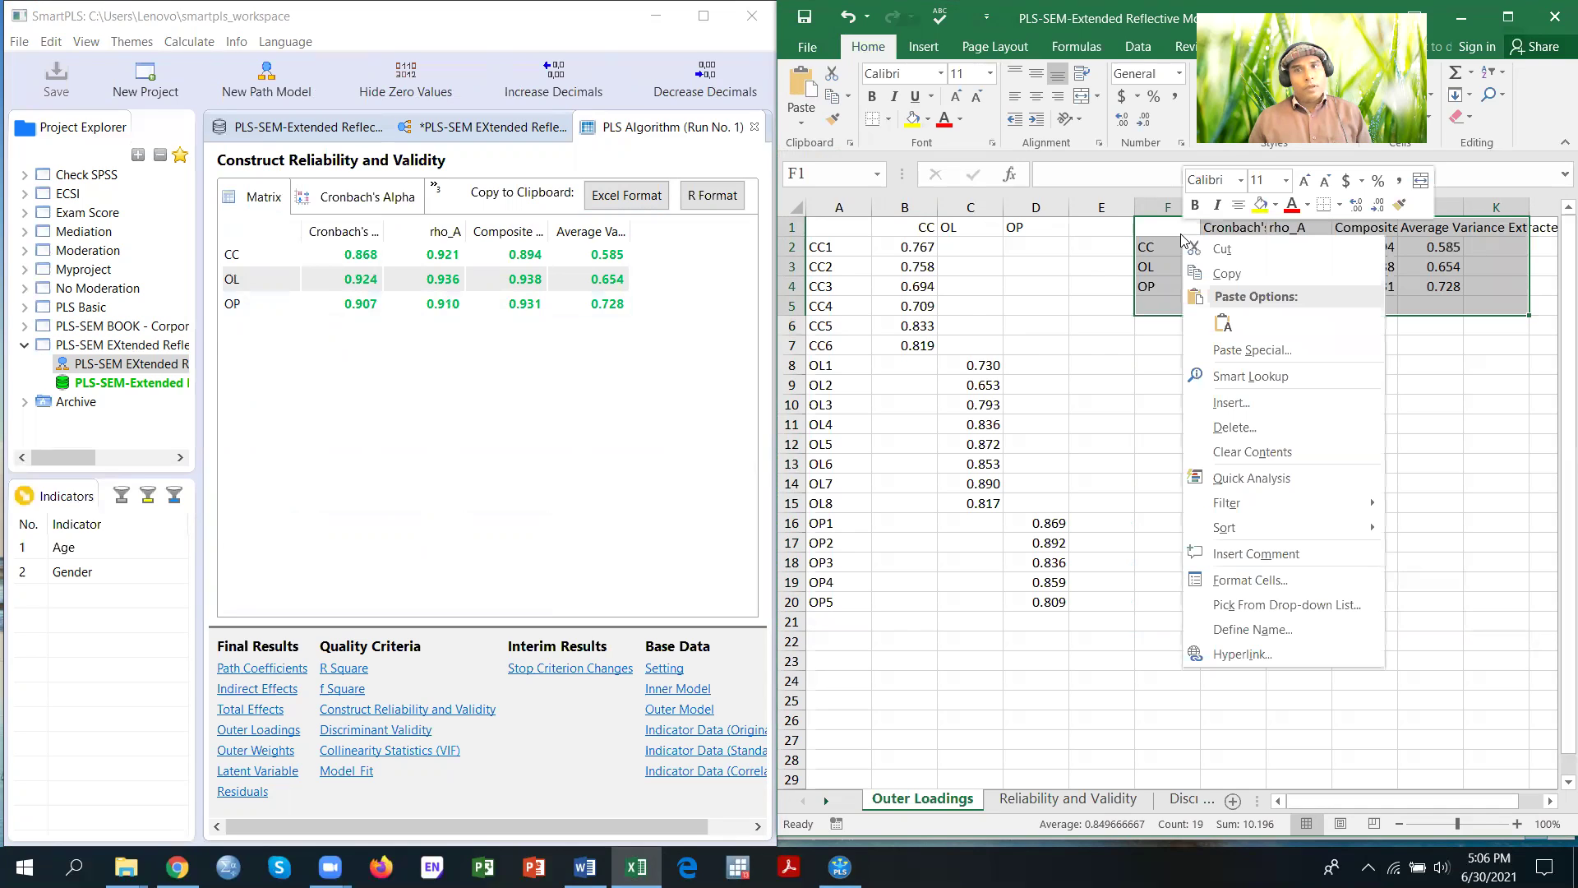
left_click(1221, 423)
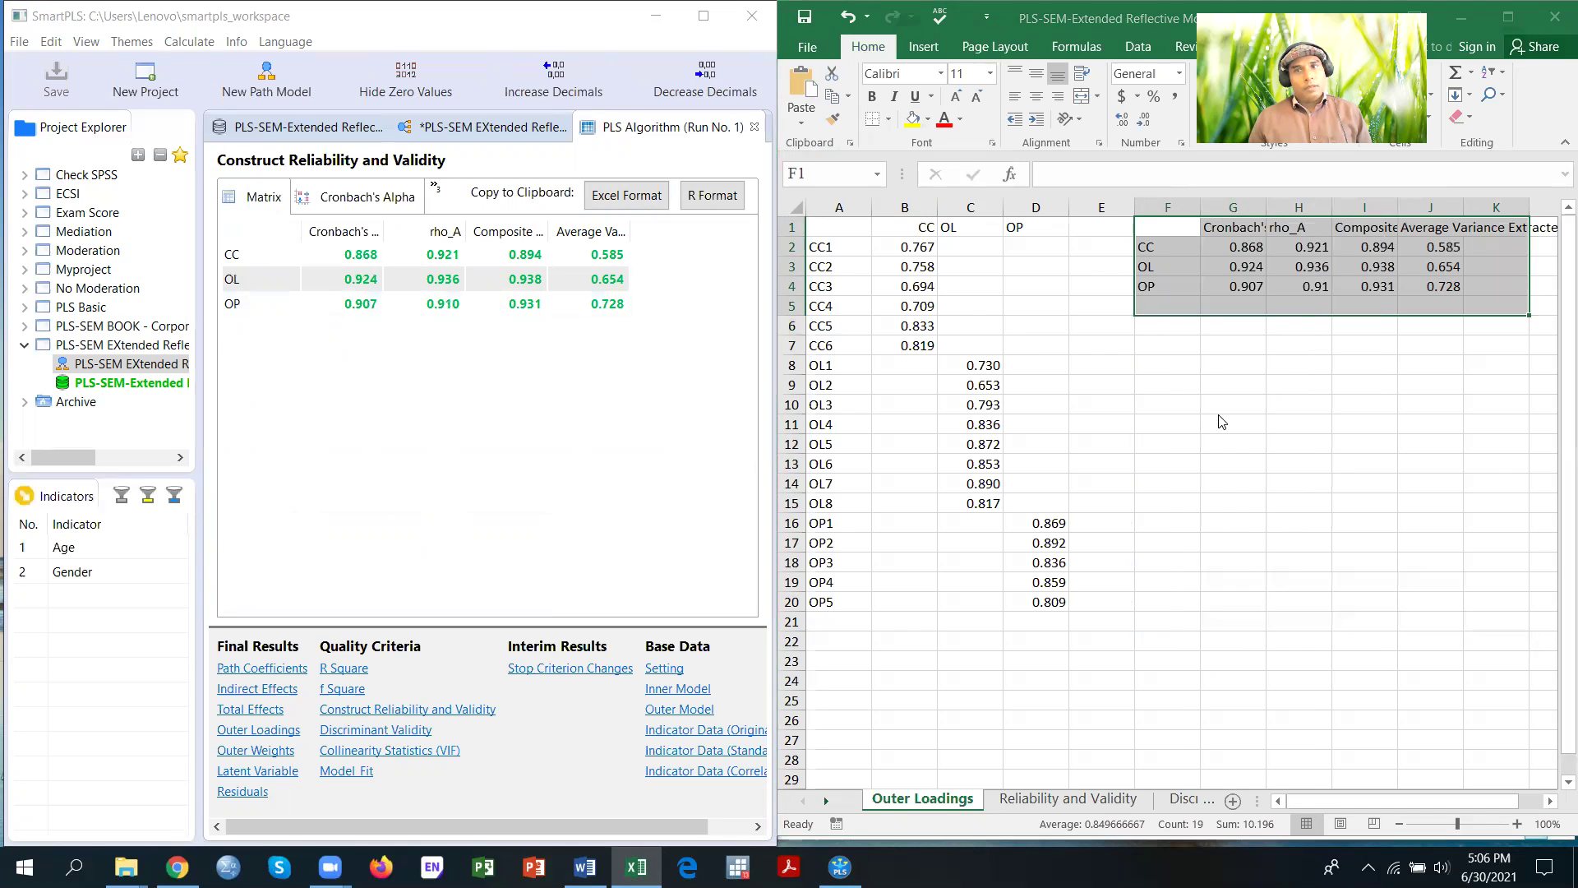
left_click(1168, 469)
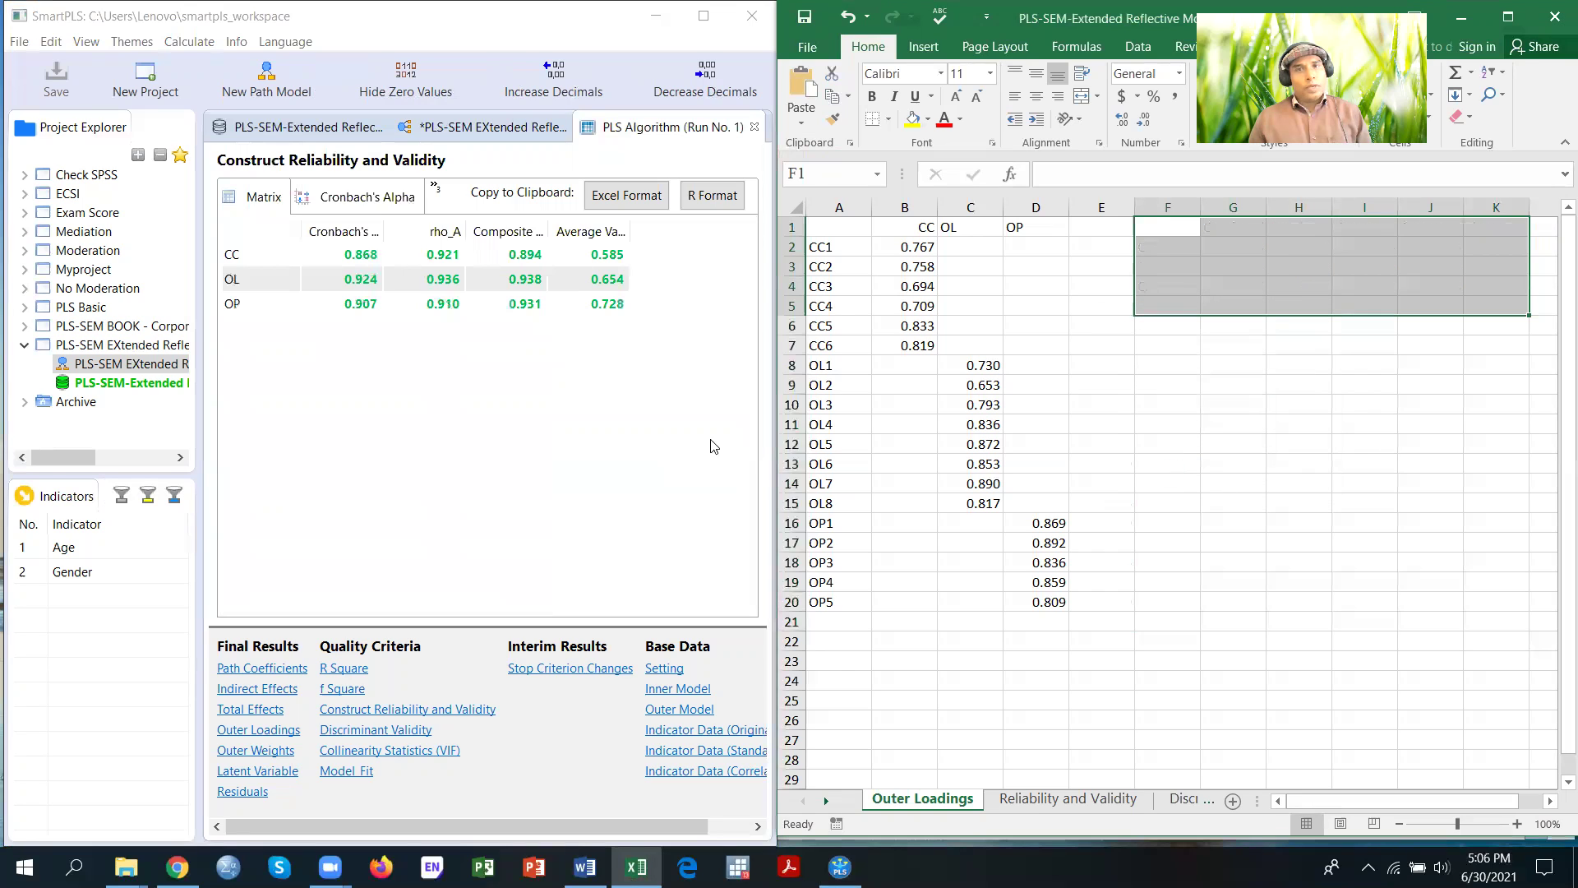
left_click(1167, 229)
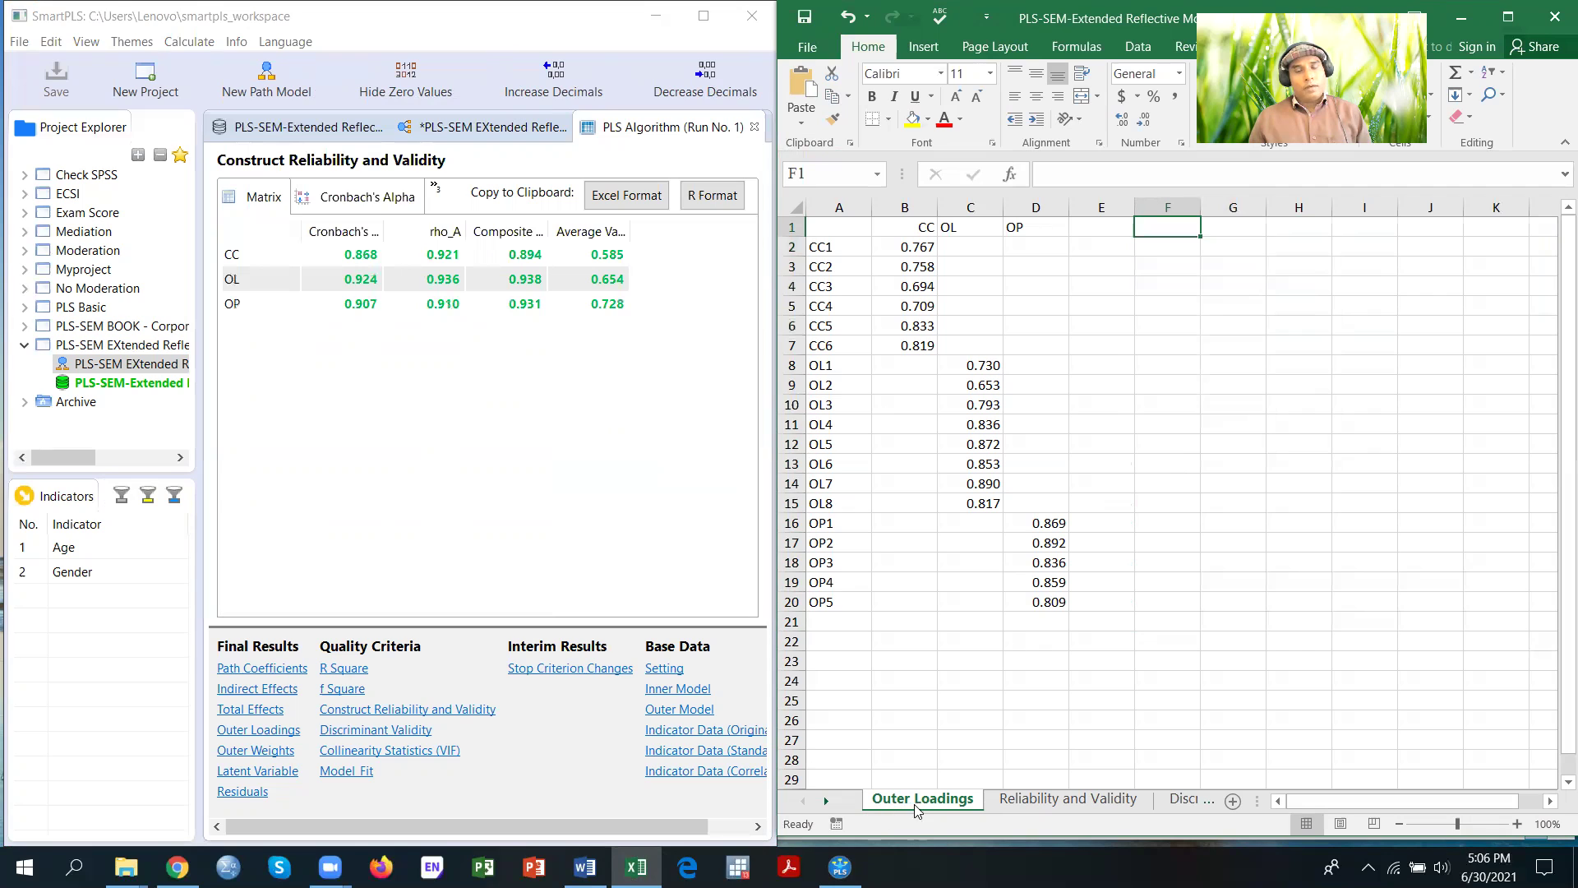
Review the workbook's Reliability and Validity, Fornell-Larcker, Cross loadings and HTMT Ratio sheets, and return to the first sheet names
left_click(1026, 805)
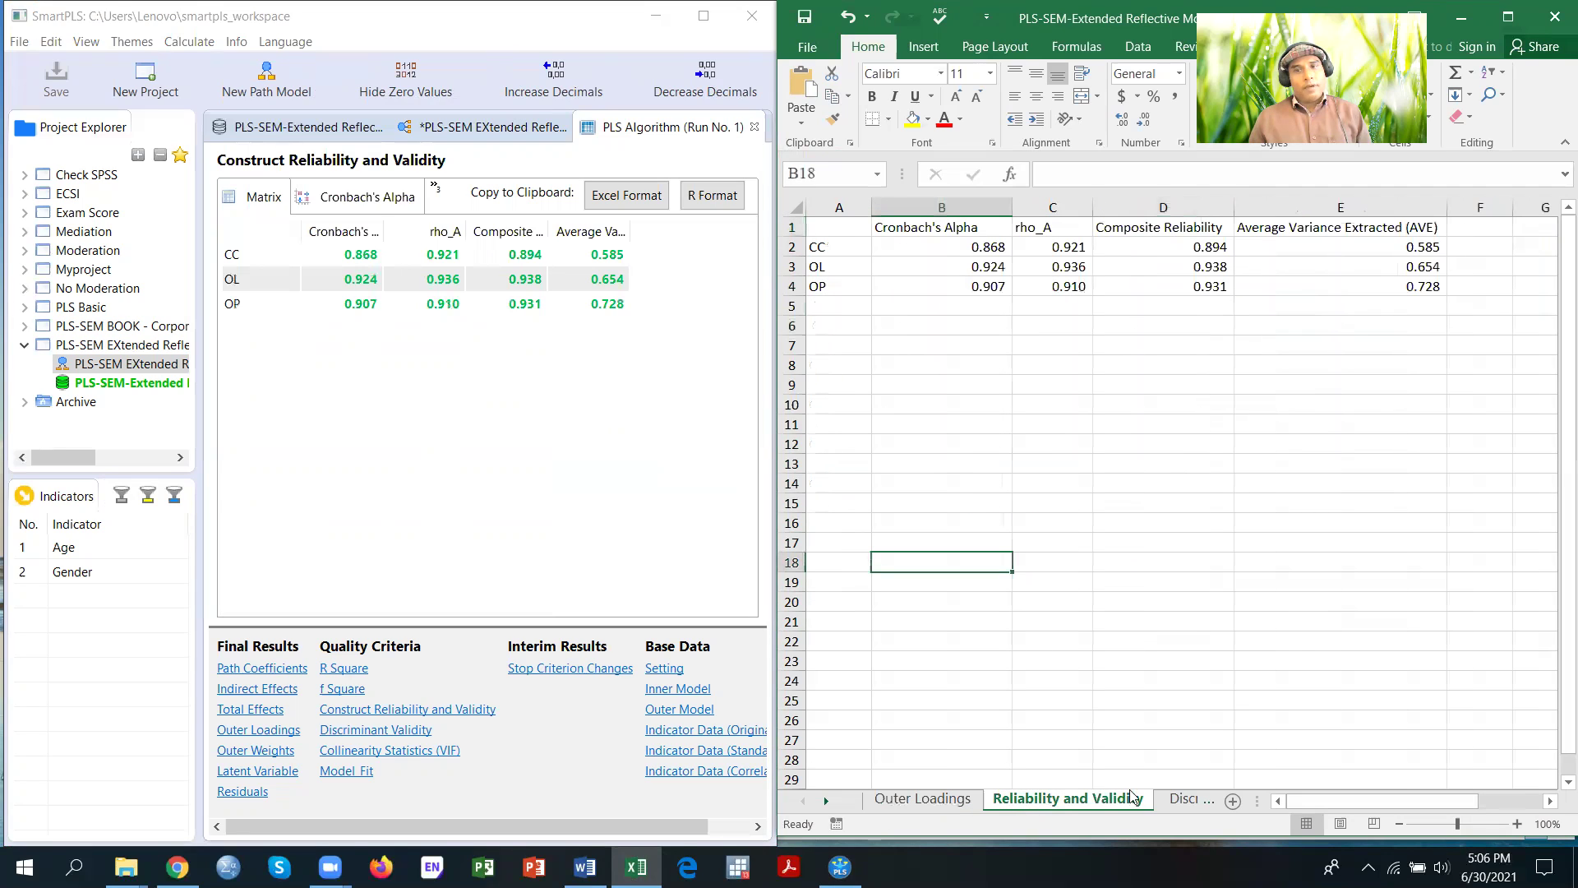
left_click(1179, 800)
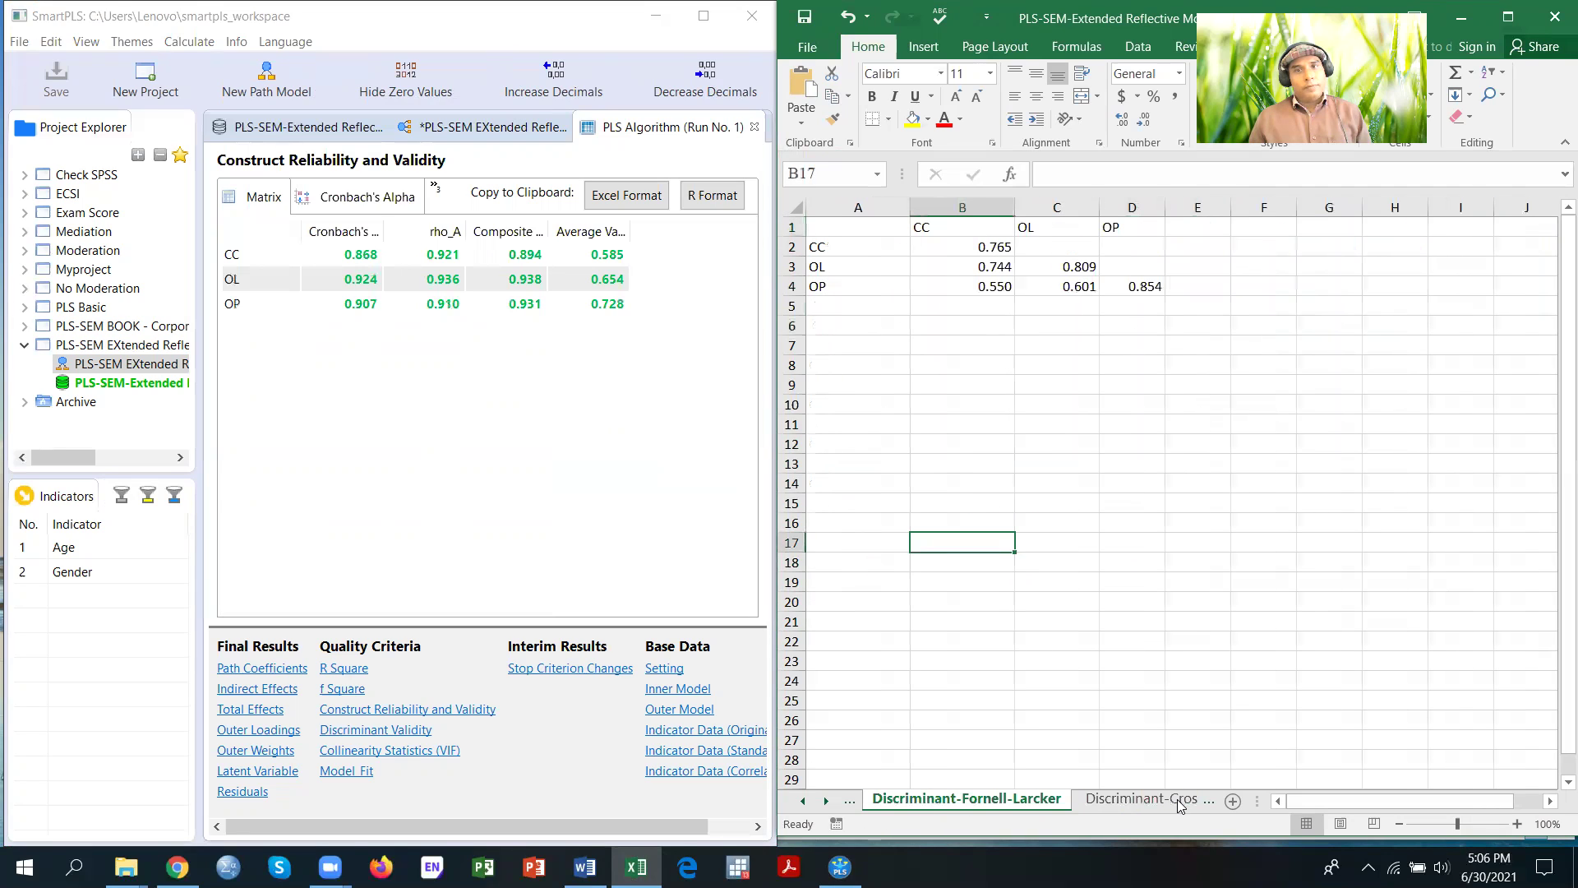
left_click(1108, 797)
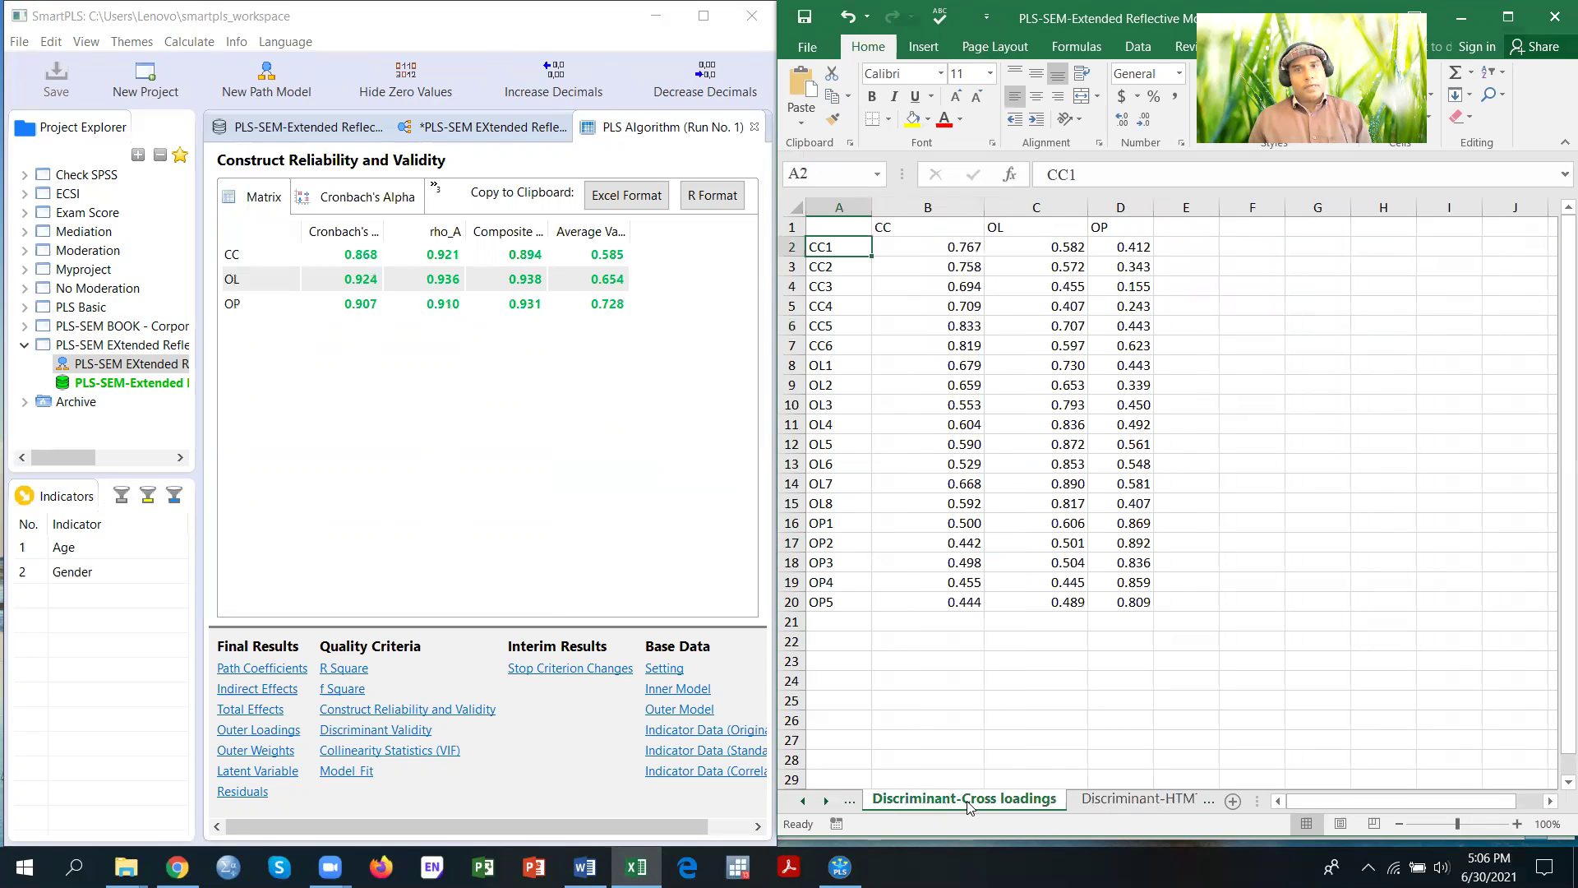
left_click(1085, 801)
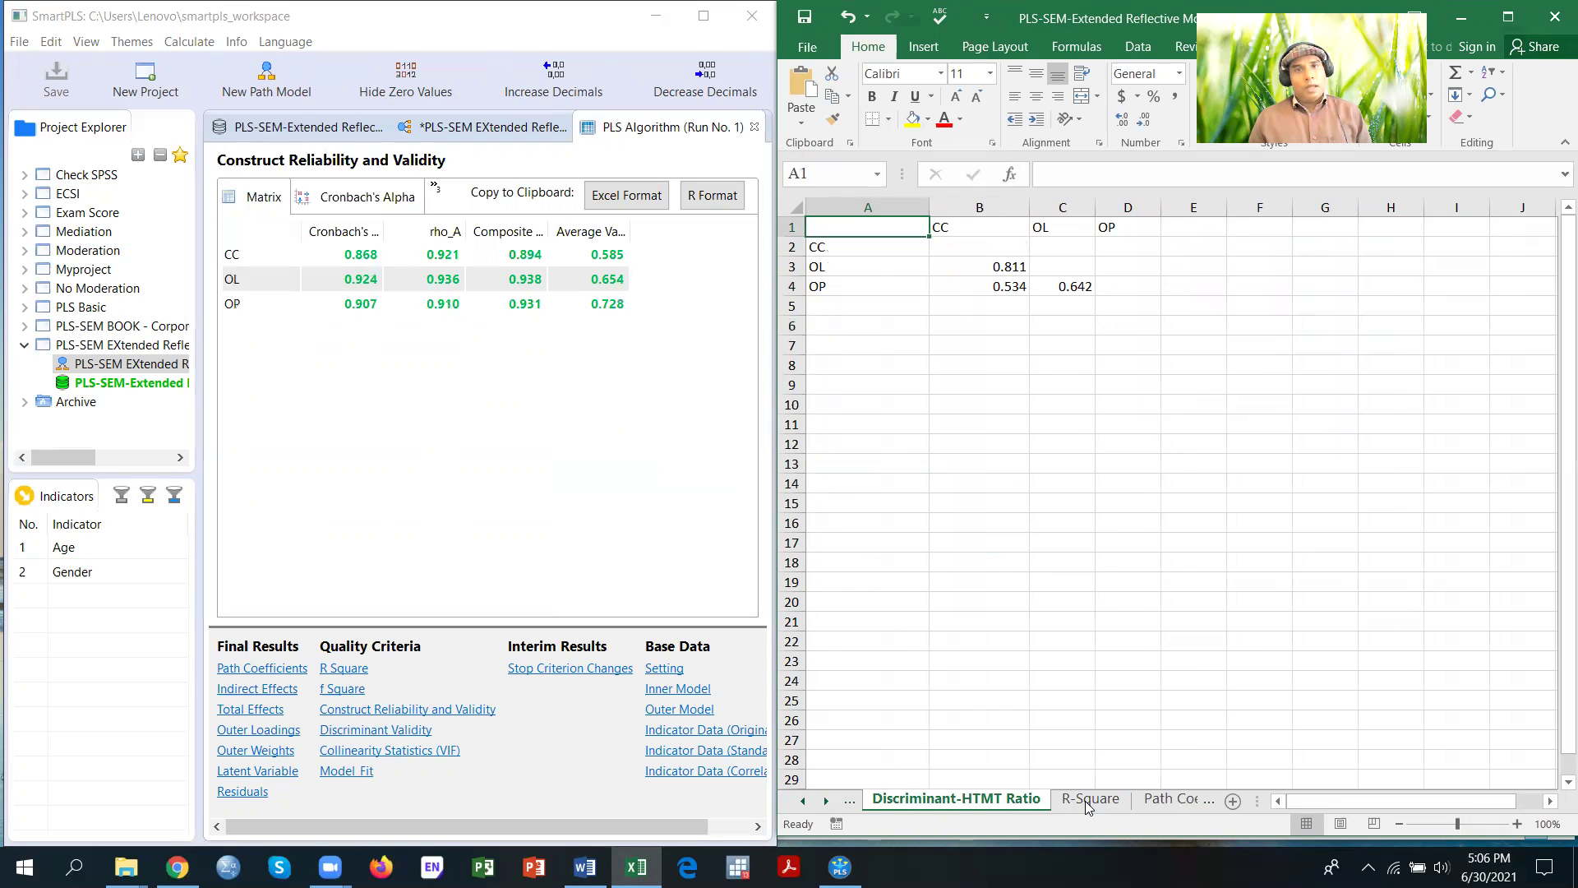
left_click(804, 800)
left_click(805, 802)
left_click(805, 802)
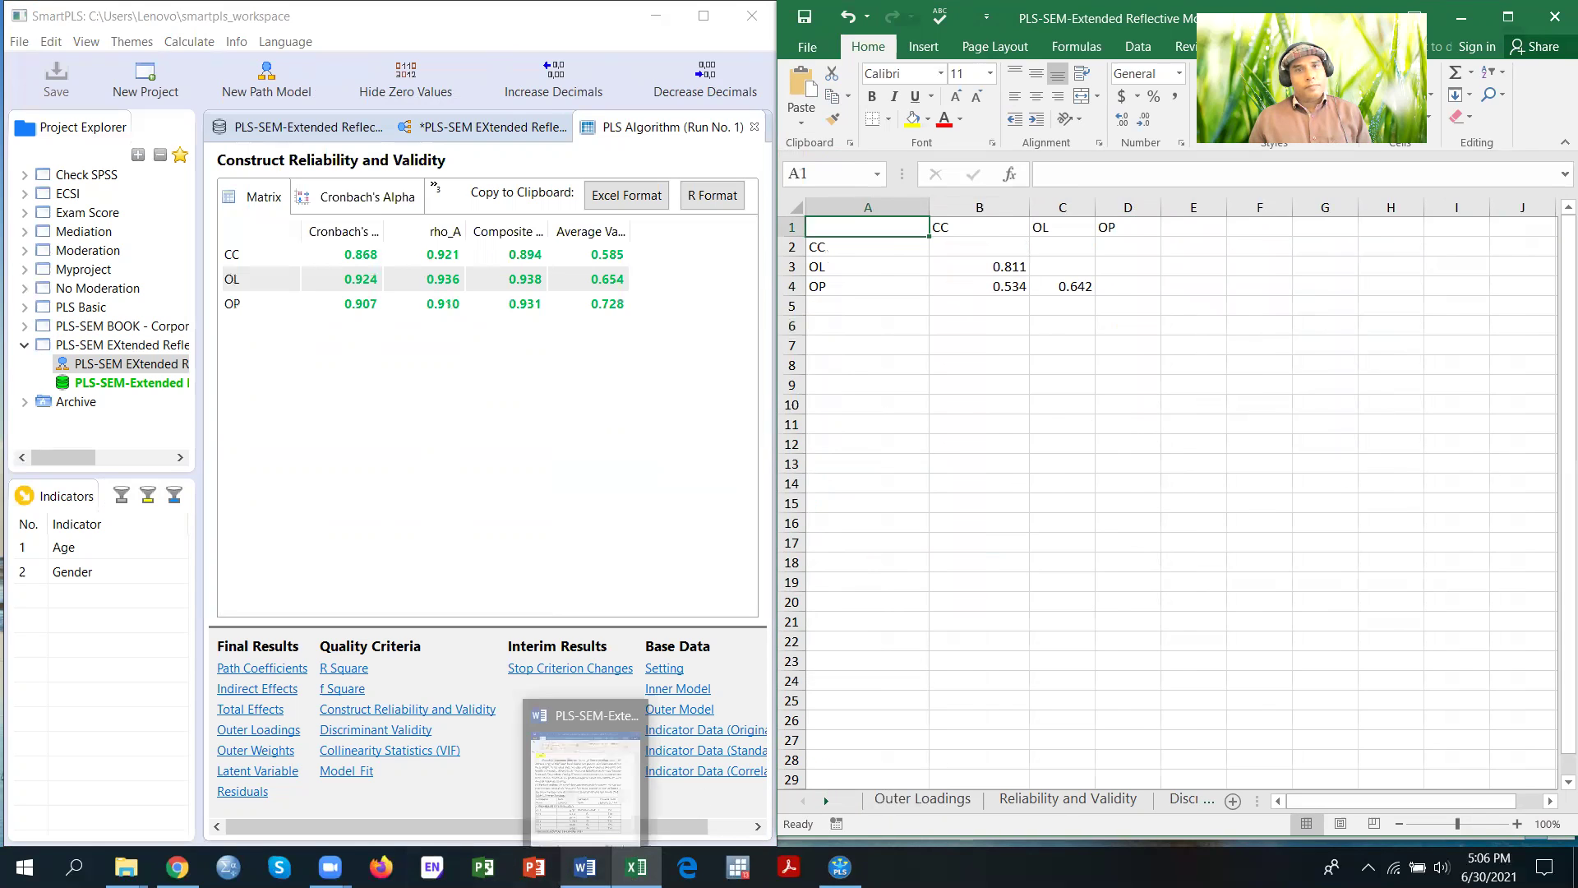
Switch to the Word guide and compare its Table 1.1 Factor Loadings with the Outer Loadings results in SmartPLS
left_click(585, 867)
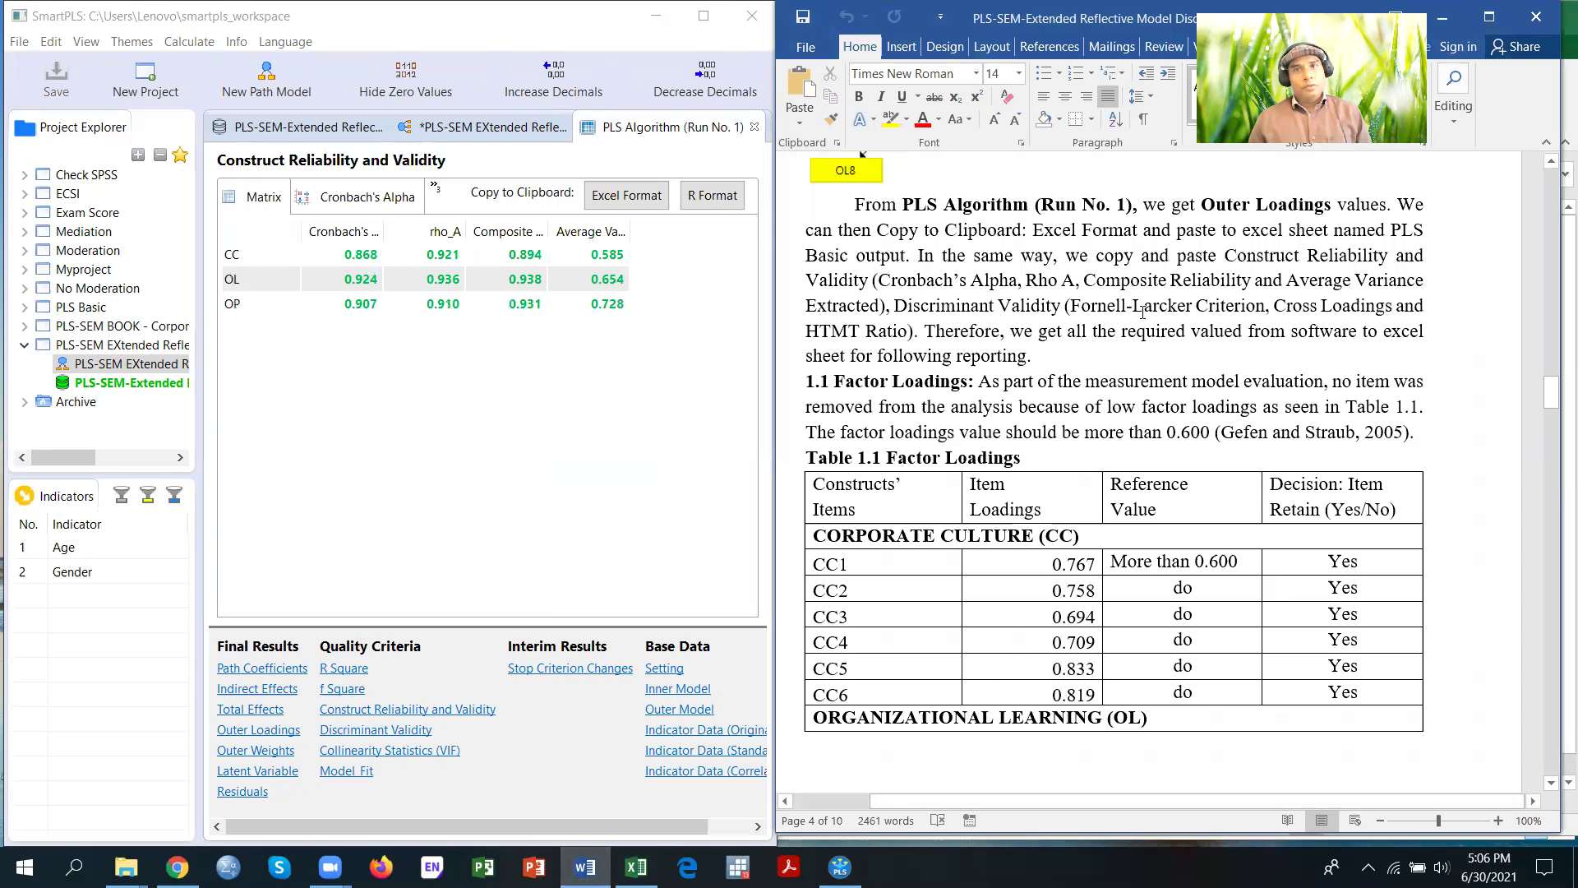
scroll(1142, 313, "down", 3)
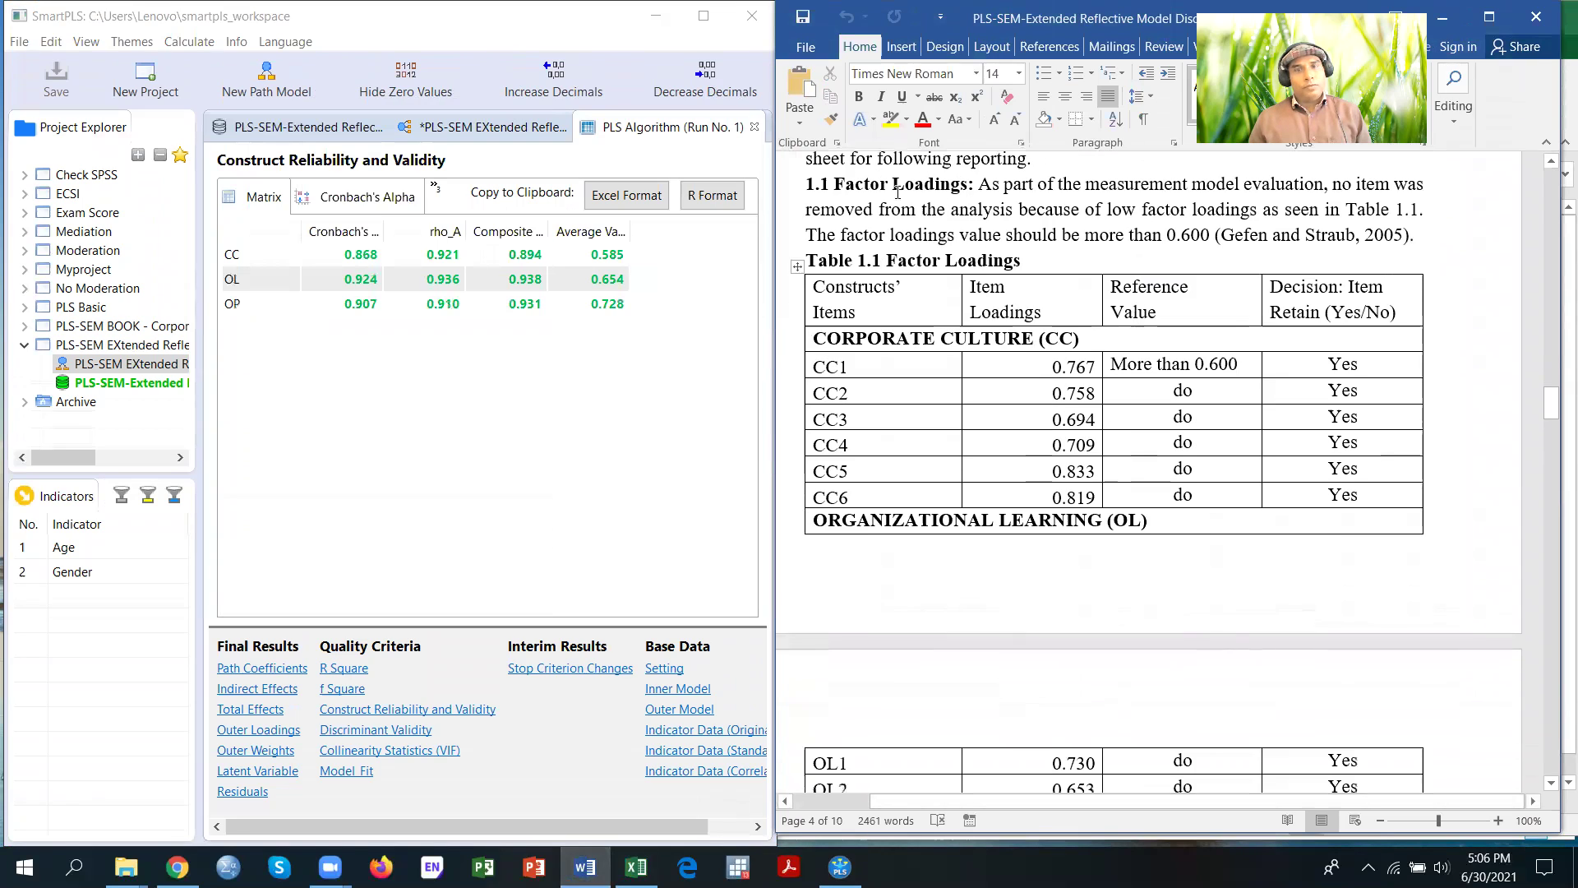
left_click(249, 731)
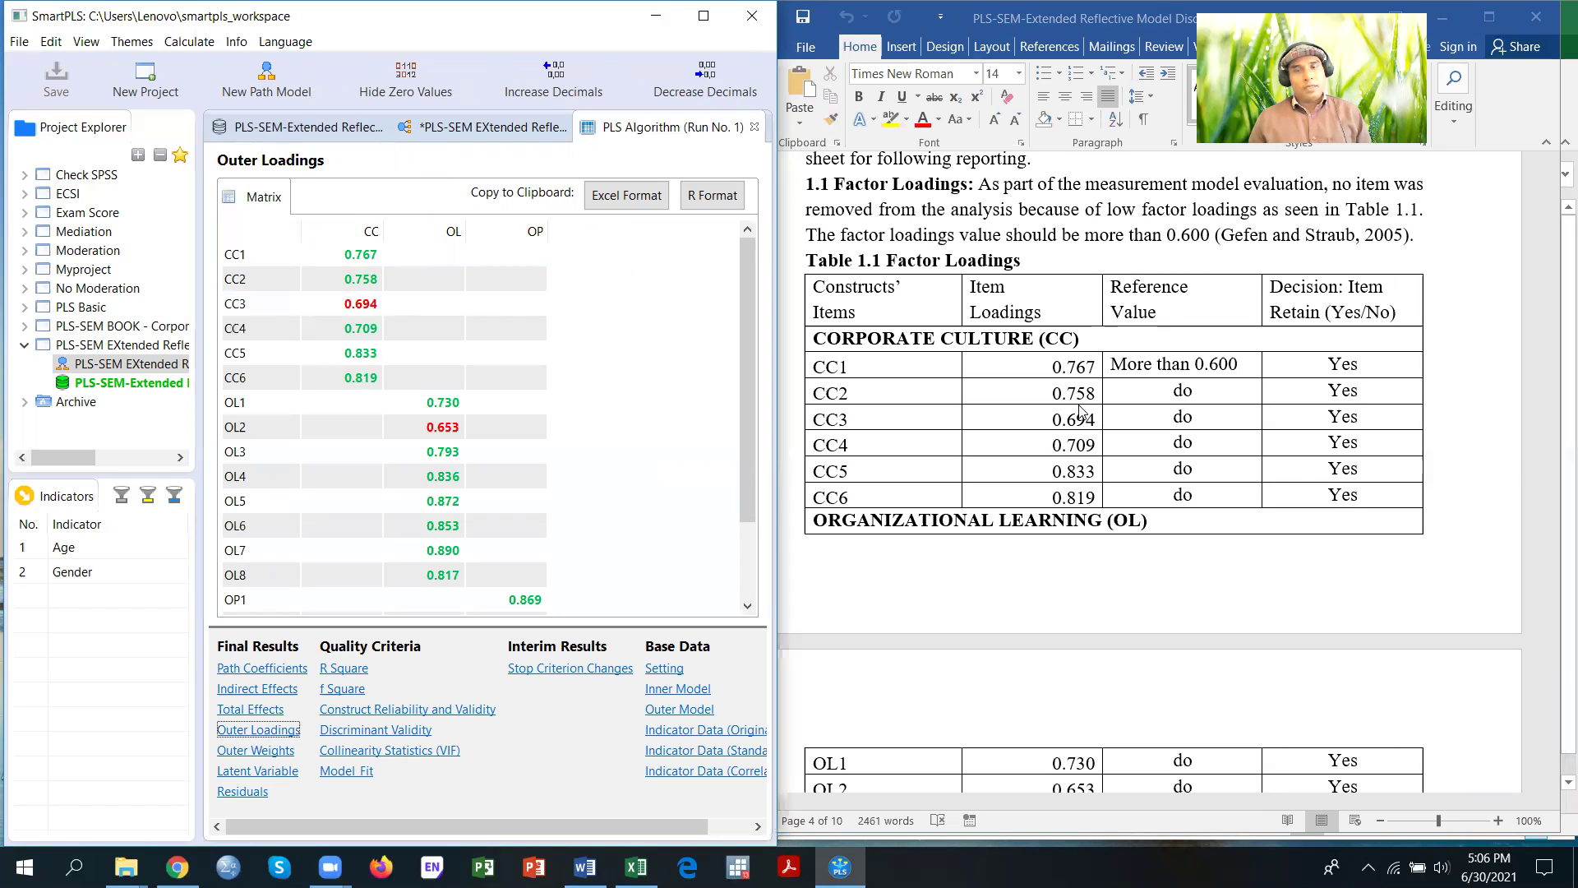
scroll(1095, 392, "down", 1)
scroll(1095, 392, "down", 5)
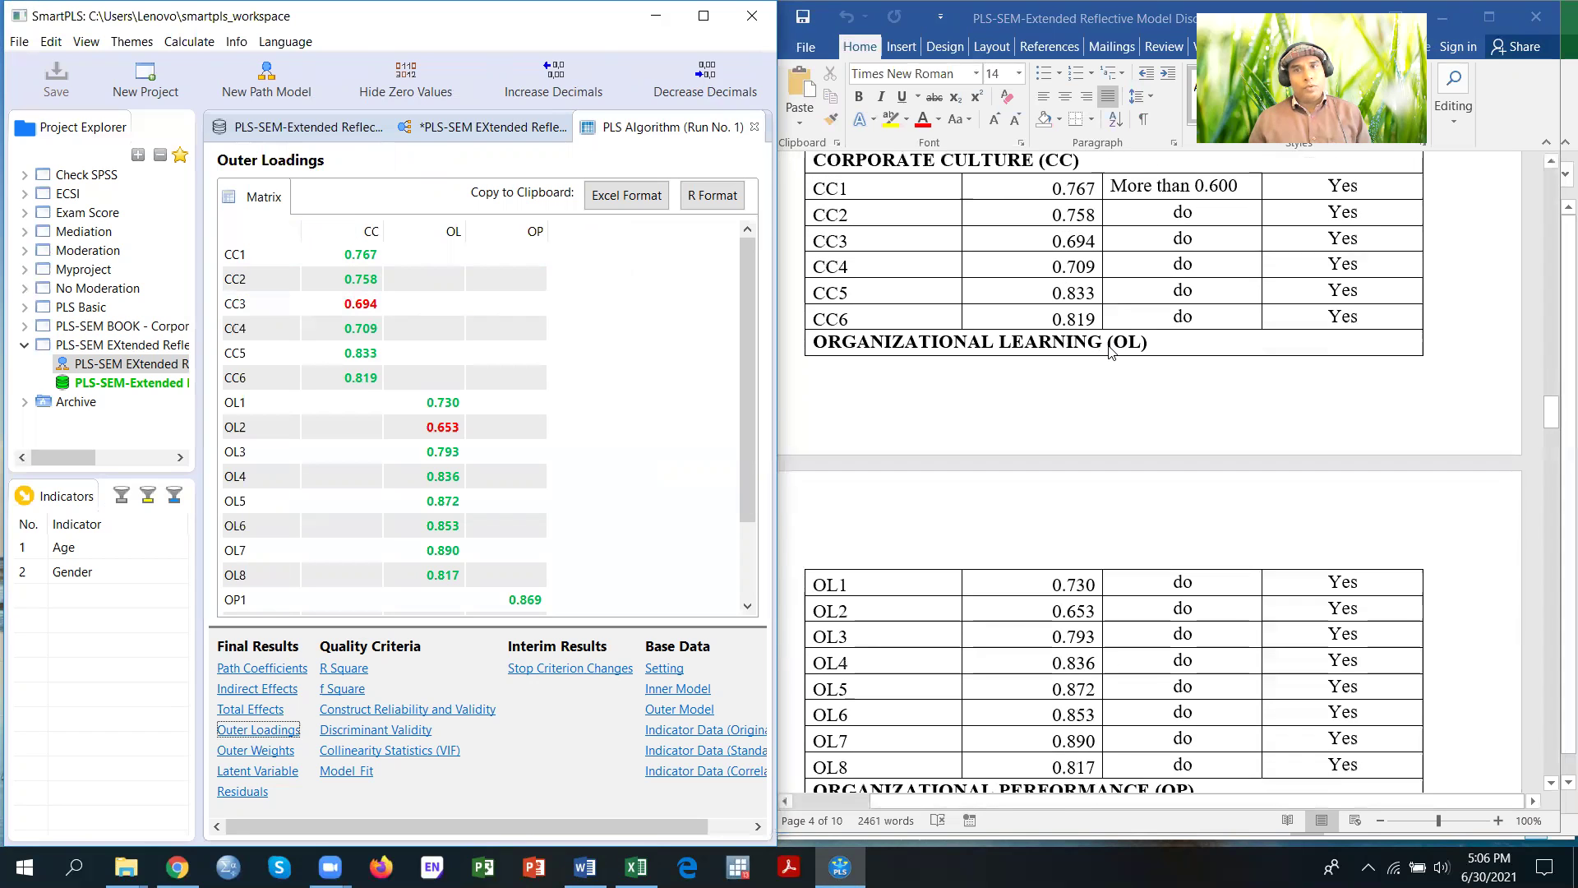
Go to the guide's Table 1.2 Construct Reliability and display the matching Construct Reliability and Validity results
scroll(1104, 359, "down", 5)
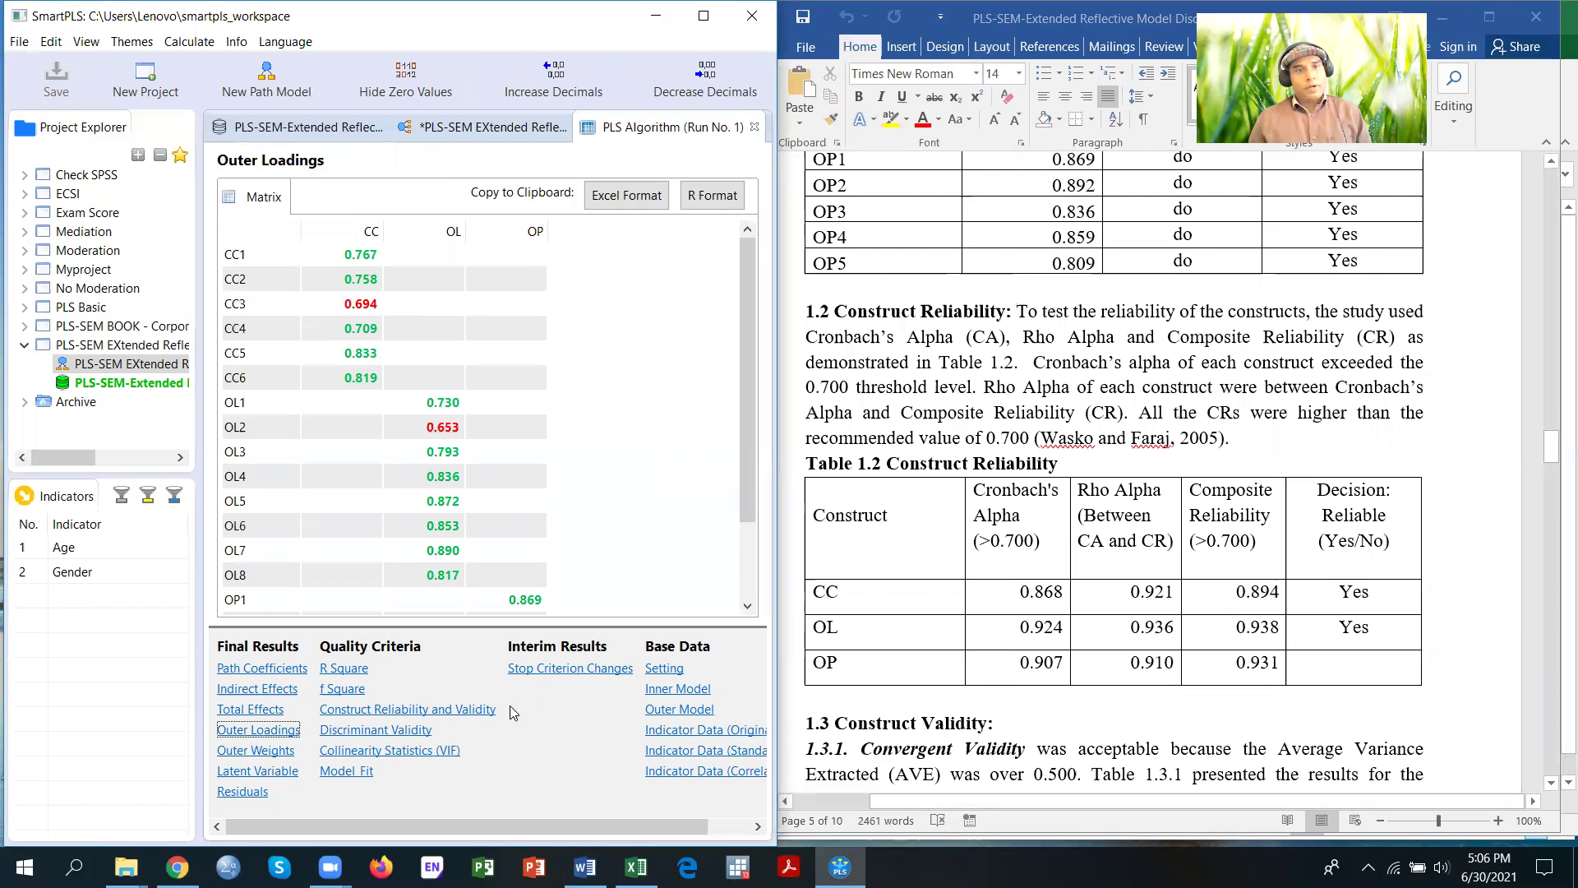
left_click(356, 711)
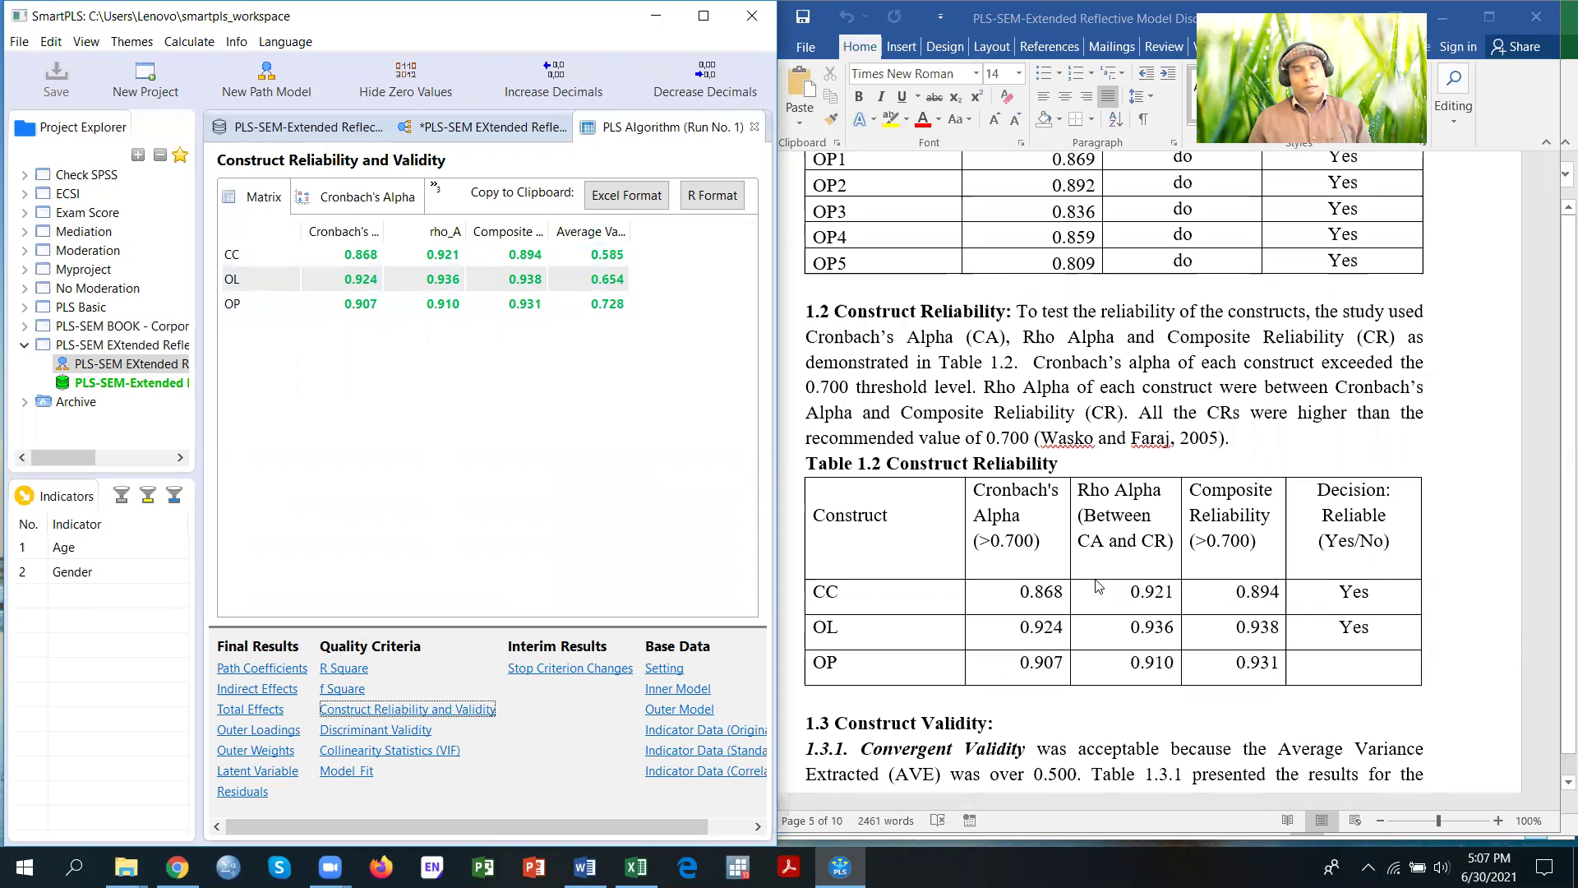
Compare the guide's Table 1.2 Construct Reliability and Table 1.3.1 Construct Convergent Validity with the displayed Construct Reliability and Validity results
scroll(1106, 573, "down", 2)
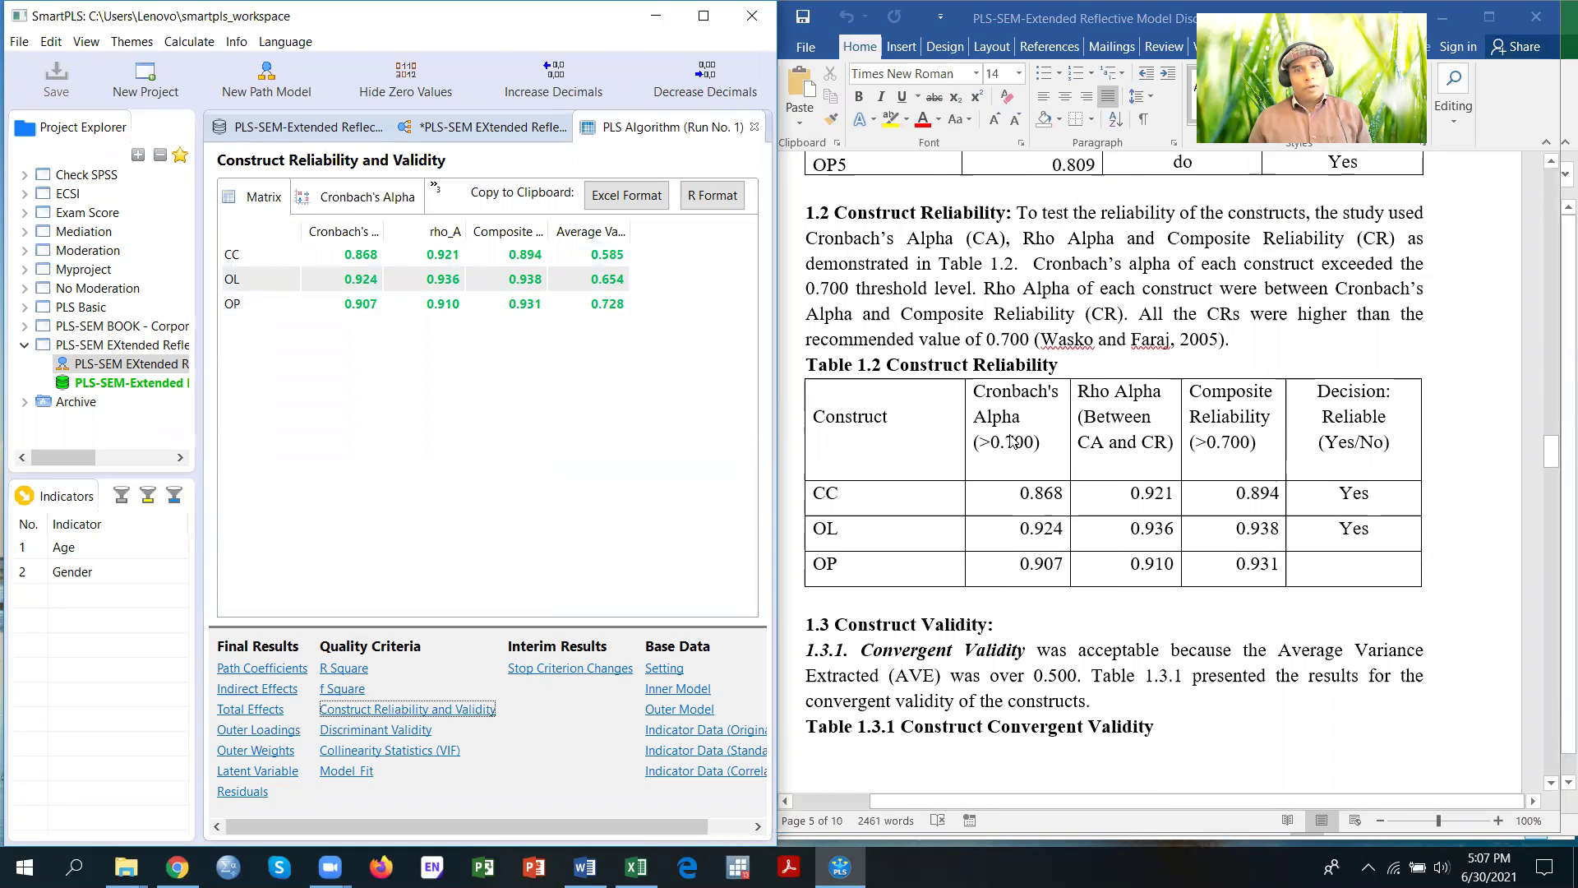
scroll(1009, 584, "down", 7)
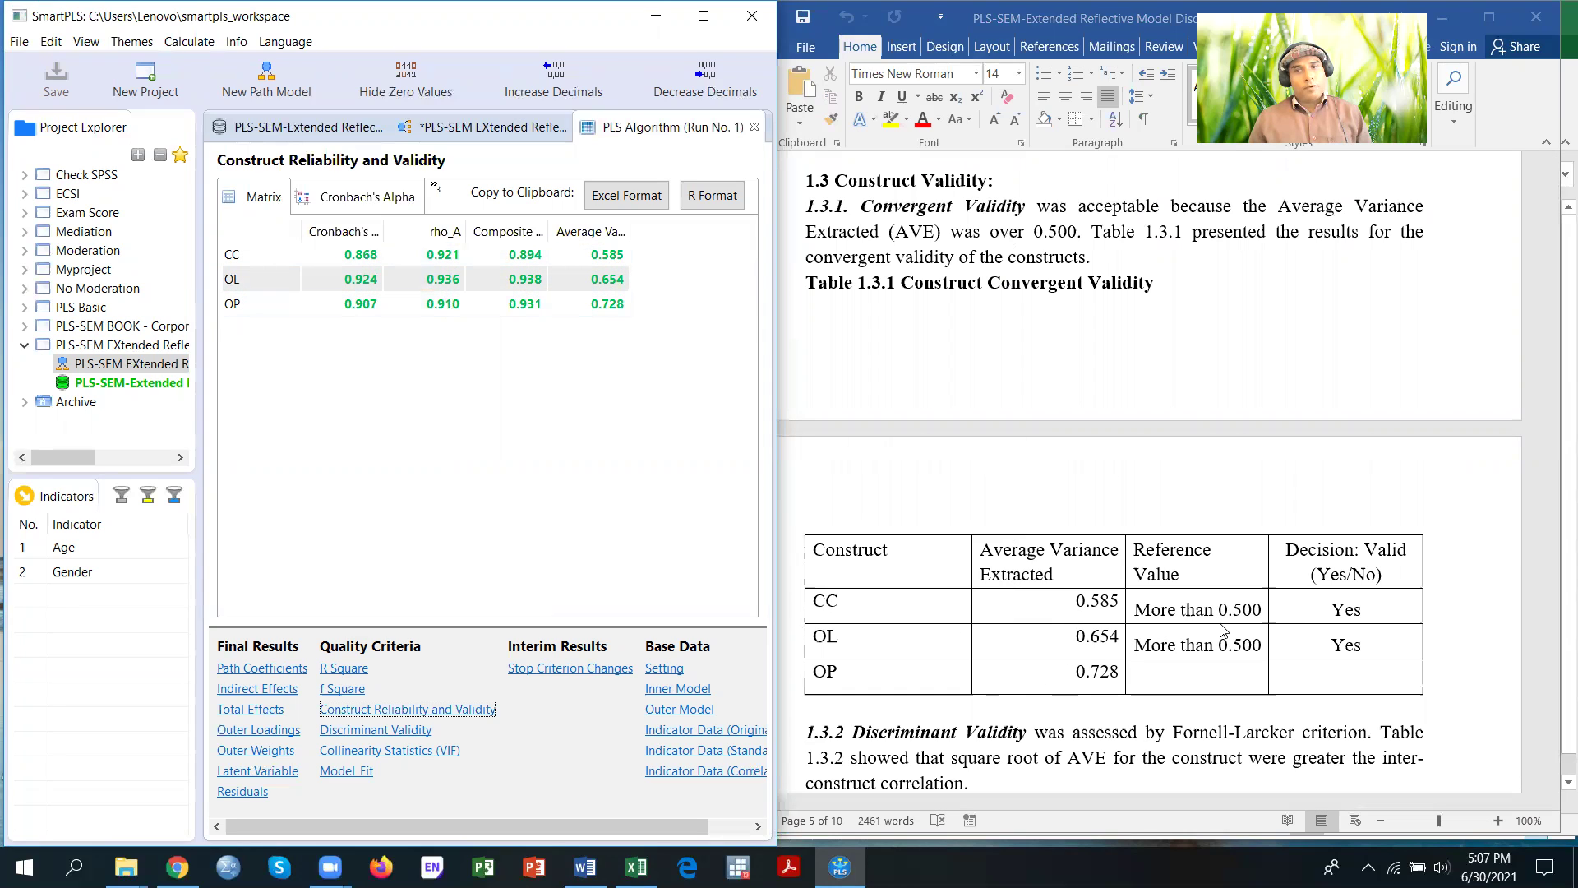
scroll(1200, 629, "down", 5)
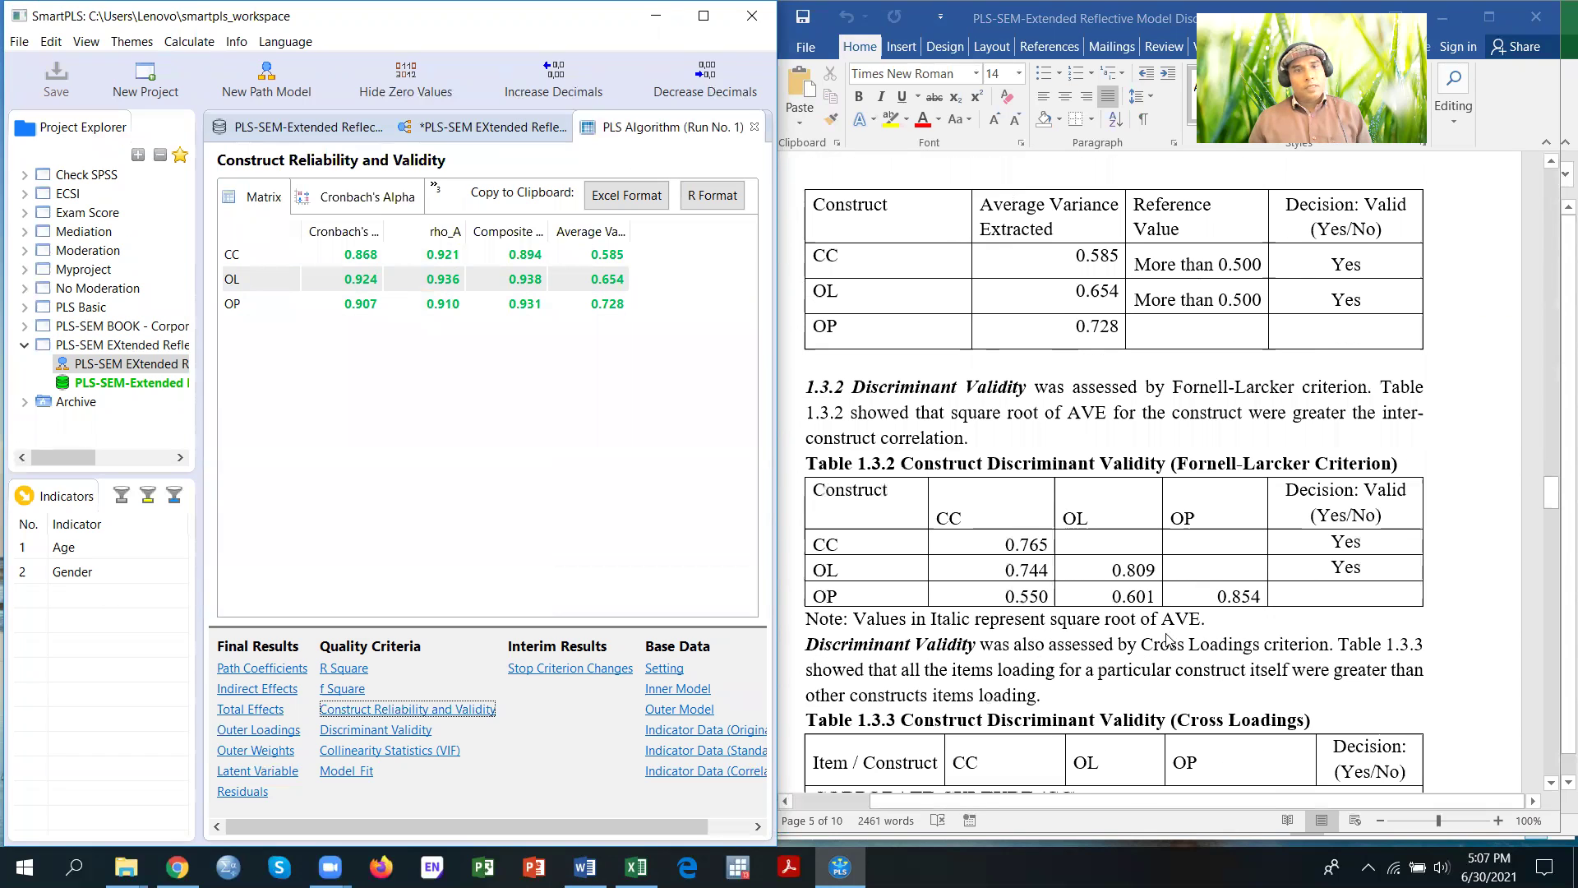
Display the Discriminant Validity results for the Fornell-Larcker Criterion and compare them with the guide's Table 1.3.2
left_click(395, 734)
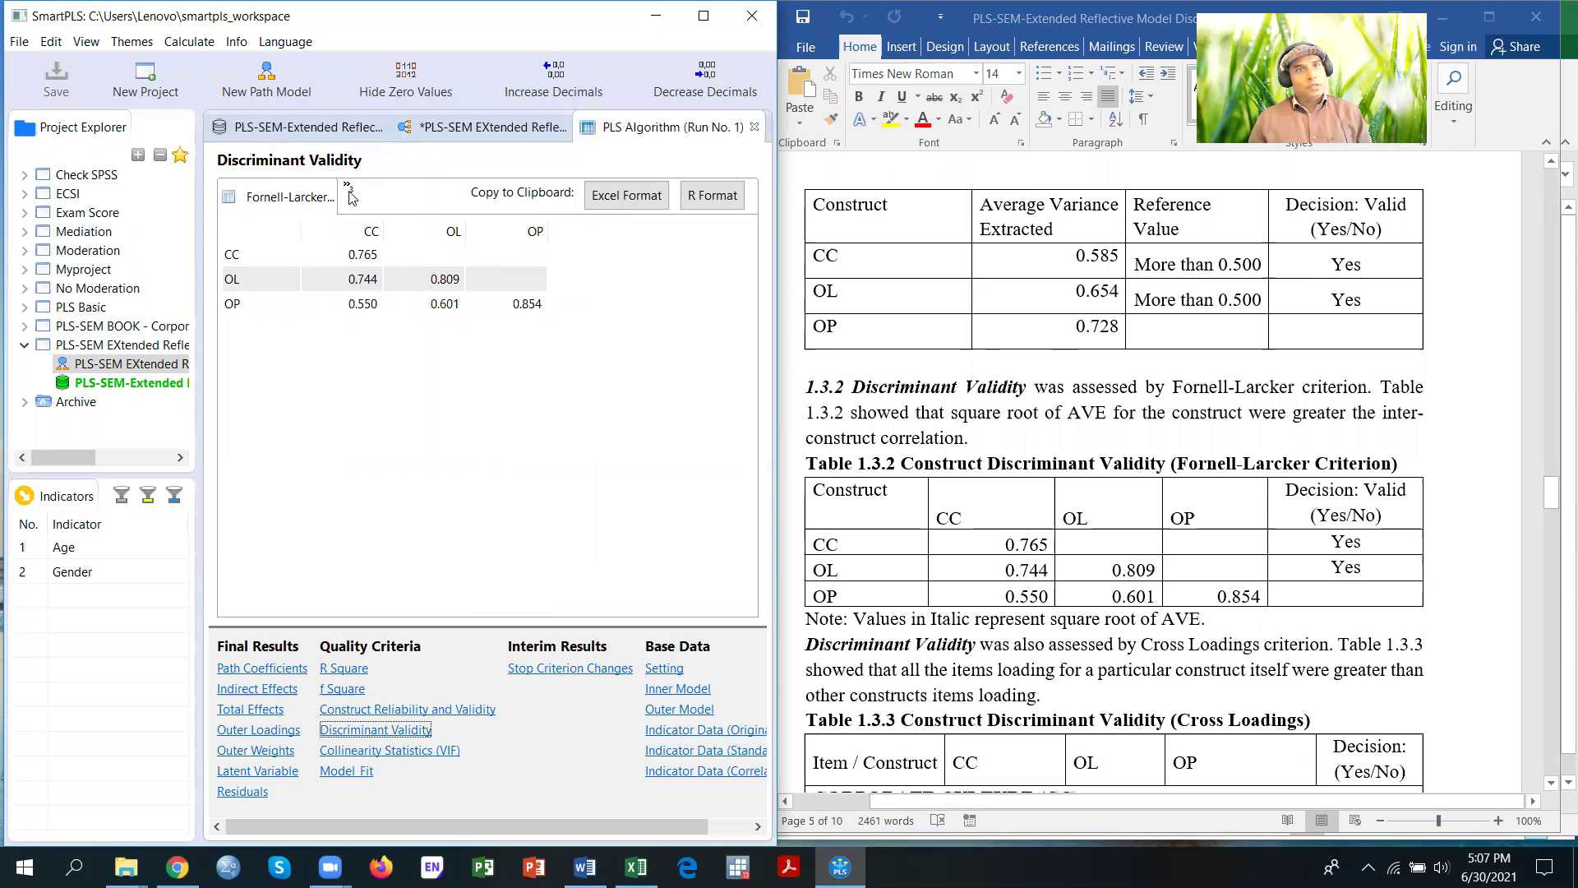
left_click(348, 189)
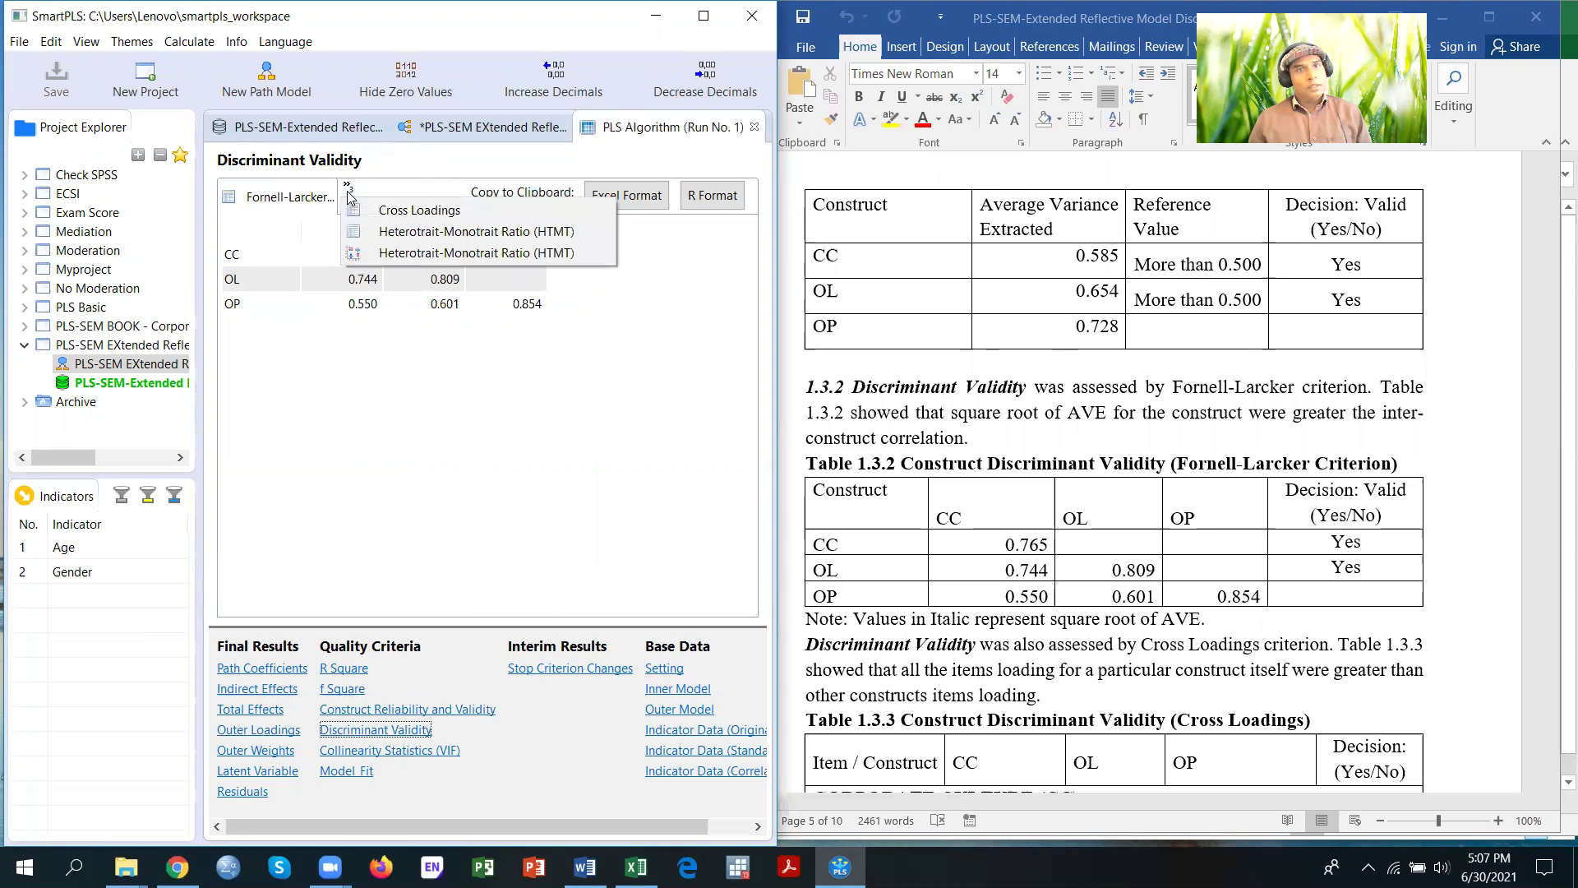
left_click(402, 212)
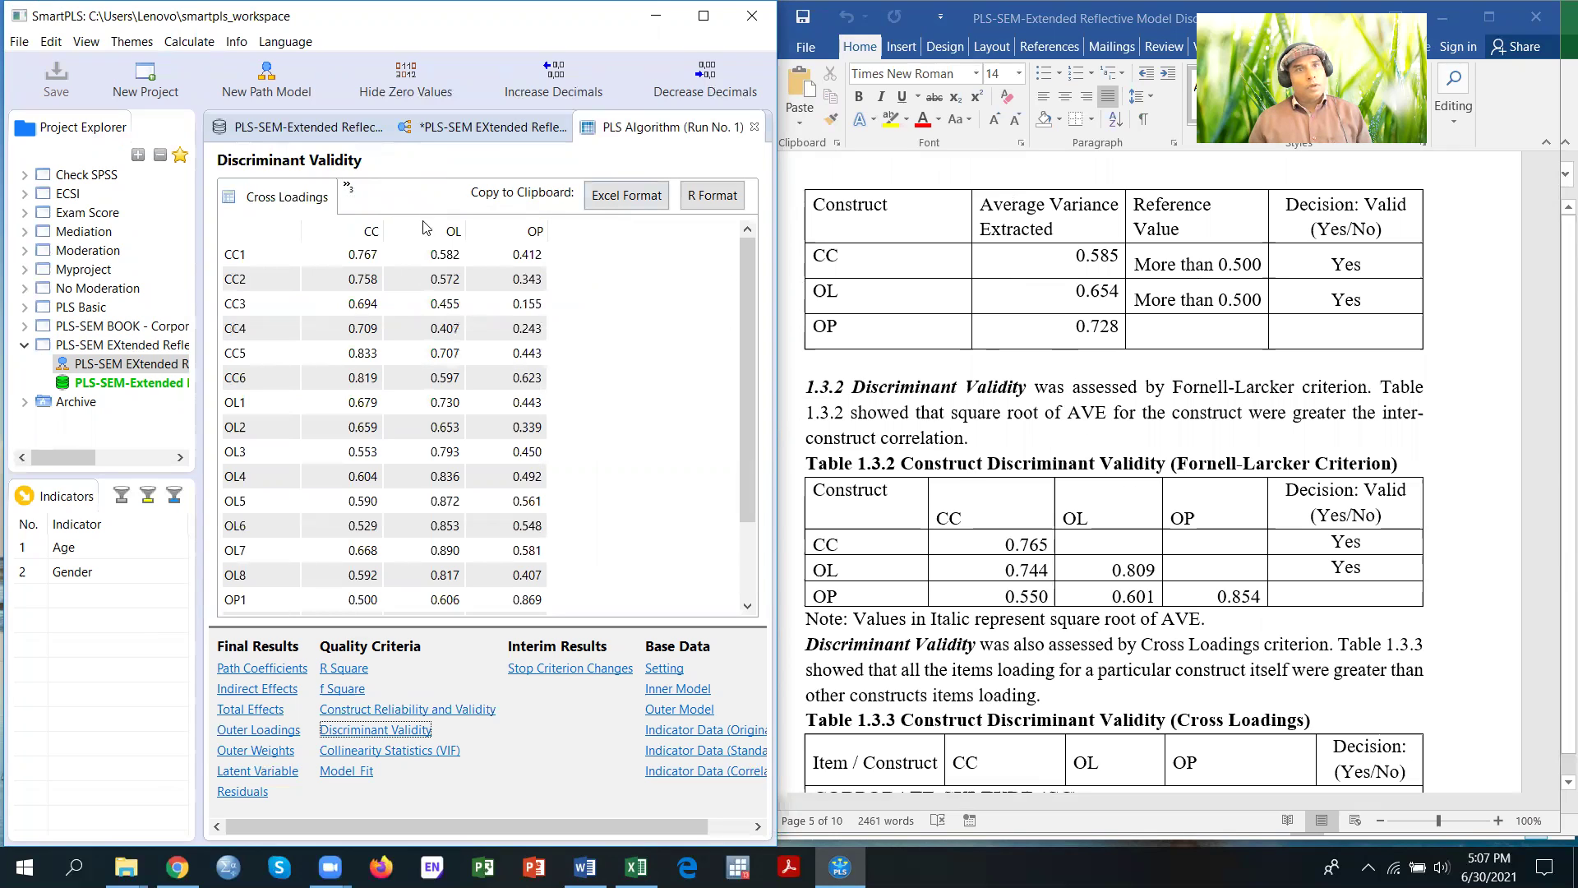
left_click(349, 190)
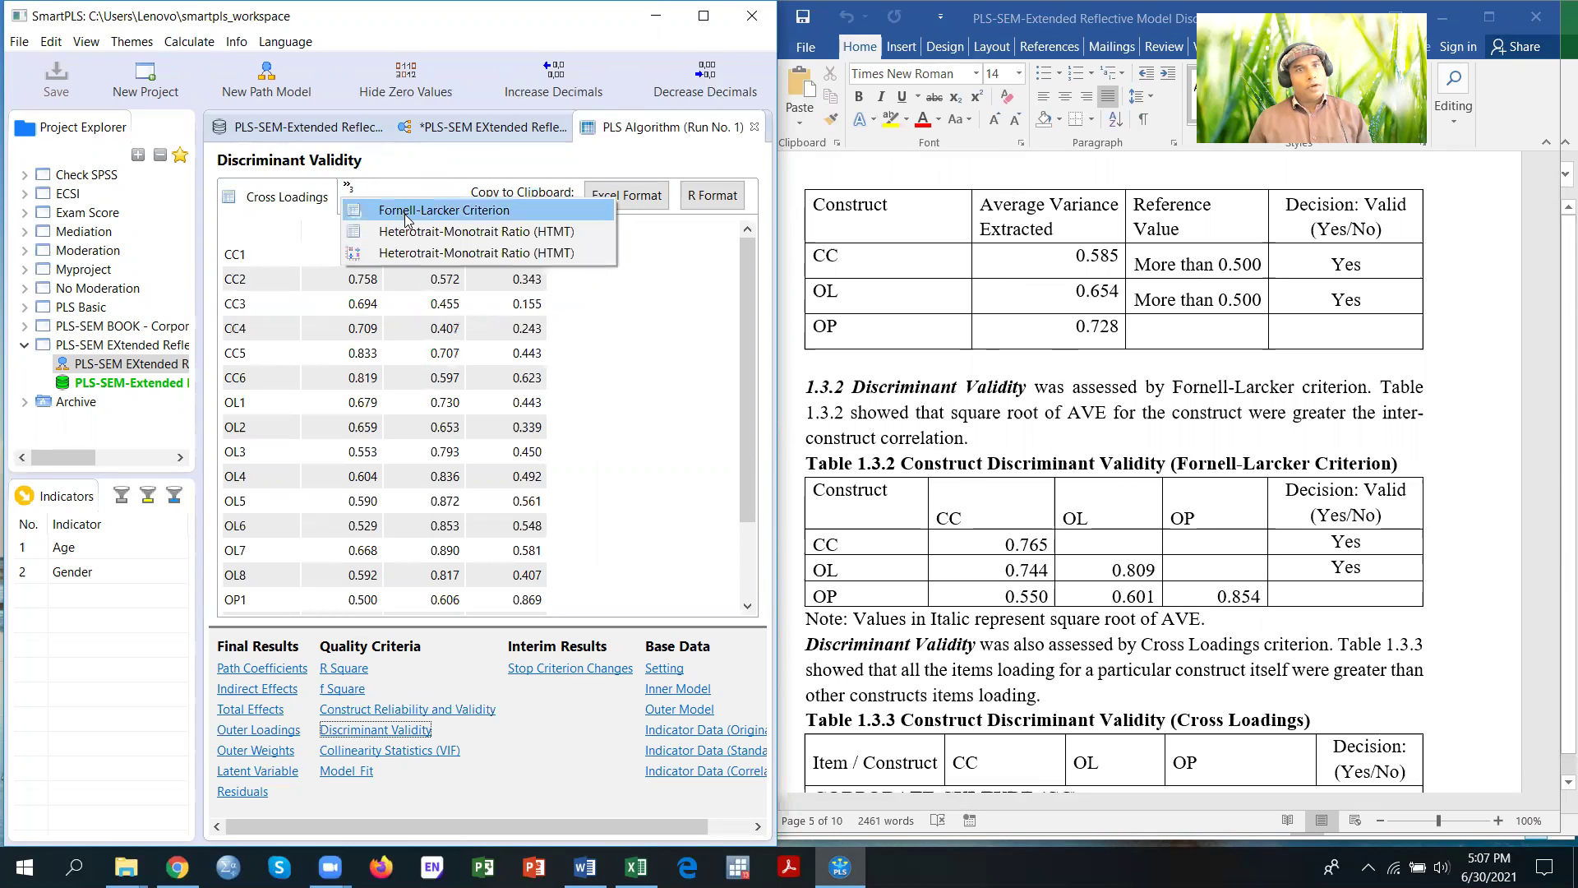
left_click(407, 214)
scroll(1159, 658, "down", 3)
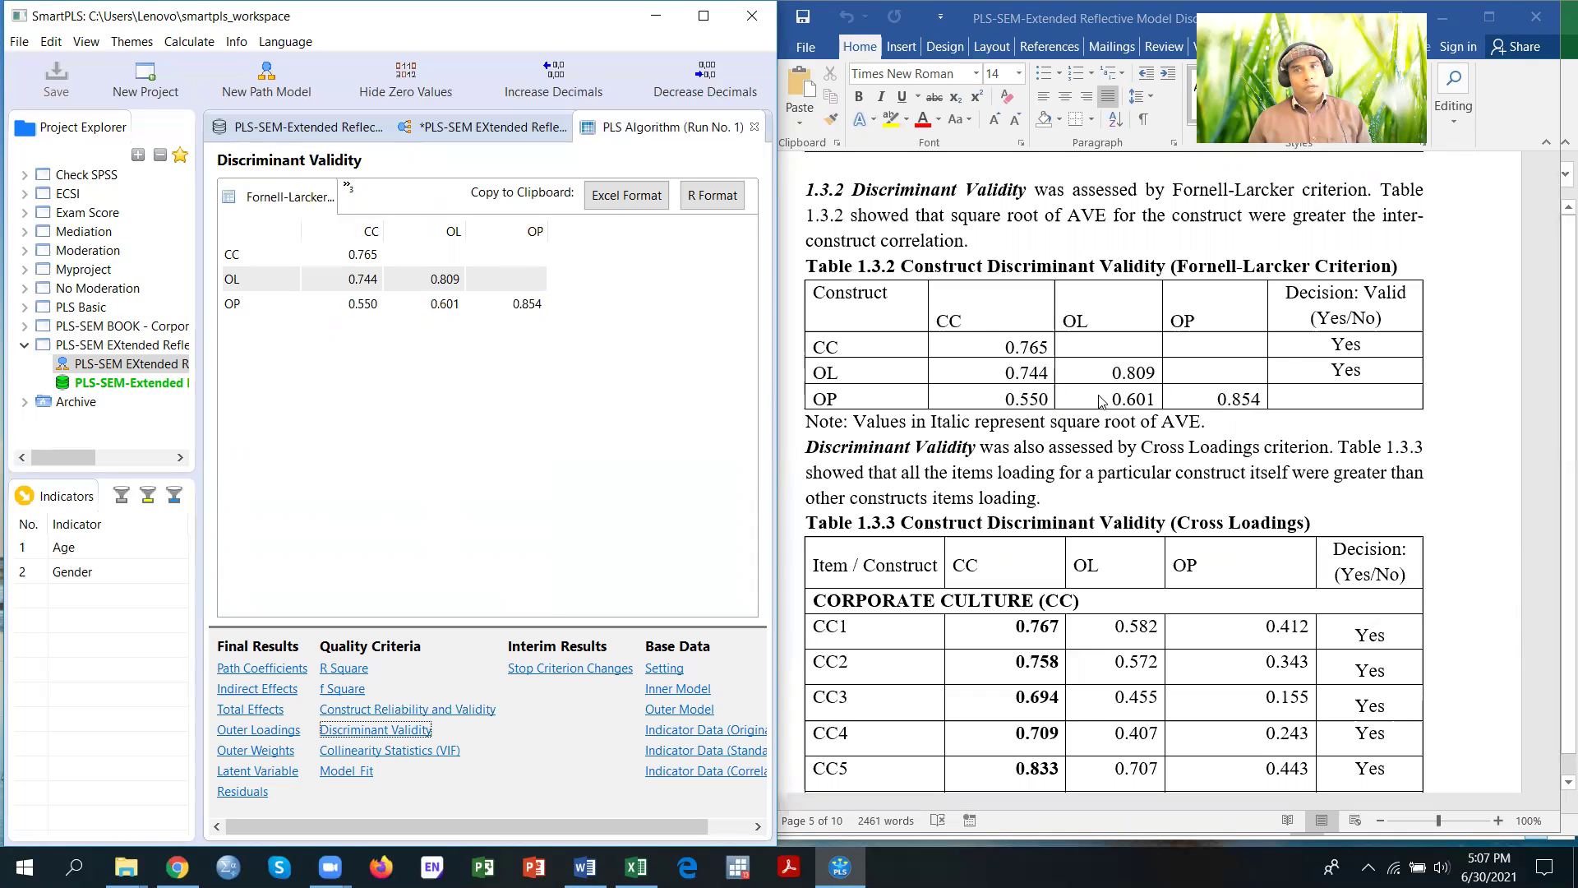
Show the Cross Loadings under Discriminant Validity and compare them with the guide's Table 1.3.3 for the CC, OL and OP items
scroll(1105, 457, "down", 2)
scroll(1105, 457, "down", 3)
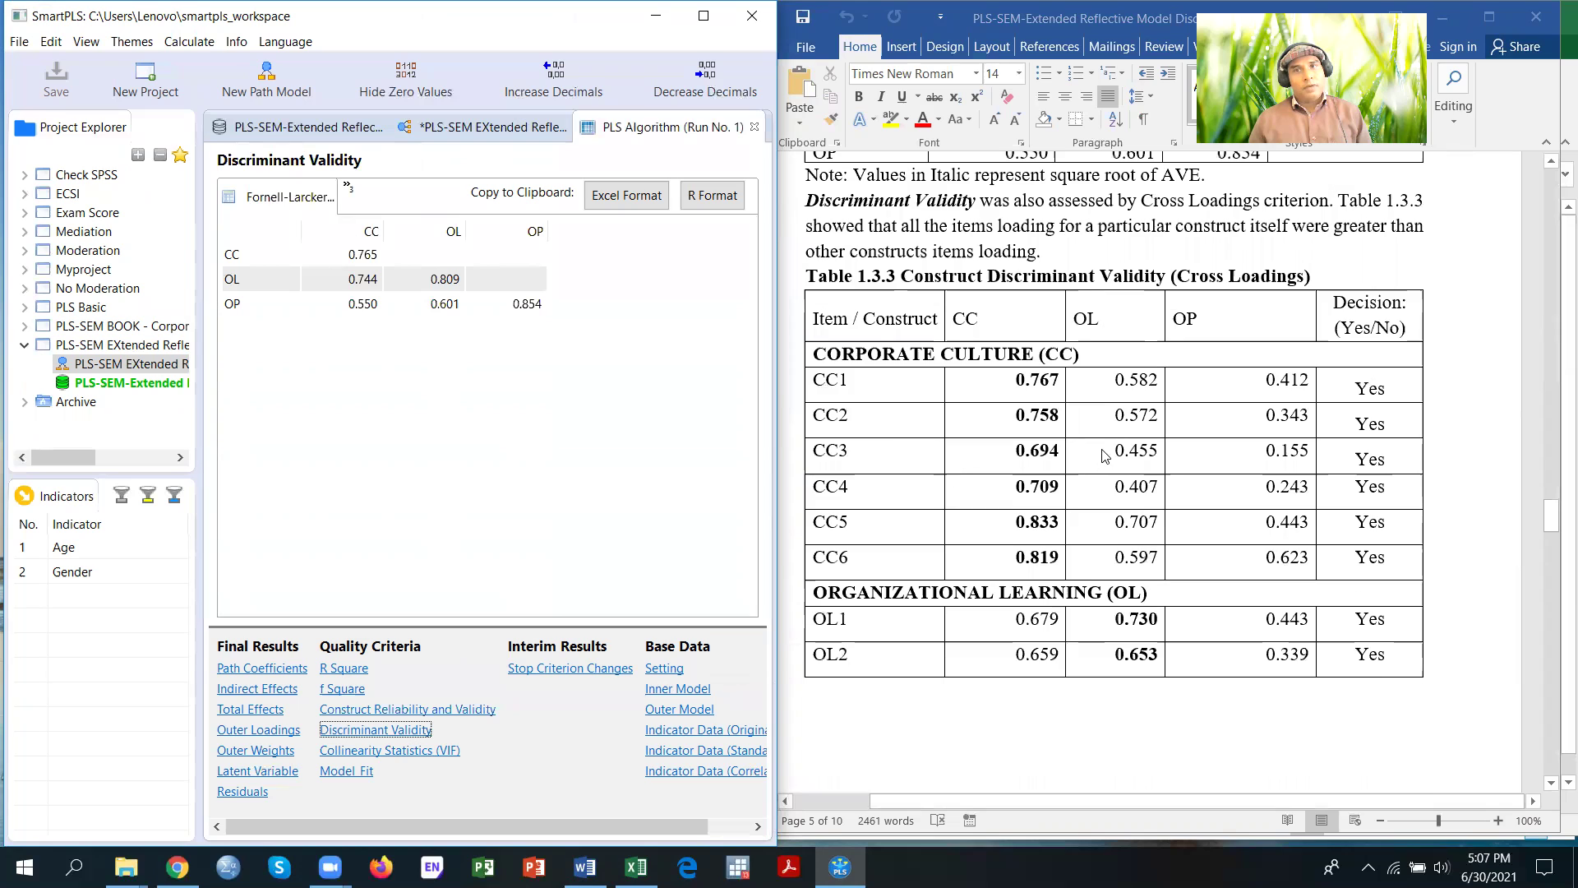
left_click(346, 190)
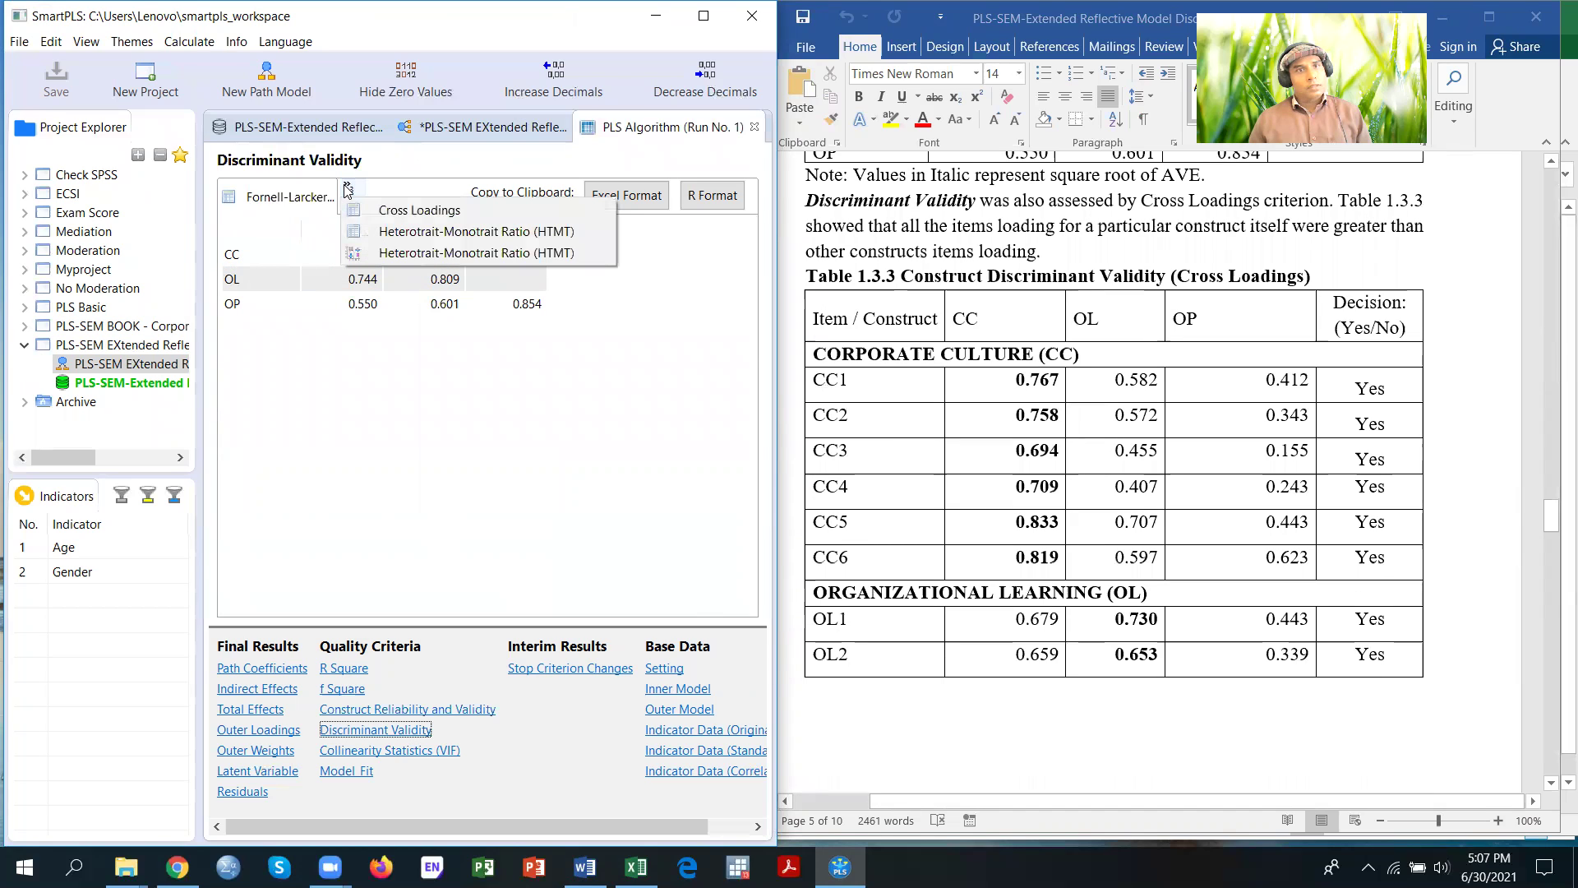
left_click(406, 211)
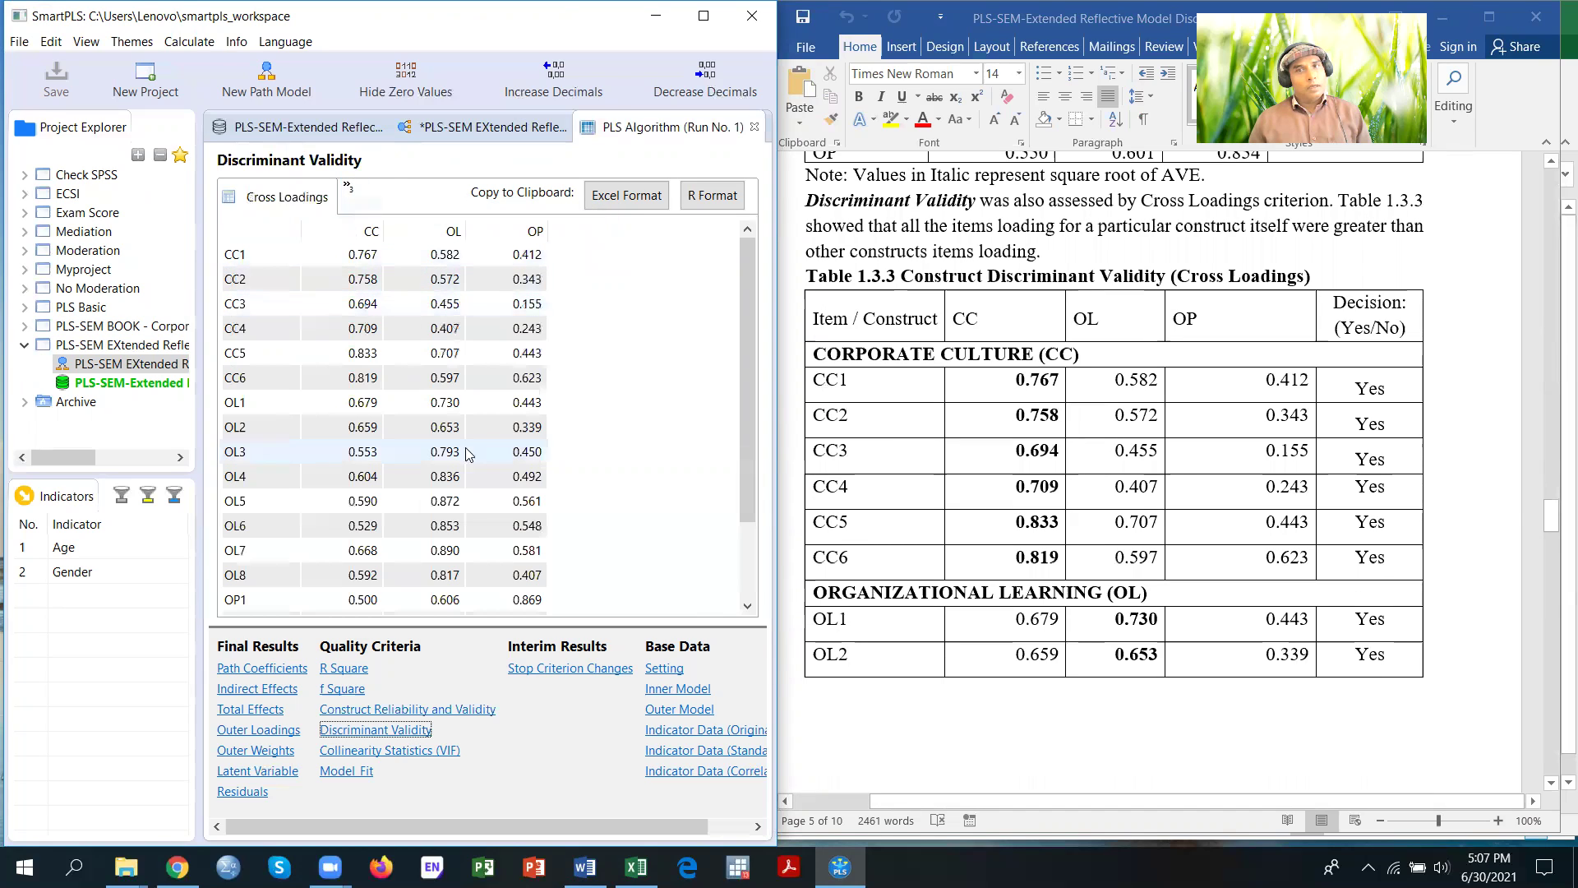
scroll(1159, 443, "down", 2)
scroll(1160, 444, "down", 1)
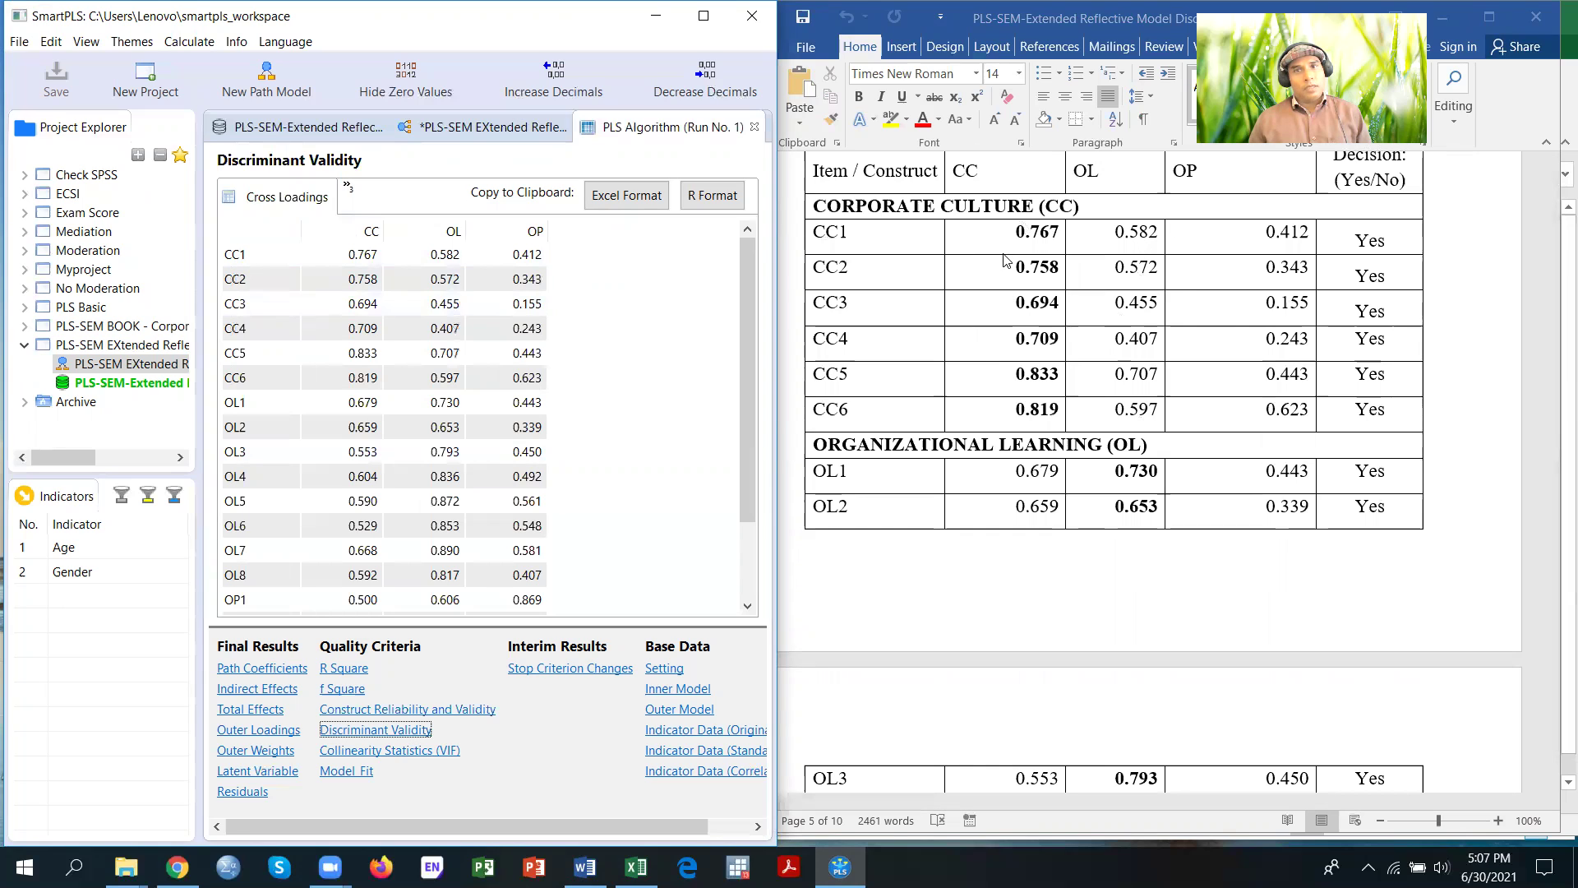
scroll(1015, 364, "down", 10)
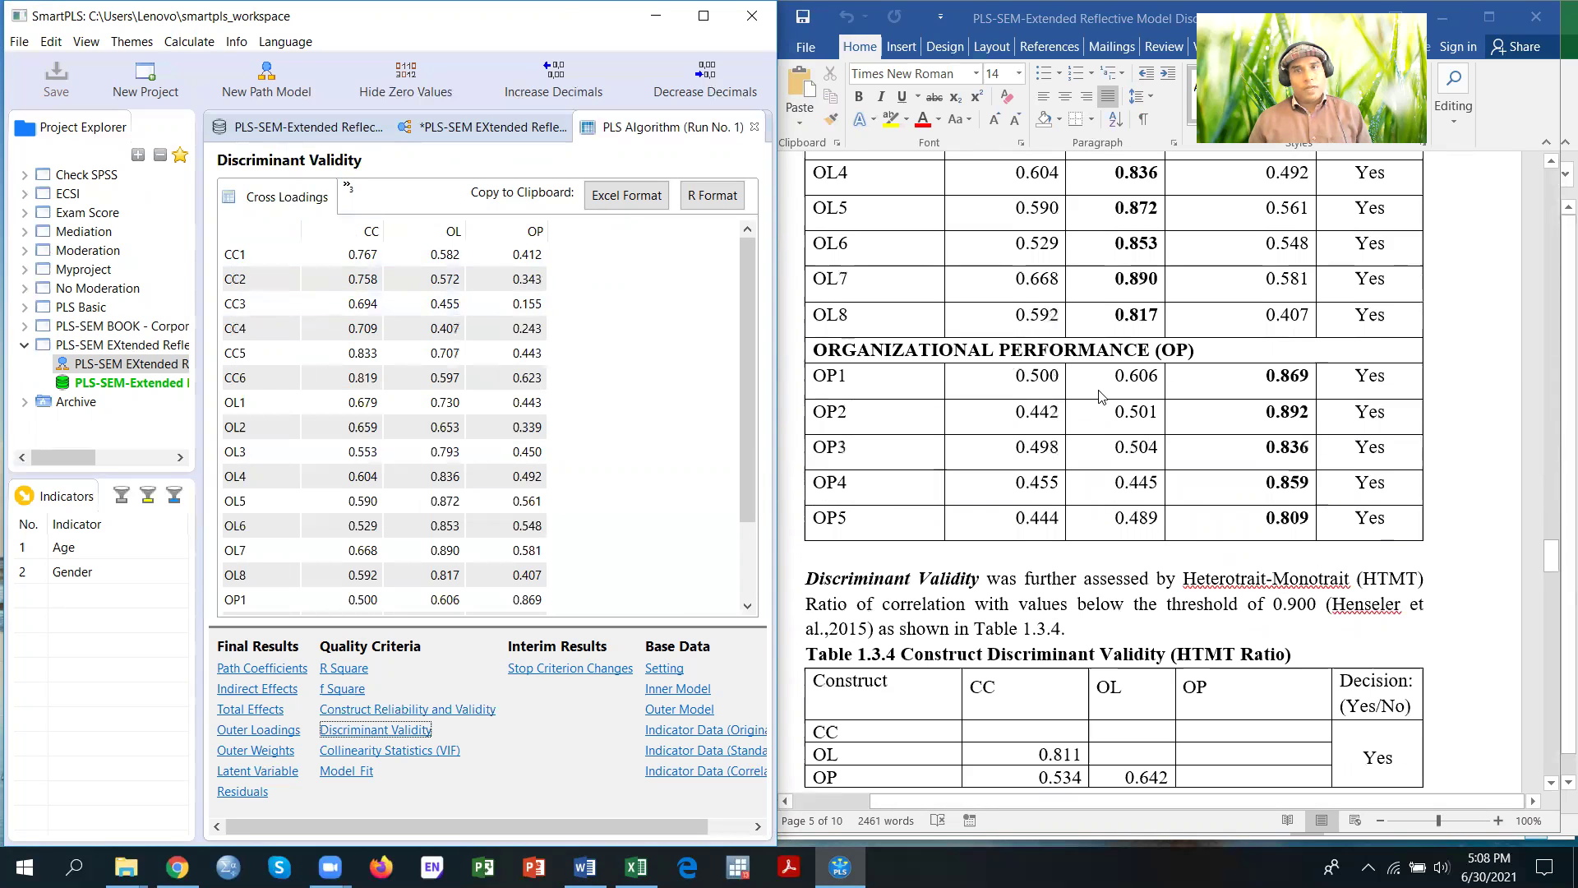
Go to the guide's Table 1.3.4 HTMT Ratio and display the matching Heterotrait-Monotrait Ratio results
scroll(1103, 397, "down", 5)
scroll(1104, 398, "down", 1)
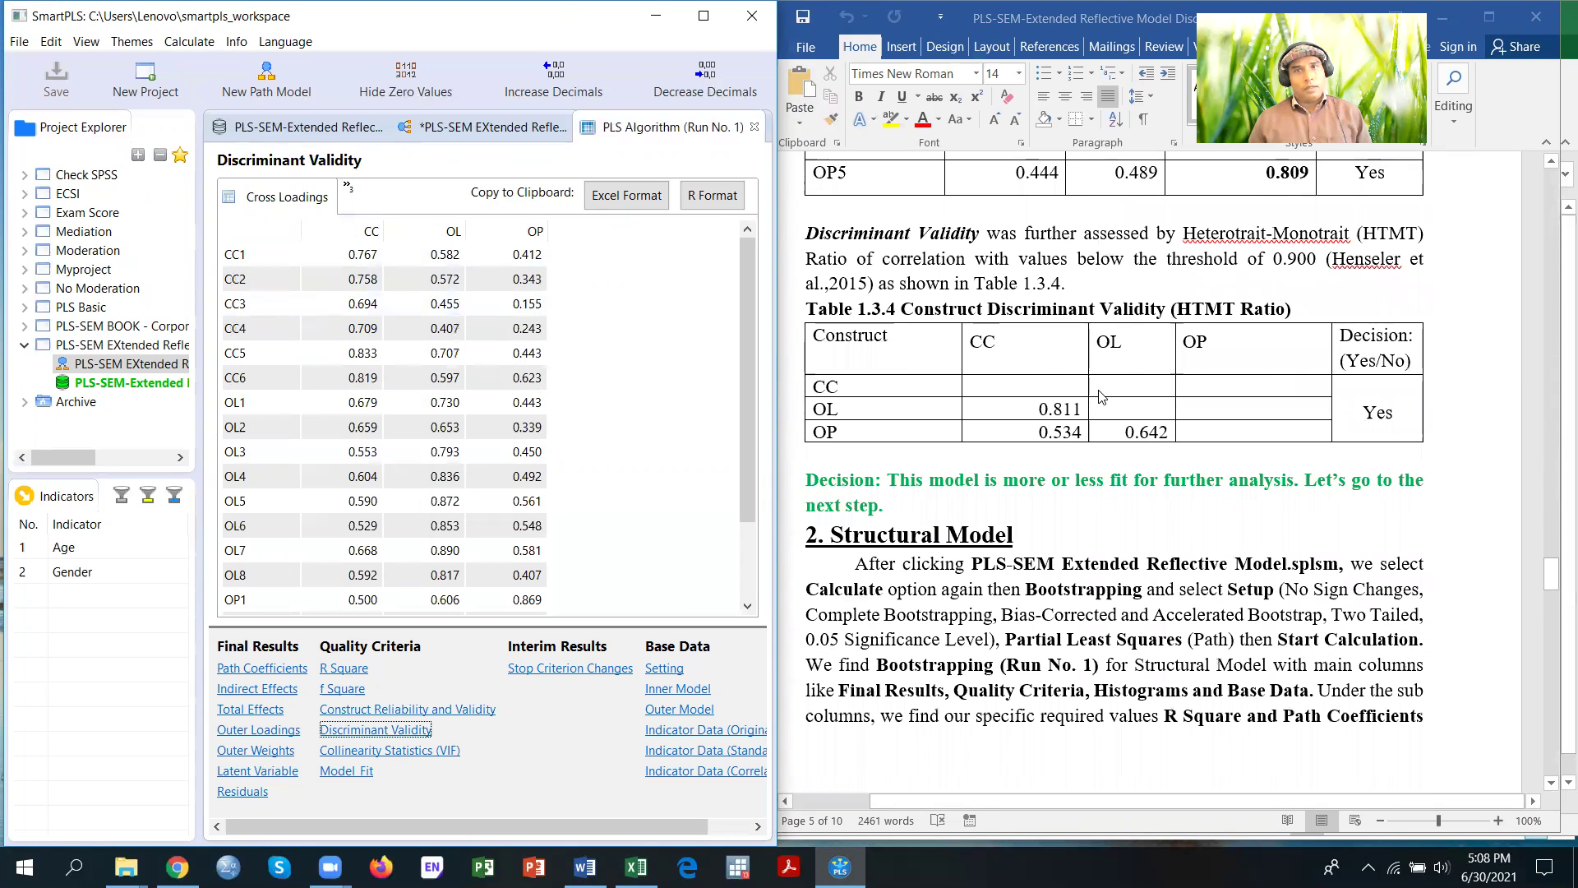
left_click(348, 188)
left_click(422, 234)
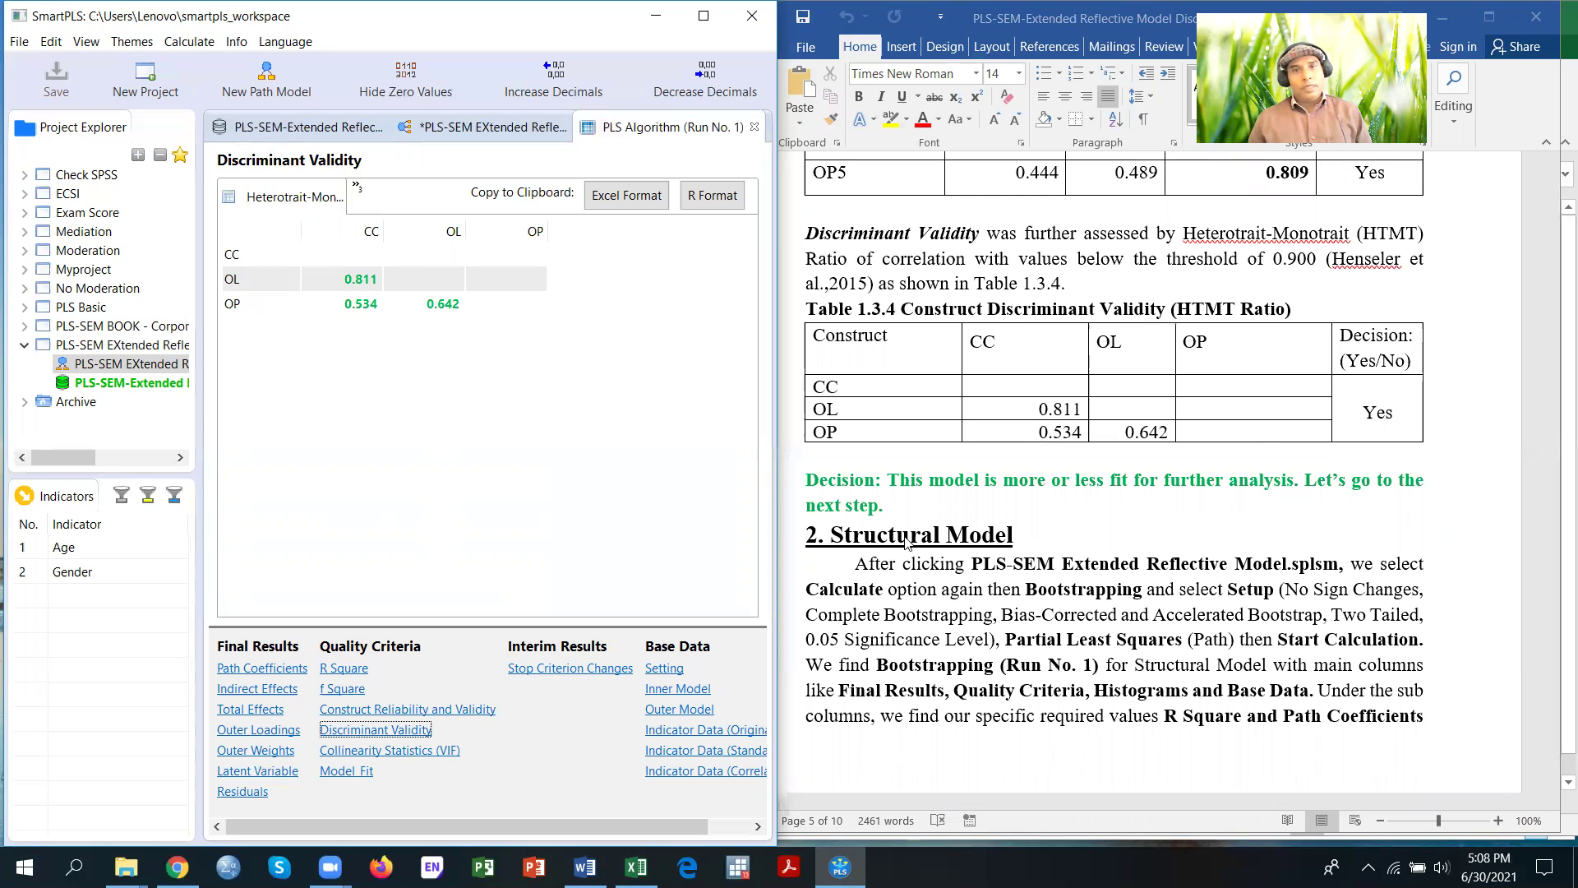
Following the guide's Structural Model section, run Complete Bootstrapping on the path model with 500 subsamples, BCa intervals, two-tailed test, 0.05 significance and Path weighting
left_click(1048, 539)
scroll(1048, 536, "down", 1)
scroll(1048, 536, "down", 3)
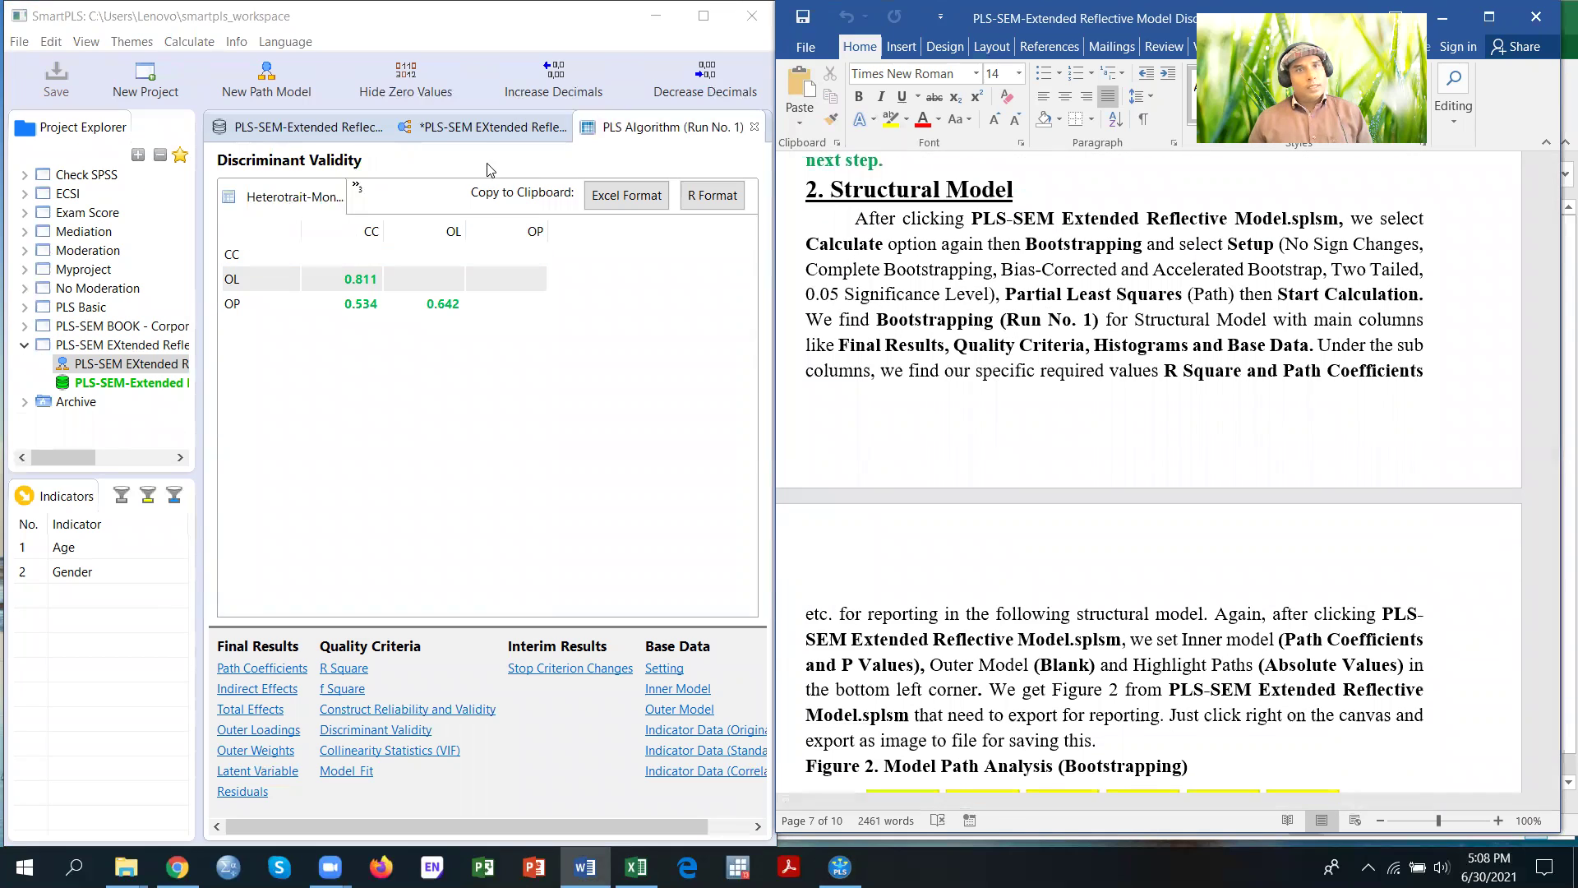
left_click(489, 131)
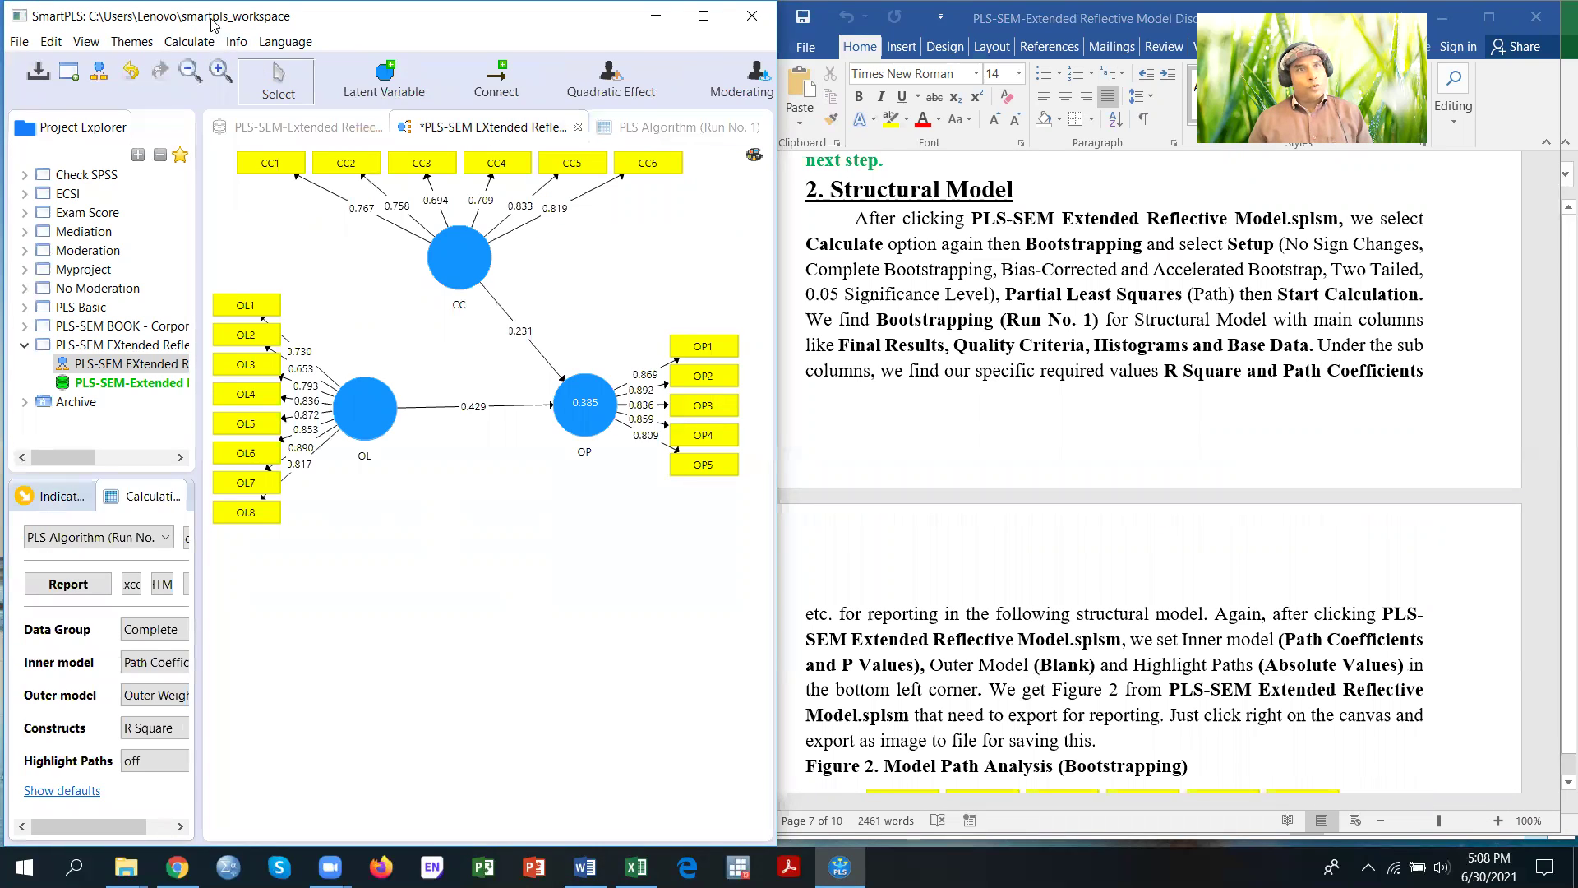
left_click(189, 41)
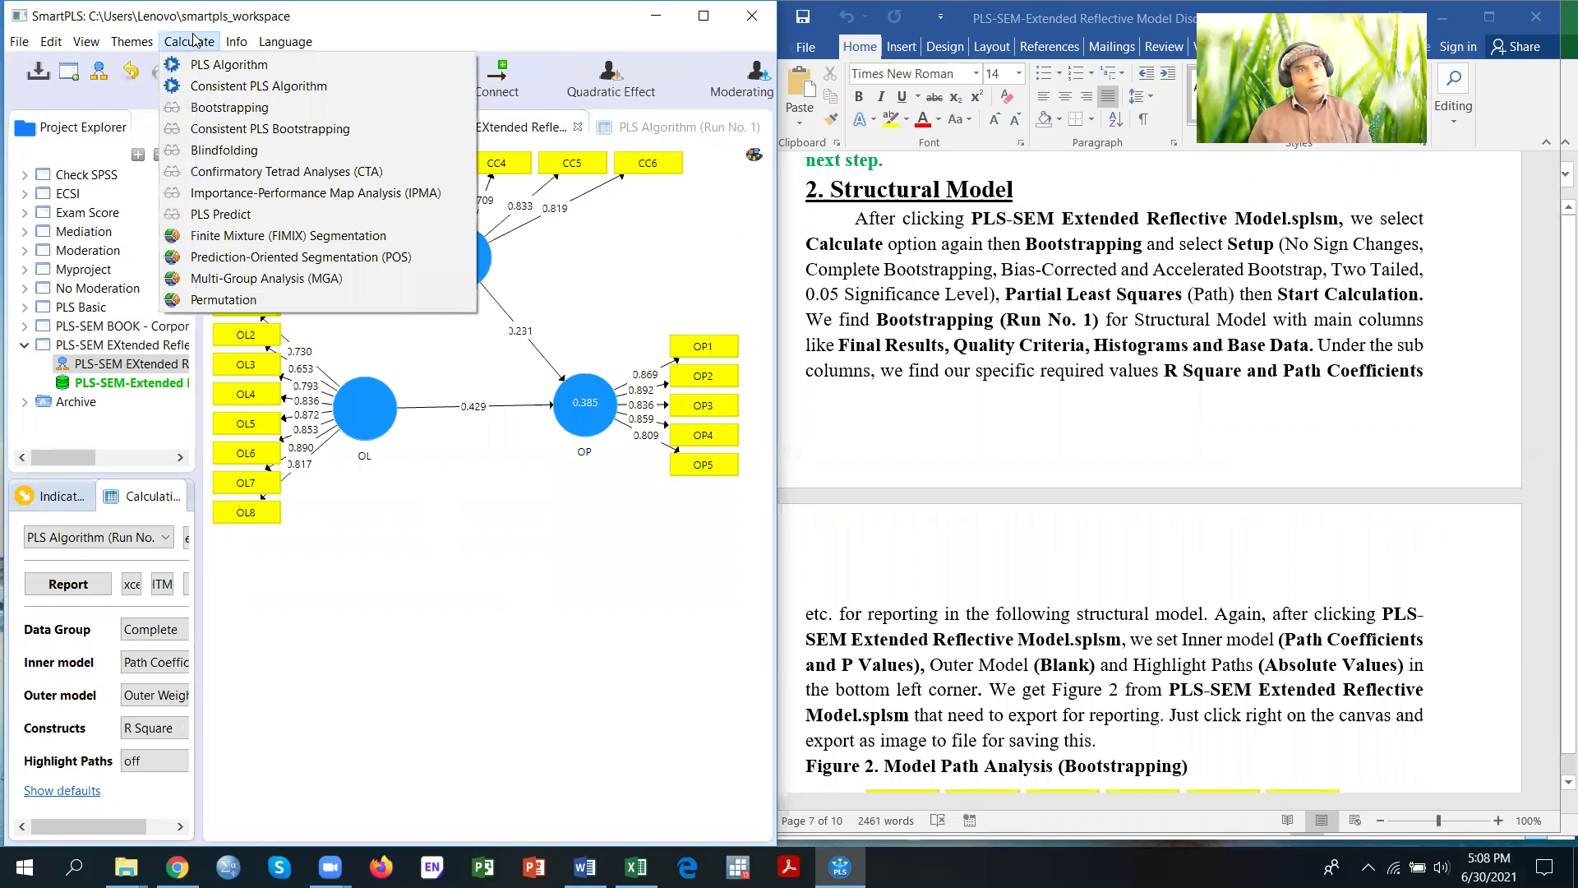
left_click(230, 107)
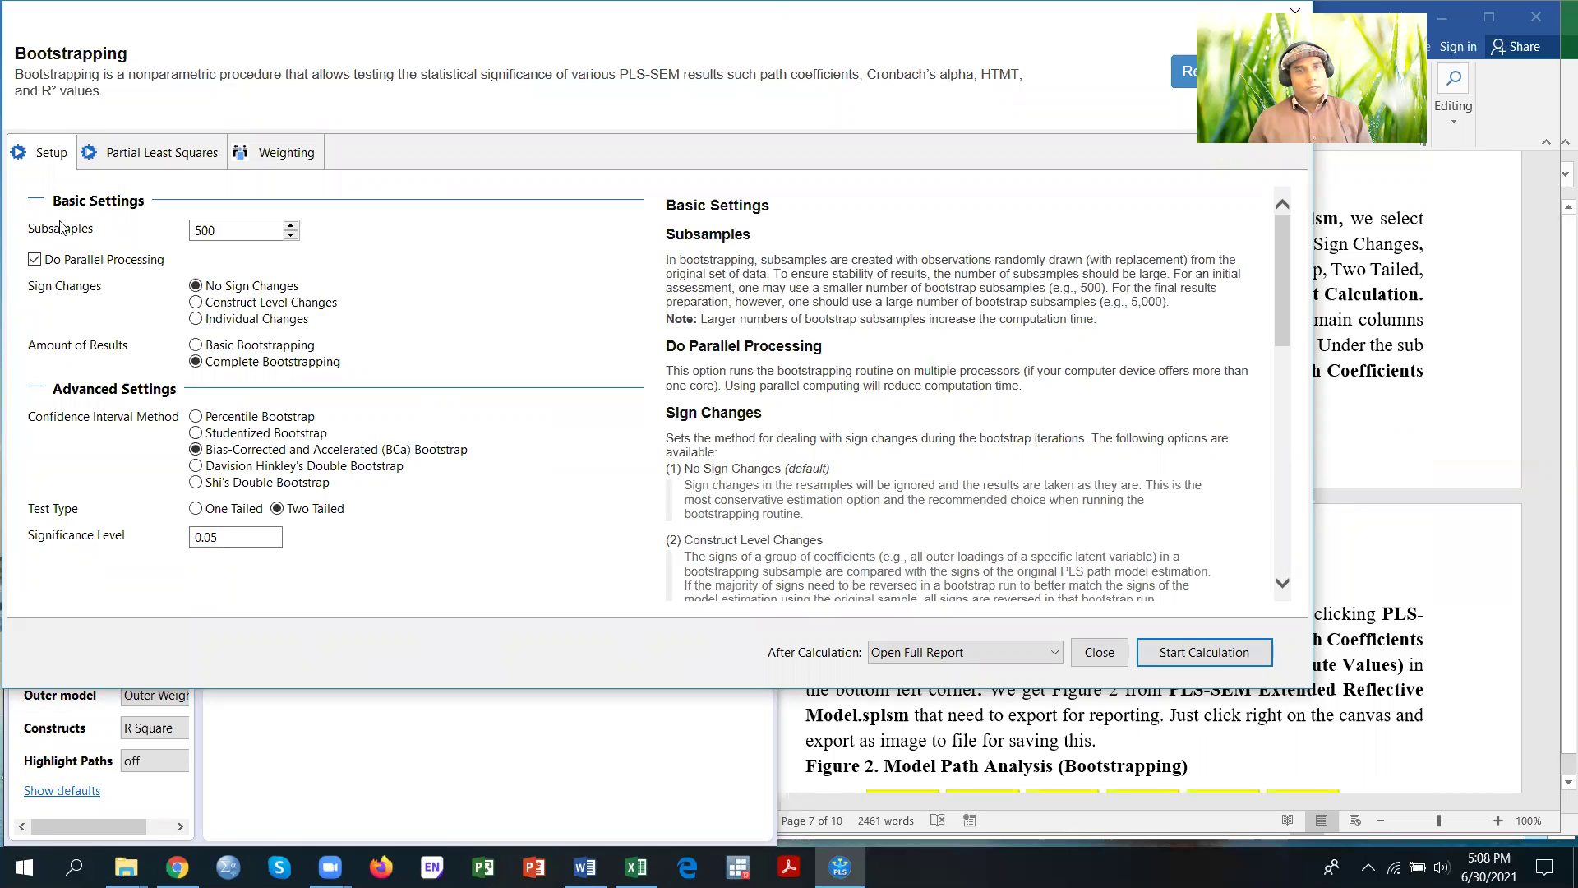
left_click(122, 155)
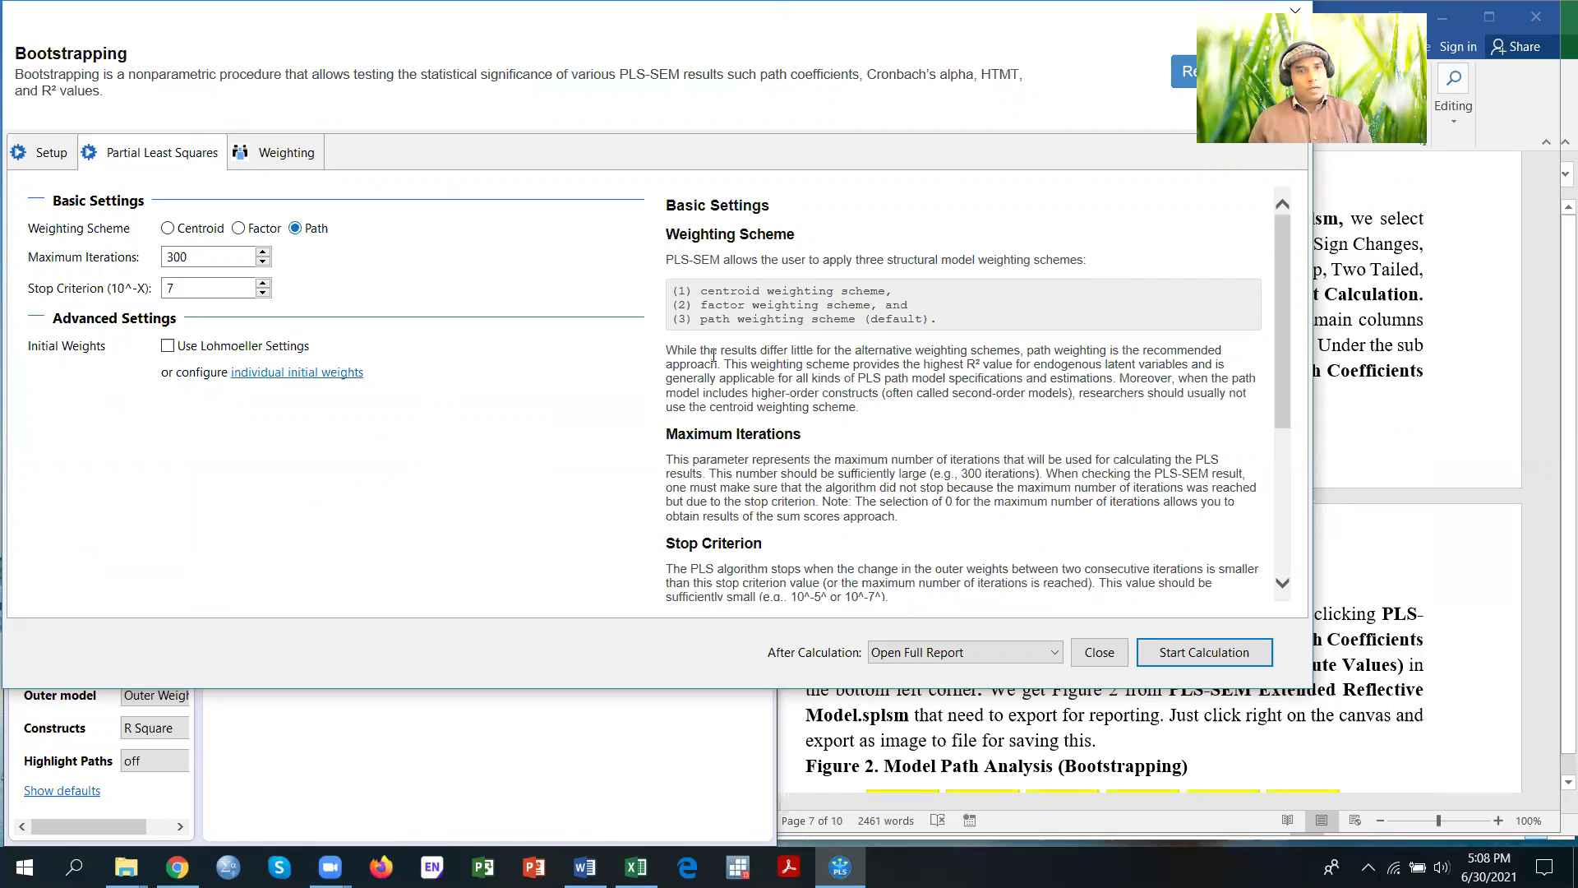
left_click(1161, 654)
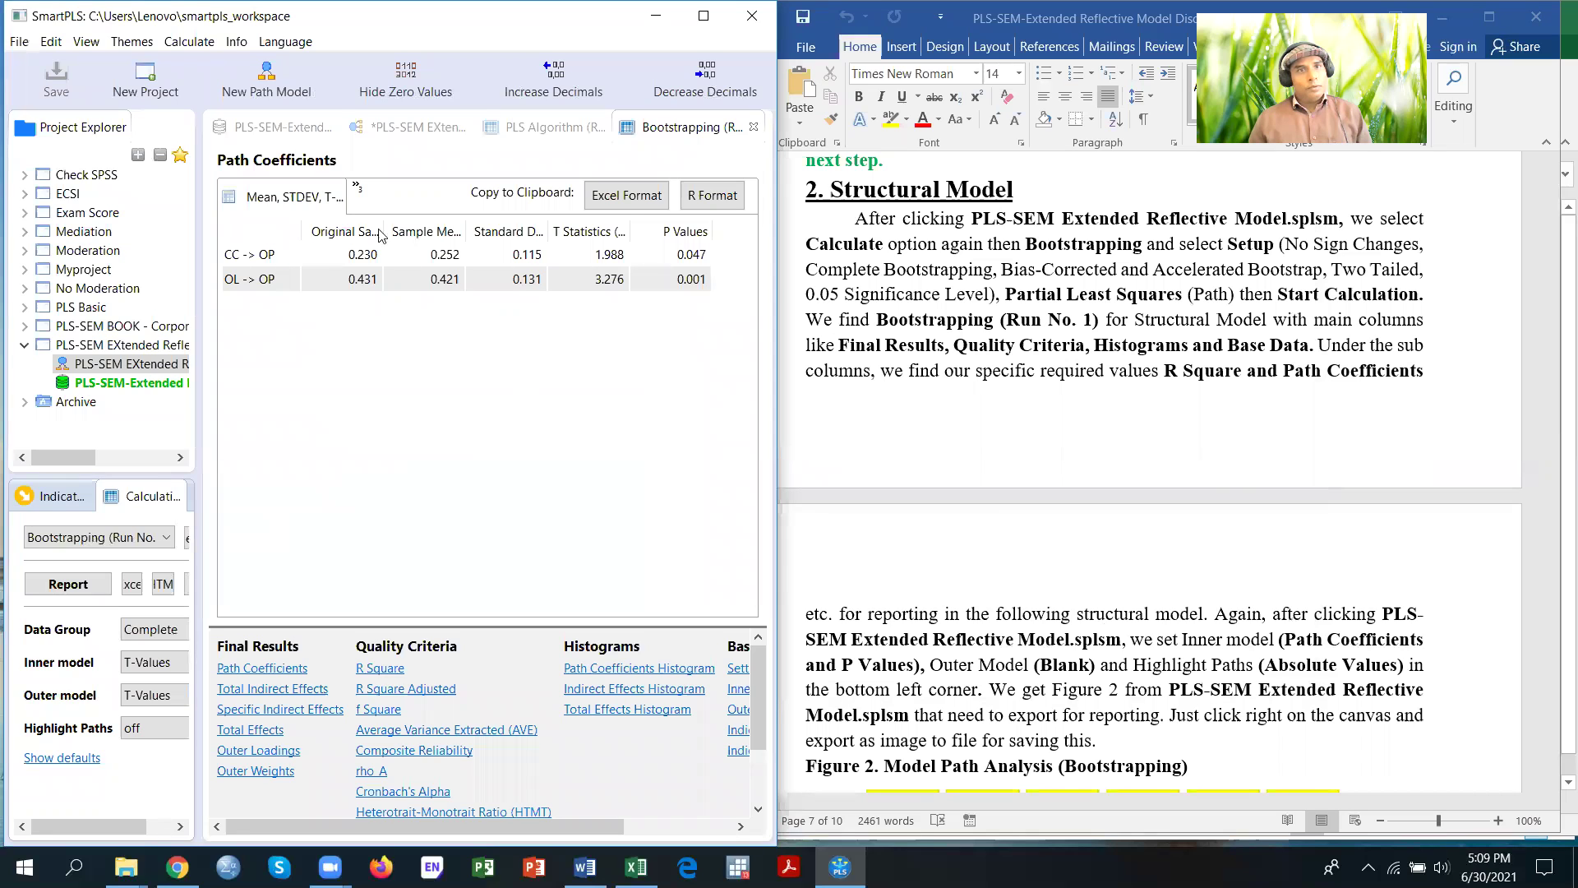
Set the model diagram's inner model to Path Coefficients and P-Values, outer model to Blank, and path highlighting to absolute values
left_click(407, 129)
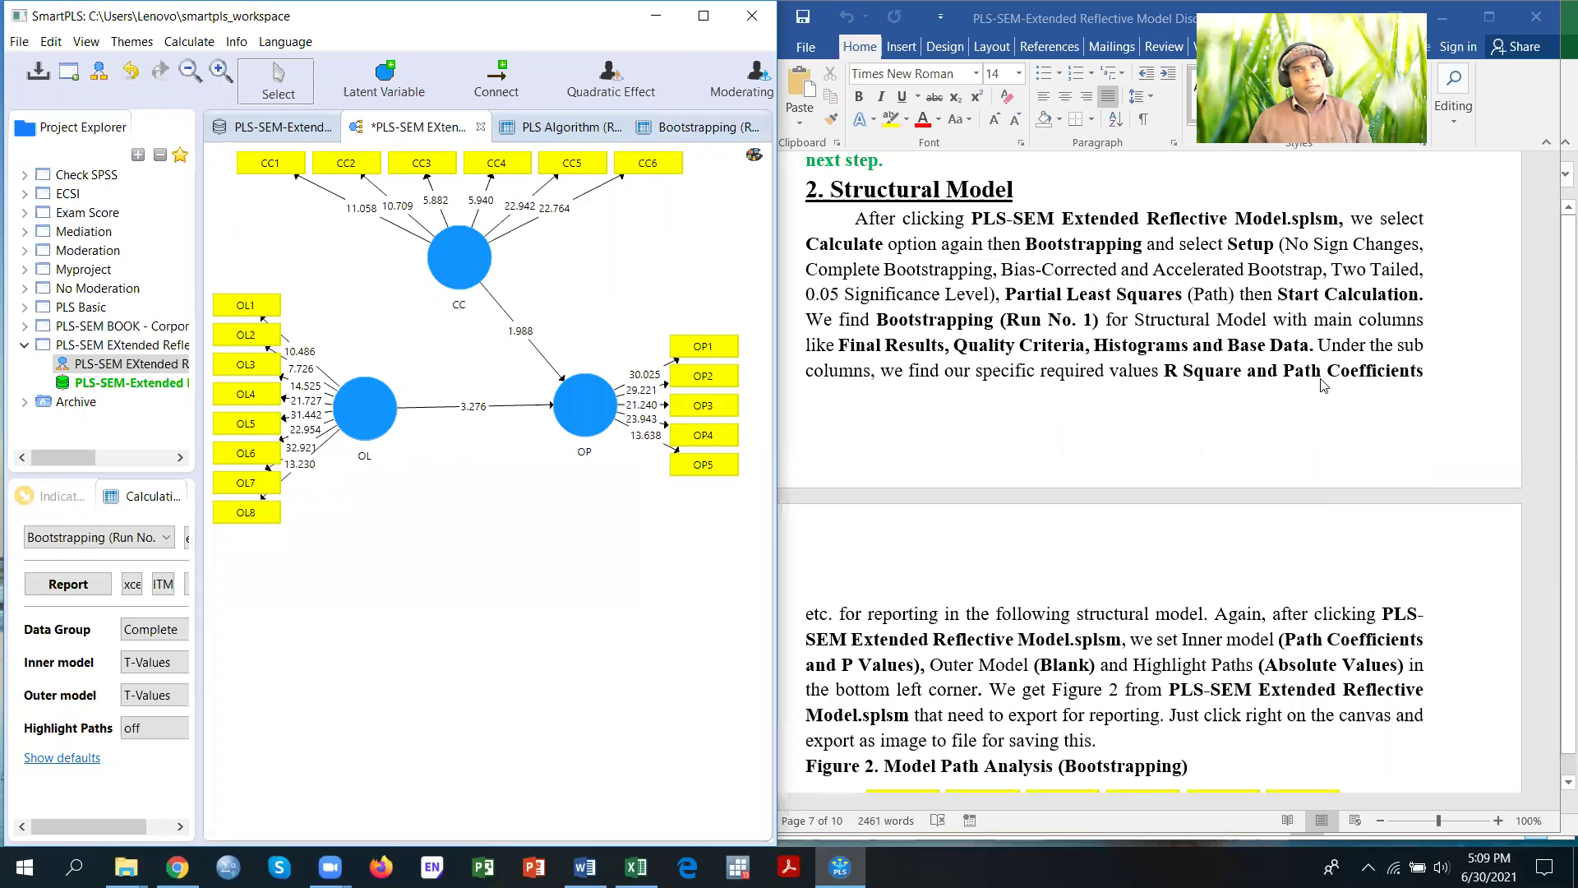
scroll(1320, 387, "down", 1)
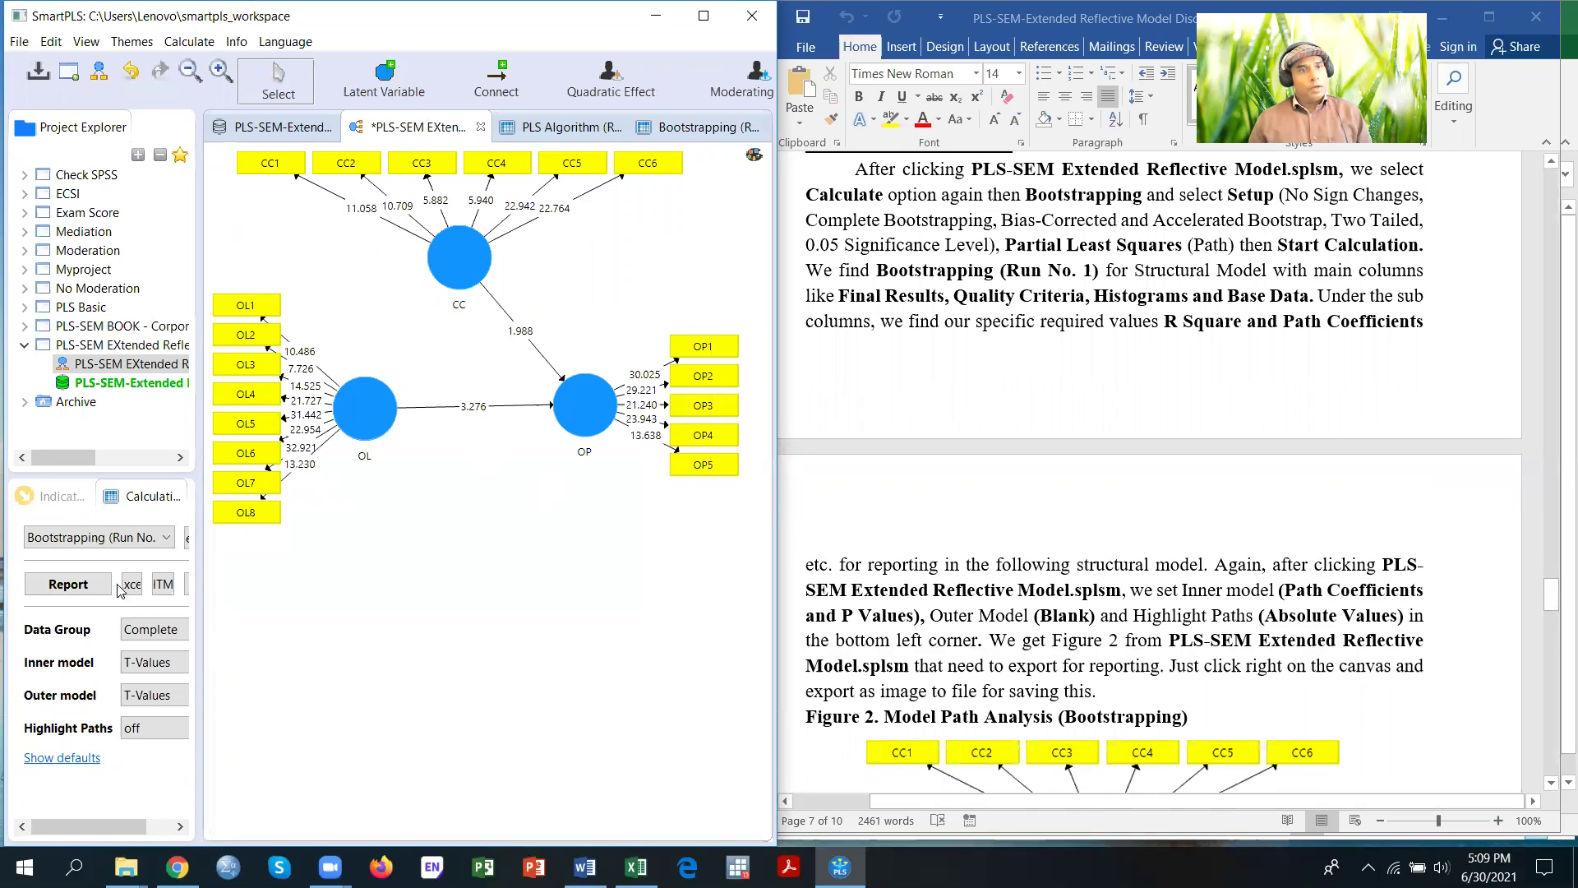
left_click(171, 668)
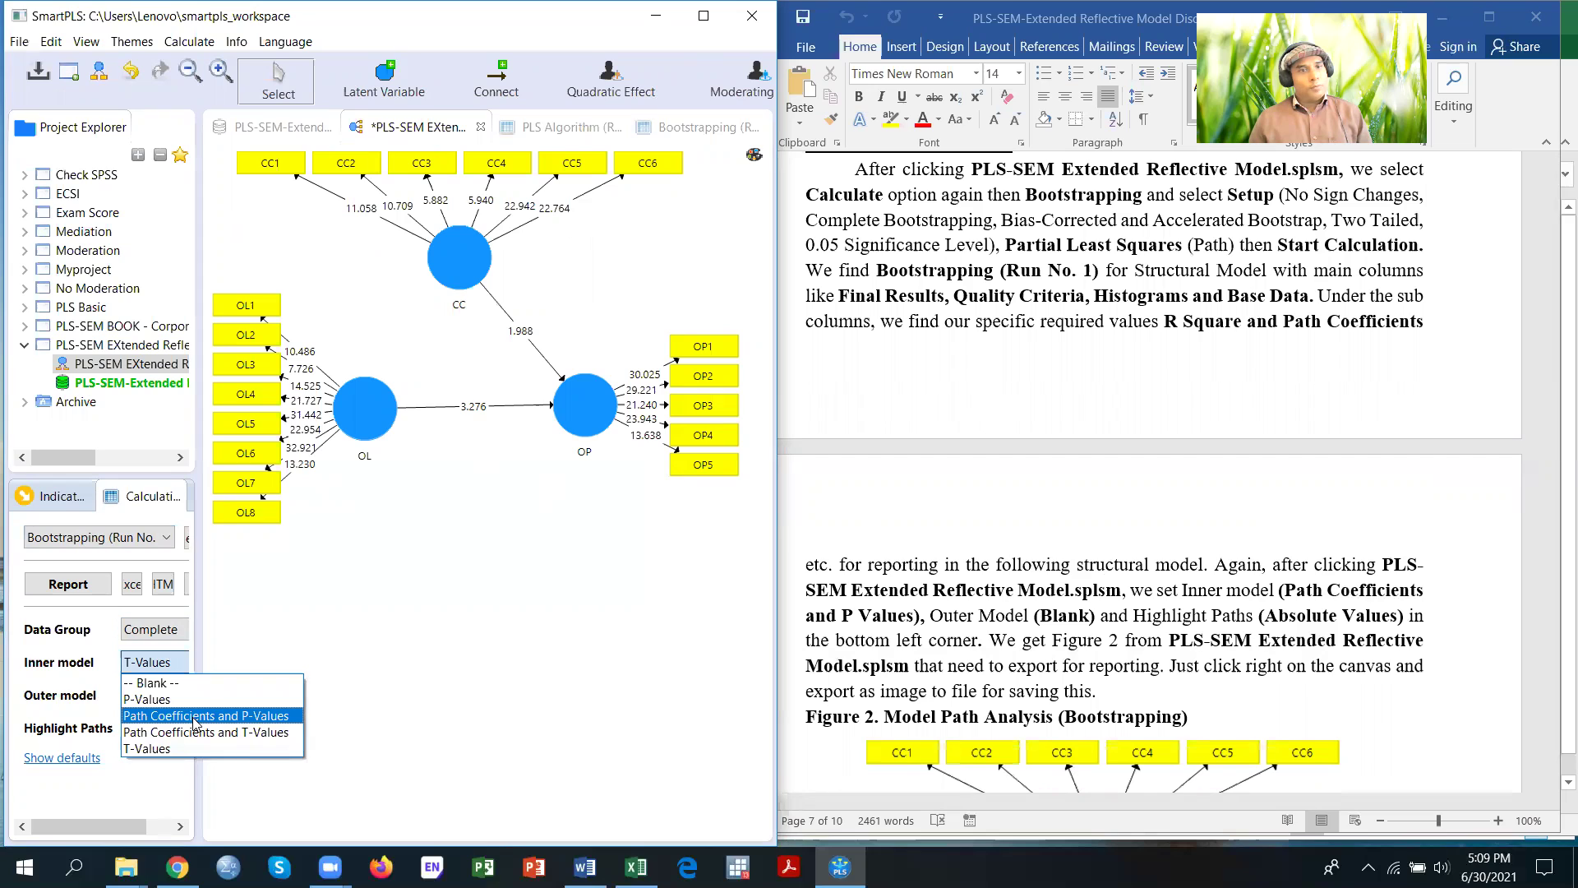
left_click(194, 722)
left_click(163, 698)
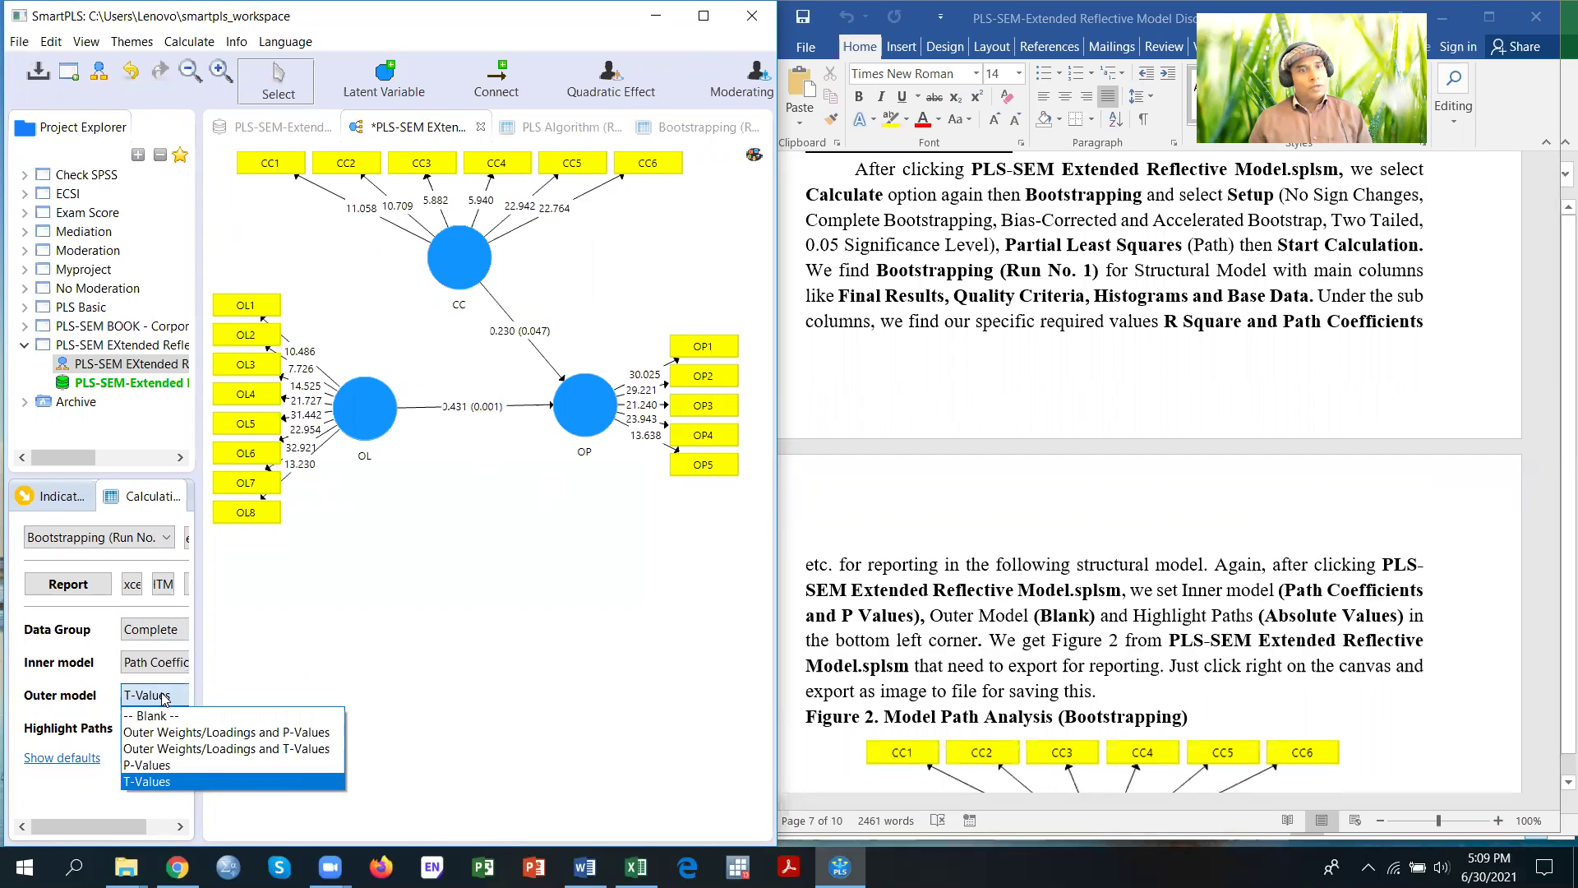
left_click(153, 715)
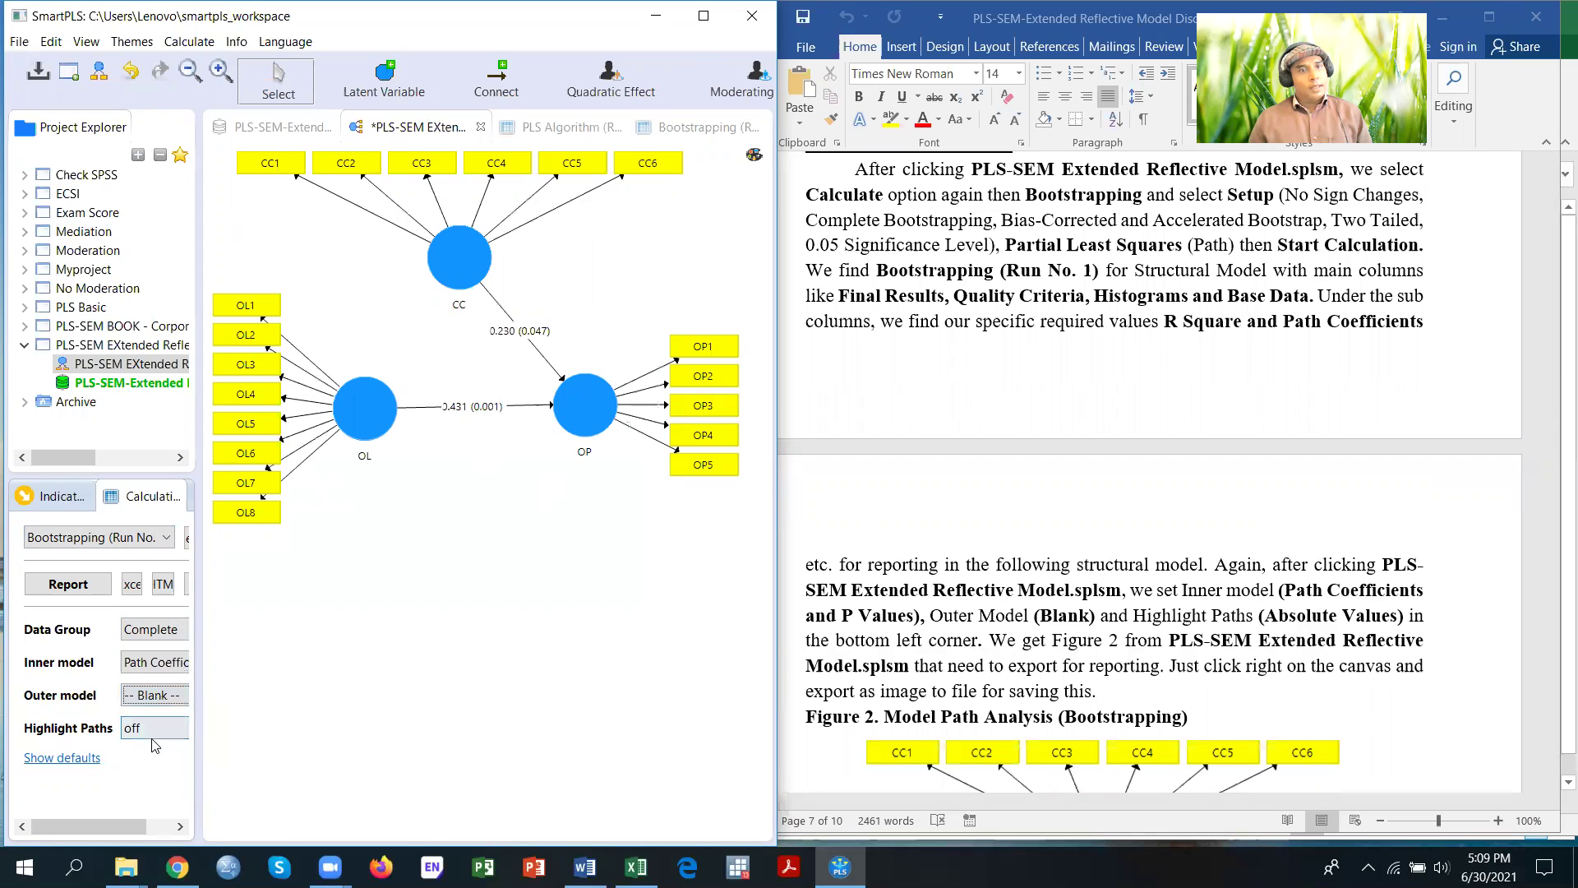
left_click(161, 732)
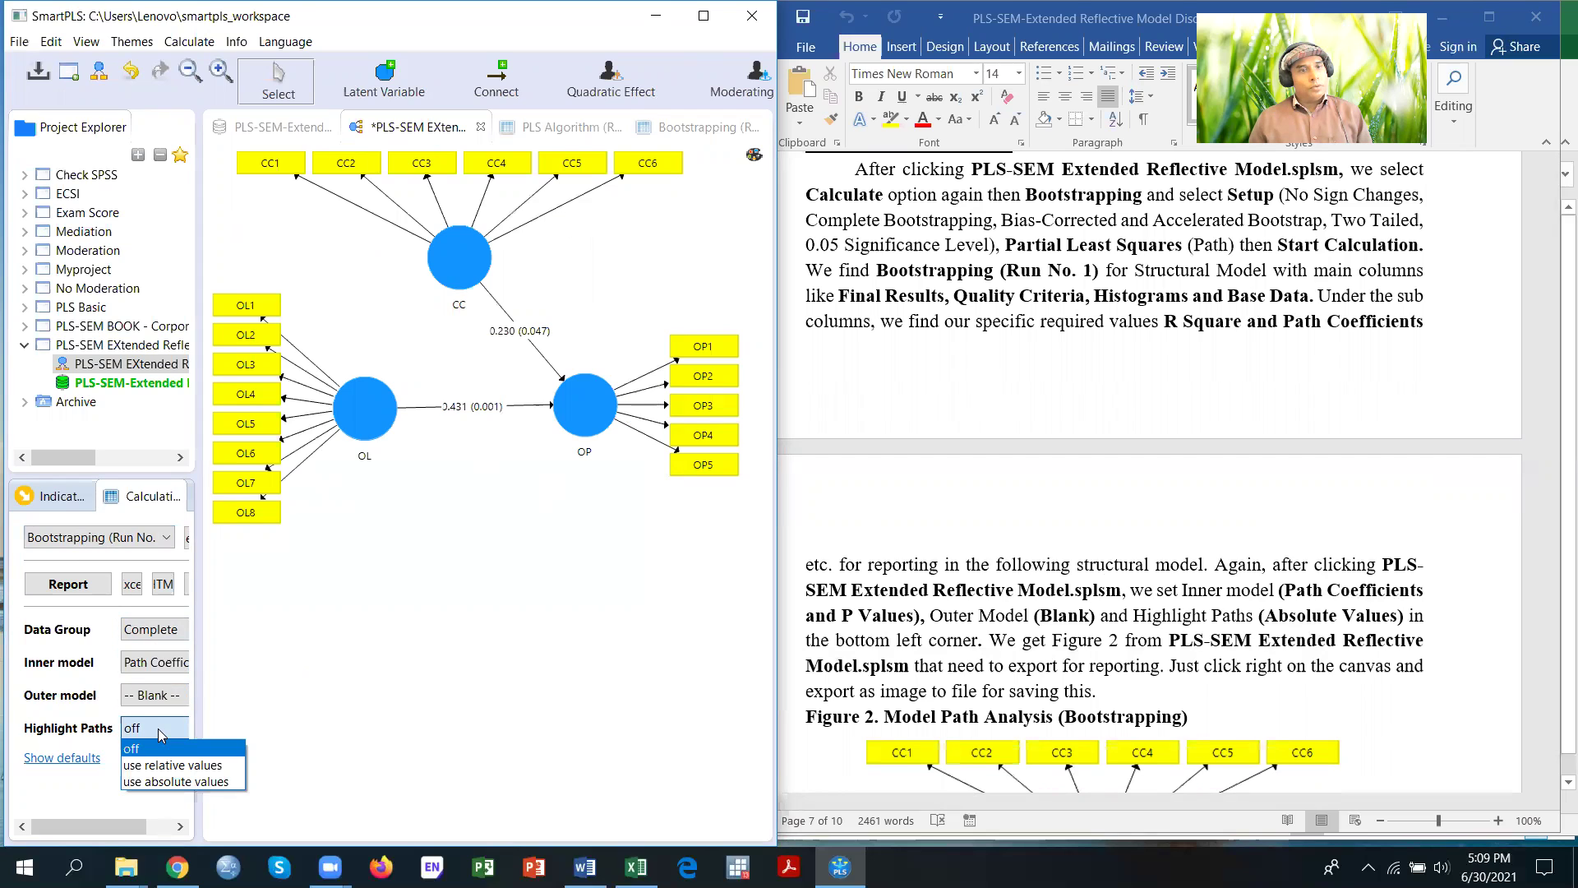
left_click(188, 782)
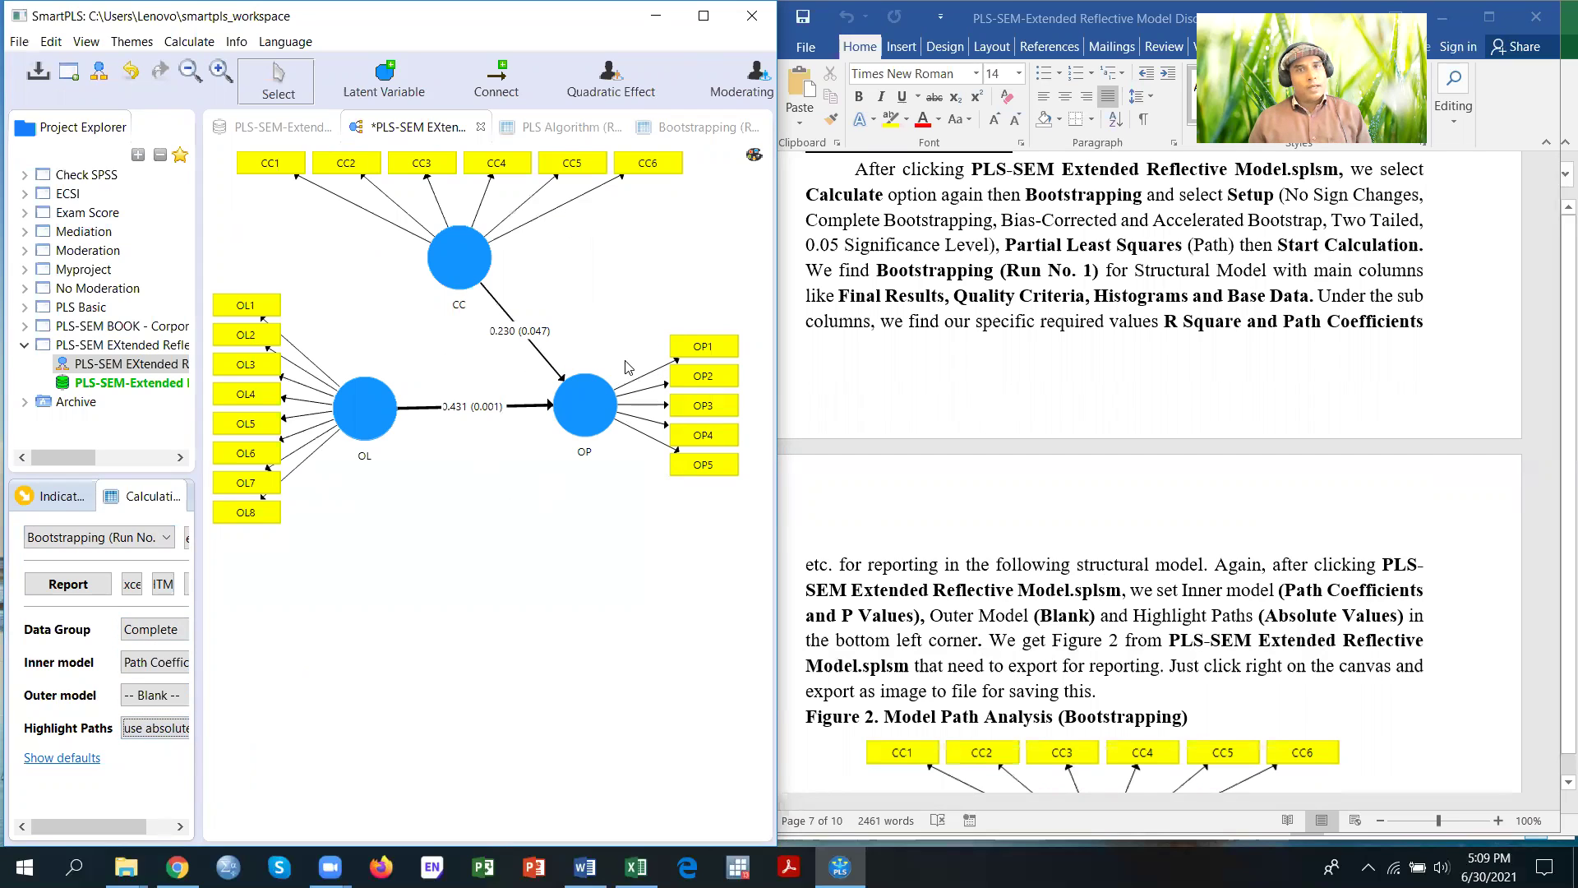
right_click(479, 546)
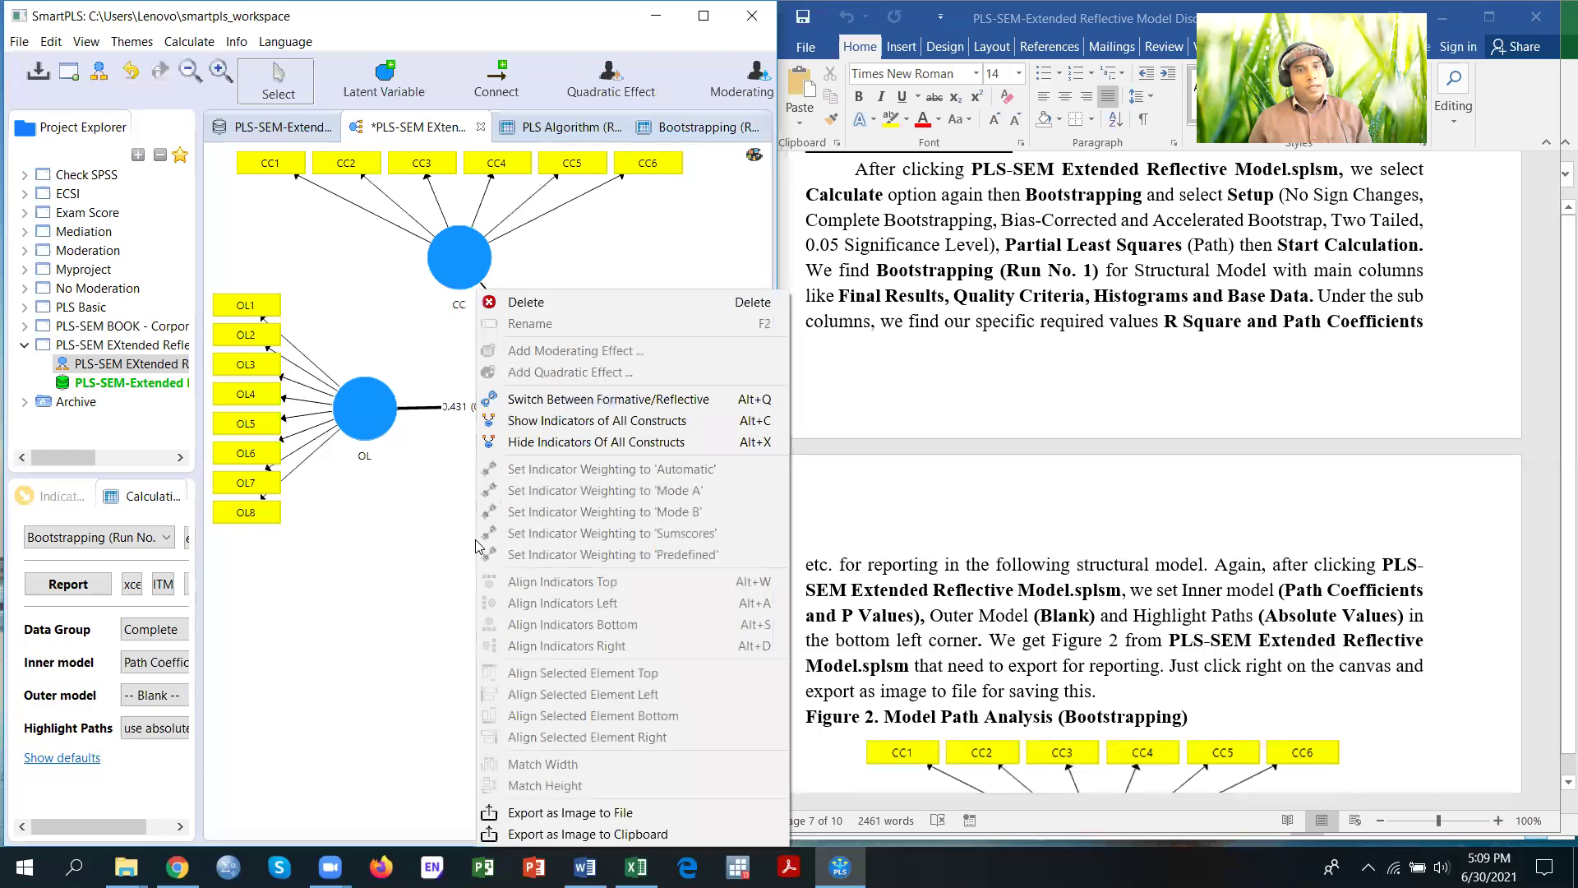
left_click(564, 812)
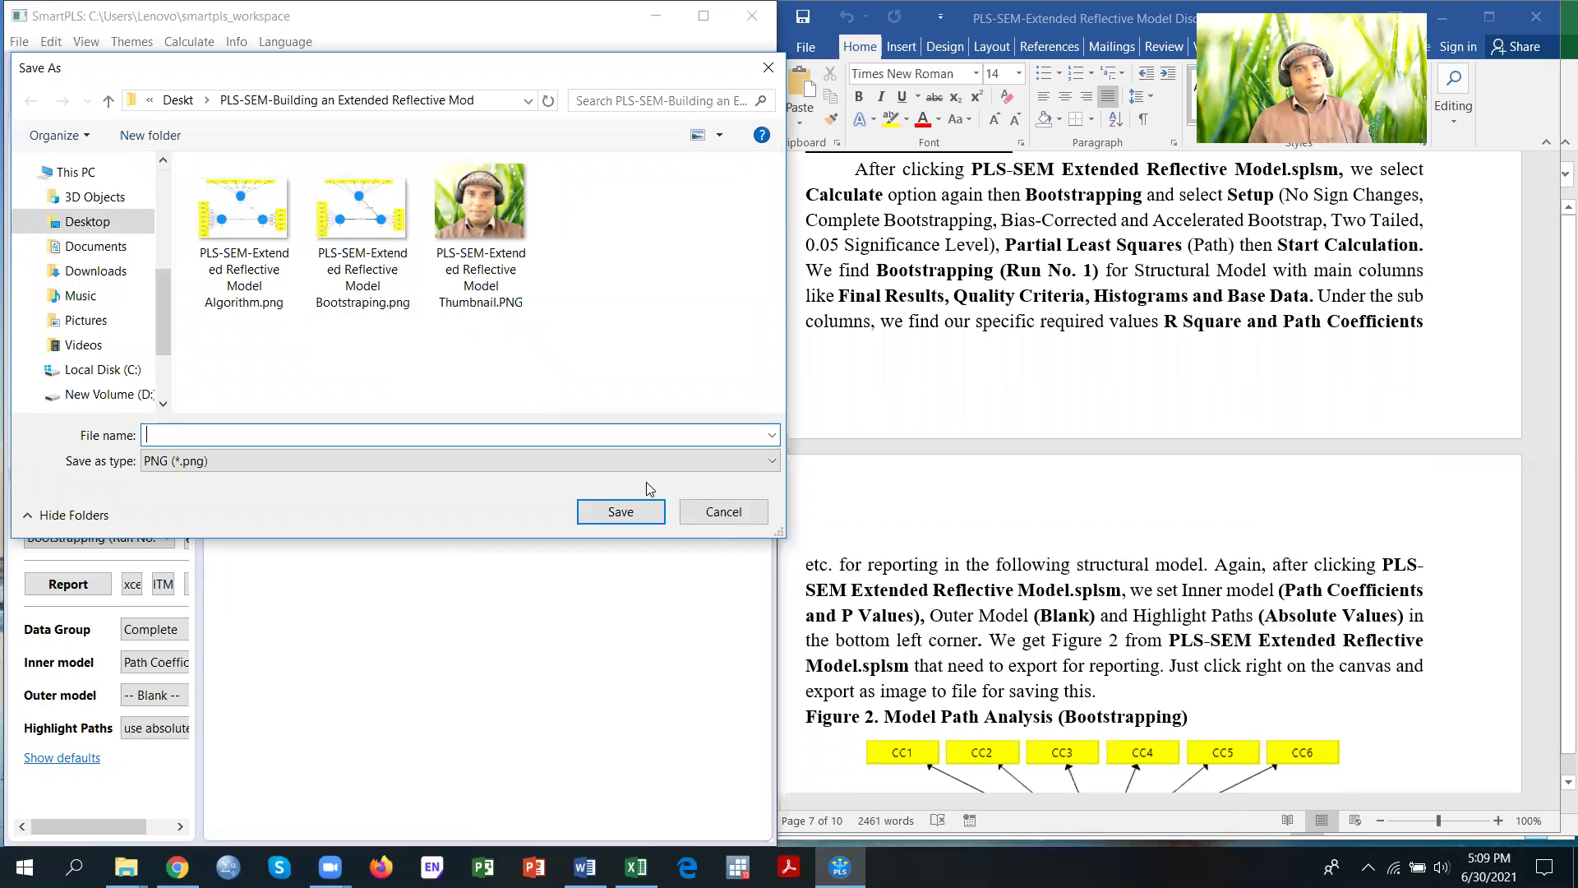
left_click(714, 512)
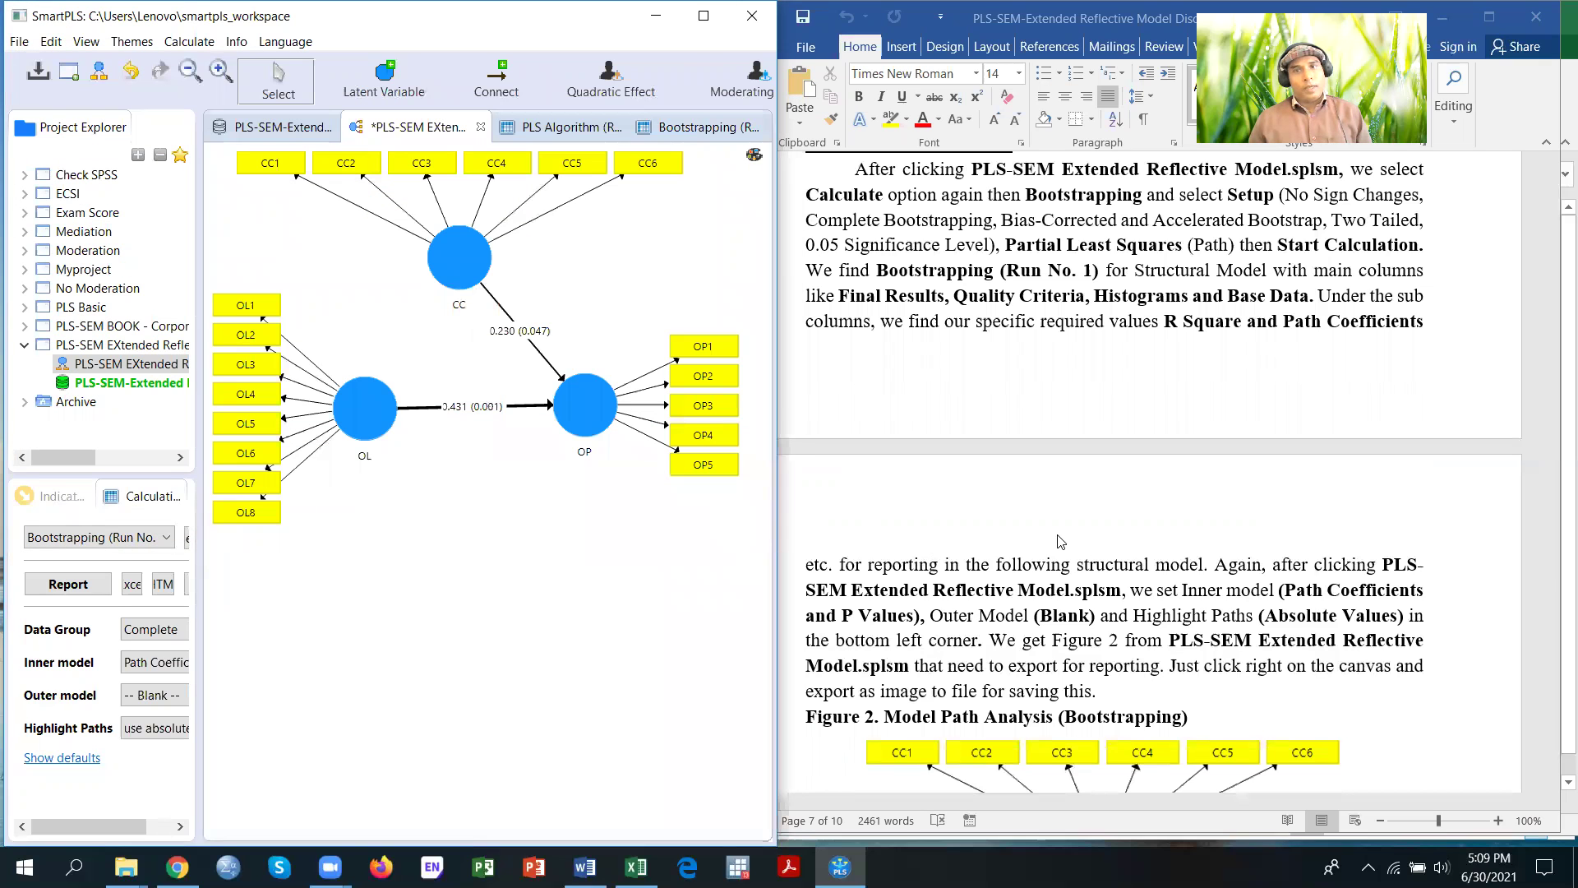
Compare the guide's Figure 2 Model Path Analysis with the bootstrapped diagram and read its Model Quality and R² (Predictive Capability) sections
scroll(1061, 543, "down", 2)
scroll(1061, 543, "down", 4)
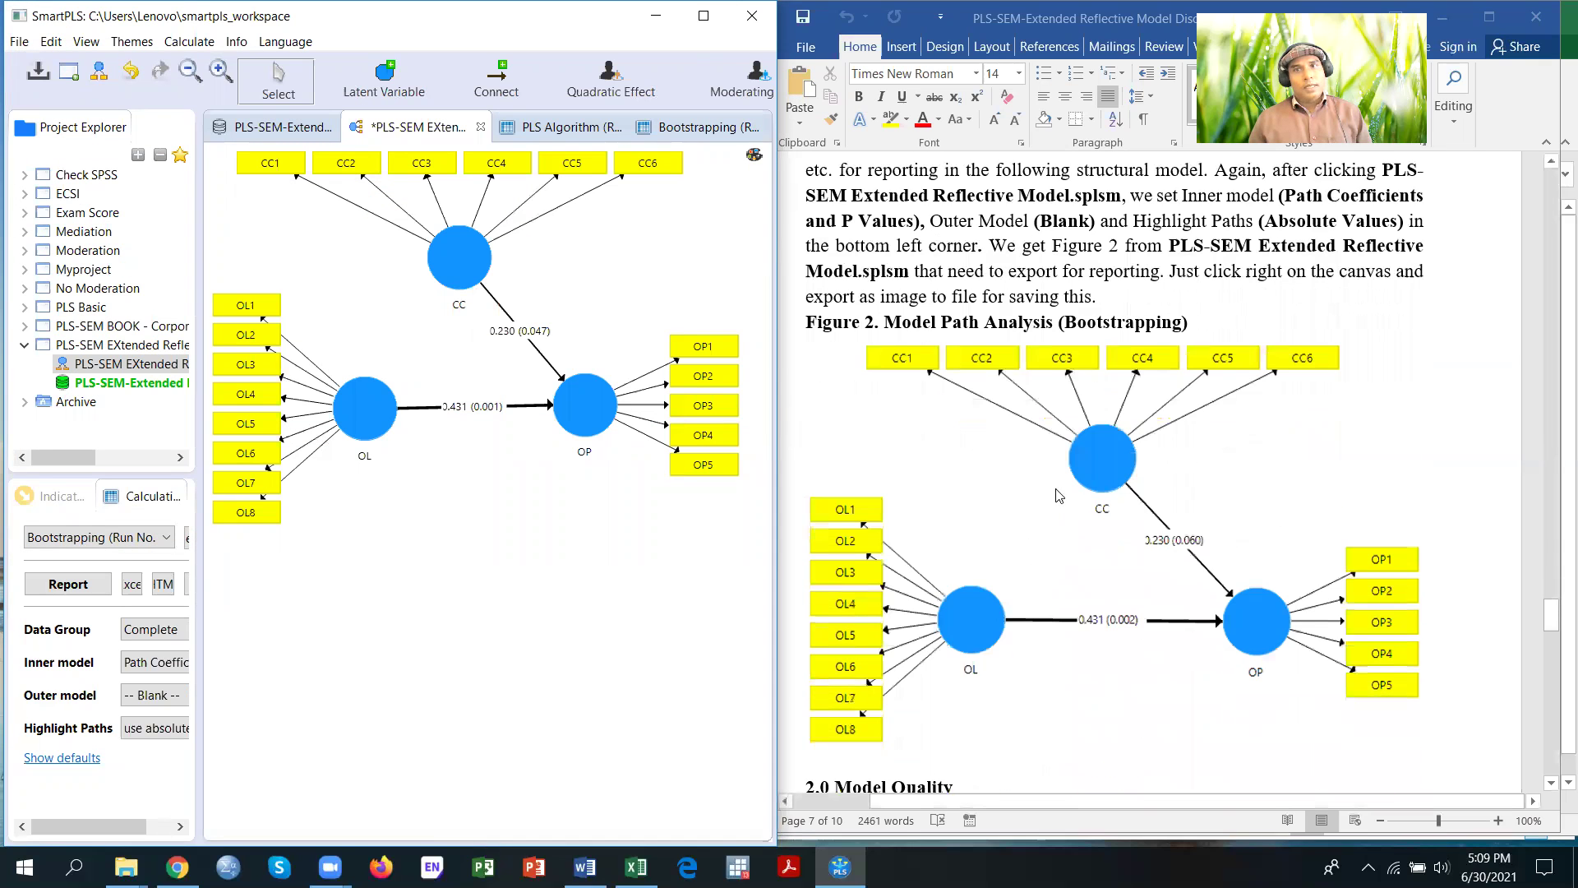
scroll(990, 446, "down", 3)
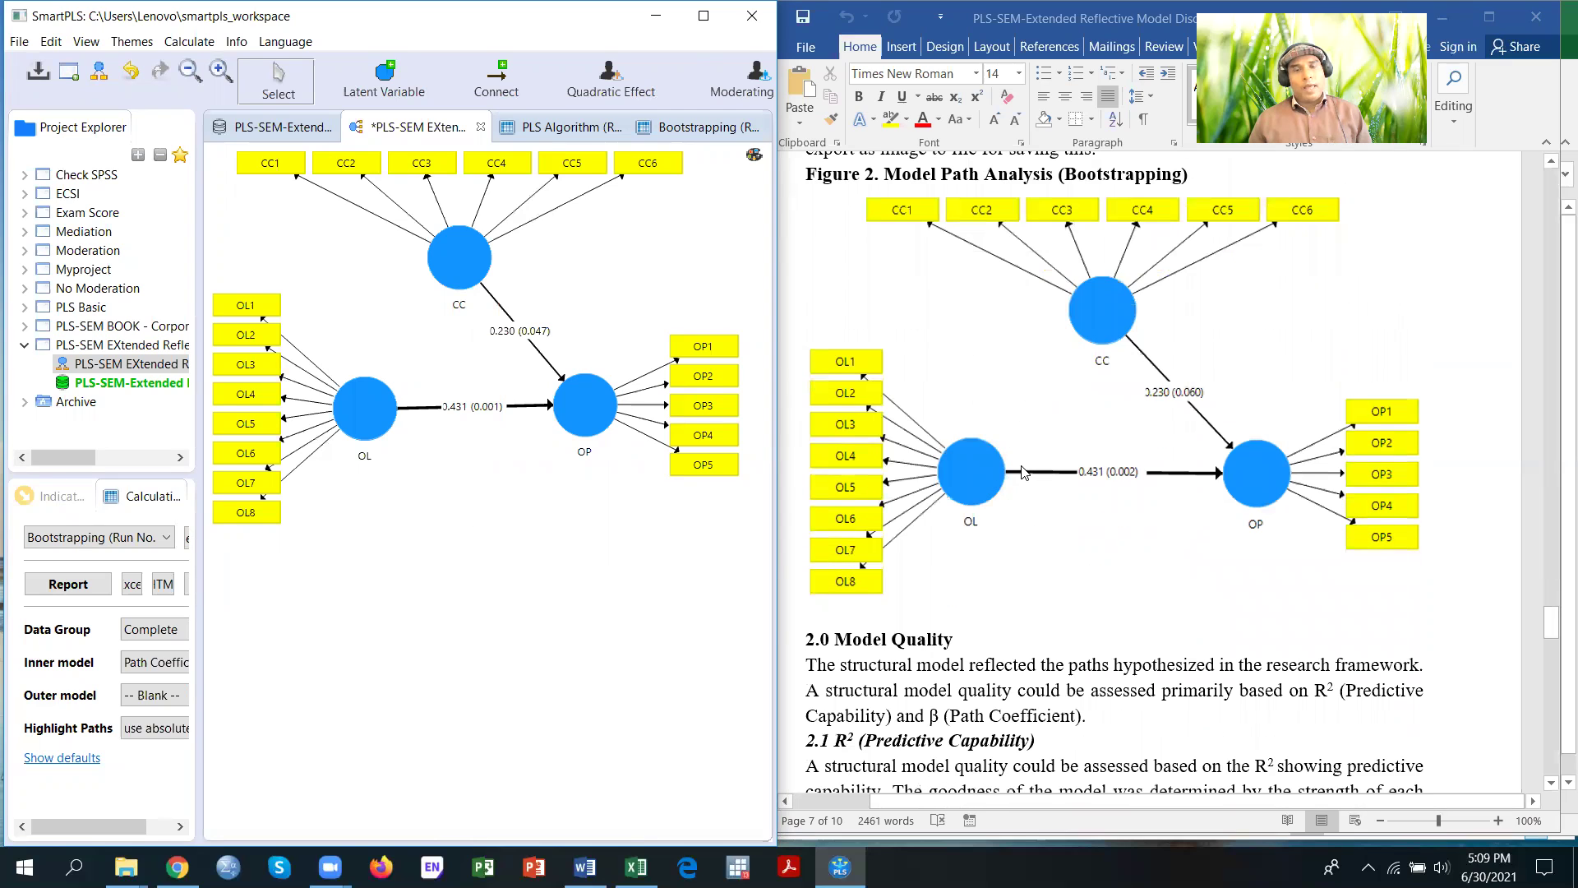
scroll(1026, 473, "down", 2)
scroll(1026, 472, "down", 2)
scroll(1026, 473, "down", 4)
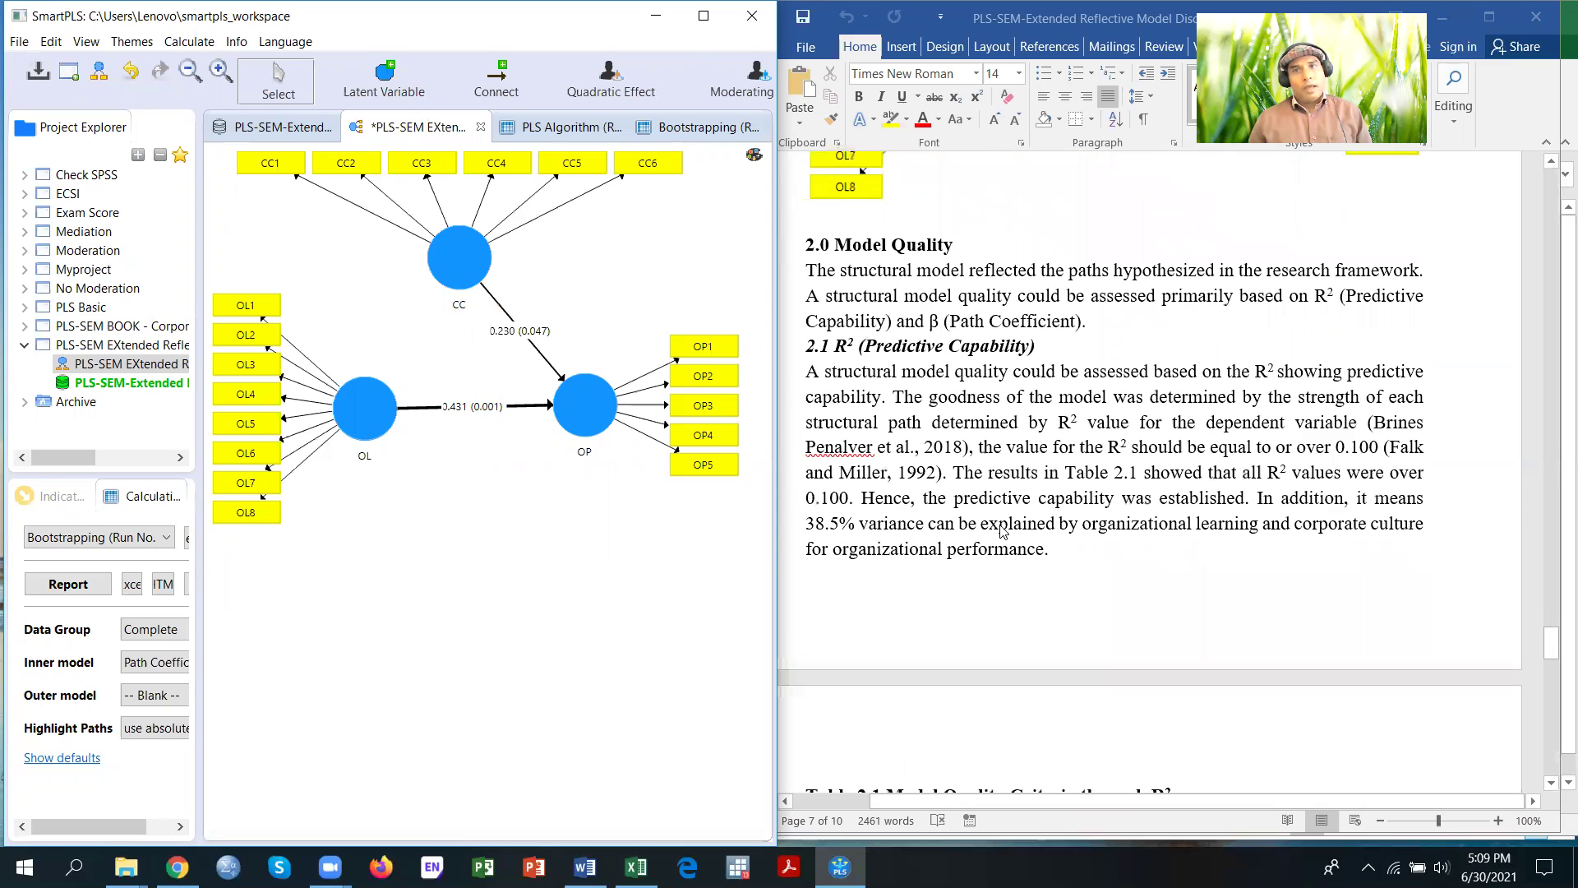
scroll(962, 423, "up", 1)
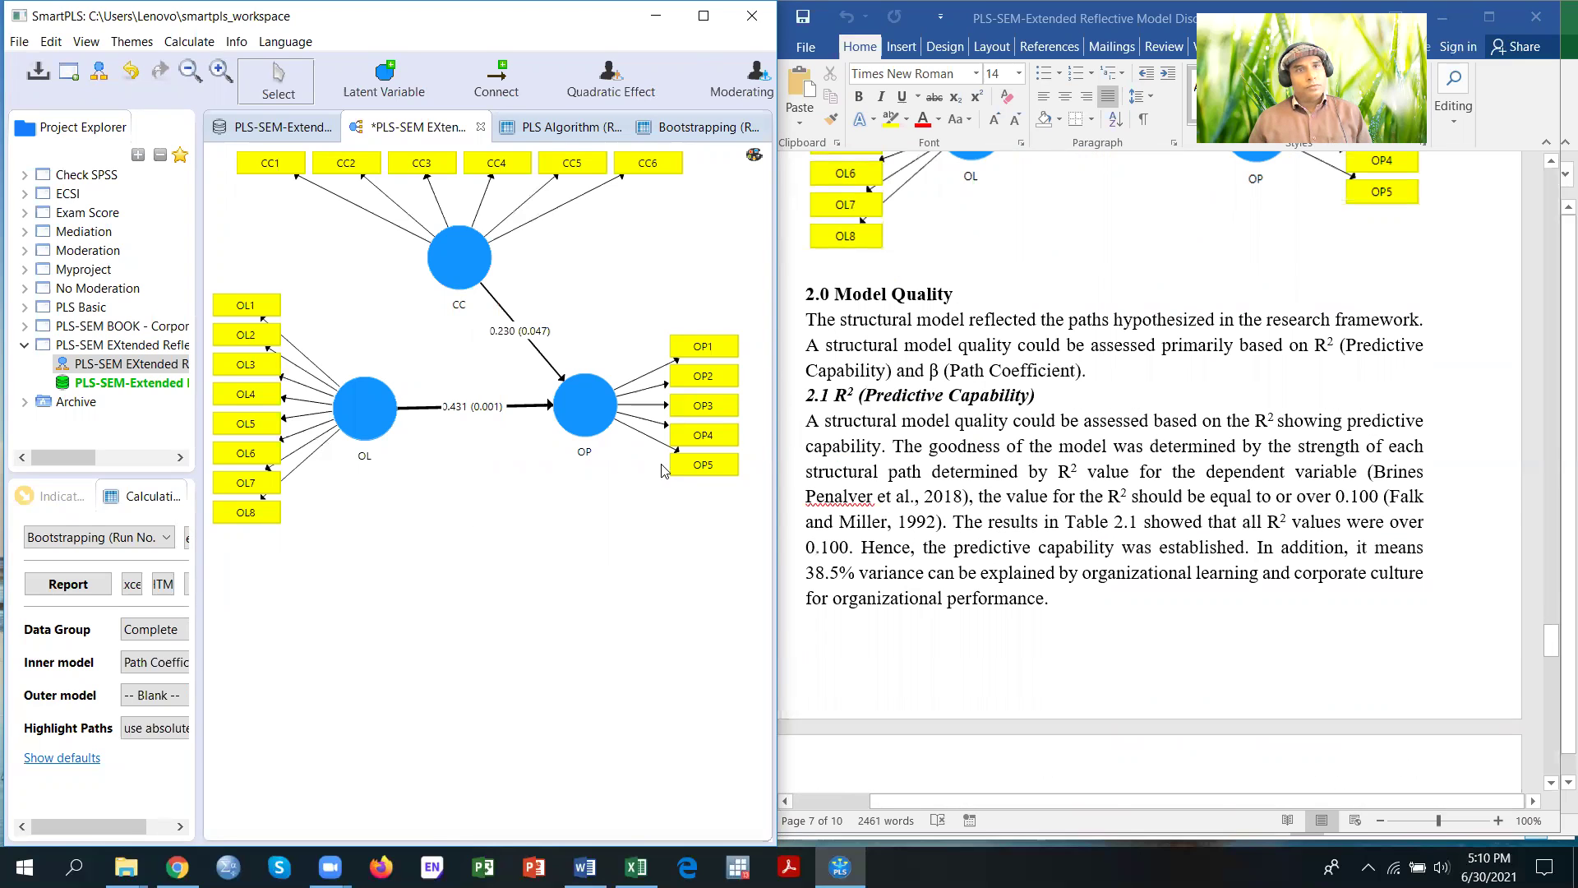
Display the R Square results in the bootstrapping report and compare them with the guide's Table 2.1 Model Quality Criteria
left_click(680, 129)
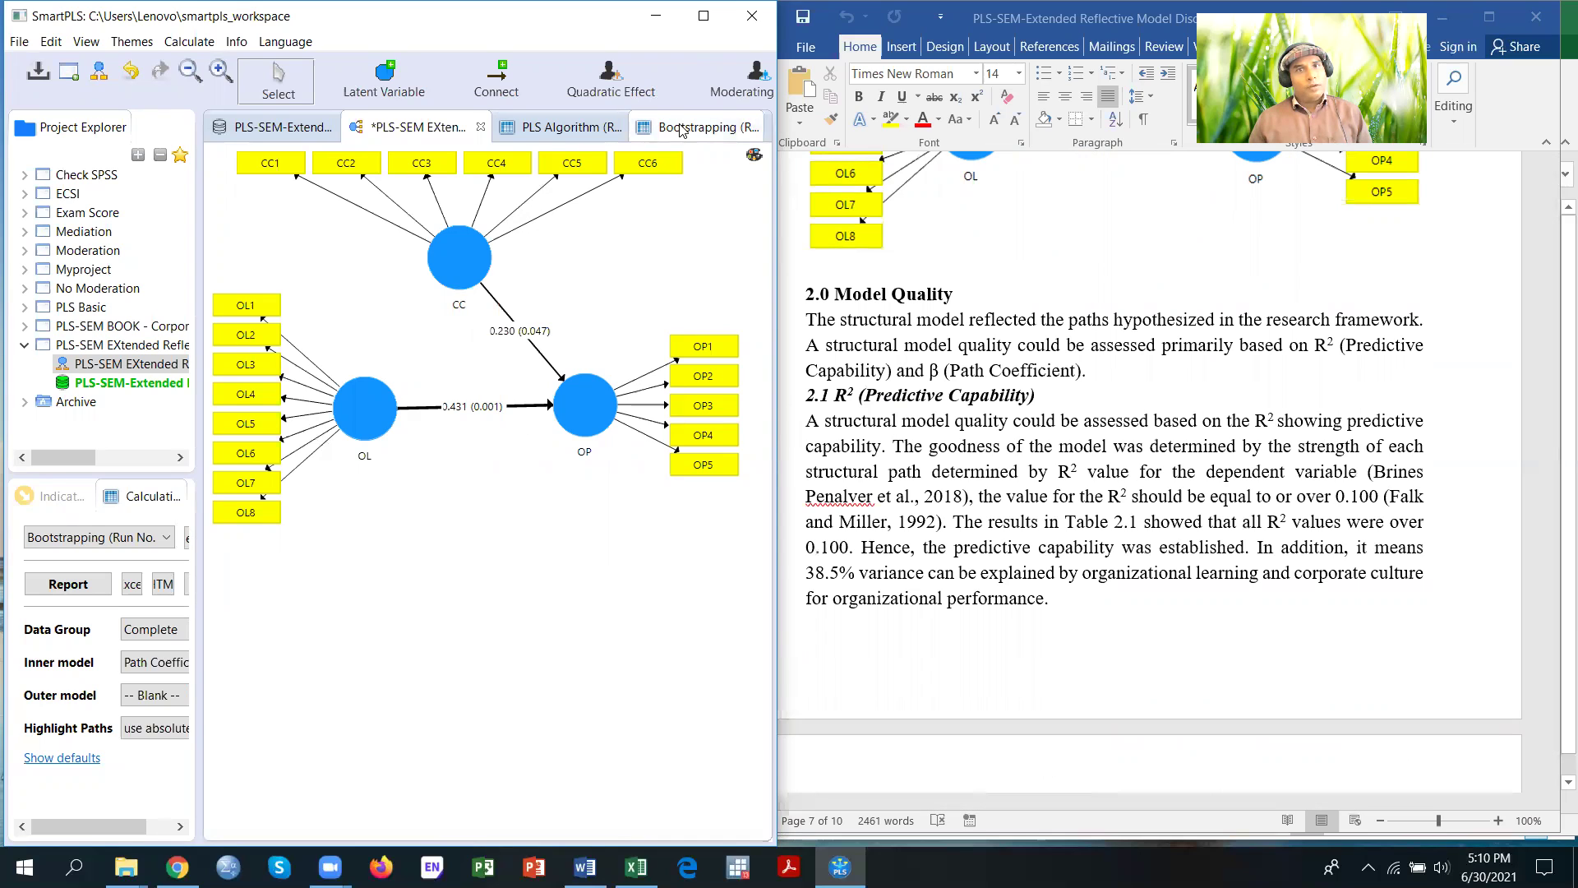
left_click(379, 668)
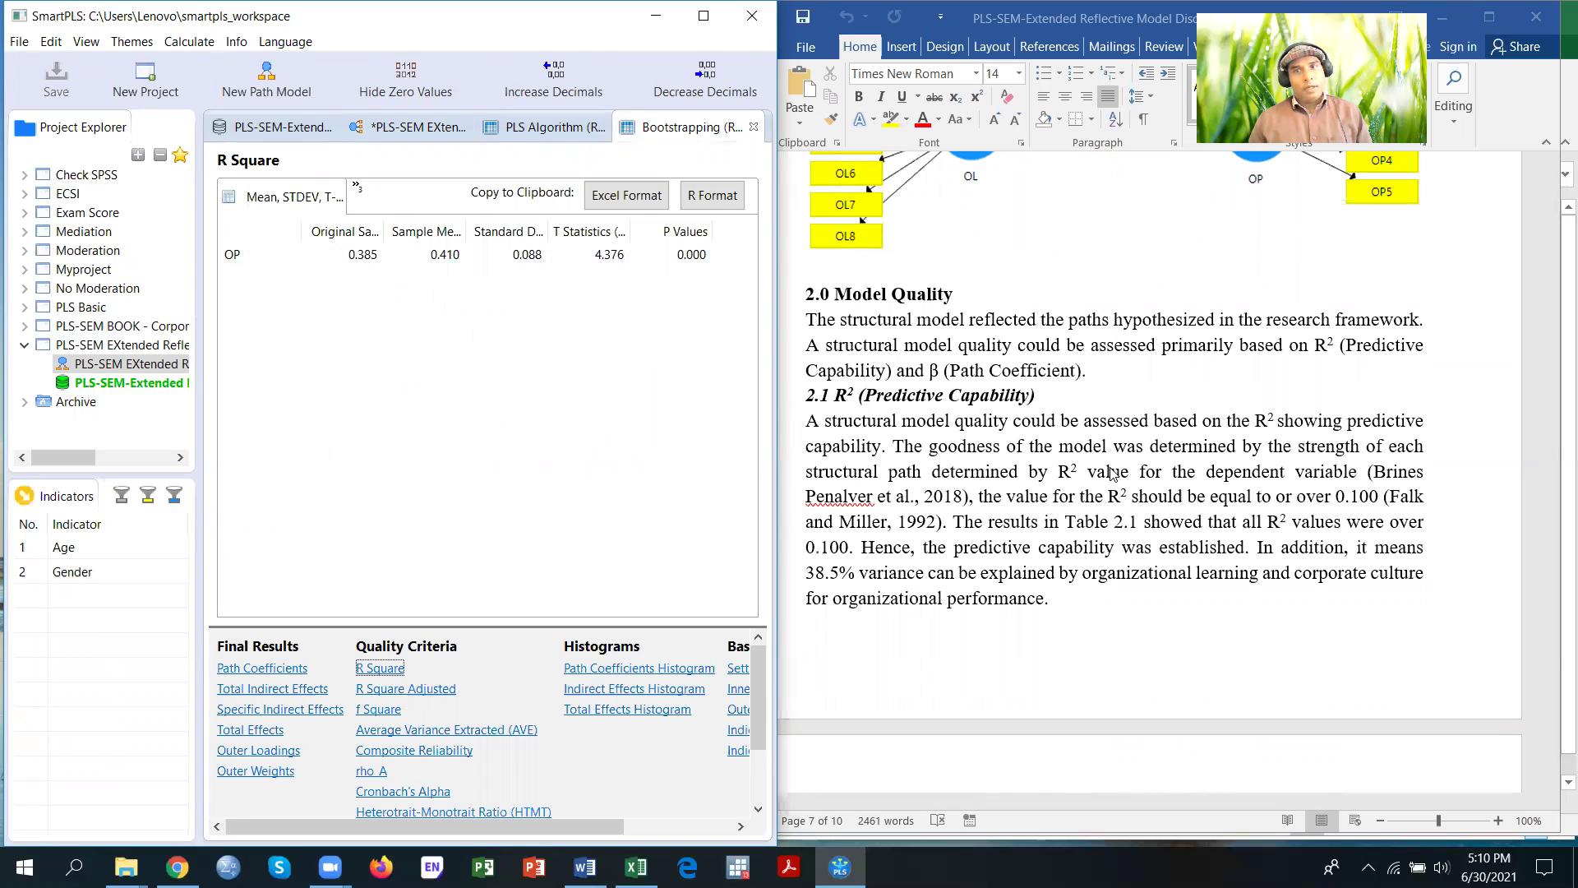
scroll(1111, 475, "down", 10)
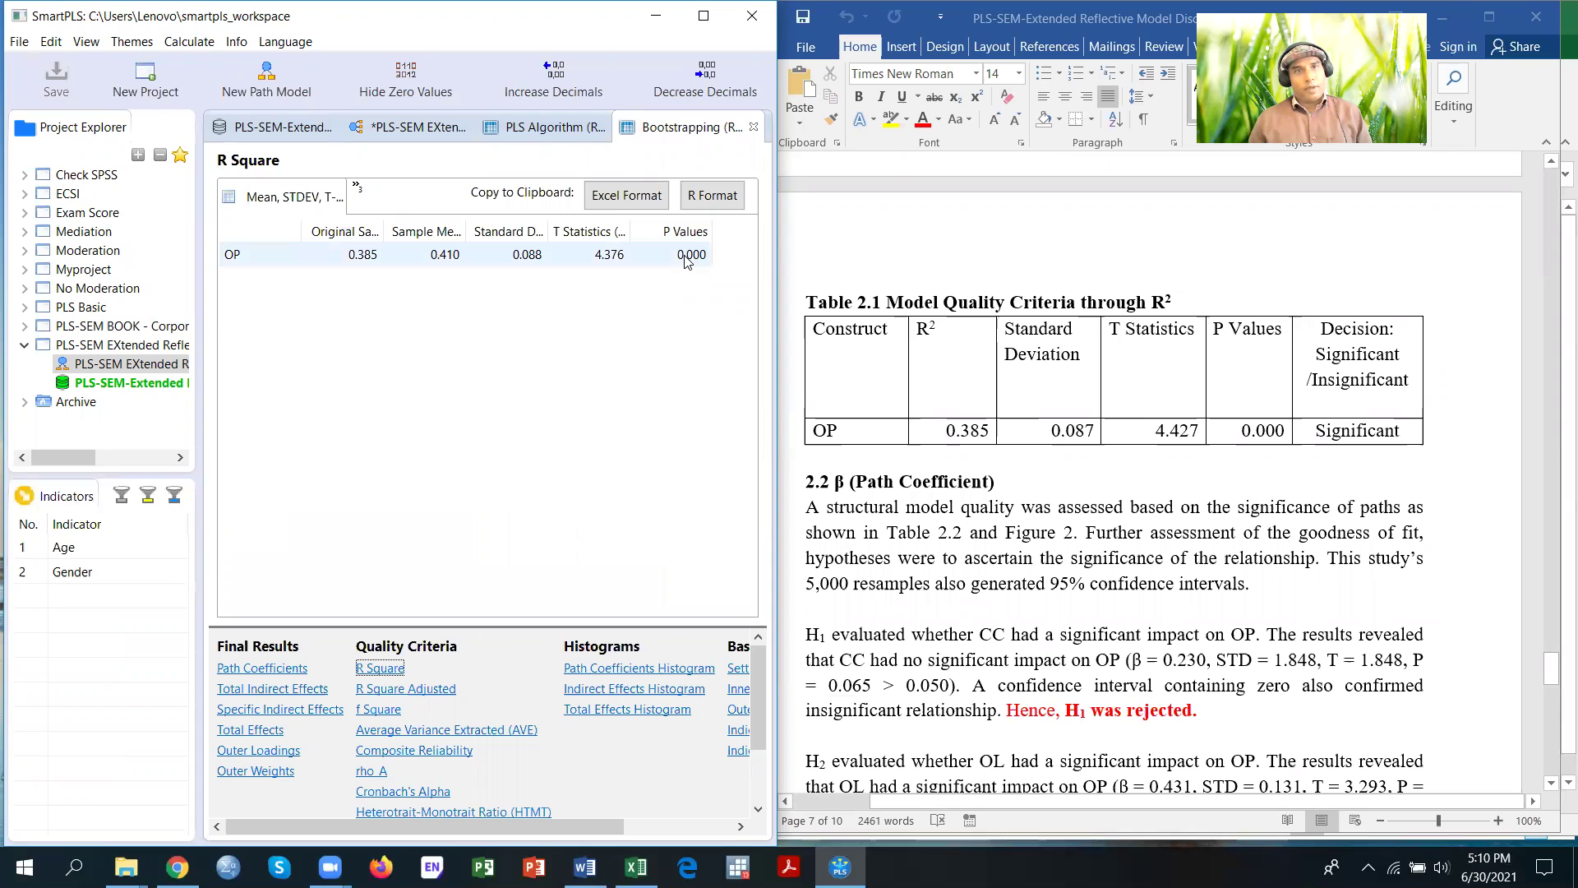
scroll(1041, 389, "up", 2)
scroll(1042, 388, "up", 1)
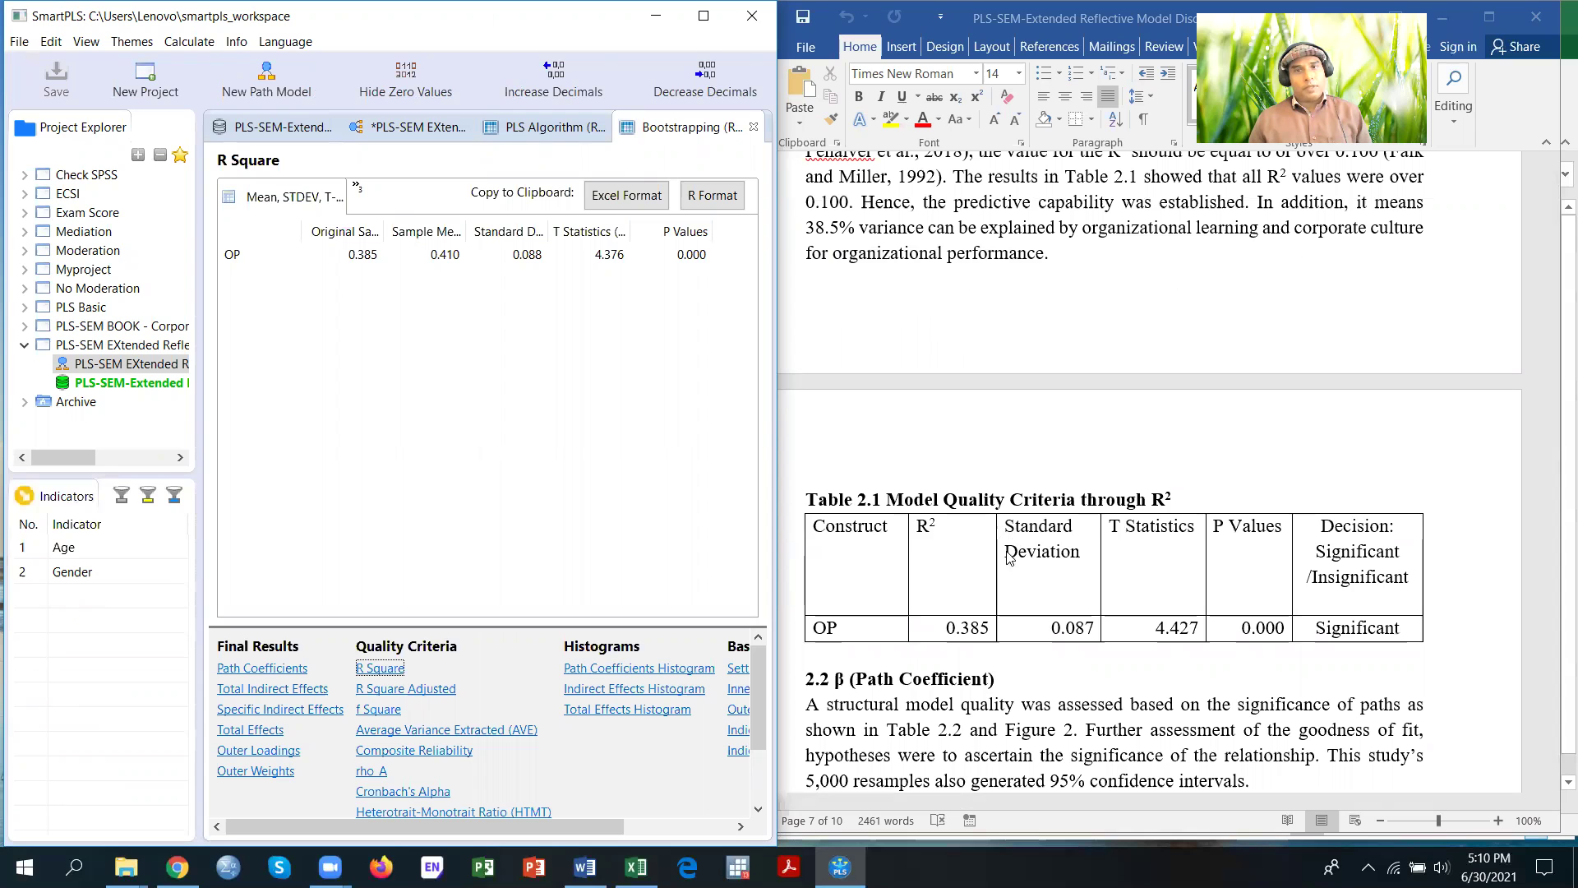
scroll(1010, 559, "down", 7)
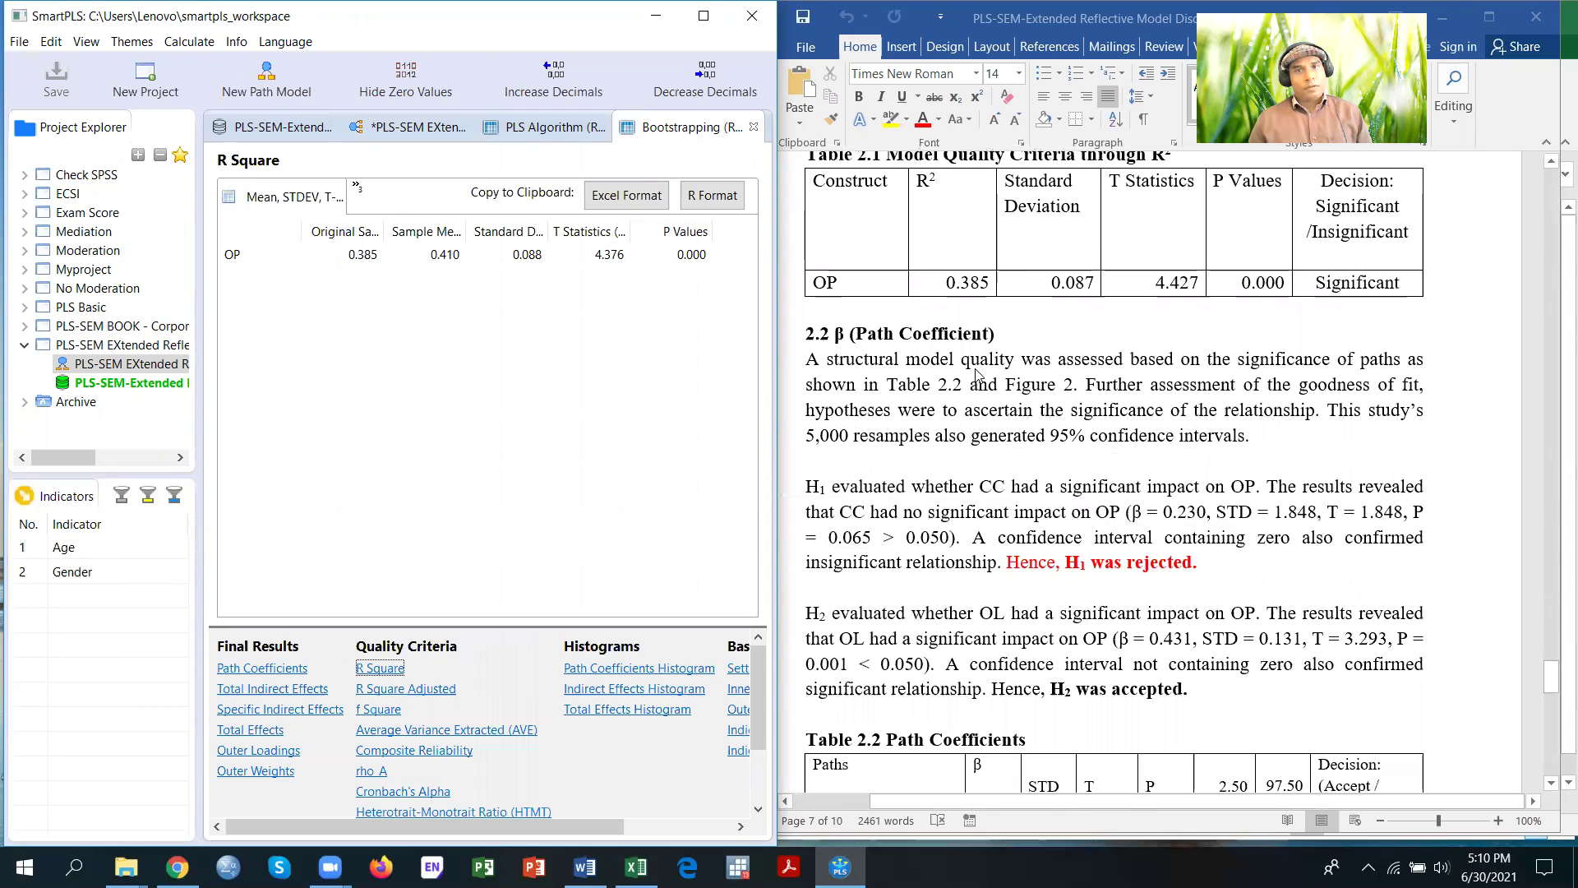
Display the bootstrapped Path Coefficients and compare both paths with the guide's section 2.2 and Table 2.2 Path Coefficients
scroll(976, 374, "down", 1)
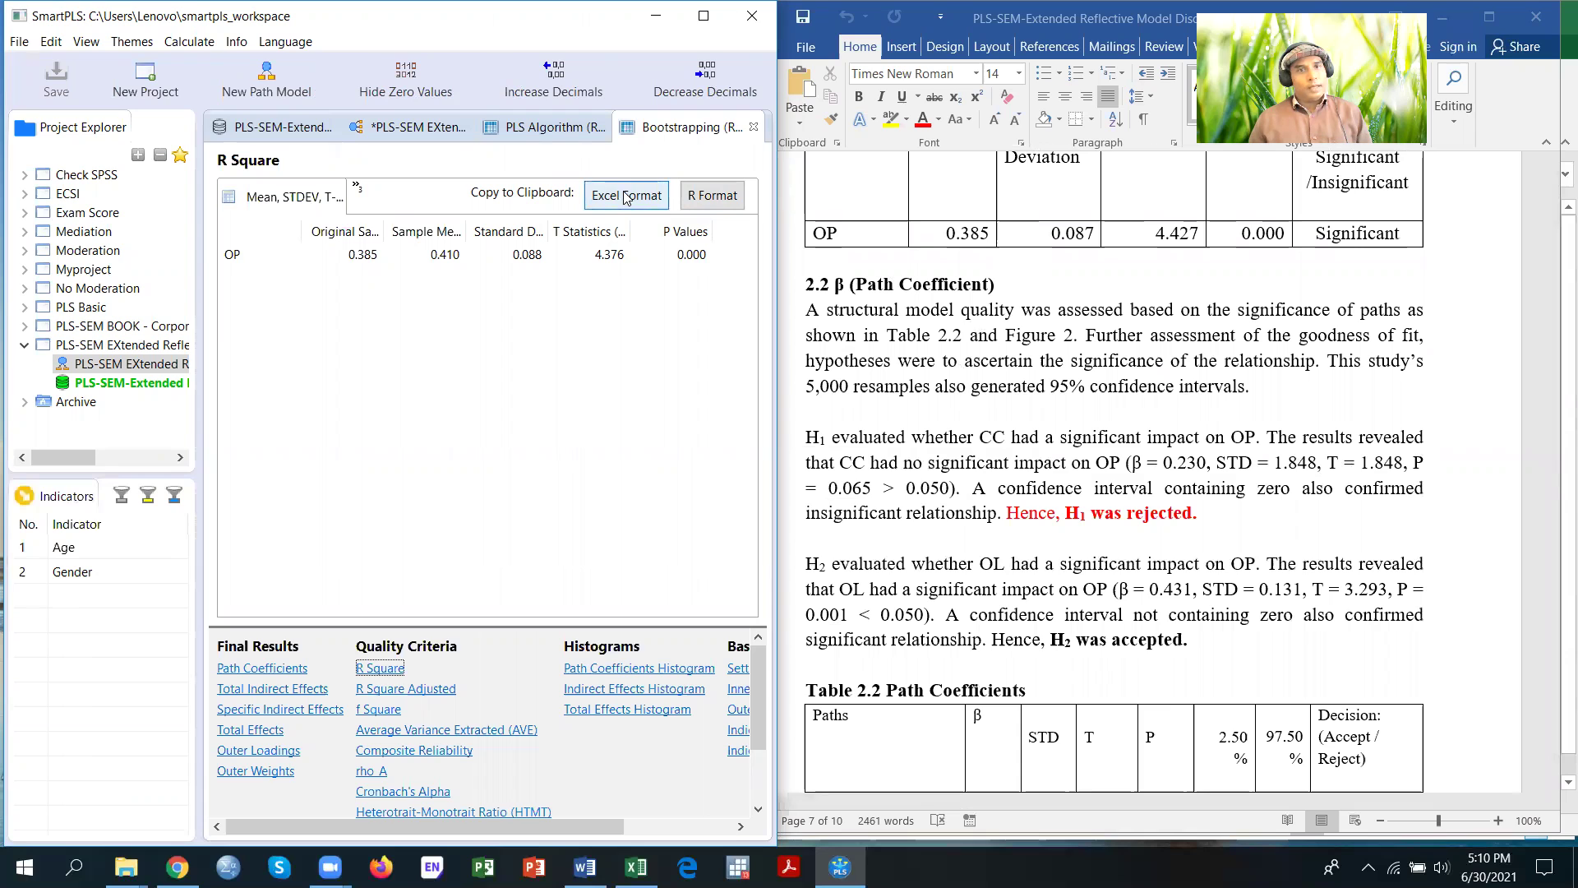
left_click(247, 670)
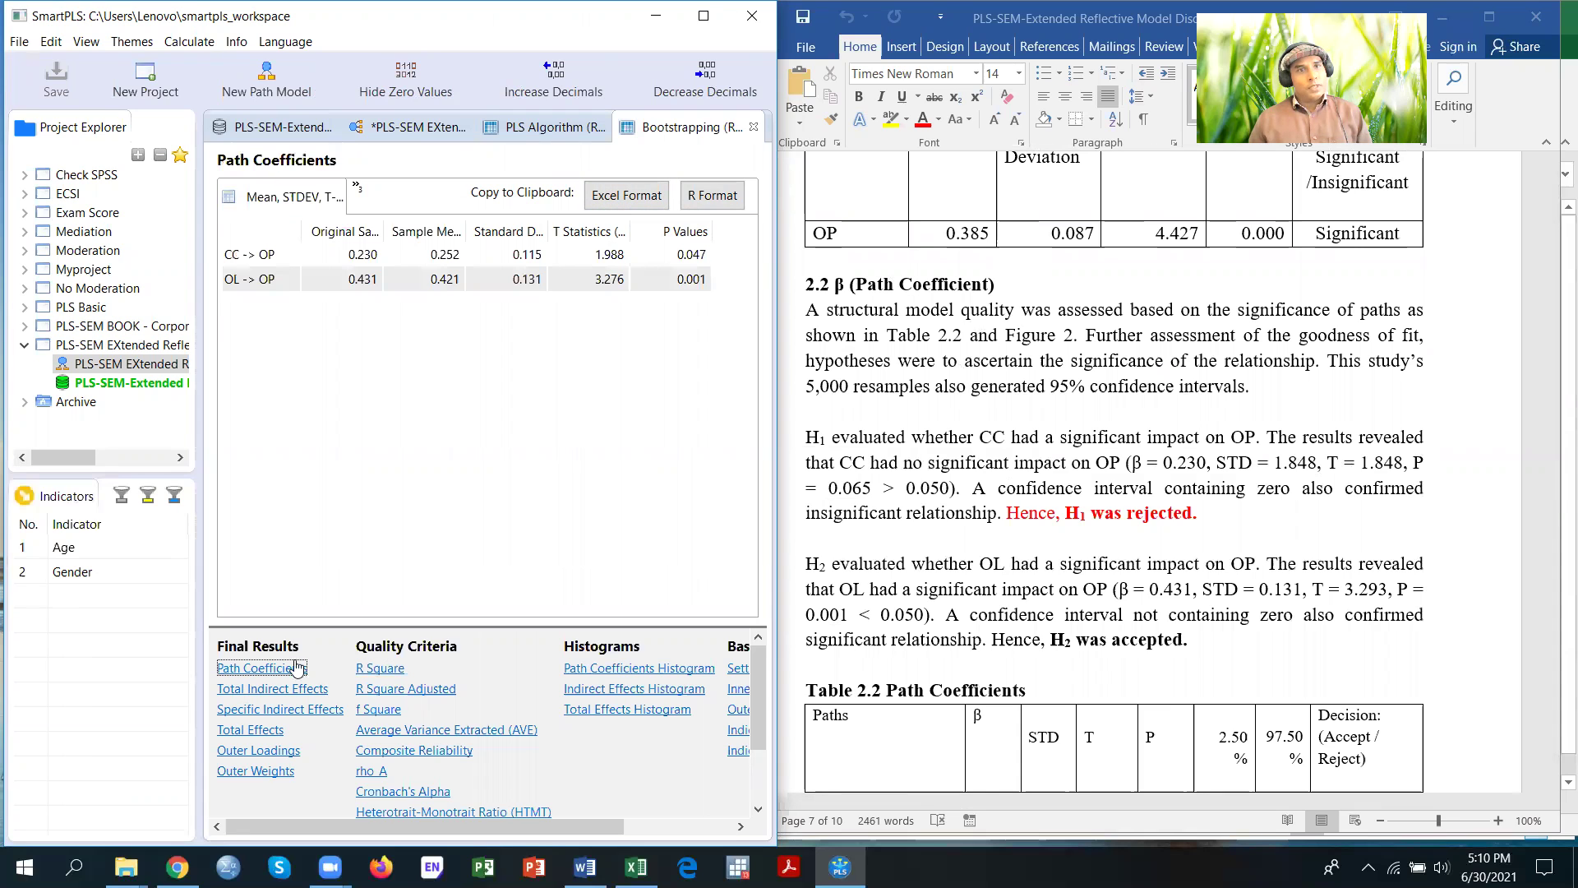
scroll(1189, 545, "down", 2)
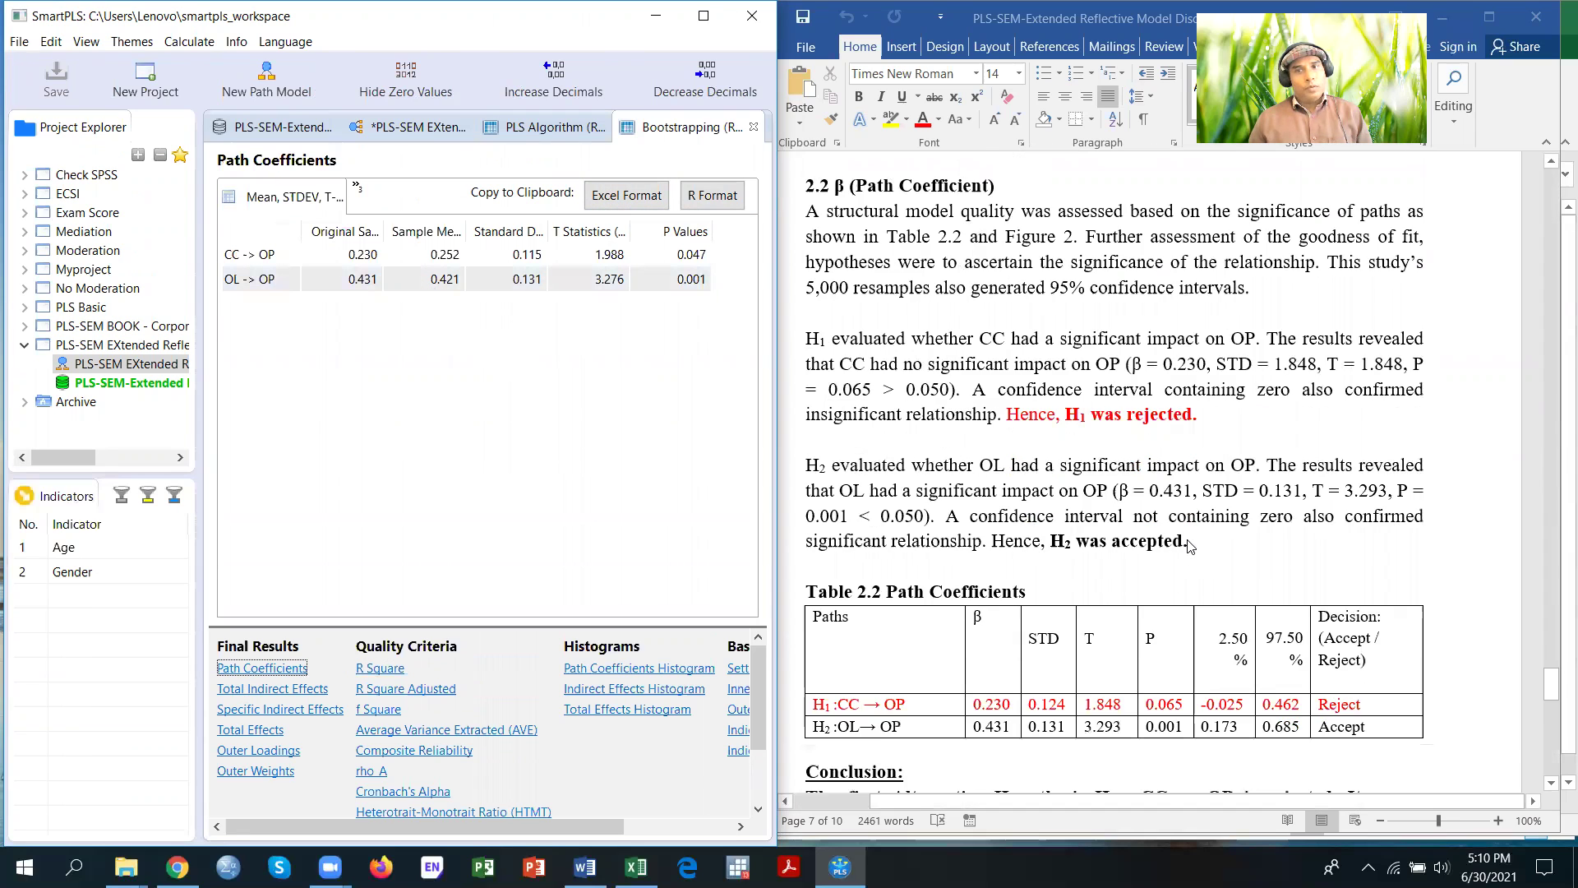
scroll(1190, 545, "down", 3)
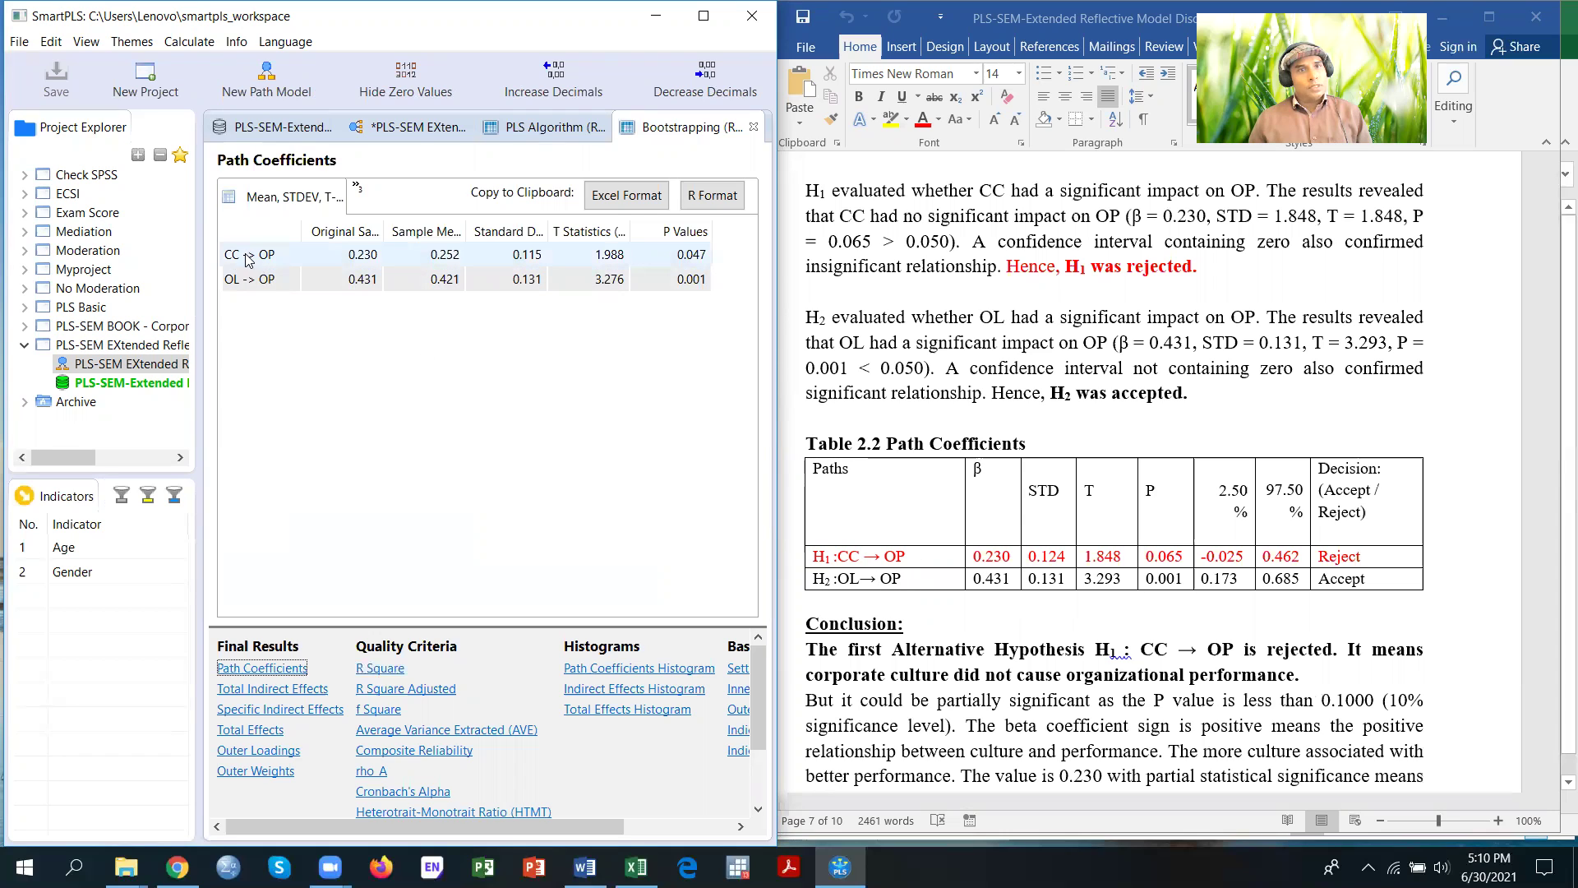
left_click(388, 283)
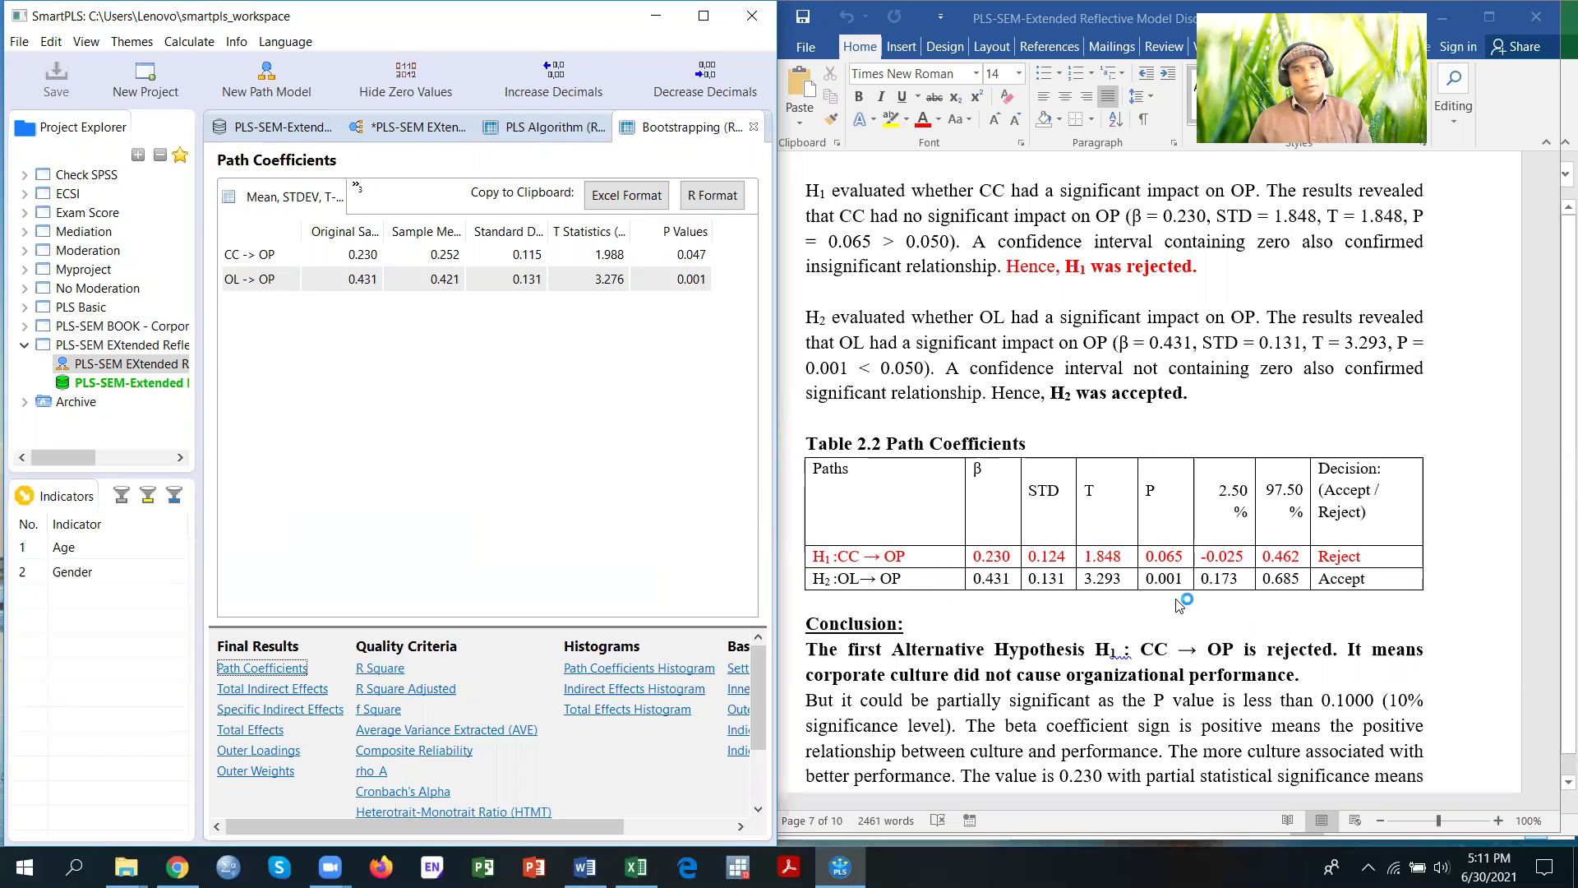
scroll(1179, 605, "down", 2)
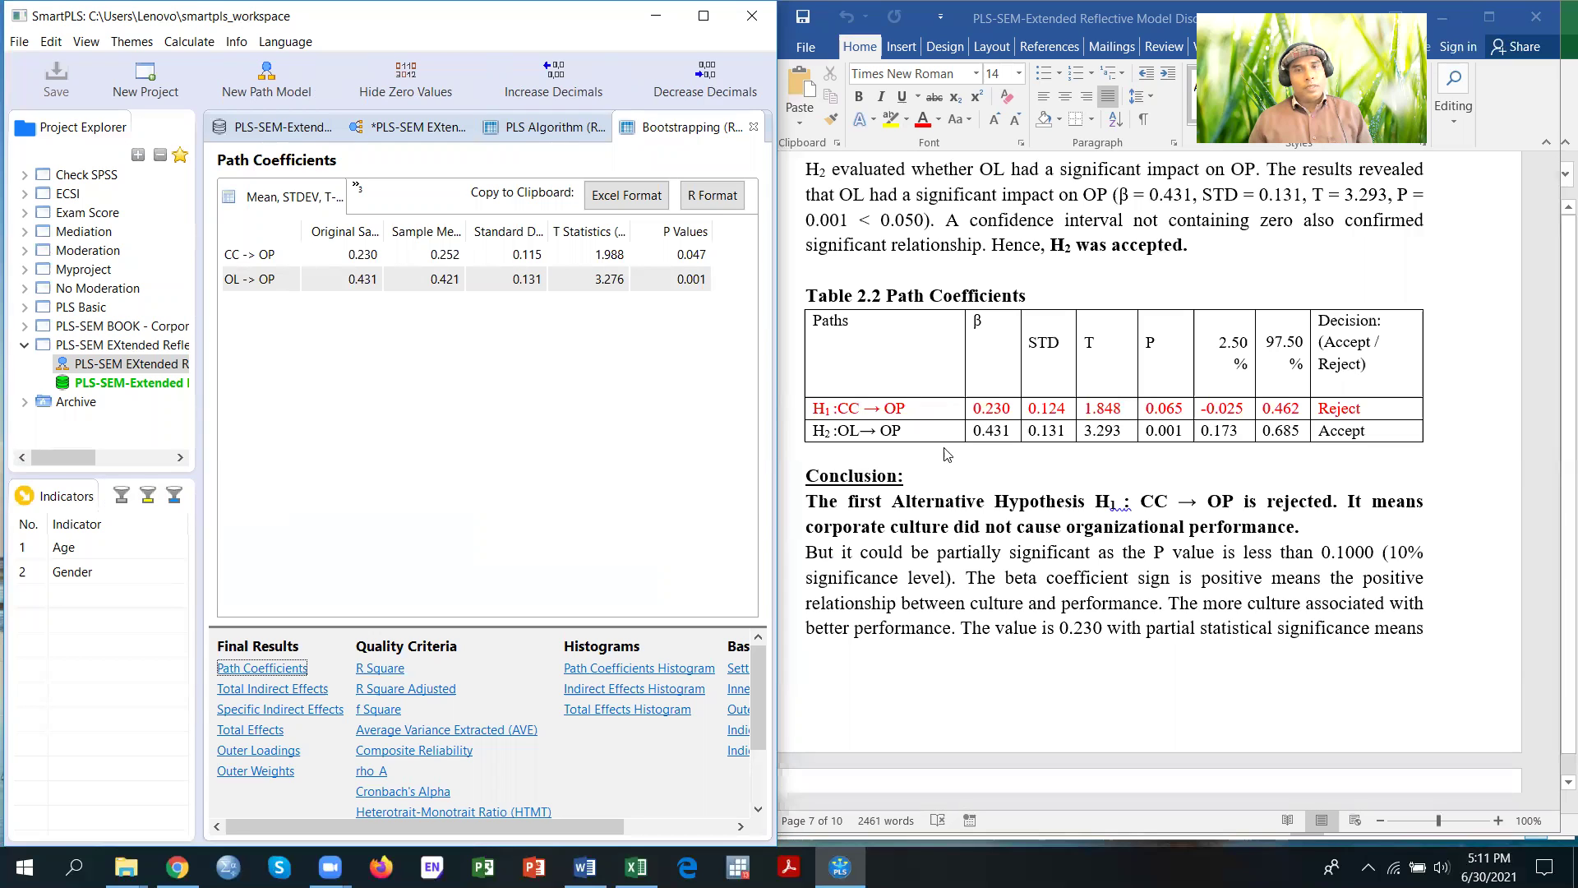
scroll(941, 486, "down", 3)
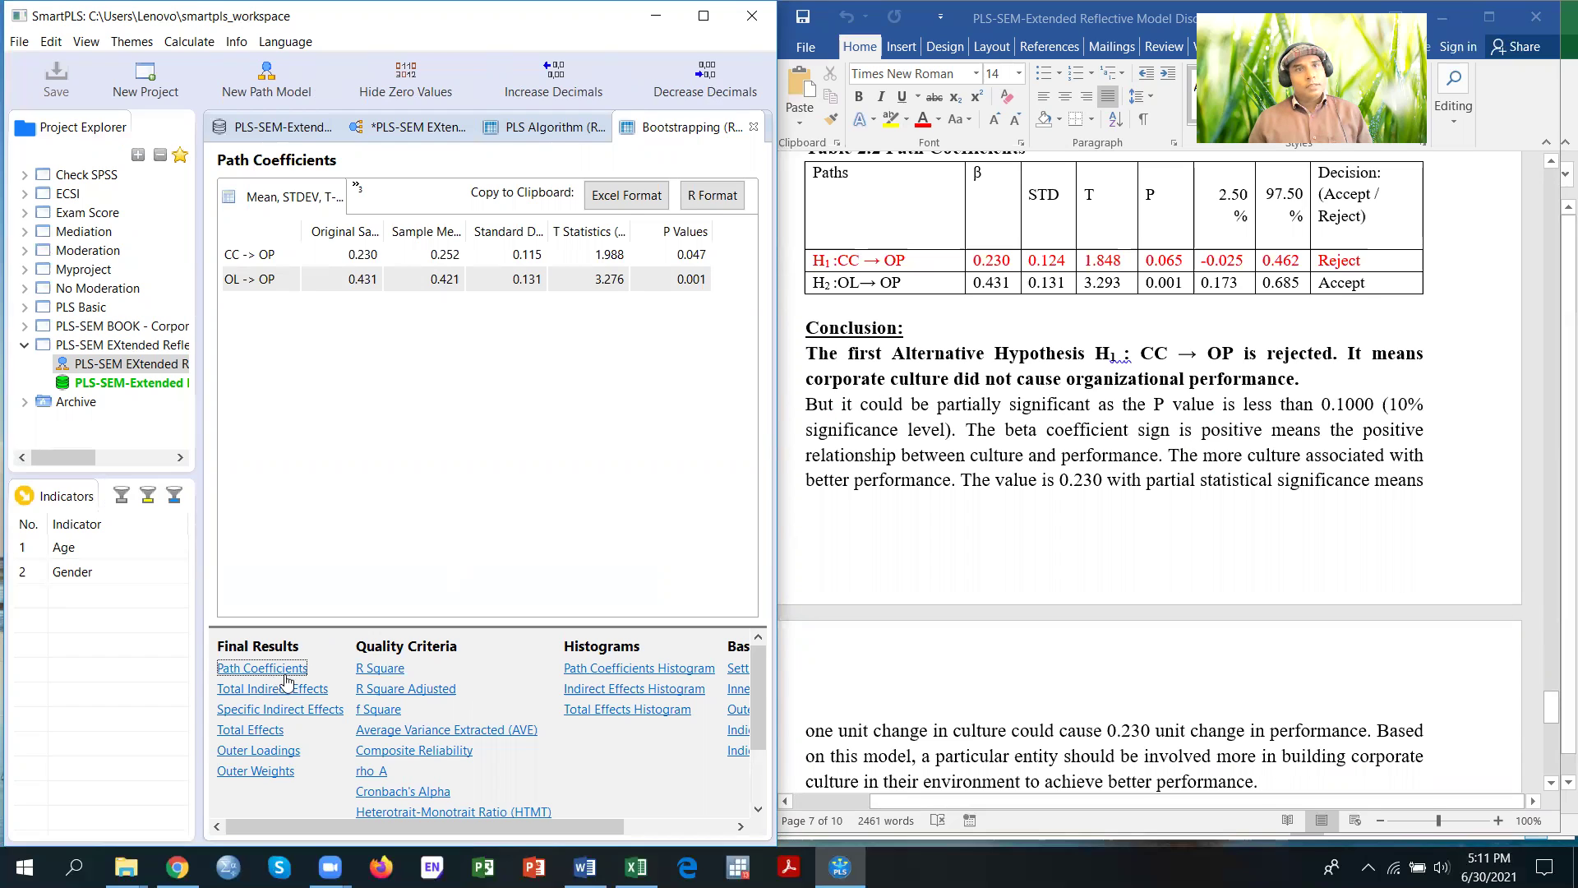
Return to the path model diagram and read the guide's Conclusion on hypotheses H1 and H2 through to its end
left_click(446, 136)
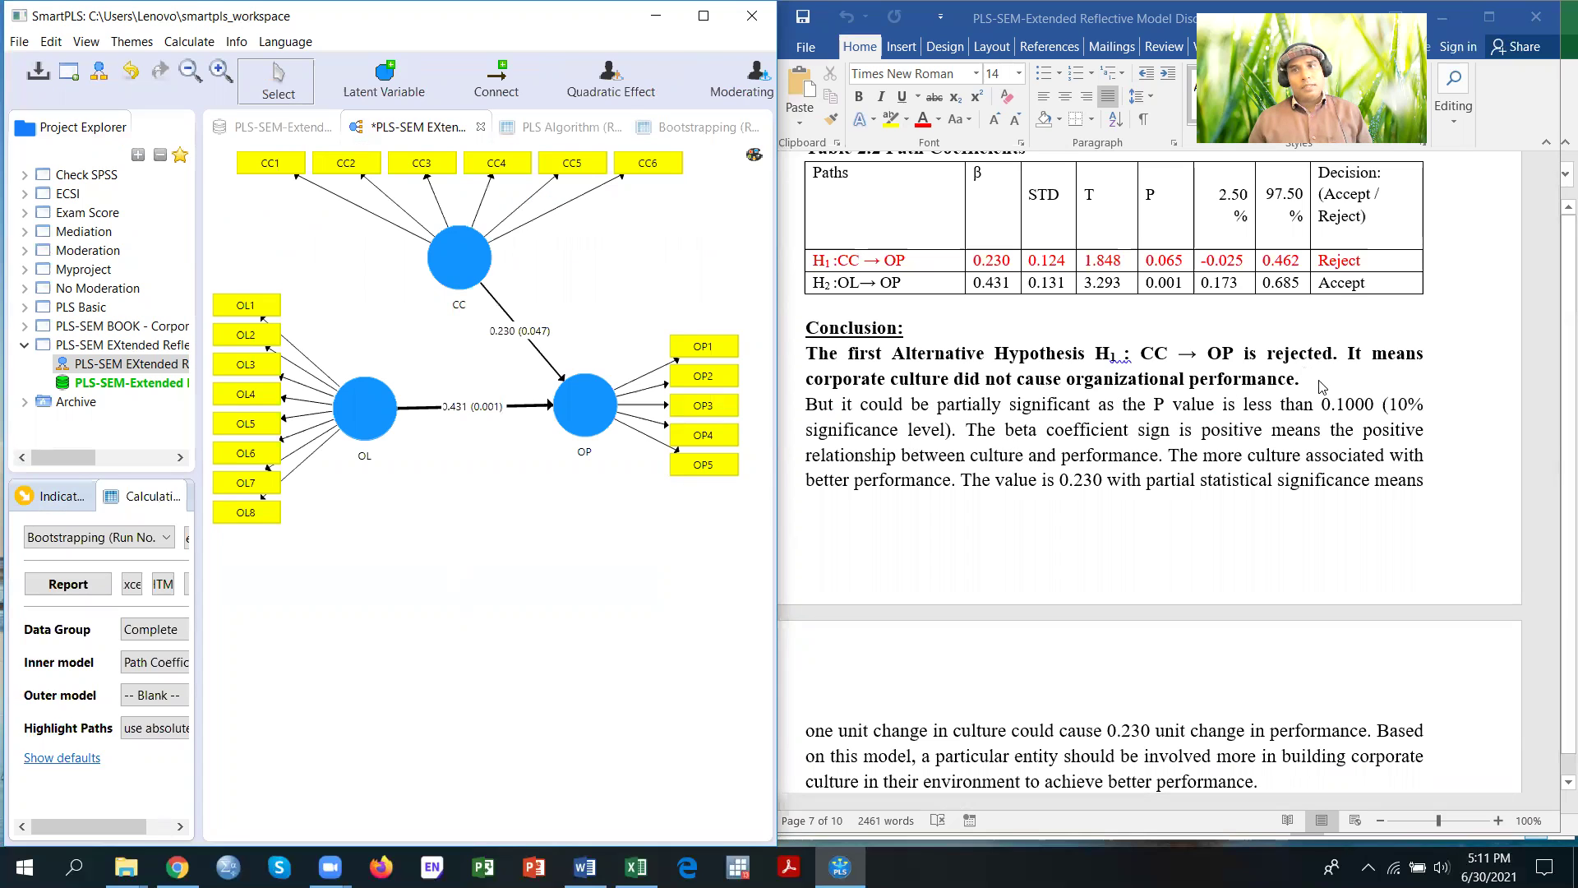
scroll(898, 421, "down", 1)
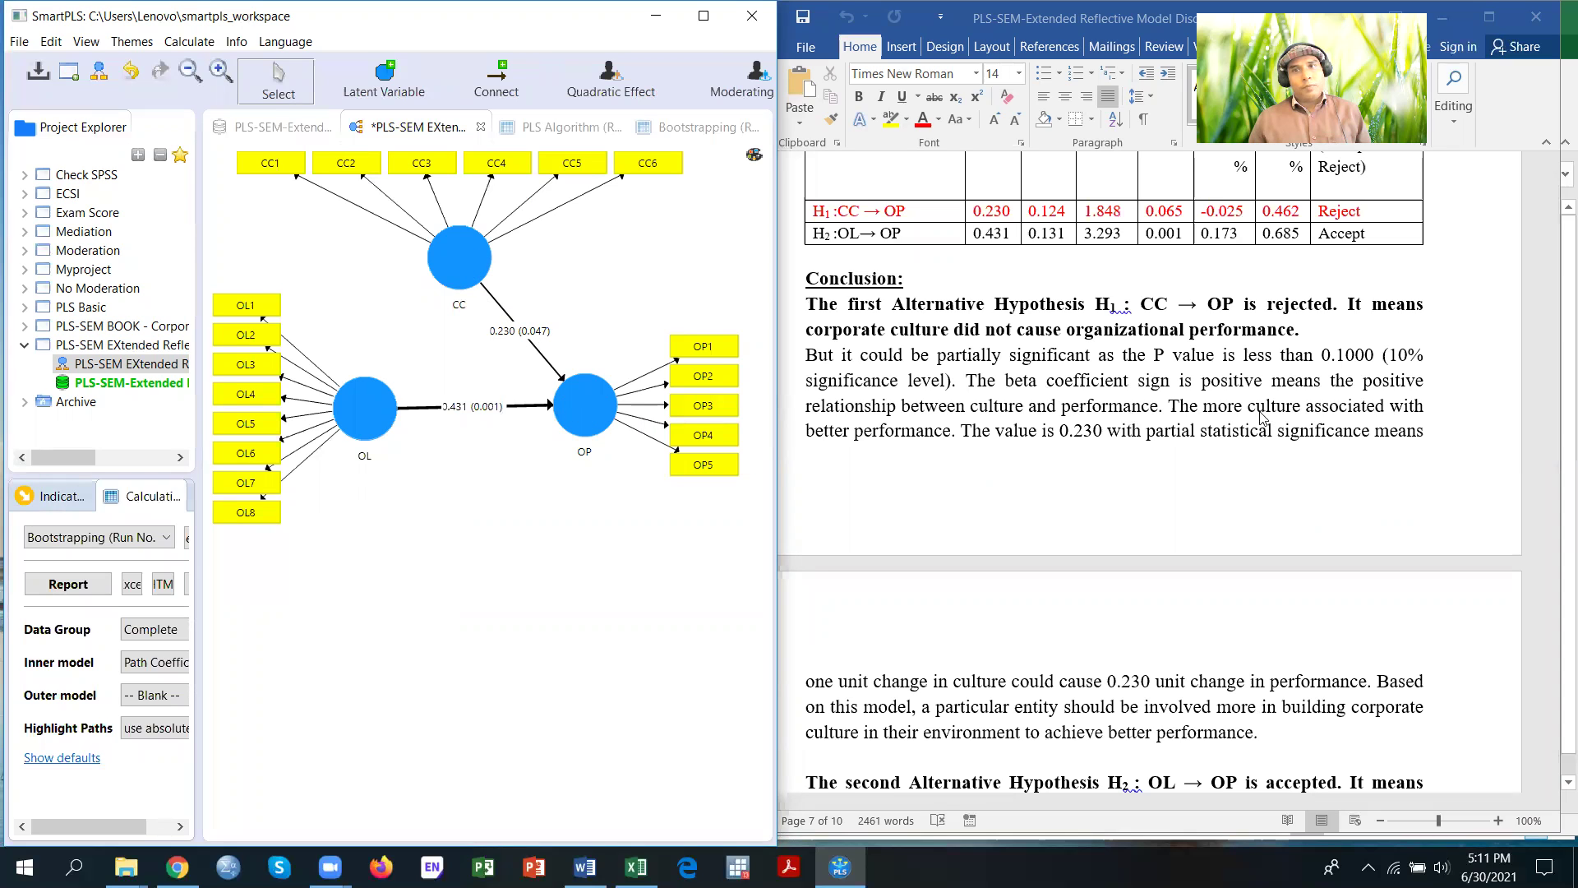
scroll(1287, 399, "down", 2)
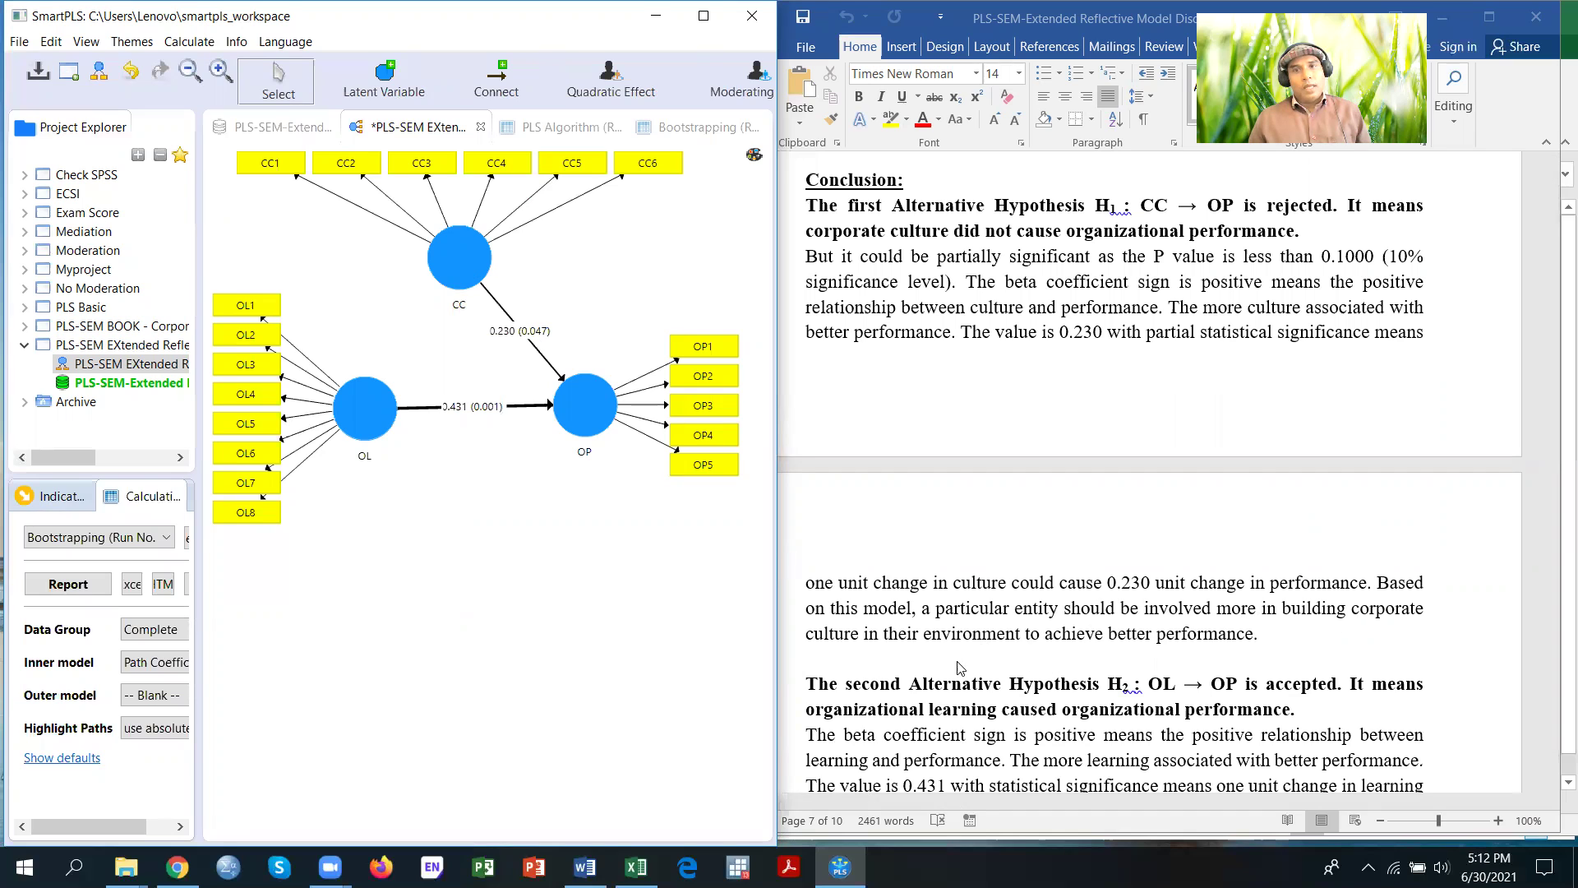
left_click(1101, 652)
scroll(1102, 652, "down", 5)
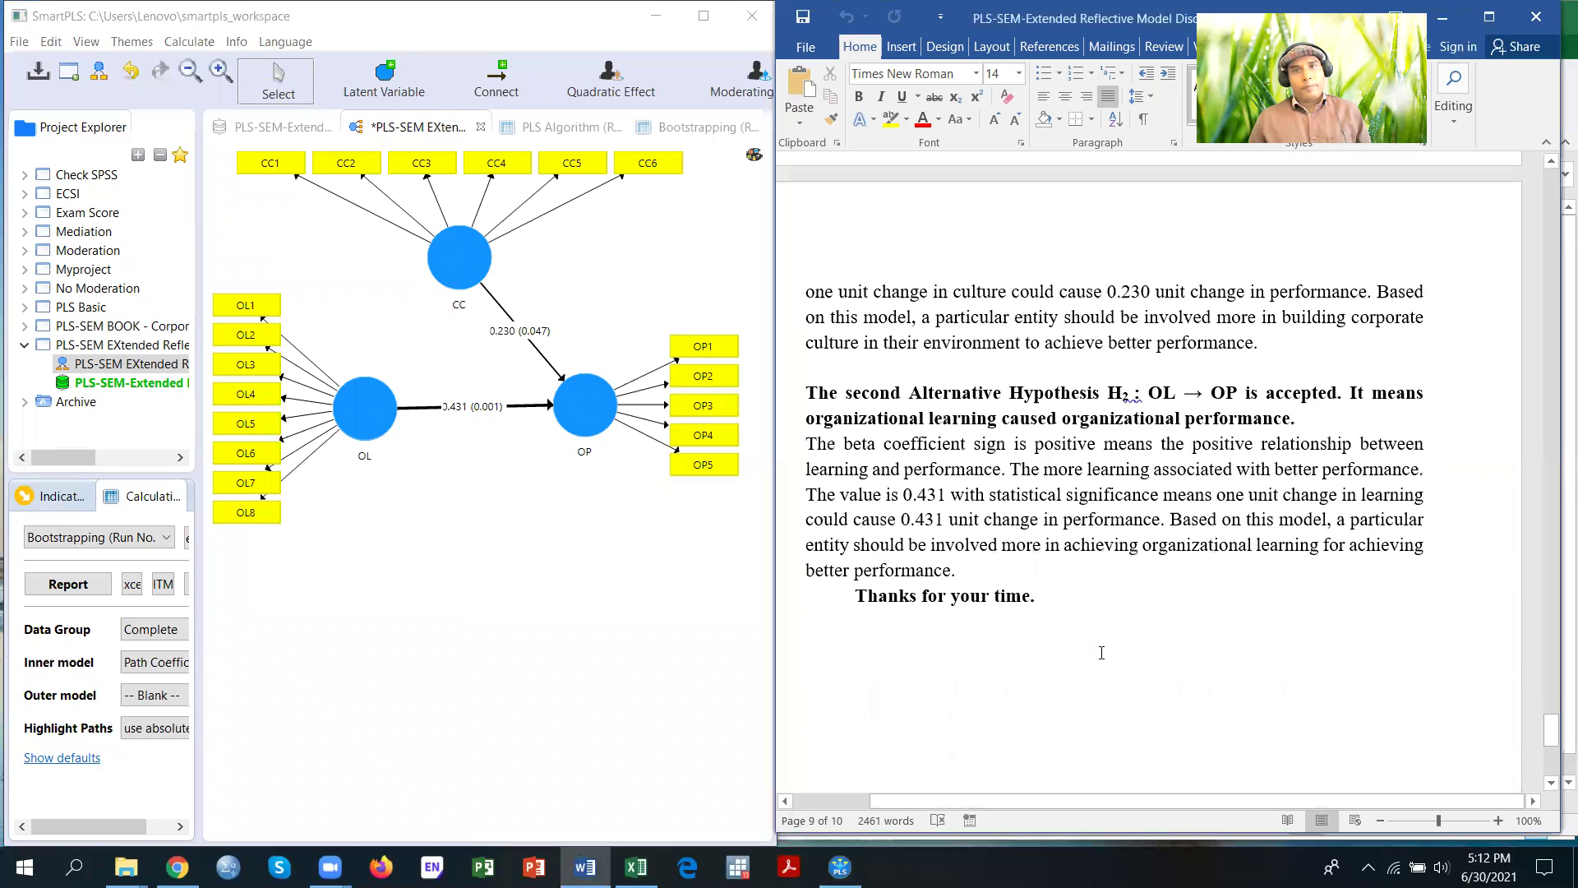